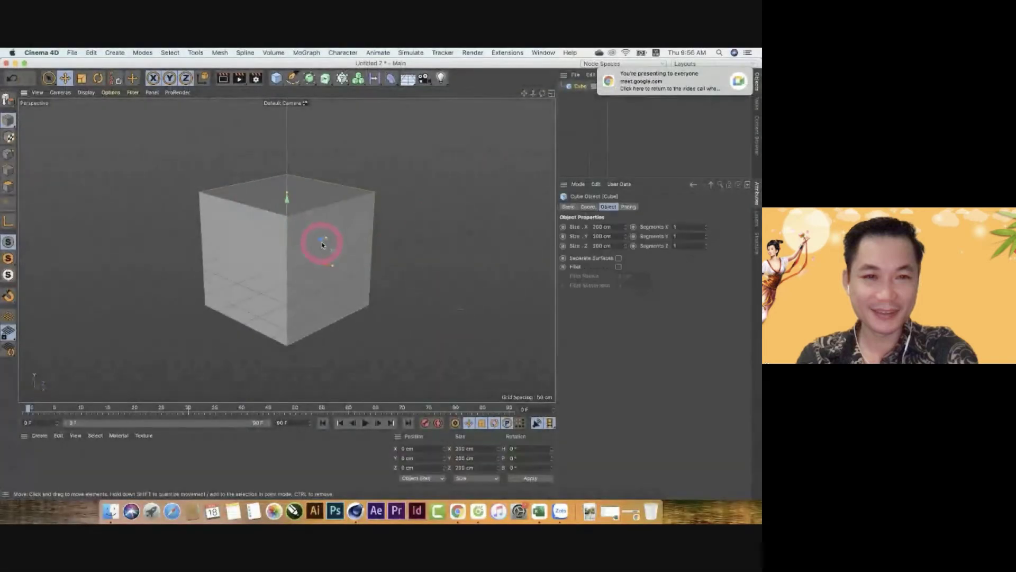
- Delete the old cube and browse the MoGraph, generator and subdivision object menus
{"action": "key", "text": "Delete"}
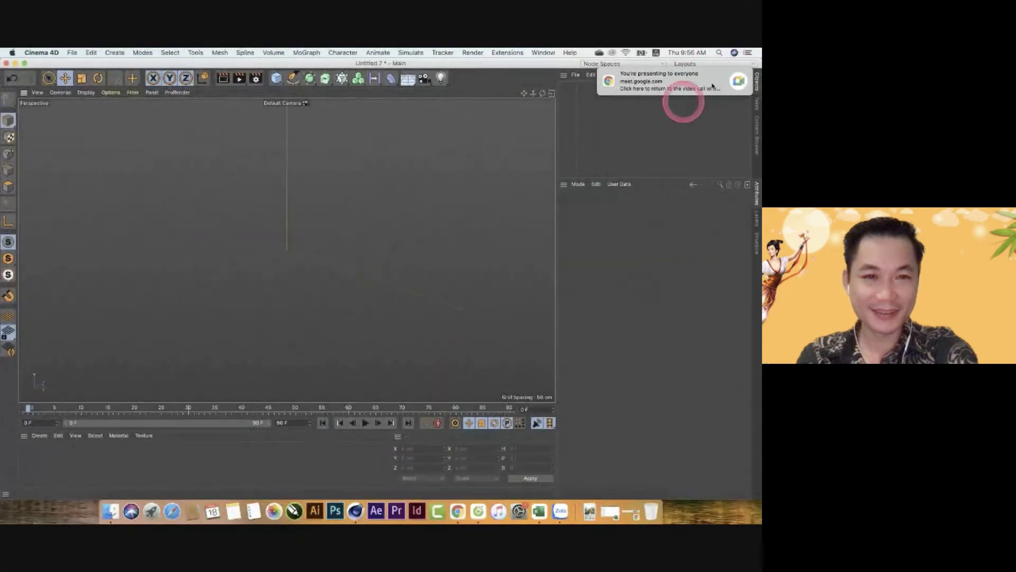
{"action": "left_click", "coordinate": [736, 74]}
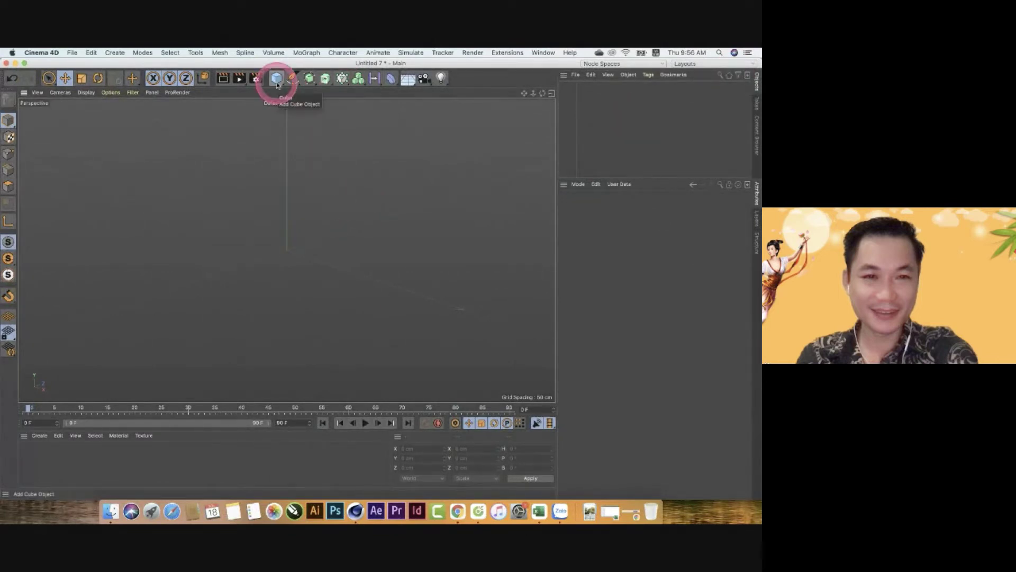
{"action": "left_click", "coordinate": [342, 78]}
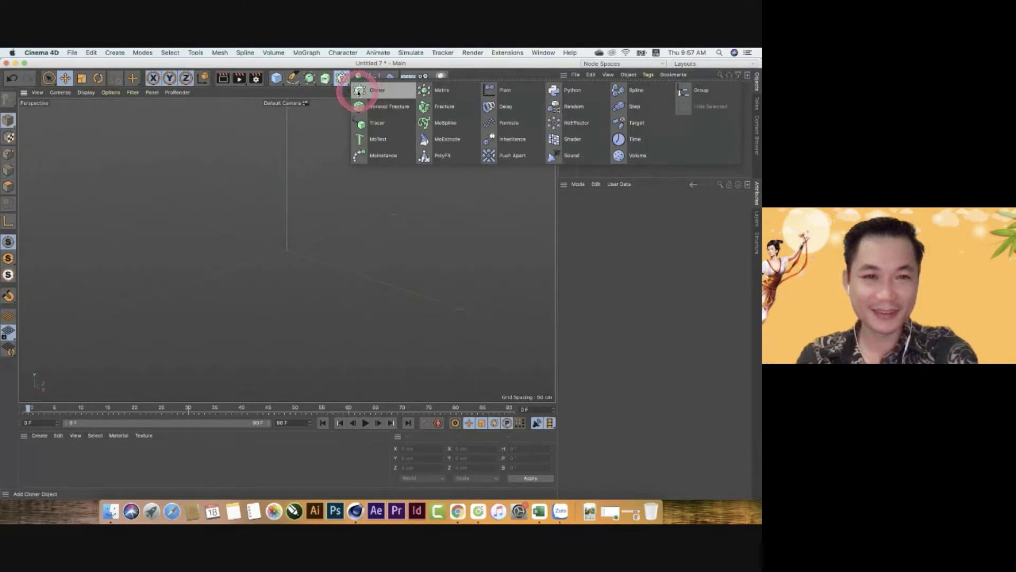
{"action": "left_click", "coordinate": [325, 79]}
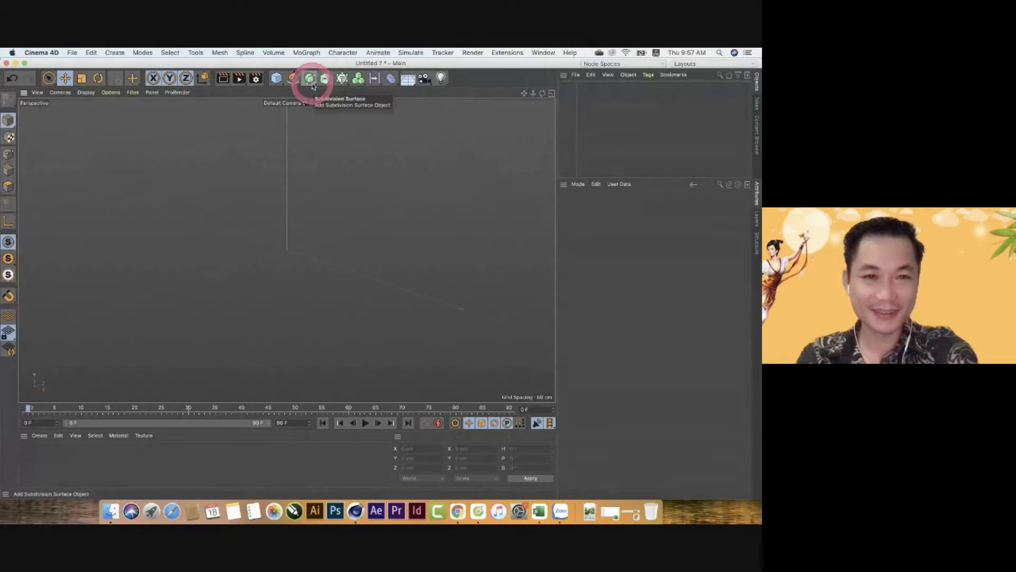
{"action": "left_click", "coordinate": [310, 78]}
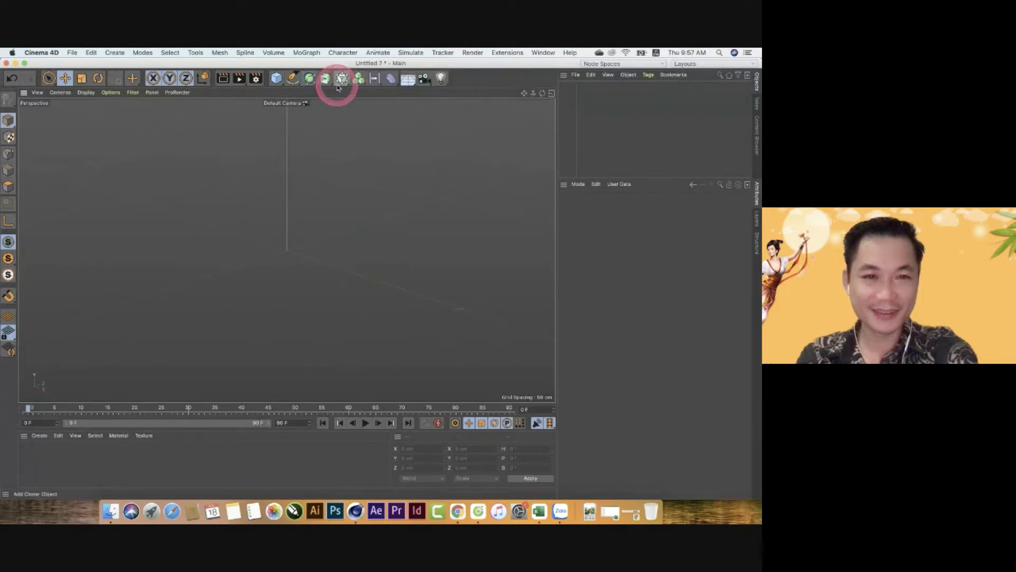
- Add a 200 cm cube and create a new standard material, Mat
{"action": "left_click", "coordinate": [277, 79]}
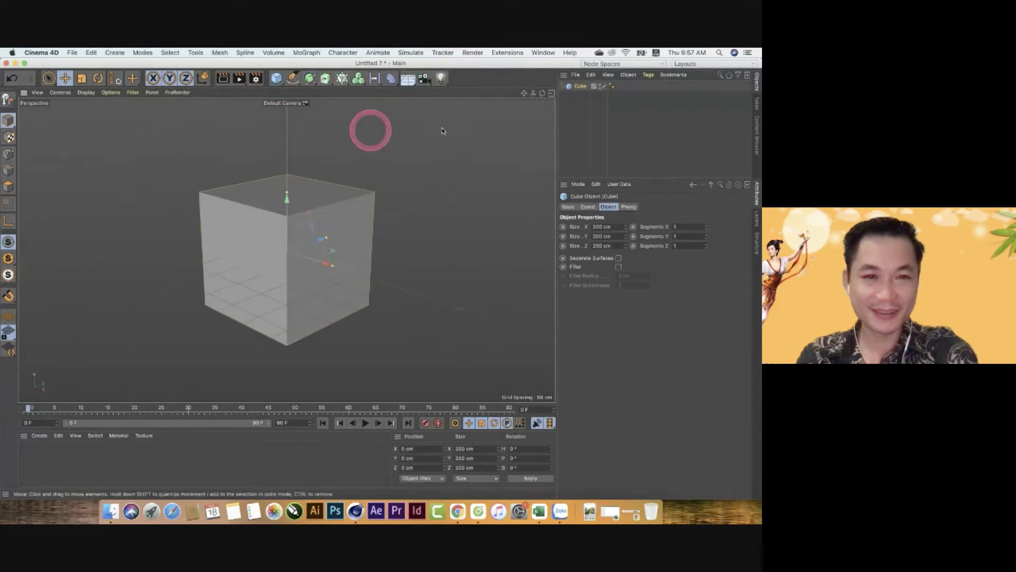
{"action": "left_click_drag", "start_coordinate": [532, 96], "coordinate": [275, 170]}
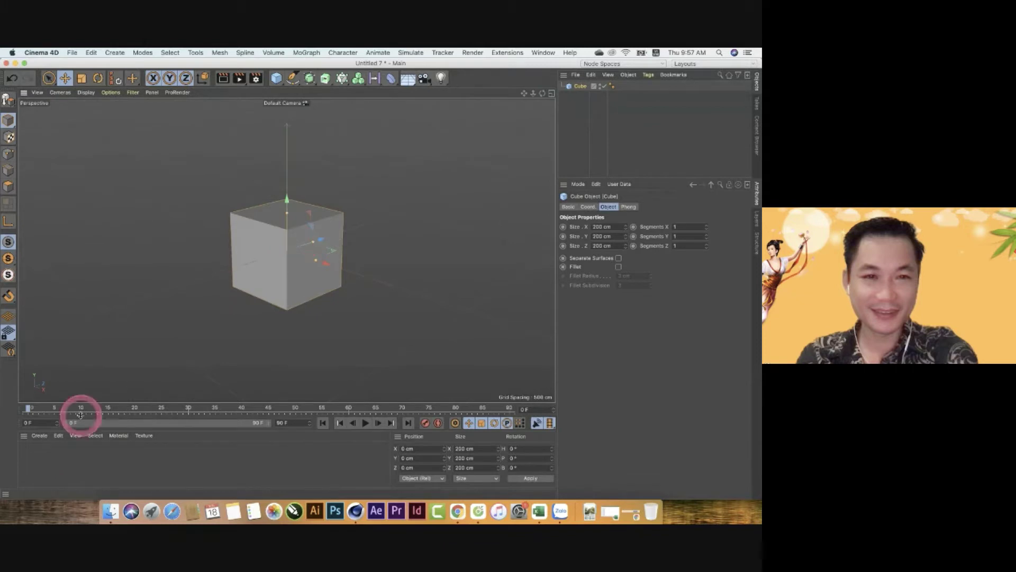
{"action": "left_click", "coordinate": [39, 435]}
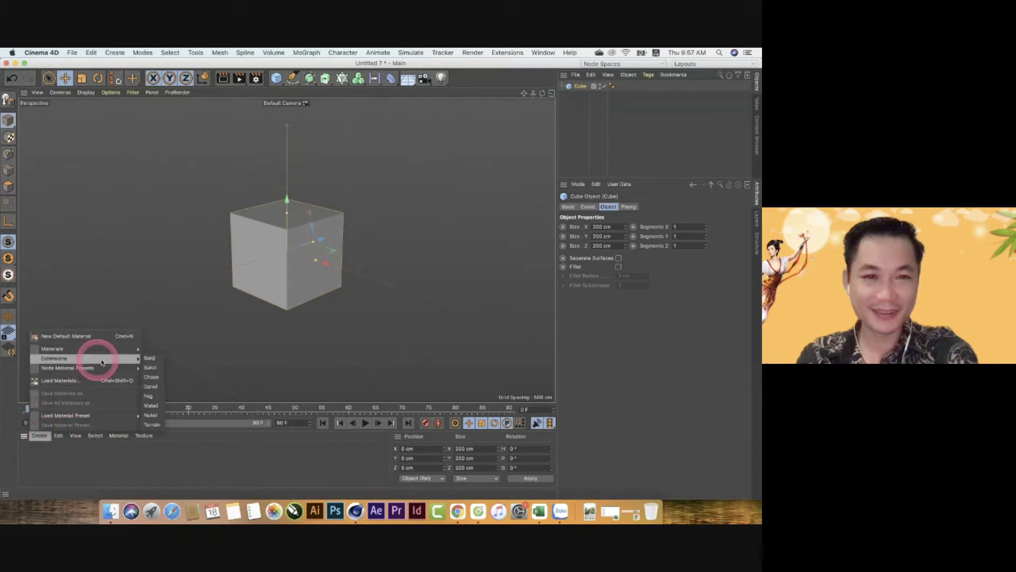
{"action": "mouse_move", "coordinate": [52, 348]}
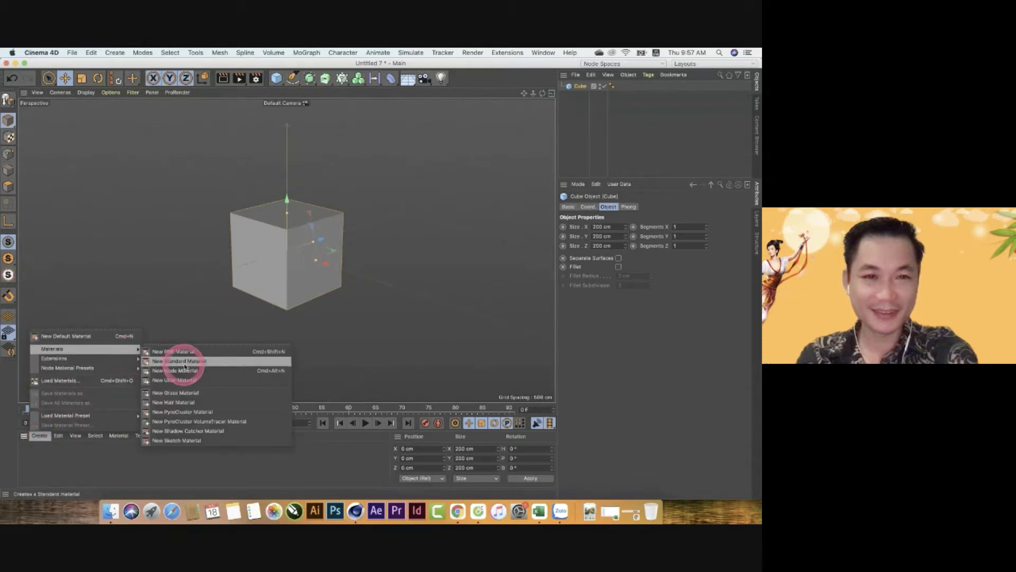
{"action": "left_click", "coordinate": [185, 364]}
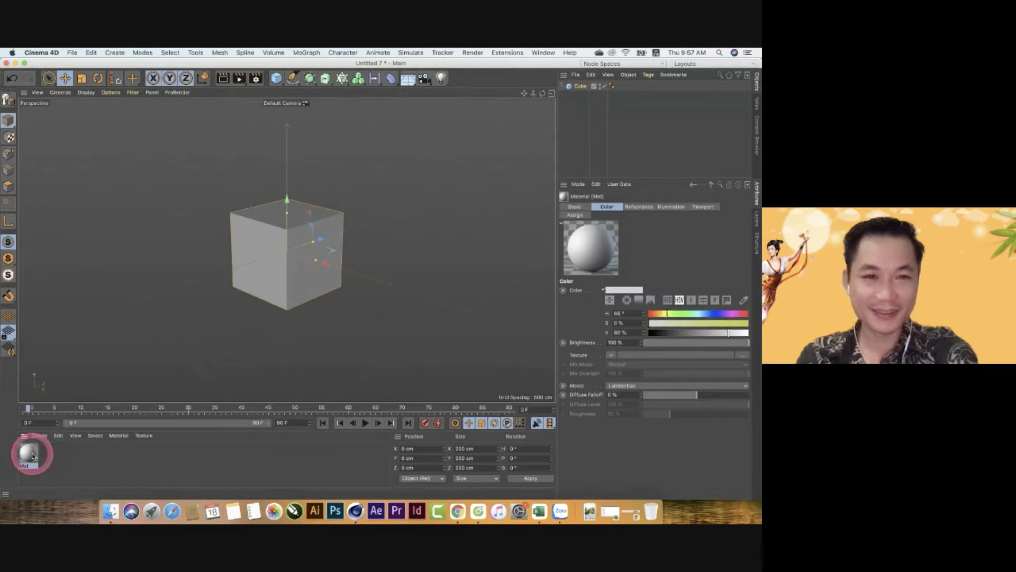
{"action": "double_click", "coordinate": [28, 449]}
- Set the Mat material's colour to reddish orange (H 13°)
{"action": "left_click", "coordinate": [347, 165]}
{"action": "left_click", "coordinate": [430, 174]}
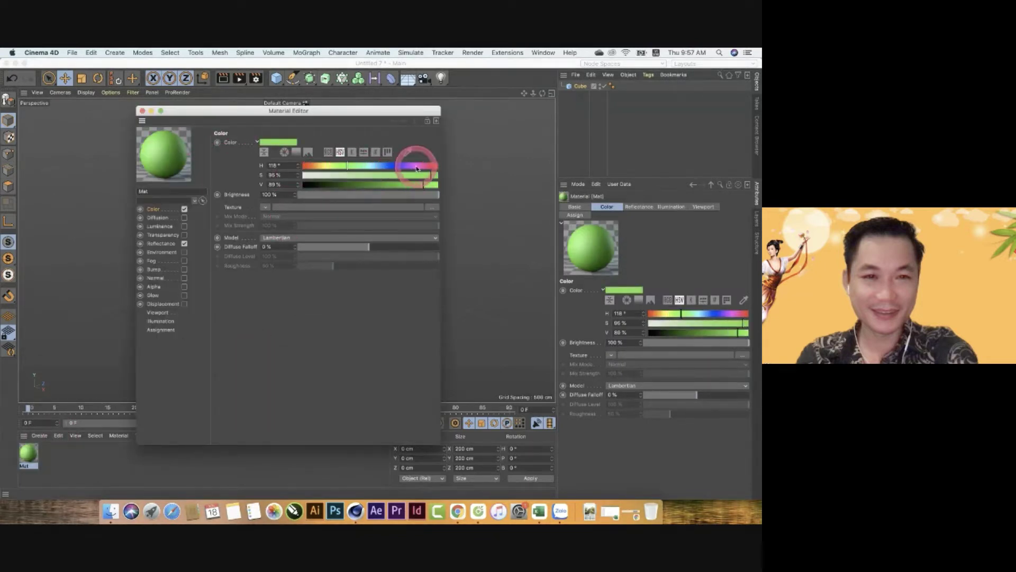
{"action": "left_click", "coordinate": [318, 165]}
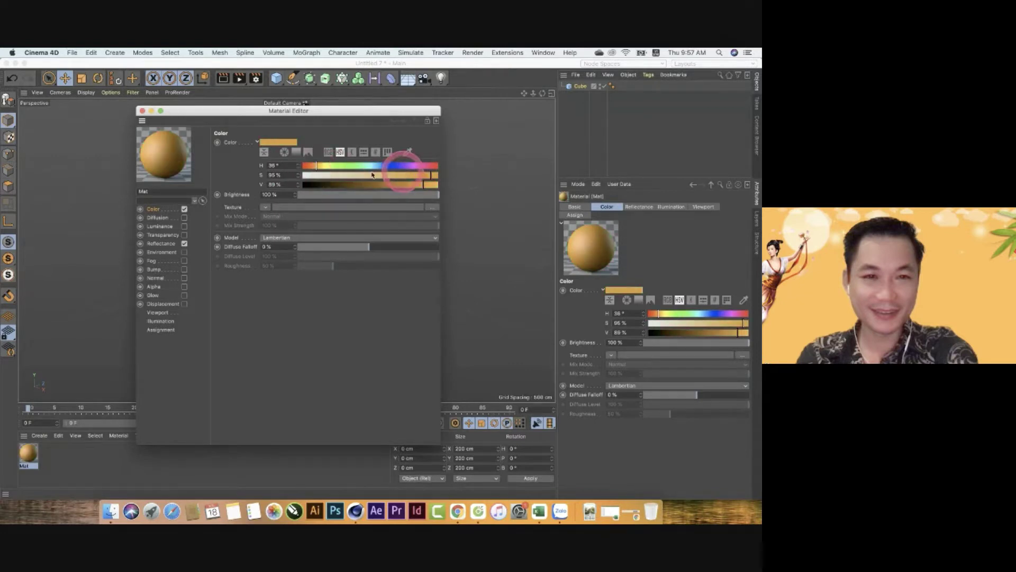
{"action": "left_click", "coordinate": [310, 166]}
{"action": "left_click", "coordinate": [434, 186]}
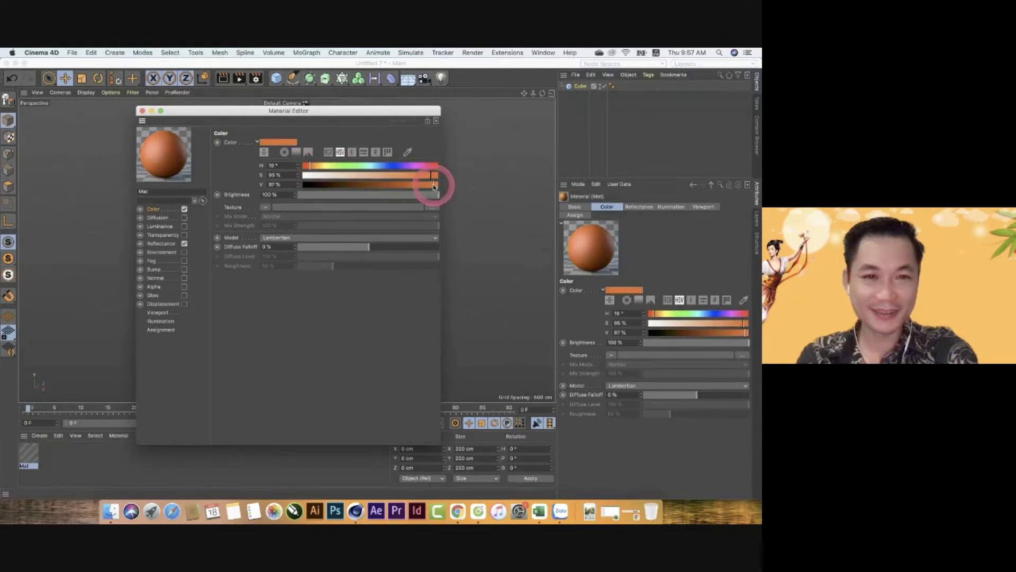
{"action": "left_click", "coordinate": [305, 165]}
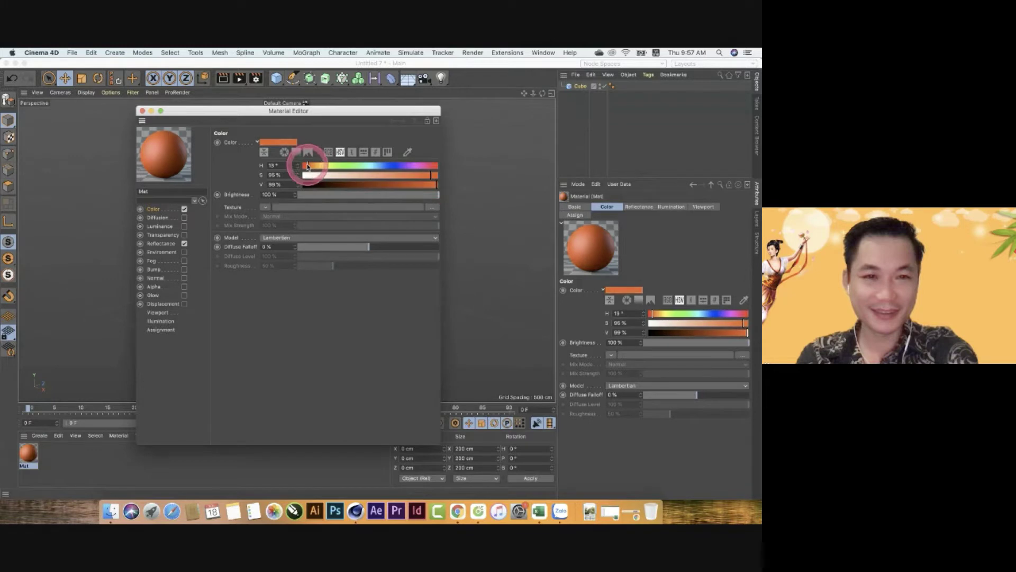
{"action": "left_click", "coordinate": [128, 128]}
{"action": "left_click", "coordinate": [142, 110]}
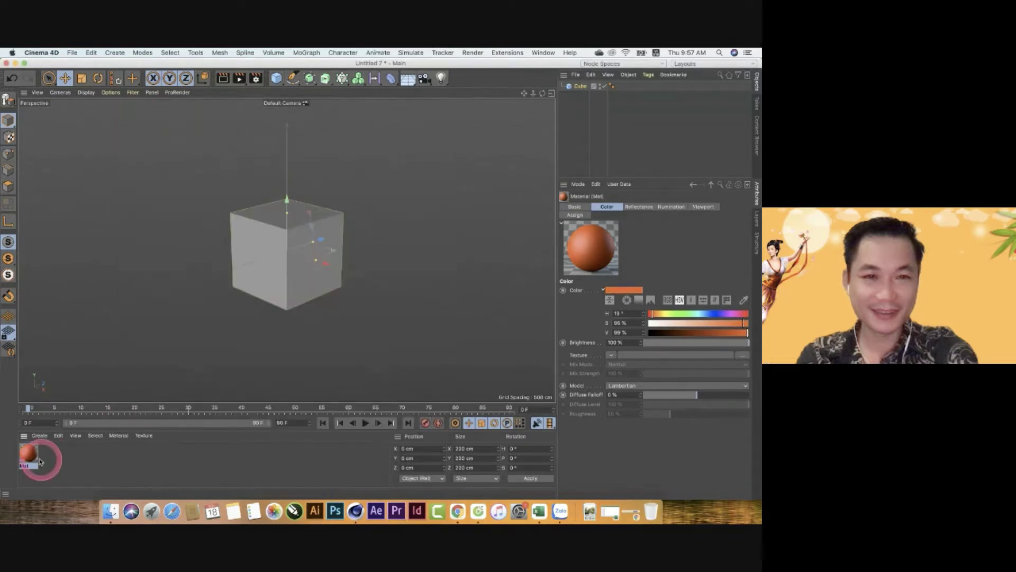
- Apply the orange Mat material to the cube and show the cube's object properties
{"action": "left_click_drag", "start_coordinate": [31, 459], "coordinate": [272, 244]}
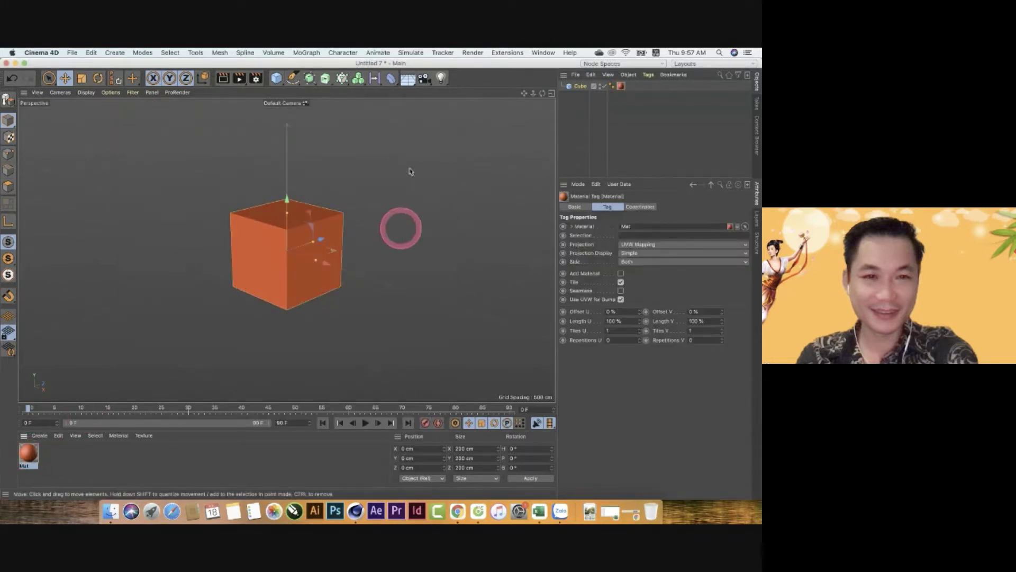
{"action": "left_click", "coordinate": [422, 243]}
{"action": "left_click", "coordinate": [297, 233]}
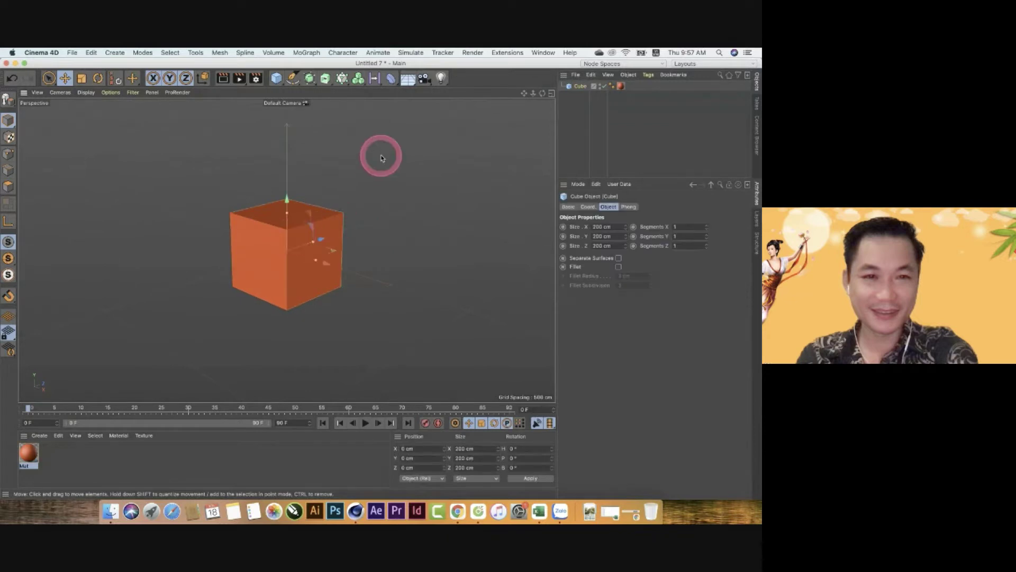
- Add a Cloner, parent the cube under it, and set its Mode to Linear
{"action": "left_click", "coordinate": [342, 79]}
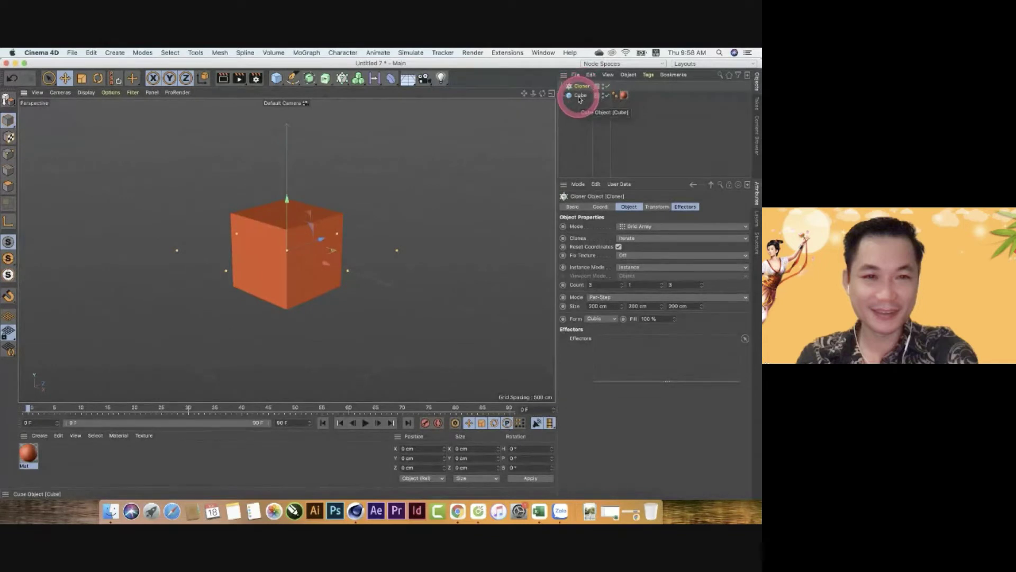
{"action": "left_click_drag", "start_coordinate": [579, 100], "coordinate": [579, 89]}
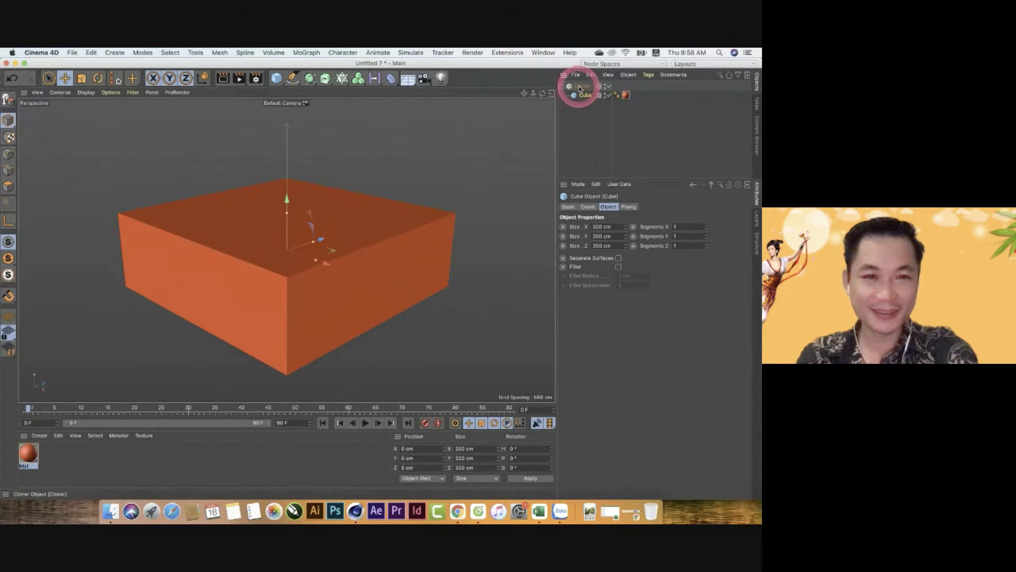
{"action": "left_click", "coordinate": [579, 87]}
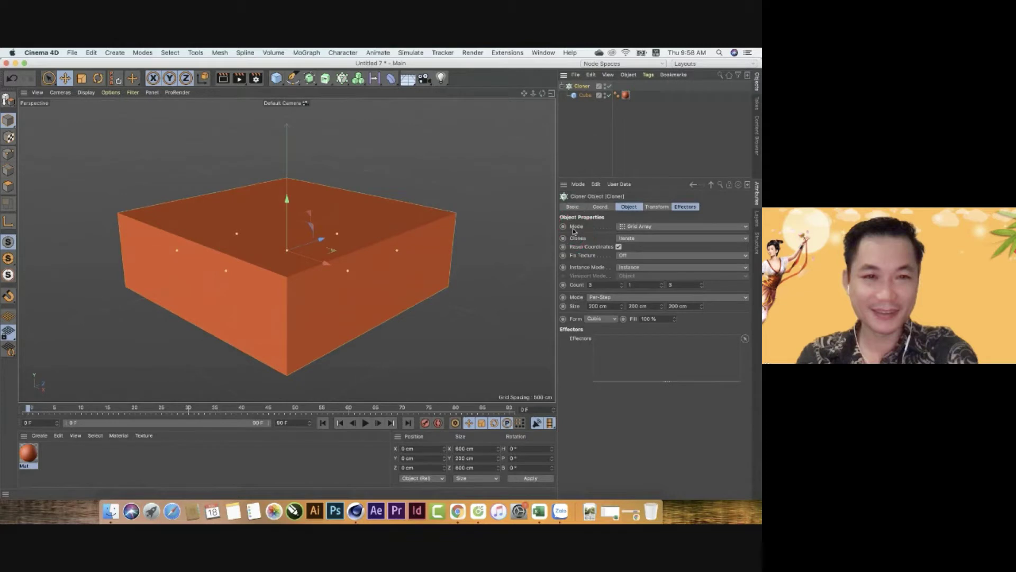
{"action": "left_click", "coordinate": [627, 227]}
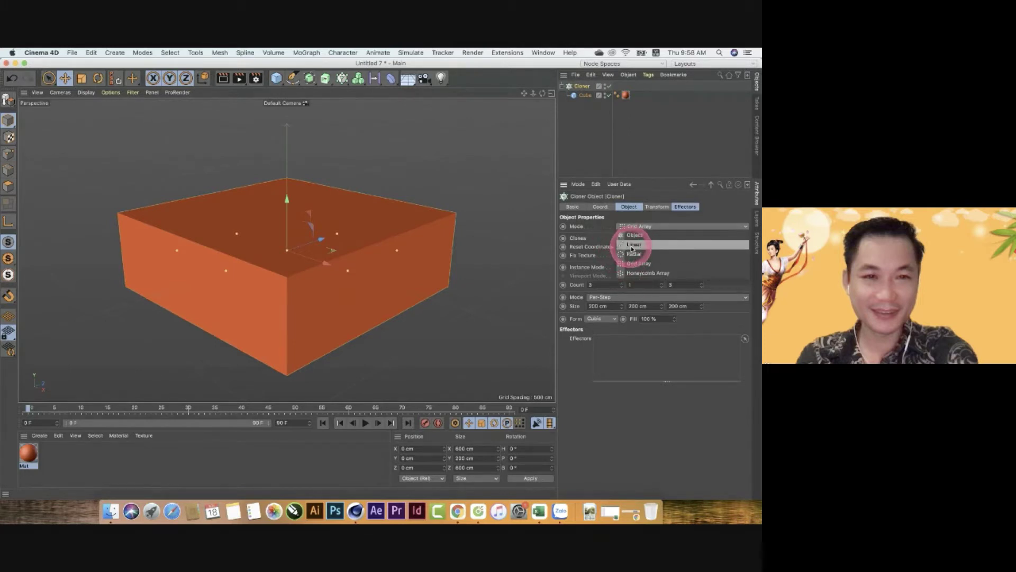
{"action": "left_click", "coordinate": [632, 245]}
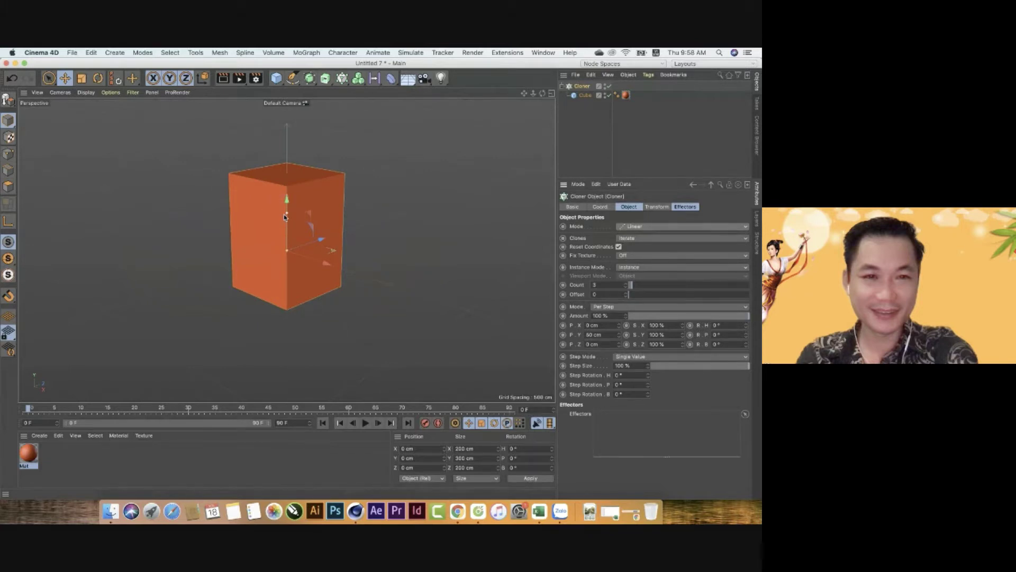
- Experiment with the Cloner's P.Y spacing, spreading the clones vertically to about 246 cm
{"action": "left_click", "coordinate": [485, 275]}
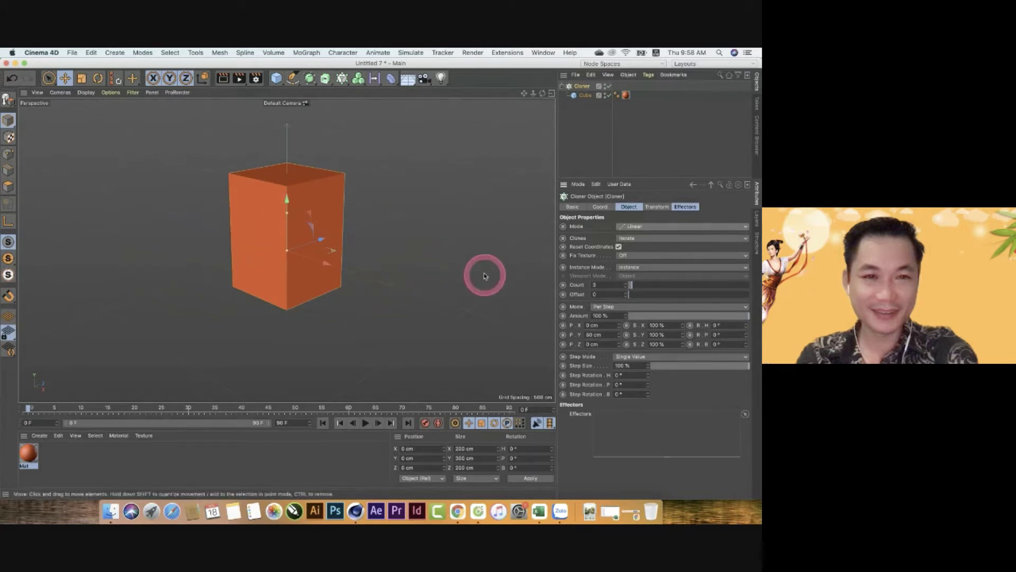
{"action": "left_click", "coordinate": [594, 335]}
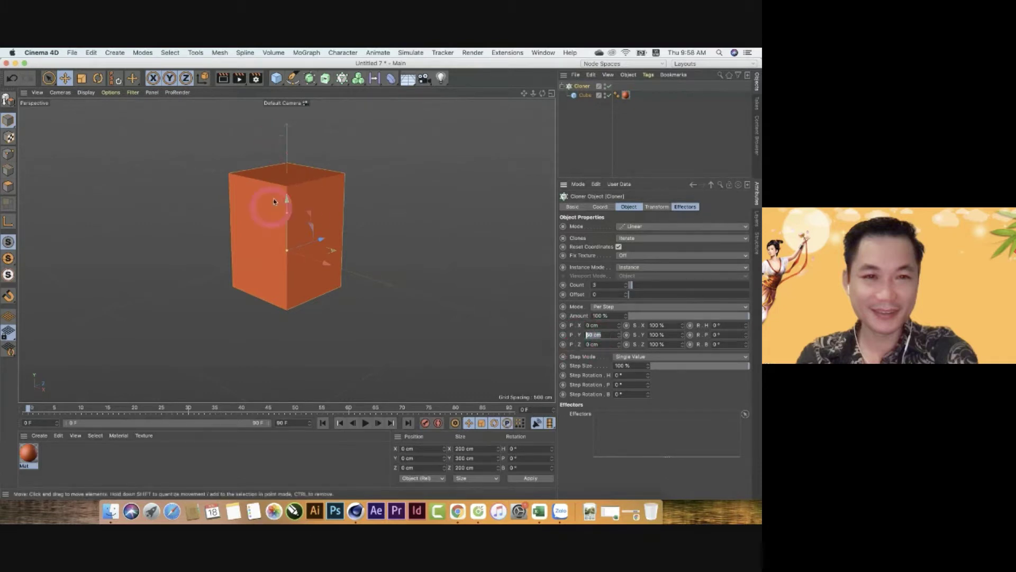
{"action": "left_click", "coordinate": [281, 159]}
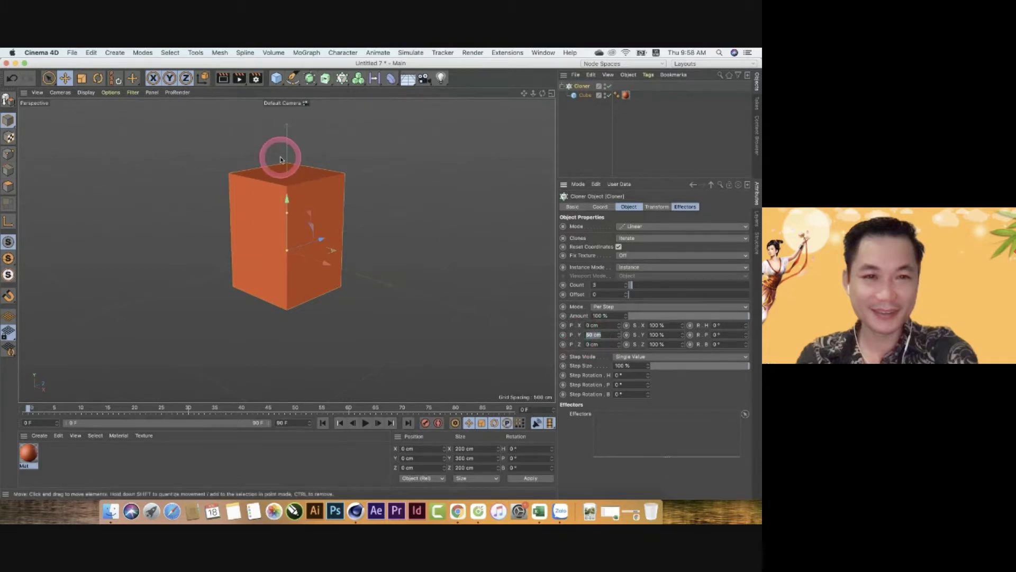
{"action": "left_click", "coordinate": [591, 334]}
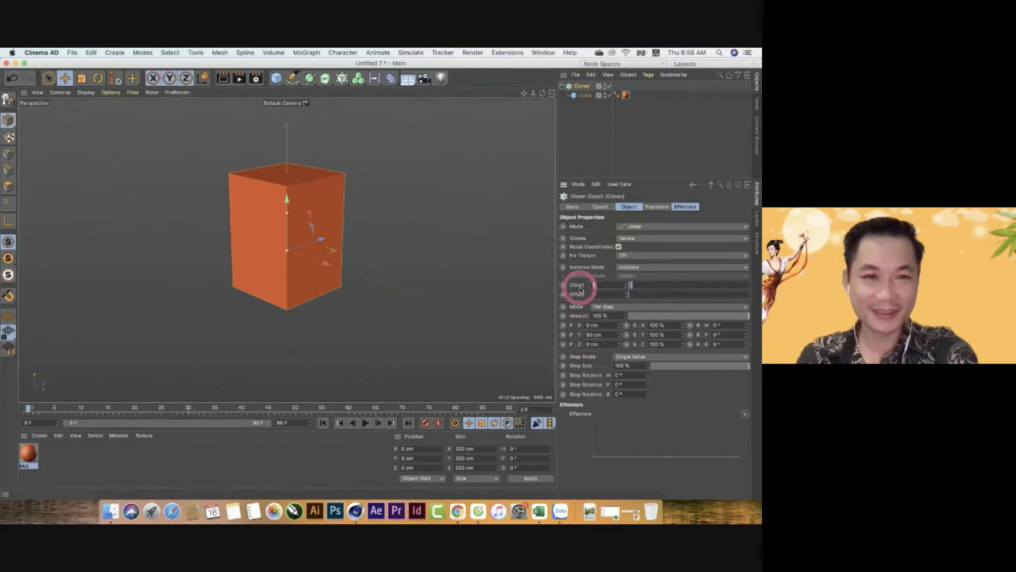
{"action": "left_click", "coordinate": [575, 292]}
{"action": "left_click", "coordinate": [589, 290]}
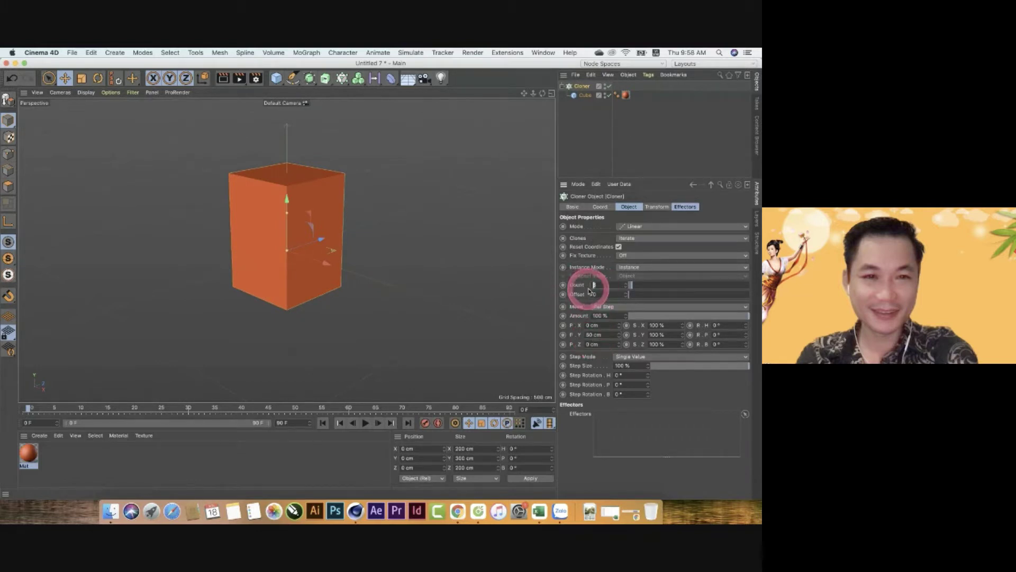
{"action": "left_click", "coordinate": [609, 335]}
{"action": "double_click", "coordinate": [595, 334]}
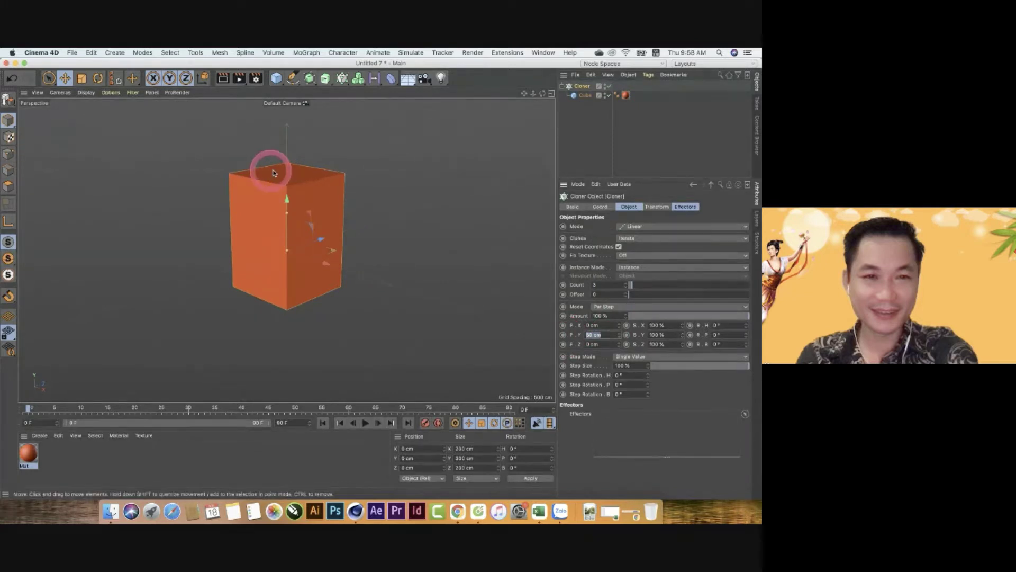
{"action": "left_click_drag", "start_coordinate": [617, 336], "coordinate": [619, 336]}
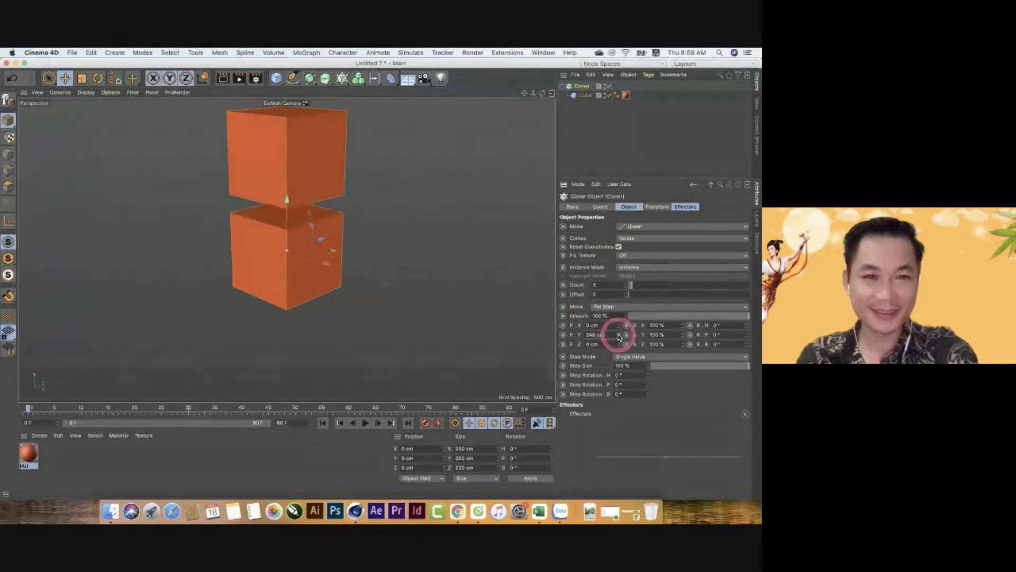
{"action": "left_click_drag", "start_coordinate": [533, 94], "coordinate": [366, 356]}
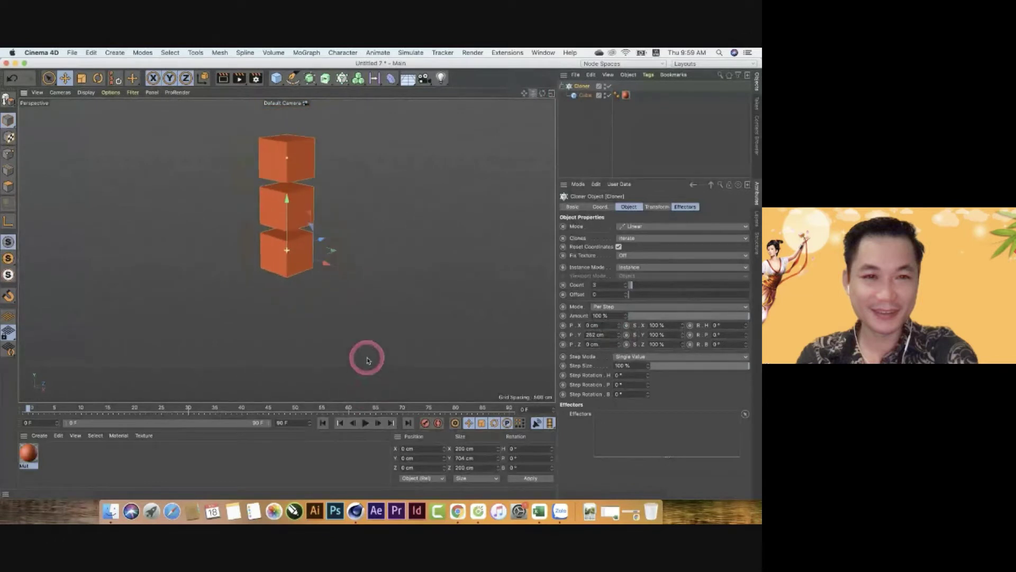
{"action": "left_click_drag", "start_coordinate": [525, 94], "coordinate": [359, 365]}
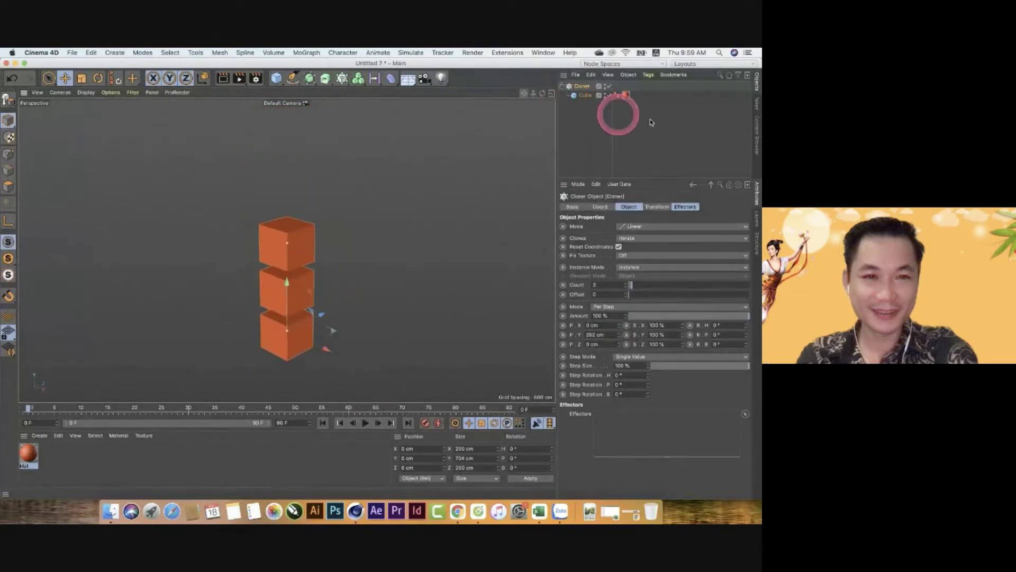
{"action": "mouse_move", "coordinate": [618, 335]}
{"action": "left_mouse_down"}
{"action": "mouse_move", "coordinate": [617, 344]}
{"action": "mouse_move", "coordinate": [611, 334]}
{"action": "left_mouse_up"}
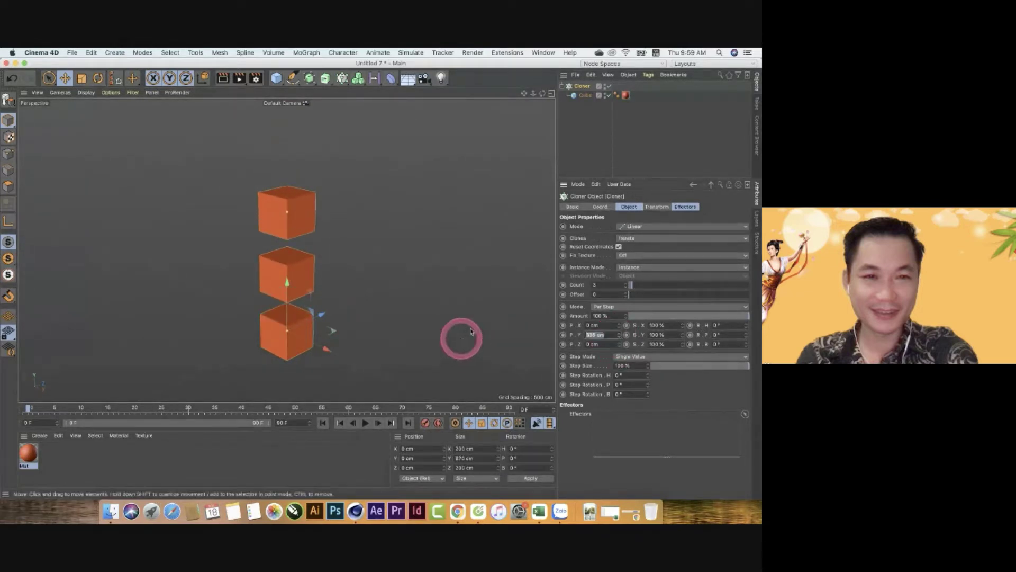
- Try a fourth clone, then set the P.Y spacing to 0 cm
{"action": "left_click", "coordinate": [614, 288]}
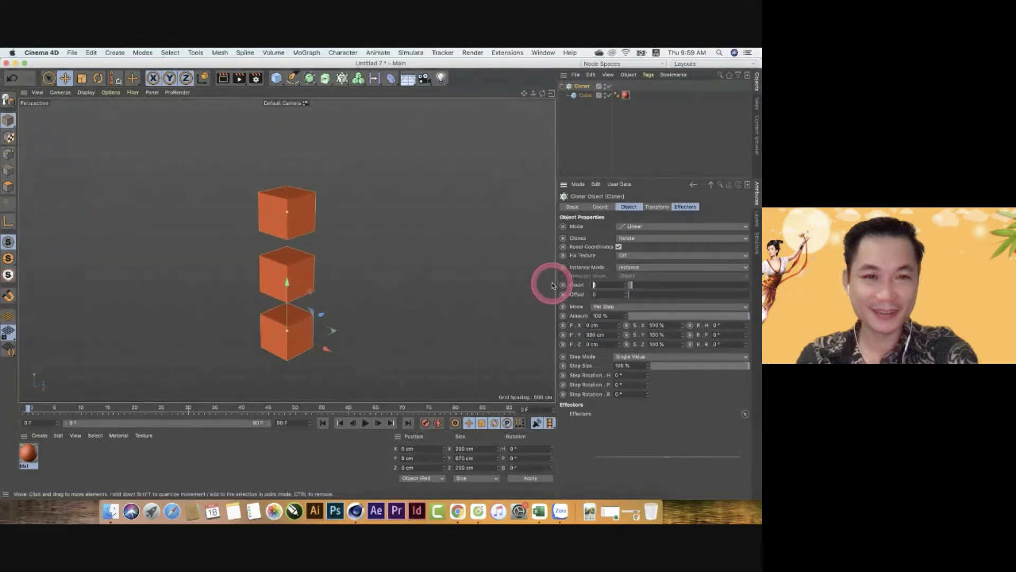
{"action": "mouse_move", "coordinate": [630, 284]}
{"action": "left_mouse_down"}
{"action": "mouse_move", "coordinate": [653, 288]}
{"action": "mouse_move", "coordinate": [630, 284]}
{"action": "left_mouse_up"}
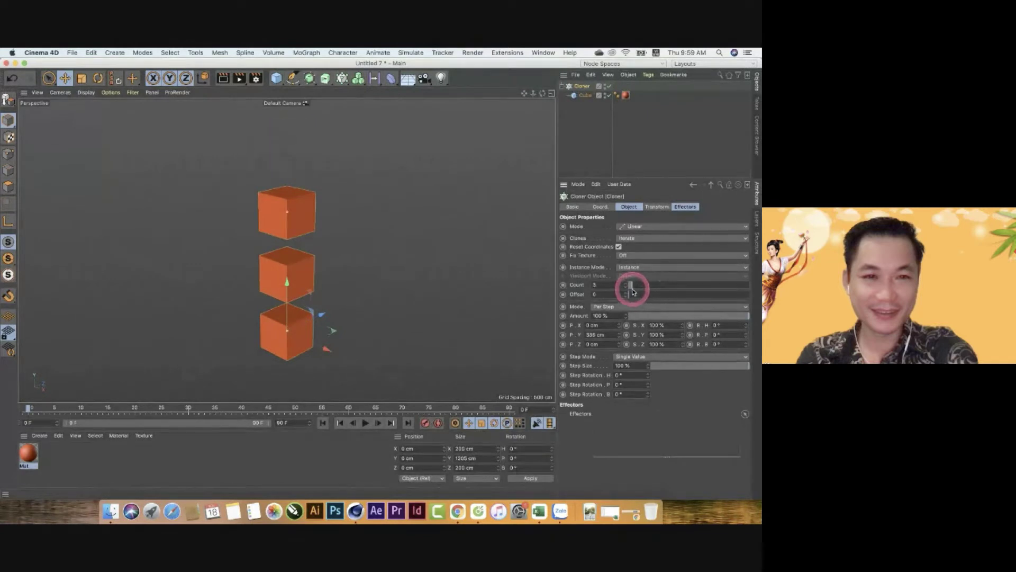
{"action": "left_click", "coordinate": [604, 337]}
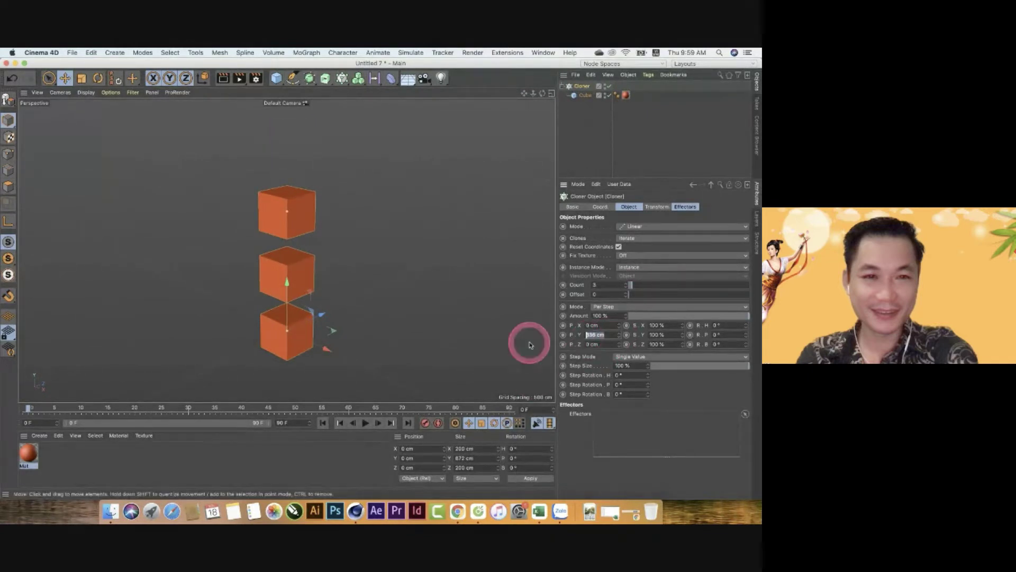
{"action": "type", "text": "0"}
{"action": "key", "text": "Return"}
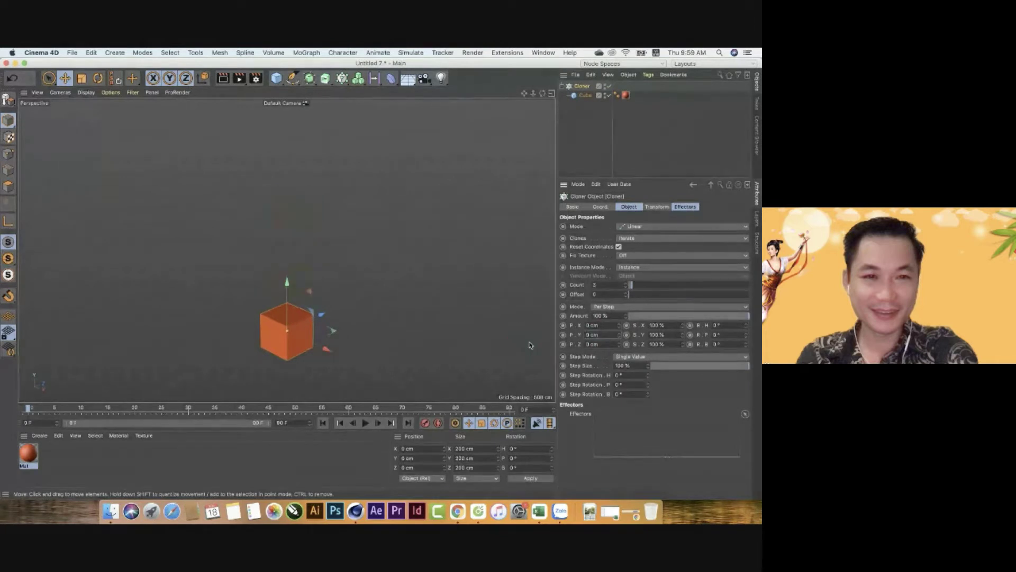
- Space the clones about -326 cm along X and change the clone Count
{"action": "left_click", "coordinate": [596, 325]}
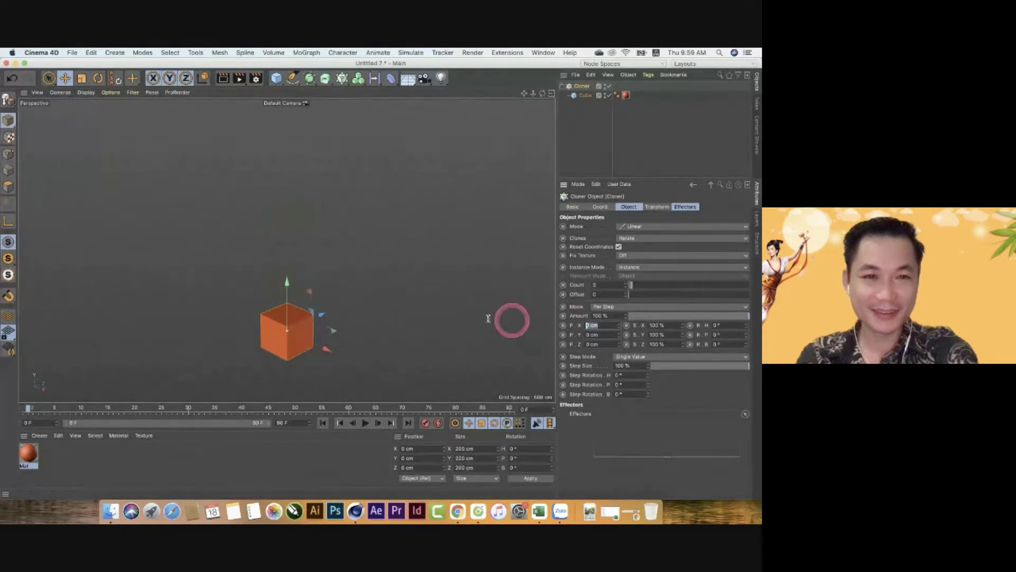
{"action": "left_click", "coordinate": [325, 350]}
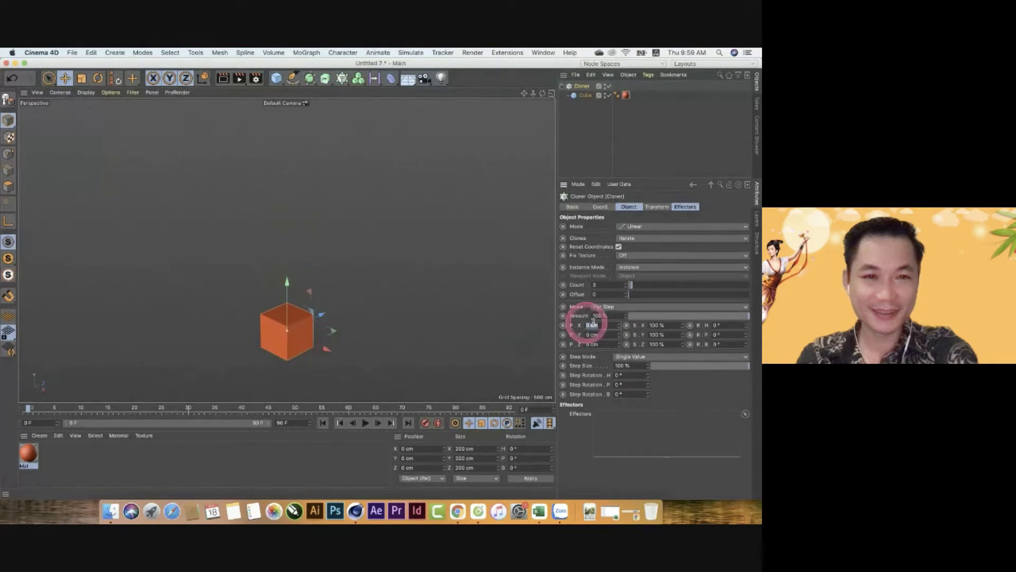
{"action": "type", "text": "15"}
{"action": "left_click_drag", "start_coordinate": [619, 327], "coordinate": [598, 283]}
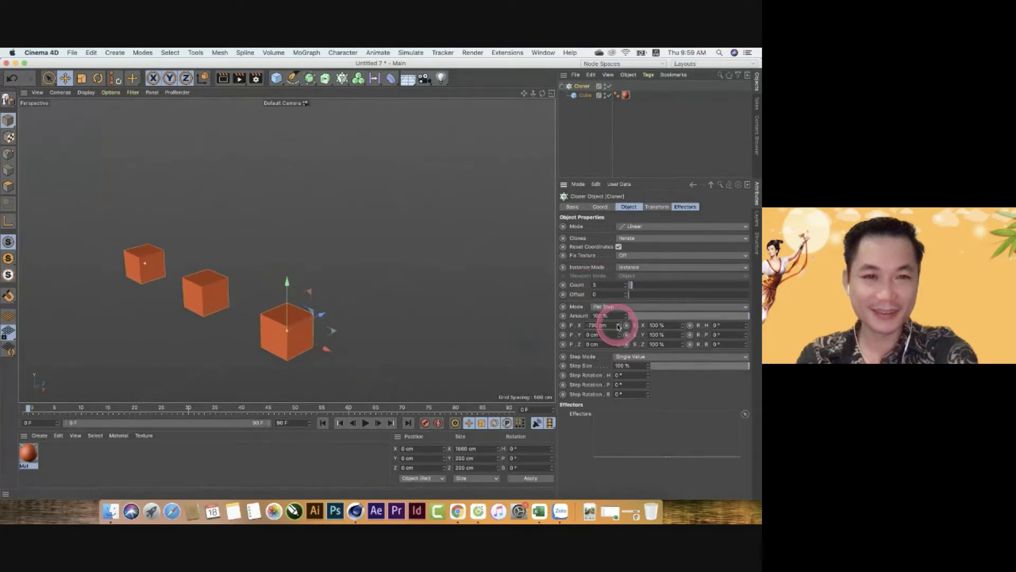
{"action": "mouse_move", "coordinate": [618, 327]}
{"action": "left_mouse_down"}
{"action": "mouse_move", "coordinate": [618, 312]}
{"action": "mouse_move", "coordinate": [595, 312]}
{"action": "left_mouse_up"}
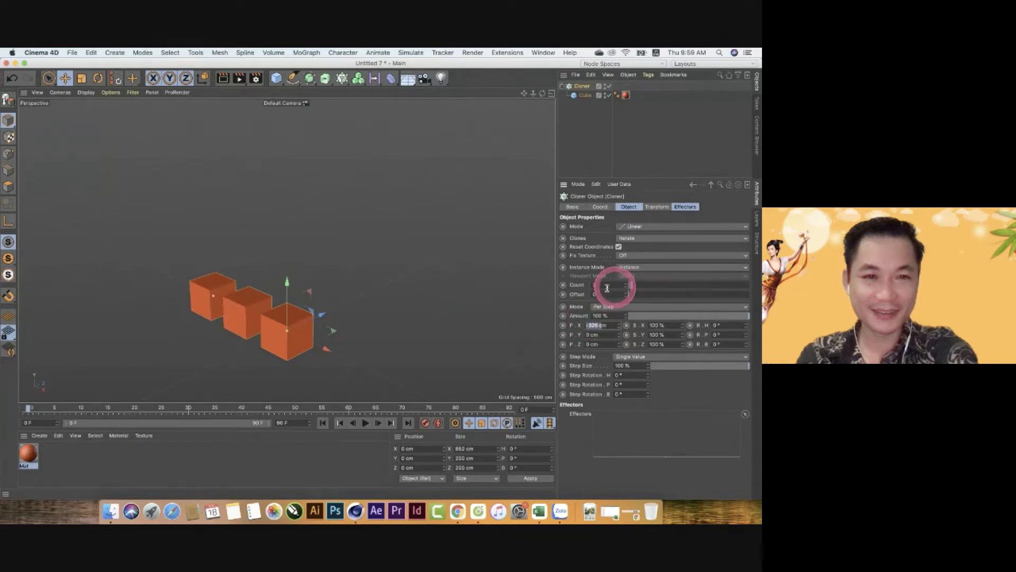
{"action": "mouse_move", "coordinate": [630, 286]}
{"action": "left_mouse_down"}
{"action": "mouse_move", "coordinate": [648, 286]}
{"action": "mouse_move", "coordinate": [630, 287]}
{"action": "left_mouse_up"}
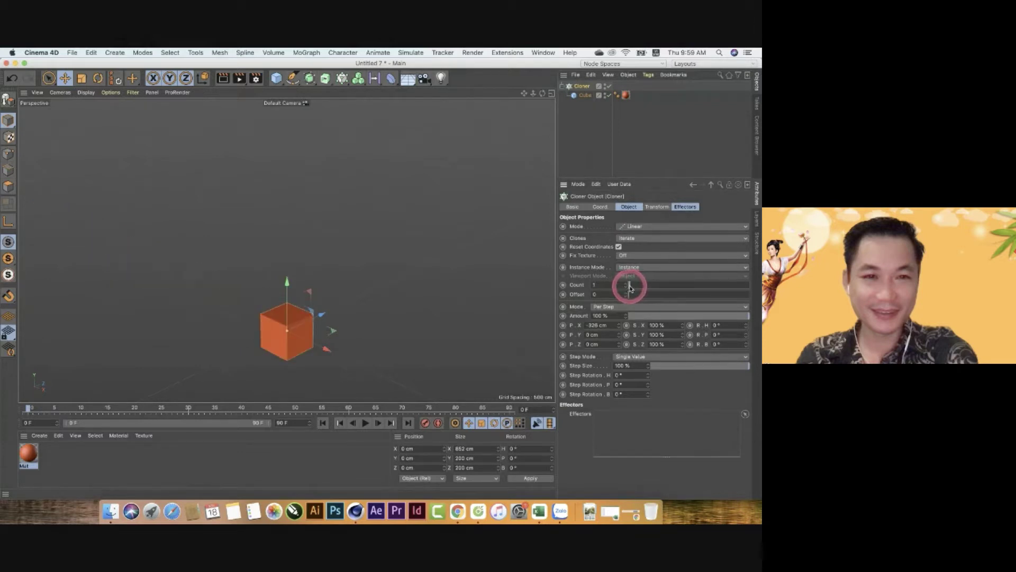
- Keyframe Count at frame 0, then raise it to about 11 at a later frame
{"action": "left_click", "coordinate": [563, 285]}
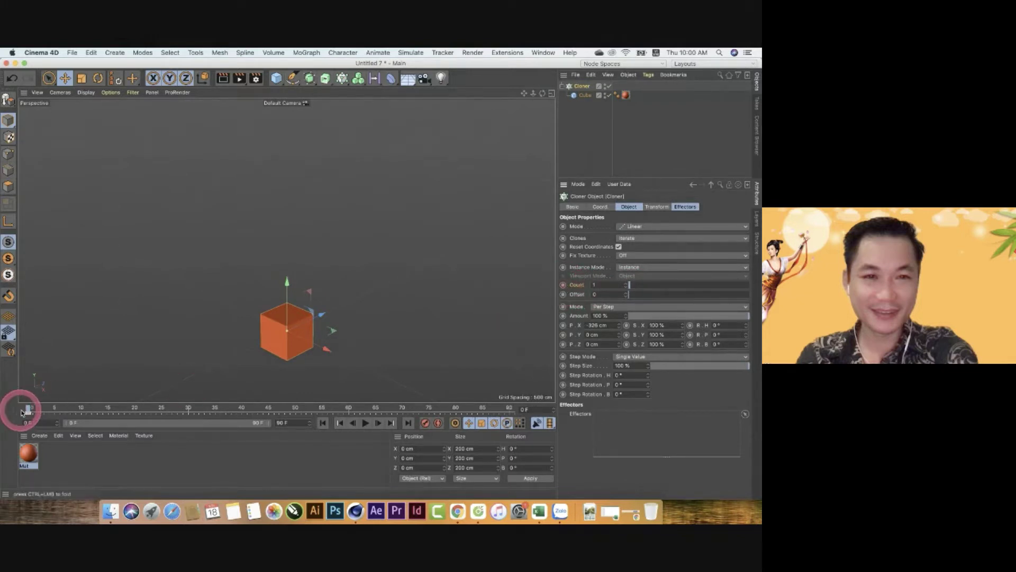
{"action": "left_click_drag", "start_coordinate": [27, 408], "coordinate": [290, 410]}
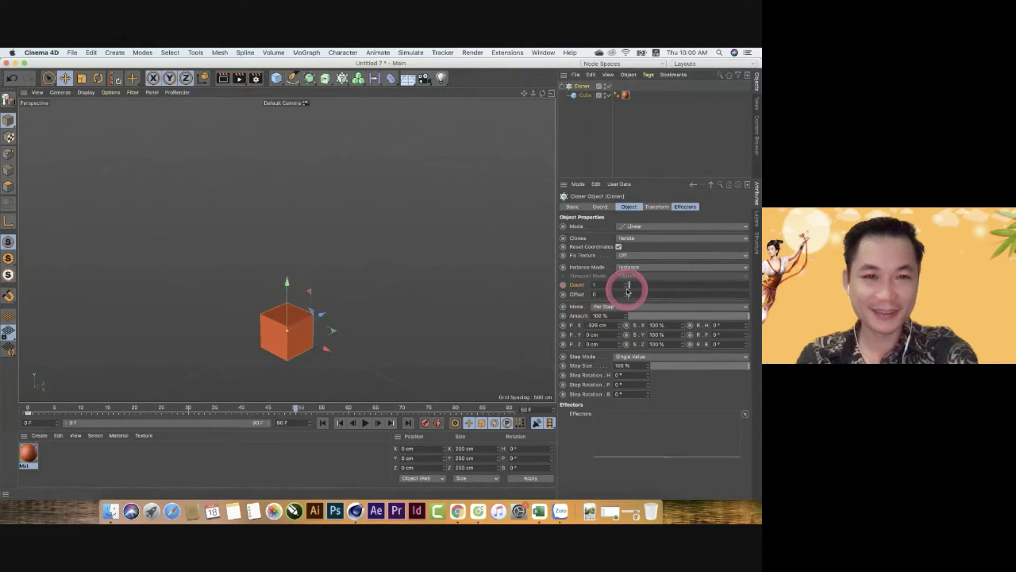
{"action": "left_click_drag", "start_coordinate": [629, 288], "coordinate": [643, 288]}
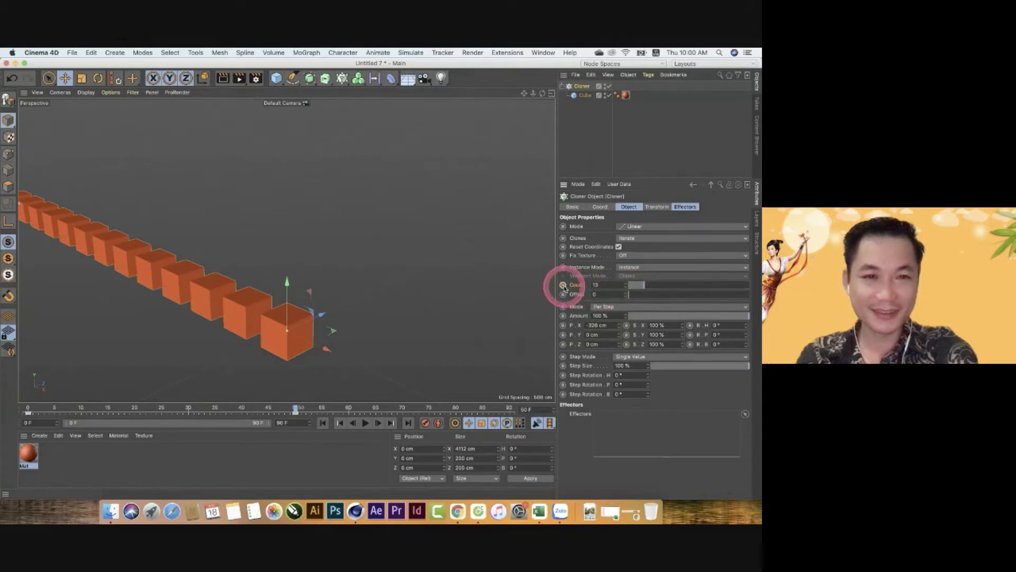
- Play the count animation from the start, stop it, and refocus the Count field
{"action": "left_click", "coordinate": [322, 422]}
{"action": "left_click", "coordinate": [365, 423]}
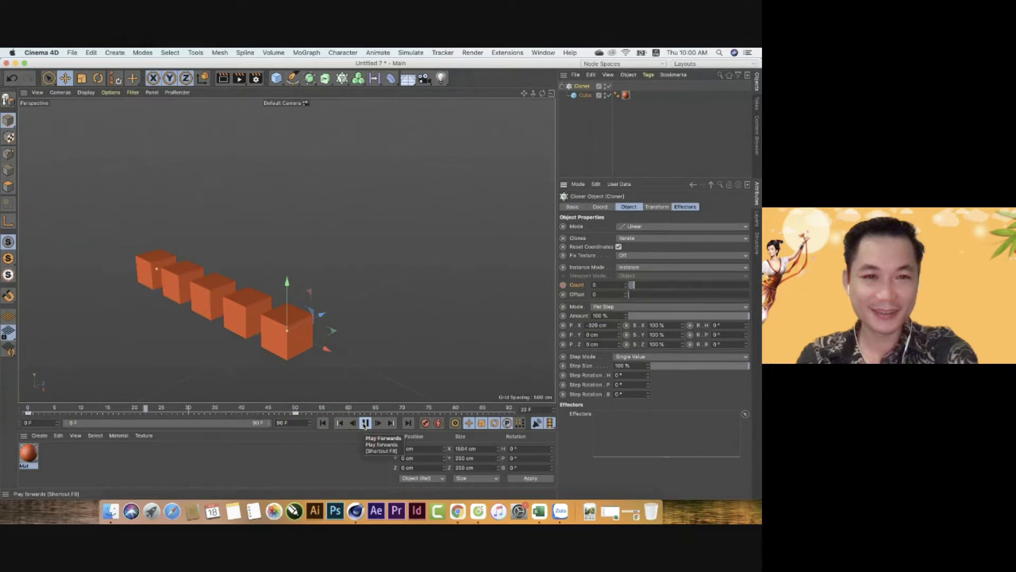
{"action": "left_click", "coordinate": [586, 304]}
{"action": "left_click", "coordinate": [642, 285]}
{"action": "left_click", "coordinate": [608, 286]}
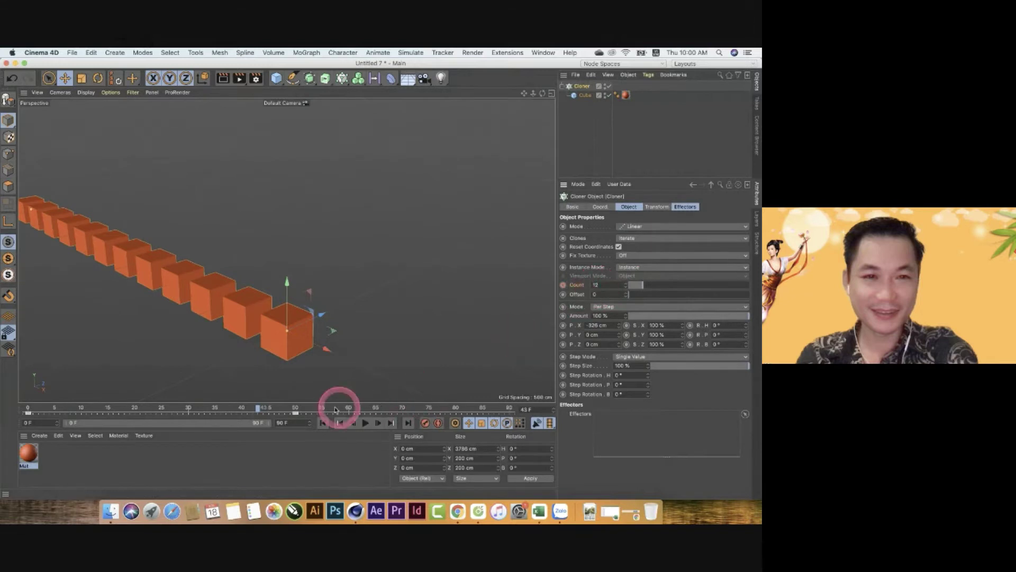
- Arrange ten clones into a staircase spaced about -79 cm X and 117 cm Y
{"action": "left_click_drag", "start_coordinate": [638, 288], "coordinate": [640, 289]}
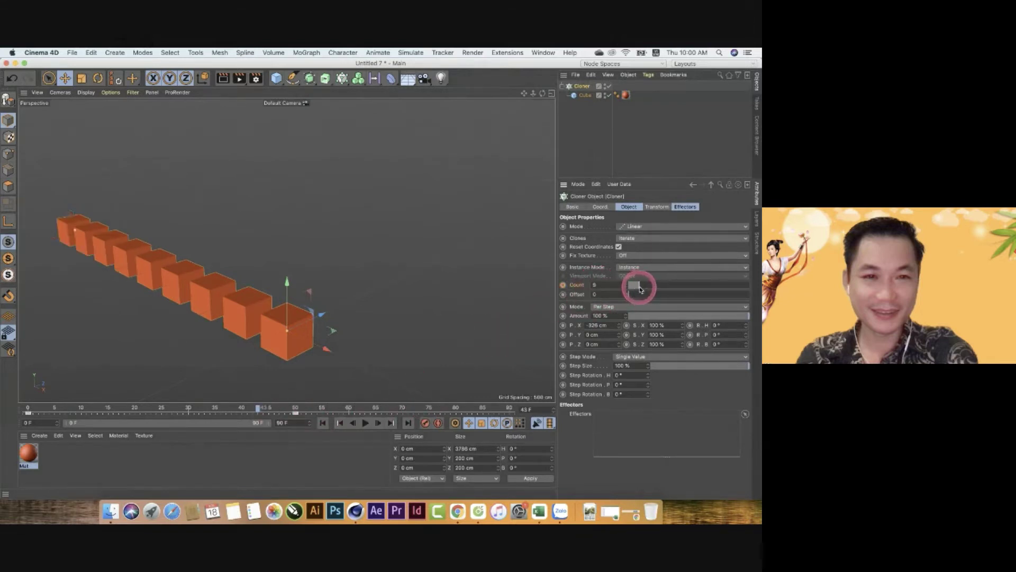
{"action": "mouse_move", "coordinate": [618, 325]}
{"action": "left_mouse_down"}
{"action": "mouse_move", "coordinate": [621, 339]}
{"action": "mouse_move", "coordinate": [619, 328]}
{"action": "left_mouse_up"}
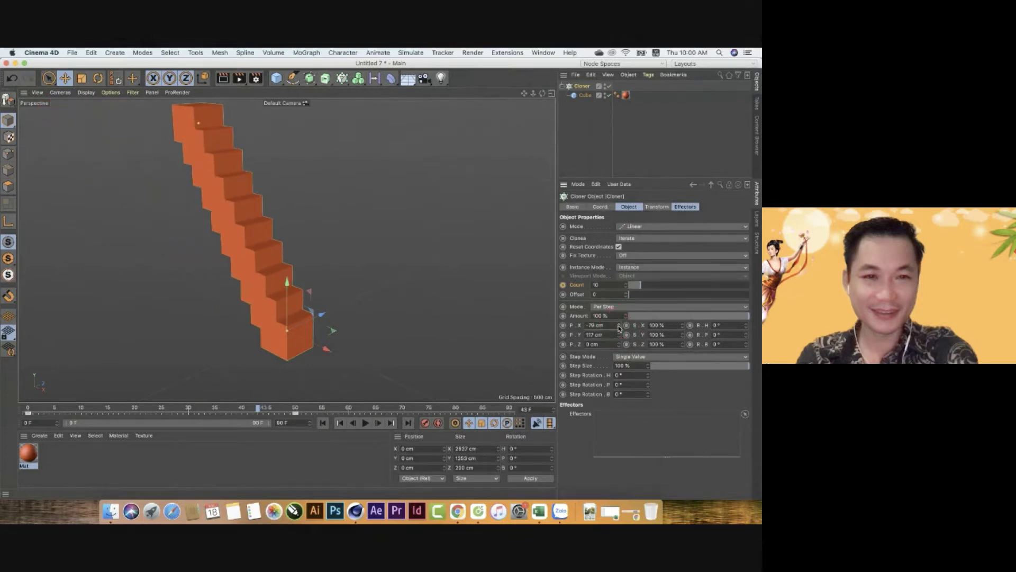
{"action": "left_click", "coordinate": [584, 95]}
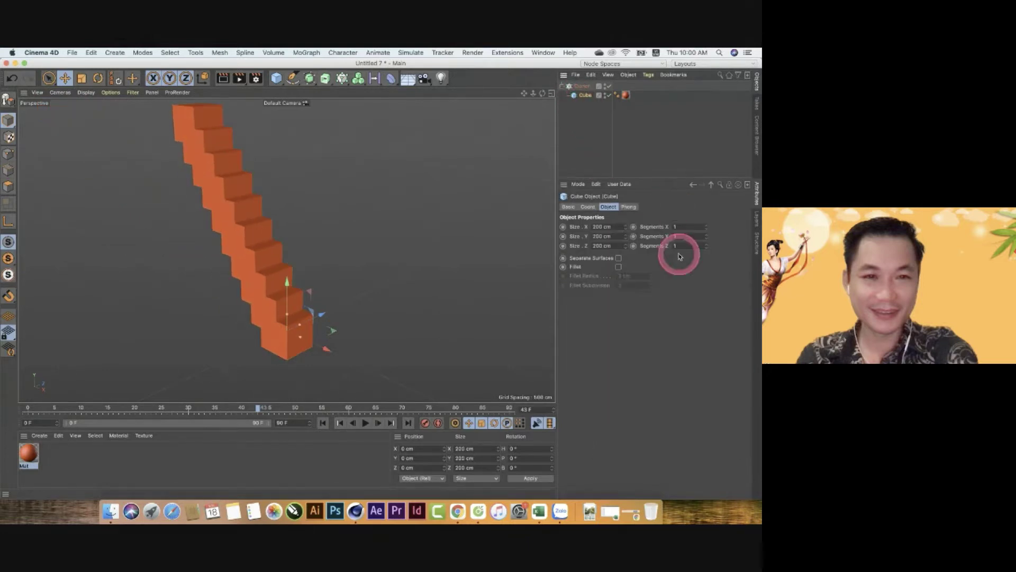
- Widen Cube Size X, then tune Cloner P.Y to 110 cm, S.X, R.H and Step Rotation H
{"action": "left_click_drag", "start_coordinate": [626, 222], "coordinate": [626, 243]}
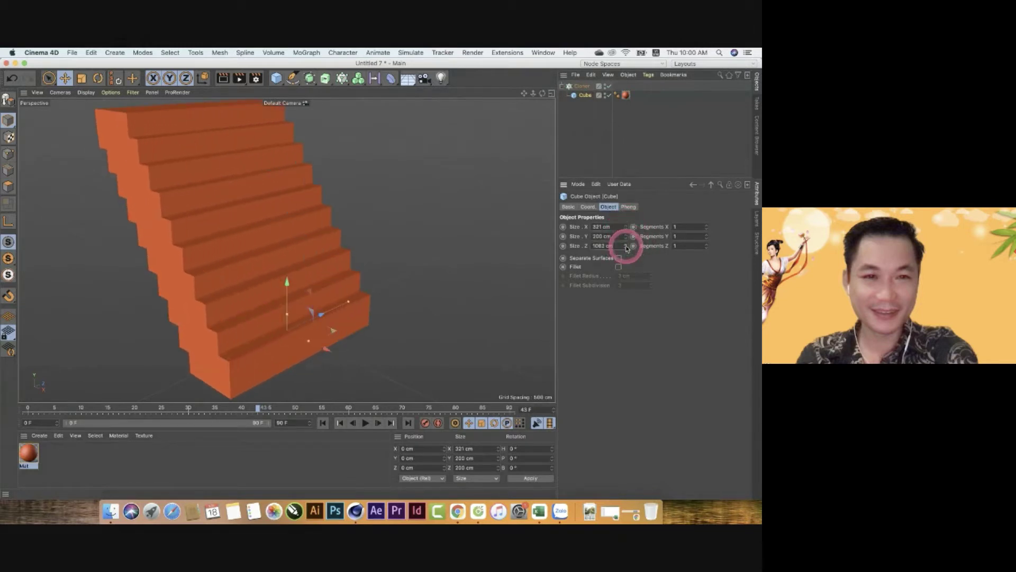
{"action": "left_click", "coordinate": [583, 87]}
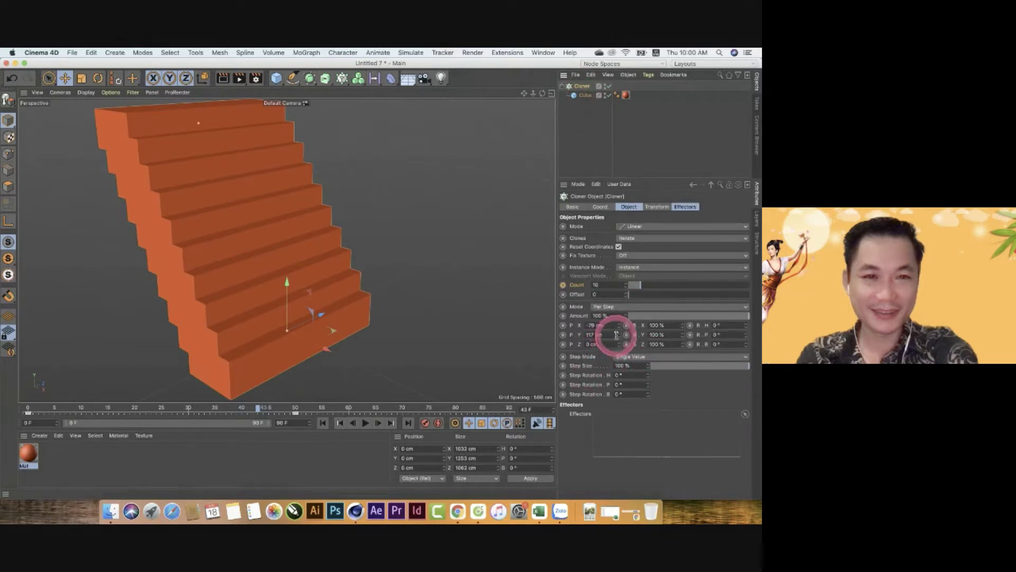
{"action": "mouse_move", "coordinate": [616, 335]}
{"action": "left_mouse_down"}
{"action": "mouse_move", "coordinate": [617, 321]}
{"action": "mouse_move", "coordinate": [622, 347]}
{"action": "left_mouse_up"}
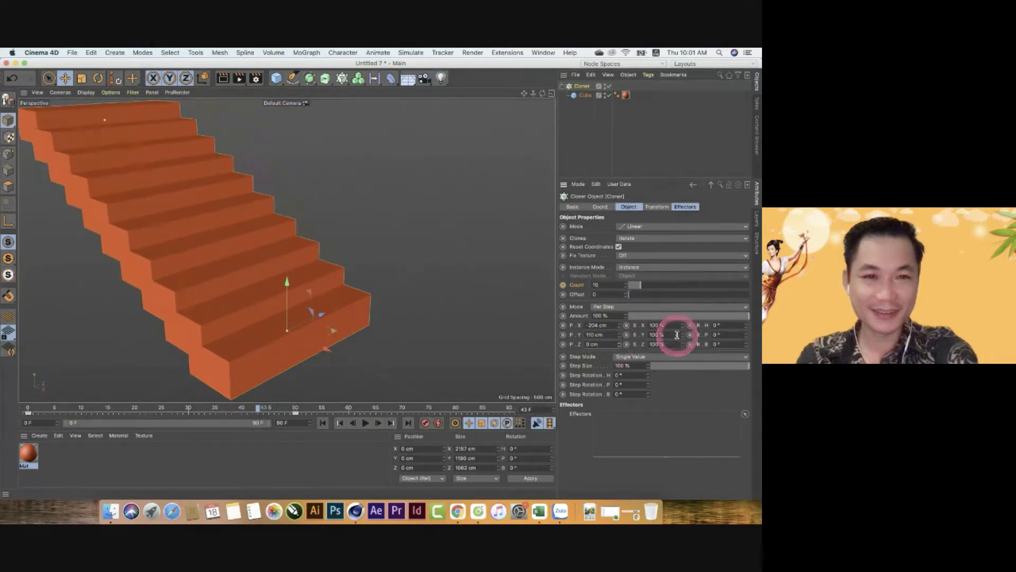
{"action": "left_click_drag", "start_coordinate": [685, 326], "coordinate": [684, 327]}
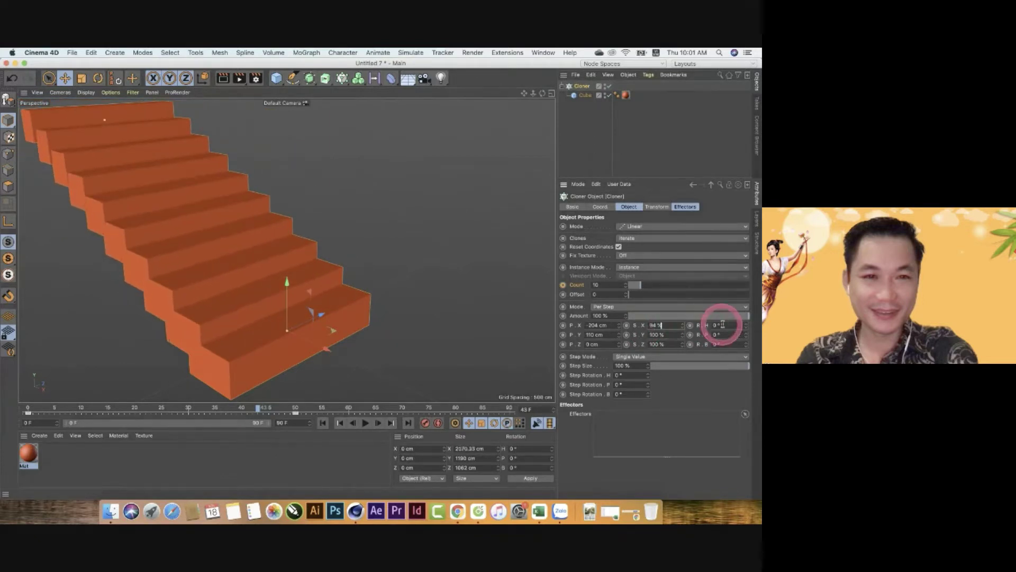
{"action": "left_click_drag", "start_coordinate": [741, 325], "coordinate": [745, 327]}
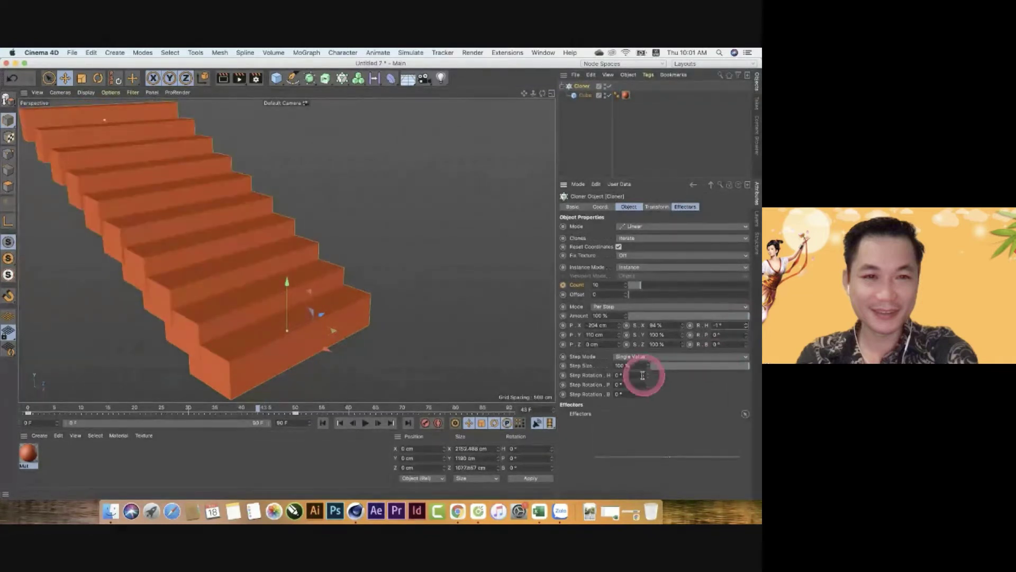
{"action": "left_click_drag", "start_coordinate": [646, 377], "coordinate": [649, 378]}
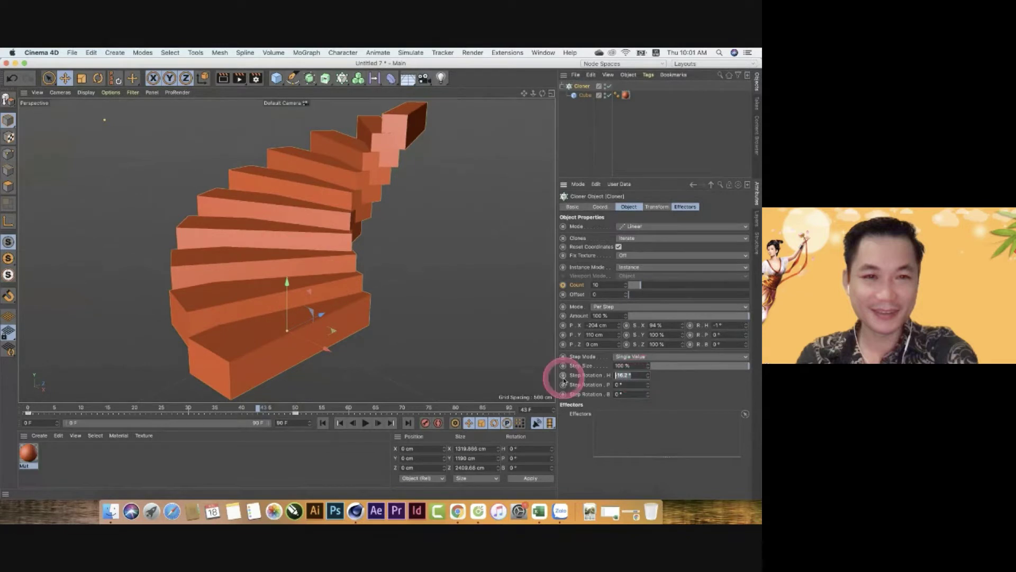
- Adjust step rotation B and H, heading rotation and Count to reshape the spiral staircase
{"action": "left_click_drag", "start_coordinate": [649, 386], "coordinate": [648, 395]}
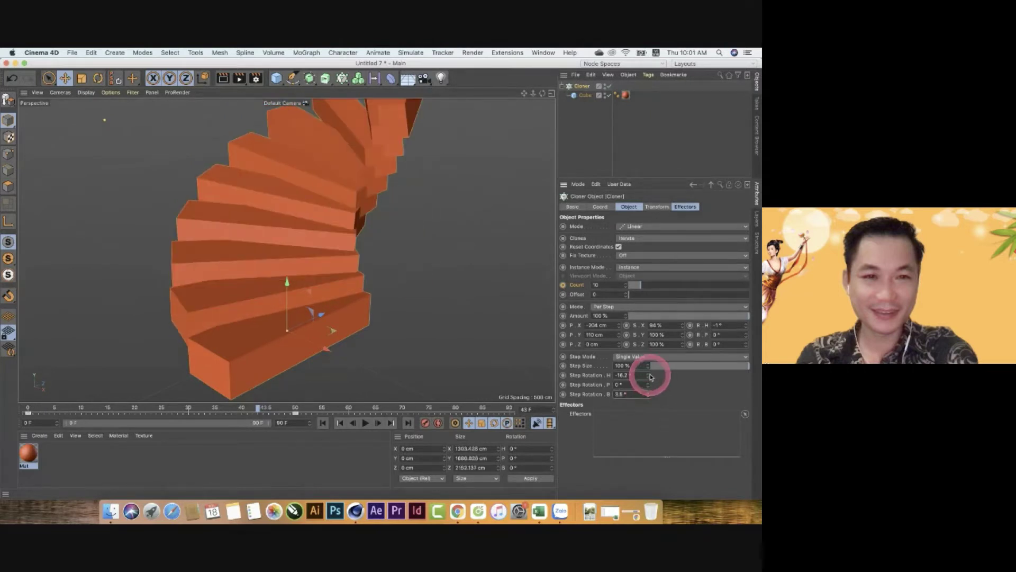
{"action": "left_click_drag", "start_coordinate": [650, 377], "coordinate": [650, 377]}
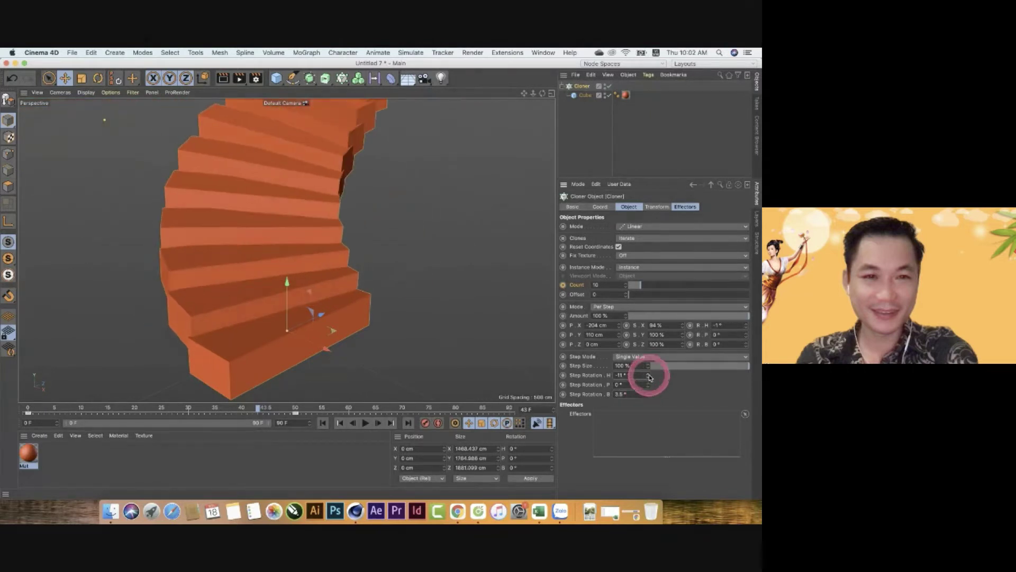
{"action": "left_click", "coordinate": [737, 331]}
{"action": "mouse_move", "coordinate": [745, 328]}
{"action": "left_mouse_down"}
{"action": "mouse_move", "coordinate": [619, 329]}
{"action": "mouse_move", "coordinate": [619, 311]}
{"action": "mouse_move", "coordinate": [617, 343]}
{"action": "left_mouse_up"}
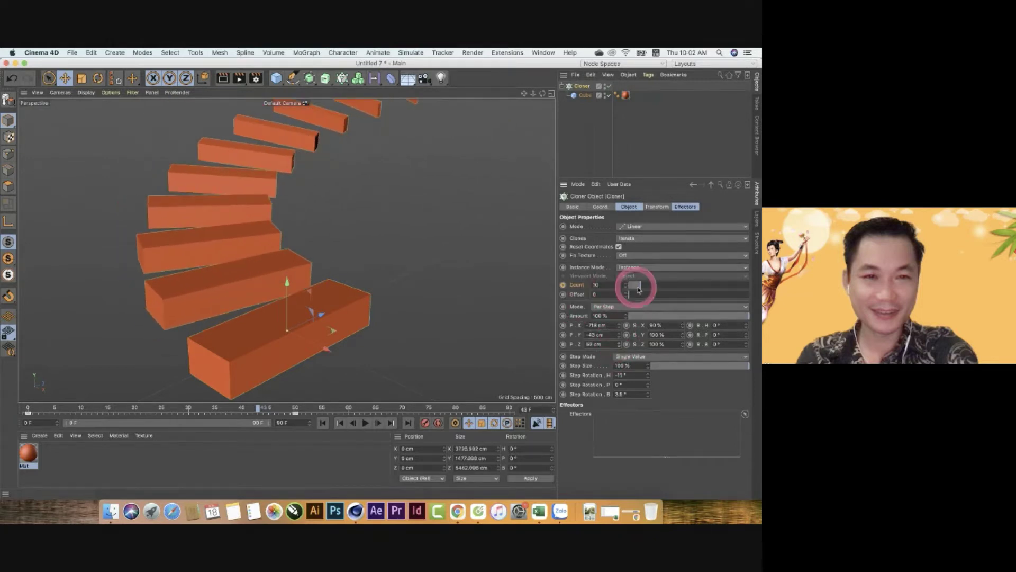
{"action": "mouse_move", "coordinate": [668, 284]}
{"action": "left_mouse_down"}
{"action": "mouse_move", "coordinate": [628, 283]}
{"action": "mouse_move", "coordinate": [639, 284]}
{"action": "mouse_move", "coordinate": [626, 298]}
{"action": "mouse_move", "coordinate": [641, 295]}
{"action": "mouse_move", "coordinate": [620, 307]}
{"action": "mouse_move", "coordinate": [632, 294]}
{"action": "mouse_move", "coordinate": [647, 300]}
{"action": "mouse_move", "coordinate": [628, 300]}
{"action": "mouse_move", "coordinate": [633, 283]}
{"action": "mouse_move", "coordinate": [644, 285]}
{"action": "mouse_move", "coordinate": [631, 293]}
{"action": "mouse_move", "coordinate": [645, 290]}
{"action": "left_mouse_up"}
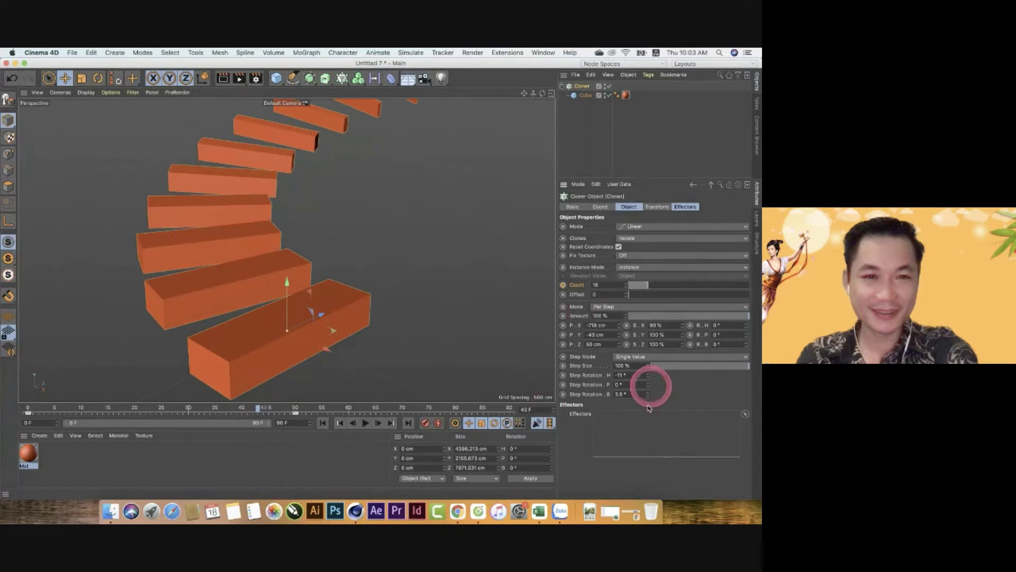
- Delete the Cloner and Cube, then add a new cube with the orange Mat material
{"action": "left_click", "coordinate": [577, 97]}
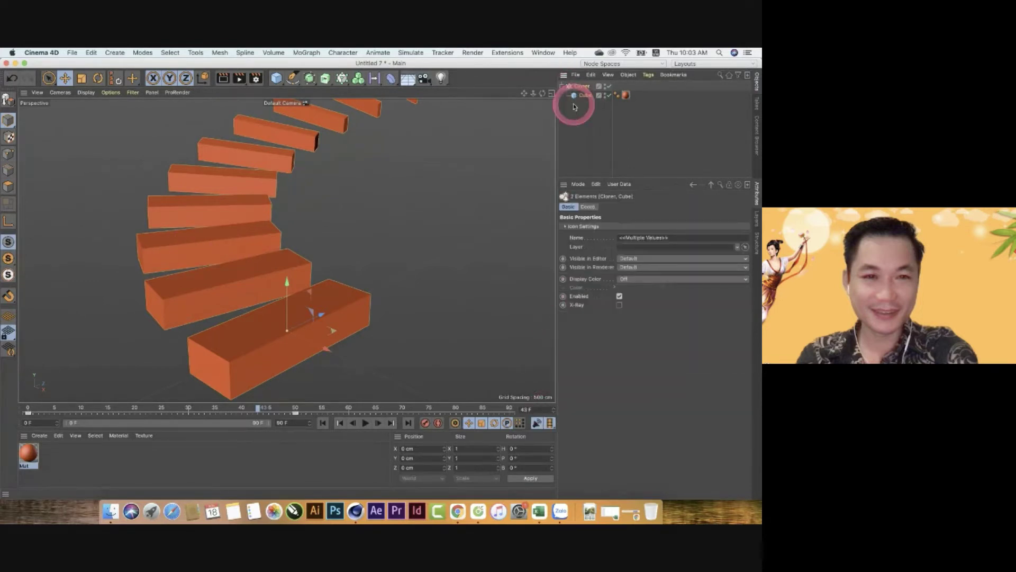
{"action": "key", "text": "Delete"}
{"action": "left_click", "coordinate": [276, 78]}
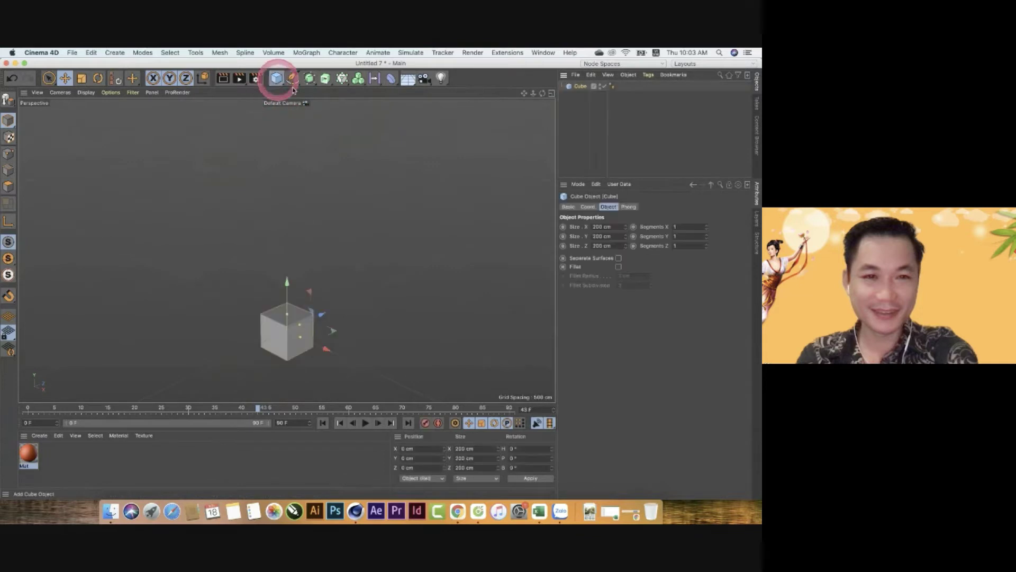
{"action": "left_click_drag", "start_coordinate": [62, 440], "coordinate": [288, 330]}
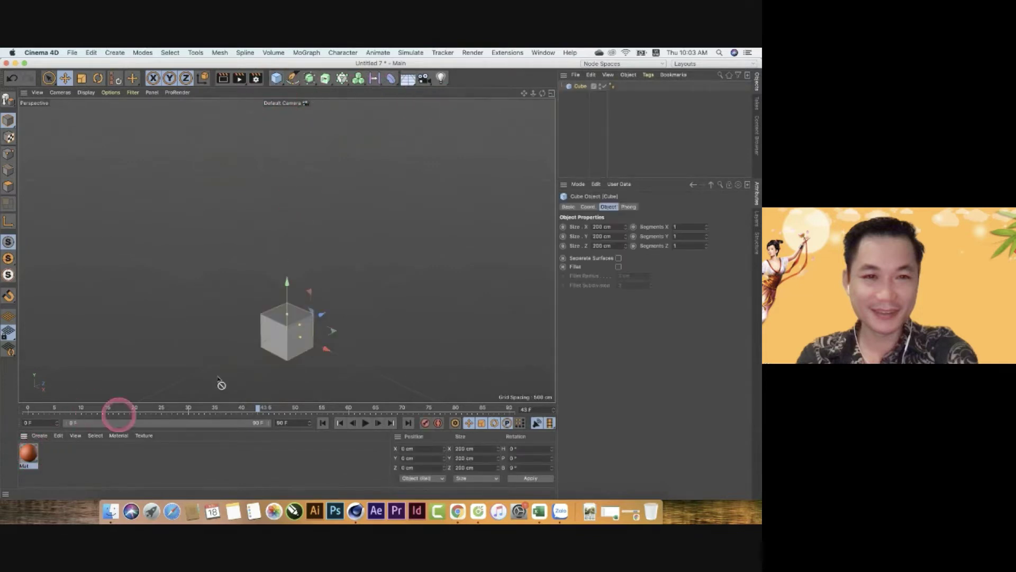
- Add a Cloner, parent the cube under it, and open its Mode list
{"action": "left_click", "coordinate": [342, 78]}
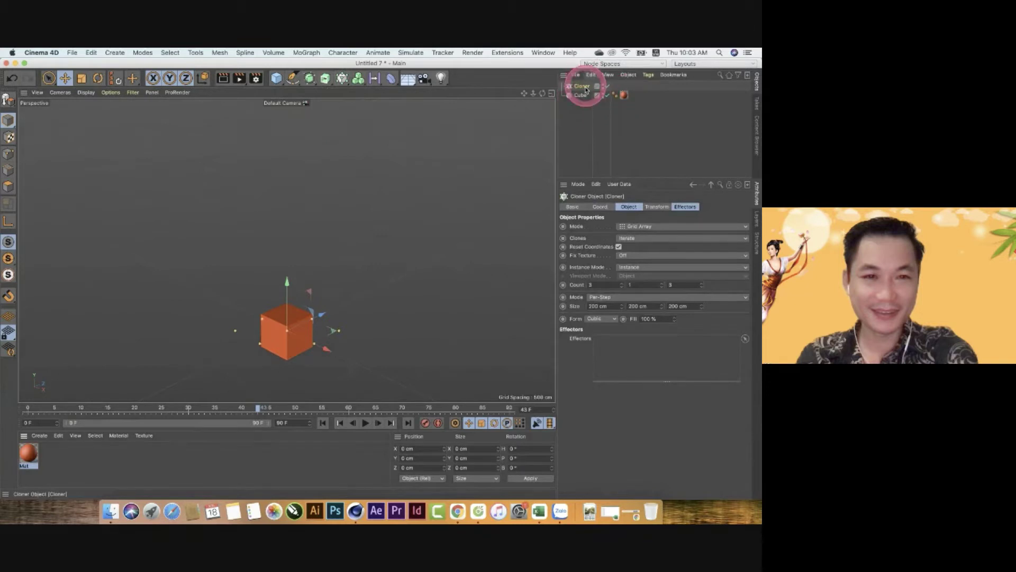
{"action": "left_click_drag", "start_coordinate": [581, 94], "coordinate": [581, 87]}
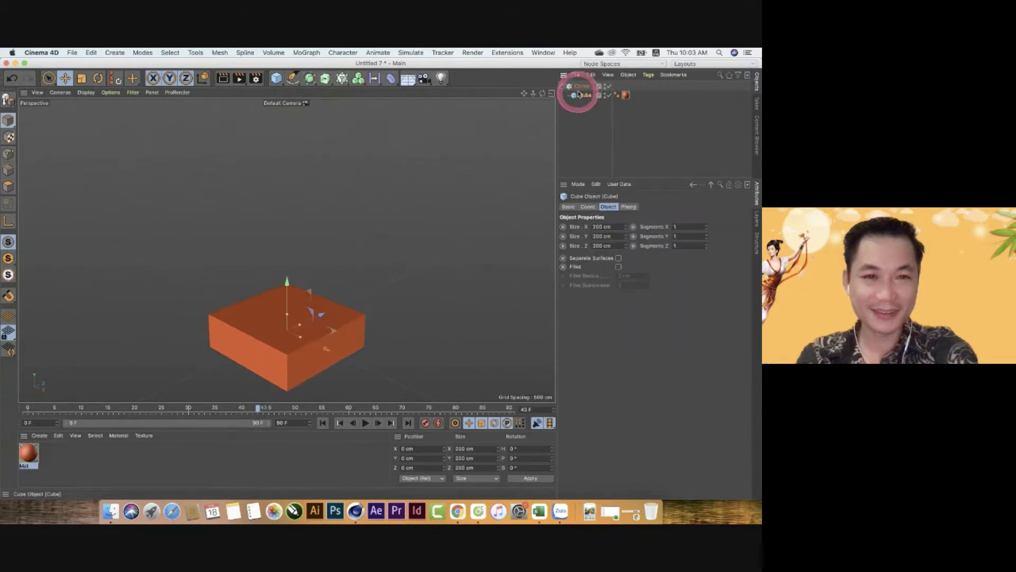
{"action": "left_click", "coordinate": [582, 86]}
{"action": "left_click", "coordinate": [626, 228]}
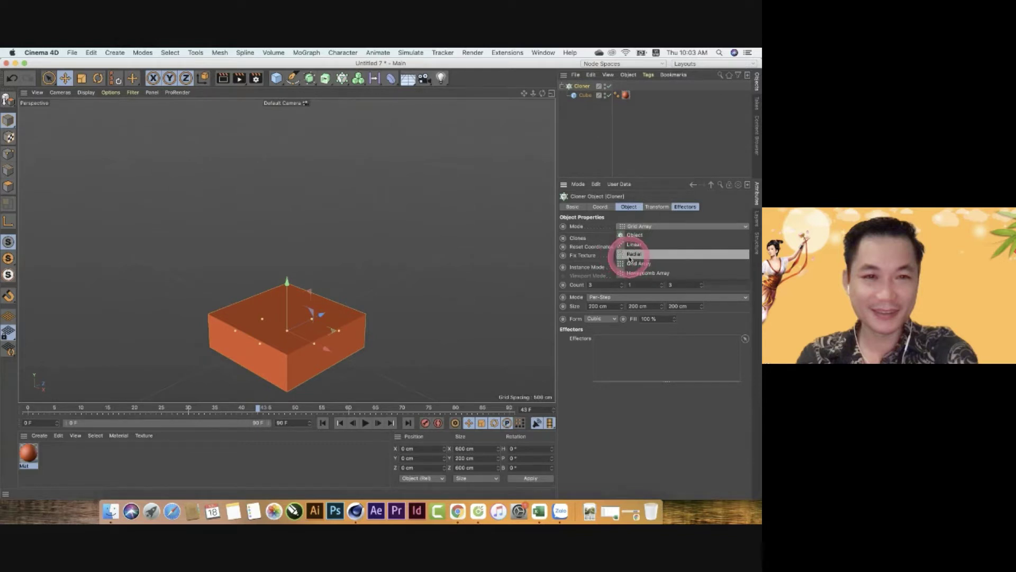
- Set the Cloner to Radial mode with a 617 cm radius and 9 cubes
{"action": "left_click", "coordinate": [634, 254]}
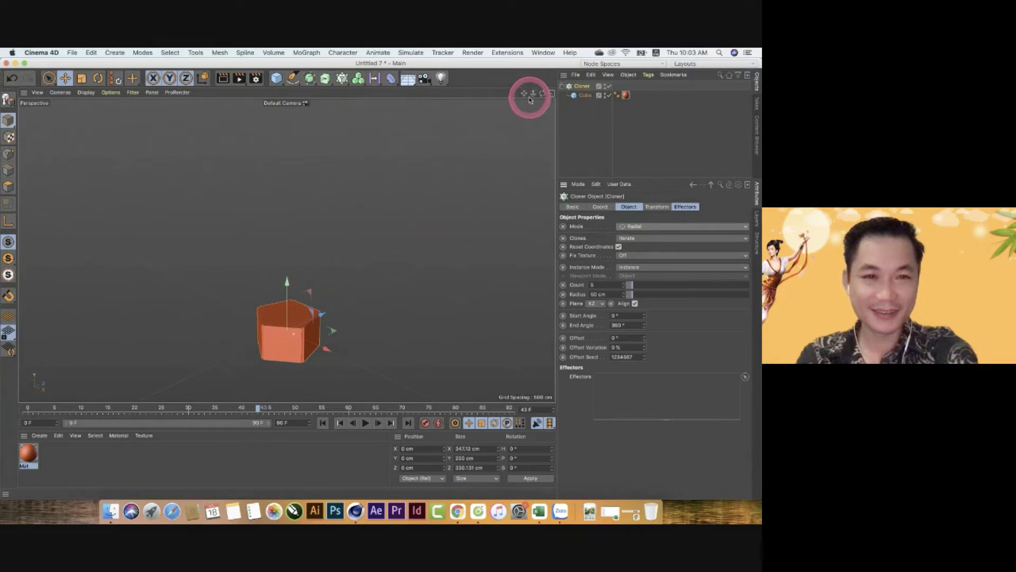
{"action": "mouse_move", "coordinate": [530, 99]}
{"action": "left_mouse_down"}
{"action": "mouse_move", "coordinate": [363, 222]}
{"action": "mouse_move", "coordinate": [370, 227]}
{"action": "left_mouse_up"}
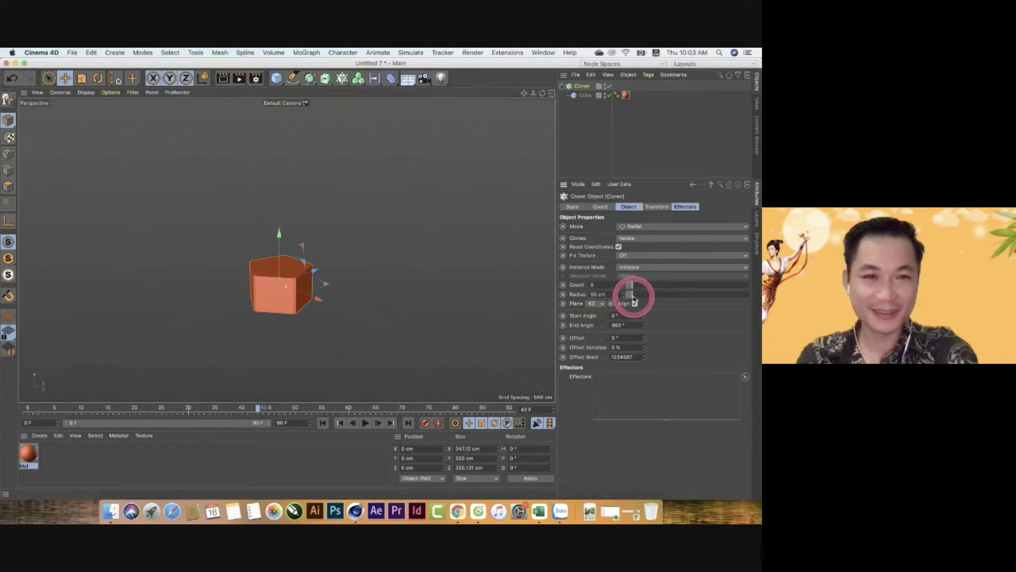
{"action": "left_click_drag", "start_coordinate": [633, 299], "coordinate": [760, 301]}
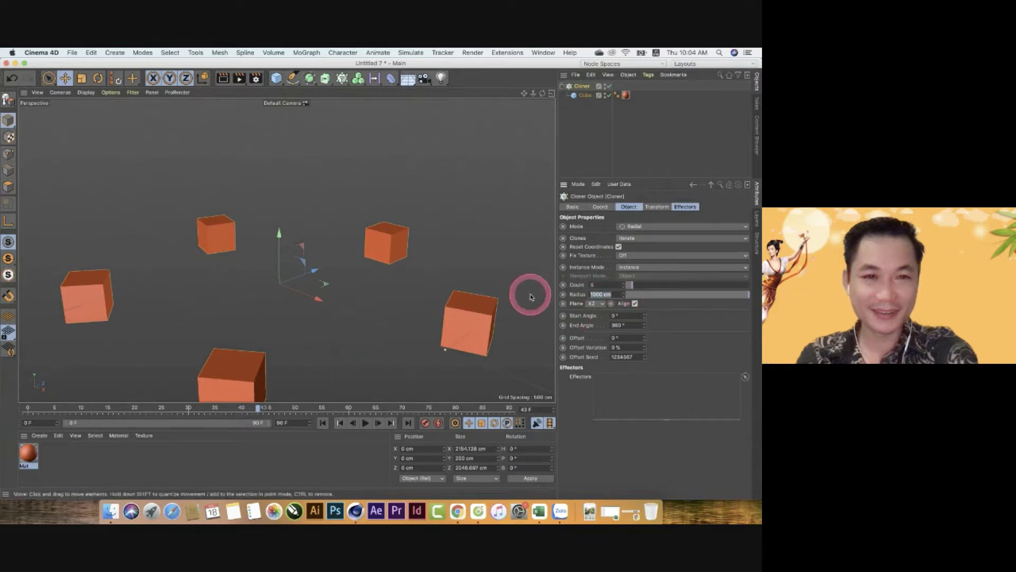
{"action": "mouse_move", "coordinate": [748, 298]}
{"action": "left_mouse_down"}
{"action": "mouse_move", "coordinate": [687, 296]}
{"action": "mouse_move", "coordinate": [702, 298]}
{"action": "left_mouse_up"}
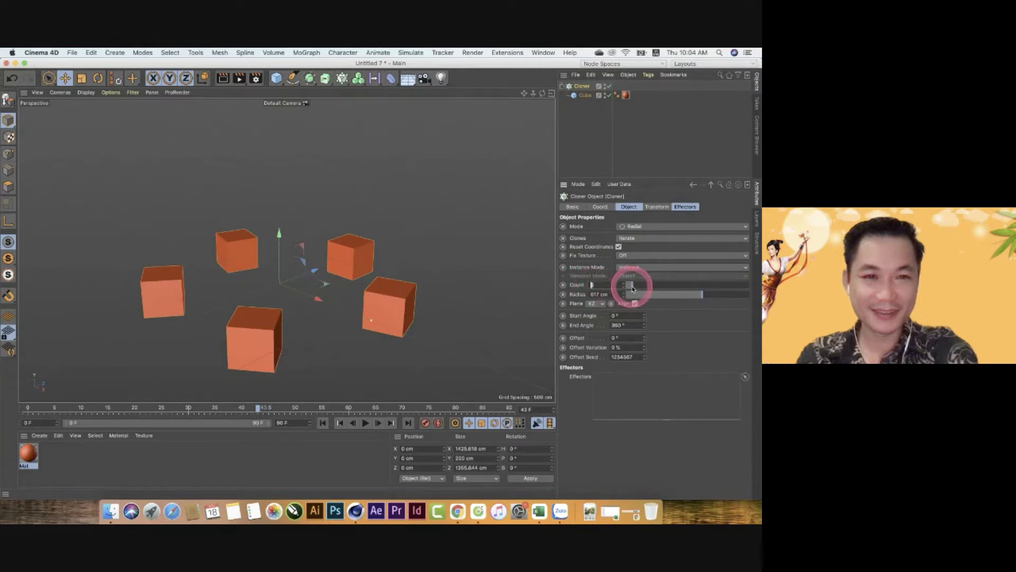
{"action": "mouse_move", "coordinate": [633, 289]}
{"action": "left_mouse_down"}
{"action": "mouse_move", "coordinate": [651, 289]}
{"action": "mouse_move", "coordinate": [619, 288]}
{"action": "mouse_move", "coordinate": [640, 290]}
{"action": "left_mouse_up"}
{"action": "left_click_drag", "start_coordinate": [641, 290], "coordinate": [638, 289]}
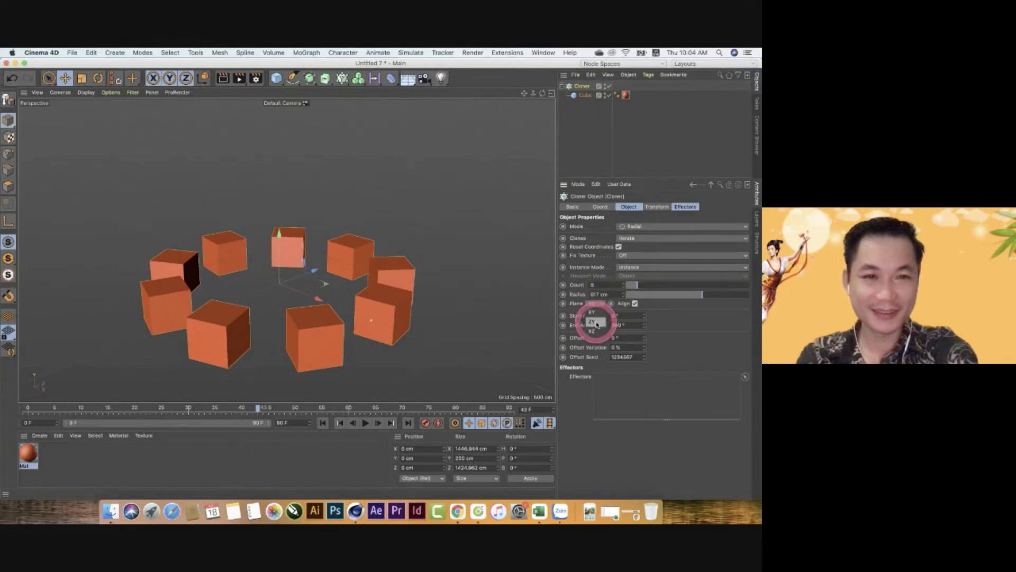
- Try the XZ and XY planes, then stand the 9-cube ring upright on ZY
{"action": "left_click", "coordinate": [595, 322]}
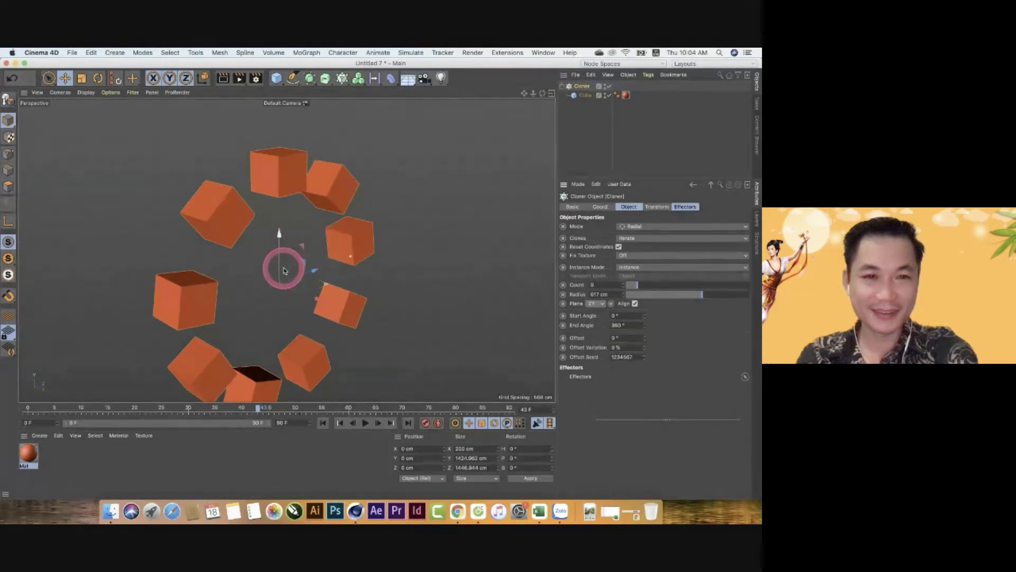
{"action": "left_click", "coordinate": [590, 316]}
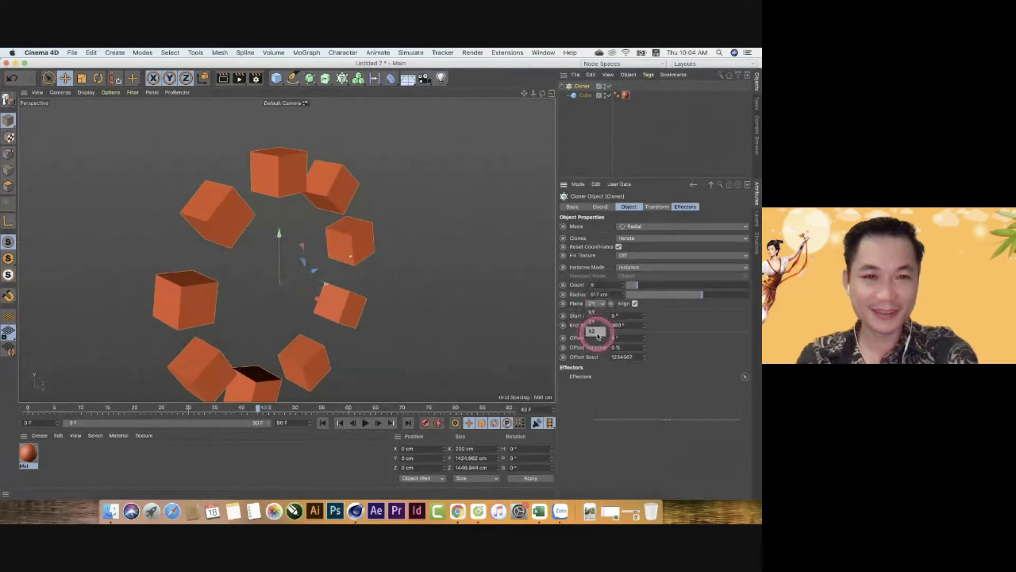
{"action": "left_click", "coordinate": [597, 332]}
{"action": "left_click", "coordinate": [594, 312]}
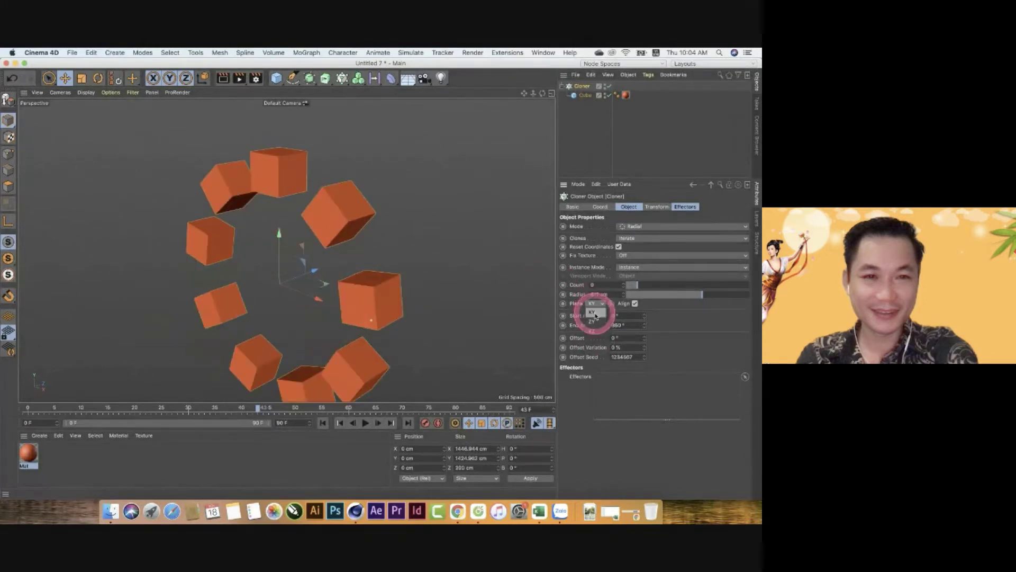
{"action": "left_click", "coordinate": [595, 321]}
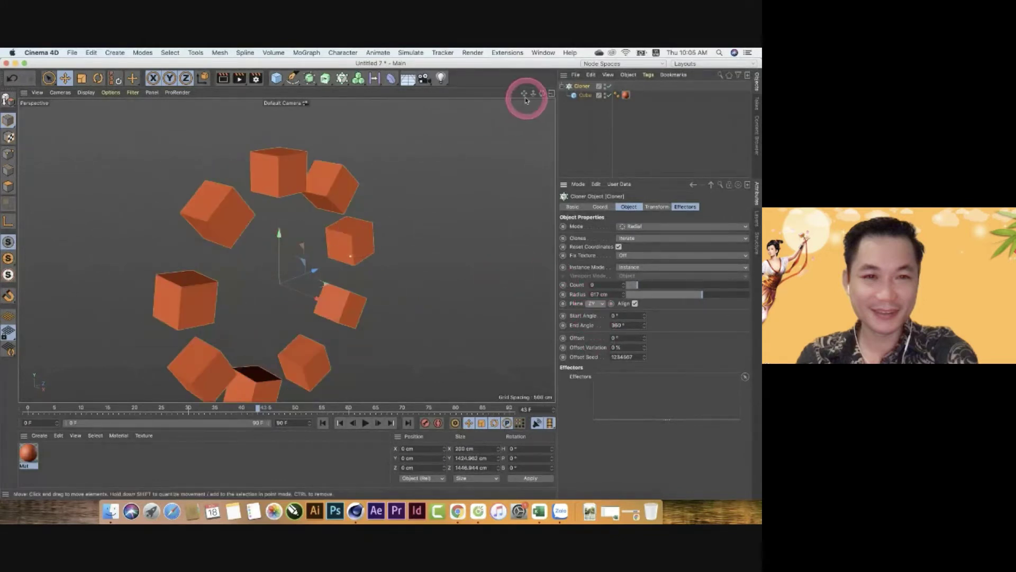
{"action": "mouse_move", "coordinate": [525, 95]}
{"action": "left_mouse_down"}
{"action": "mouse_move", "coordinate": [334, 243]}
{"action": "mouse_move", "coordinate": [317, 229]}
{"action": "left_mouse_up"}
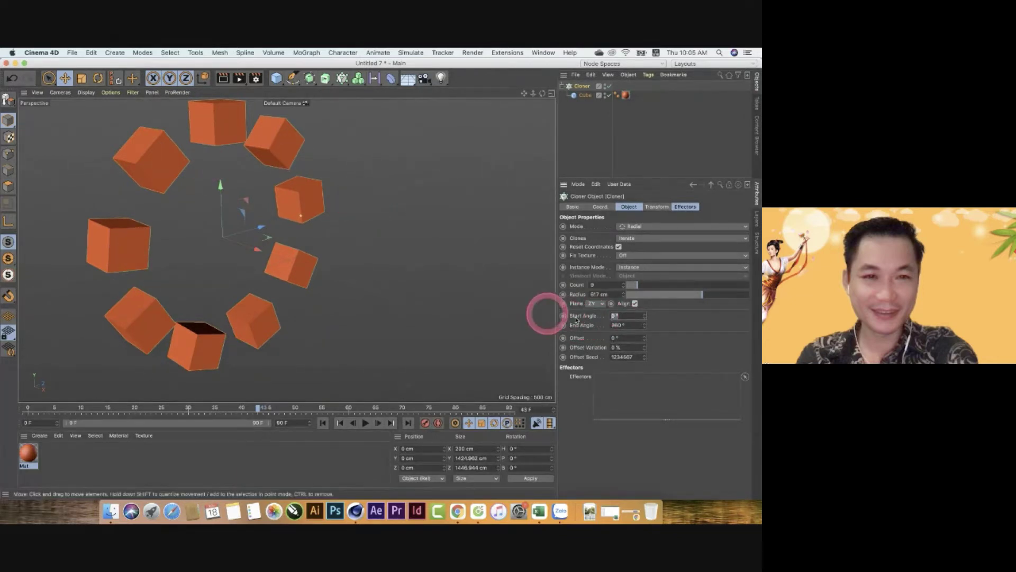
{"action": "left_click", "coordinate": [643, 317]}
{"action": "left_click_drag", "start_coordinate": [646, 317], "coordinate": [646, 316]}
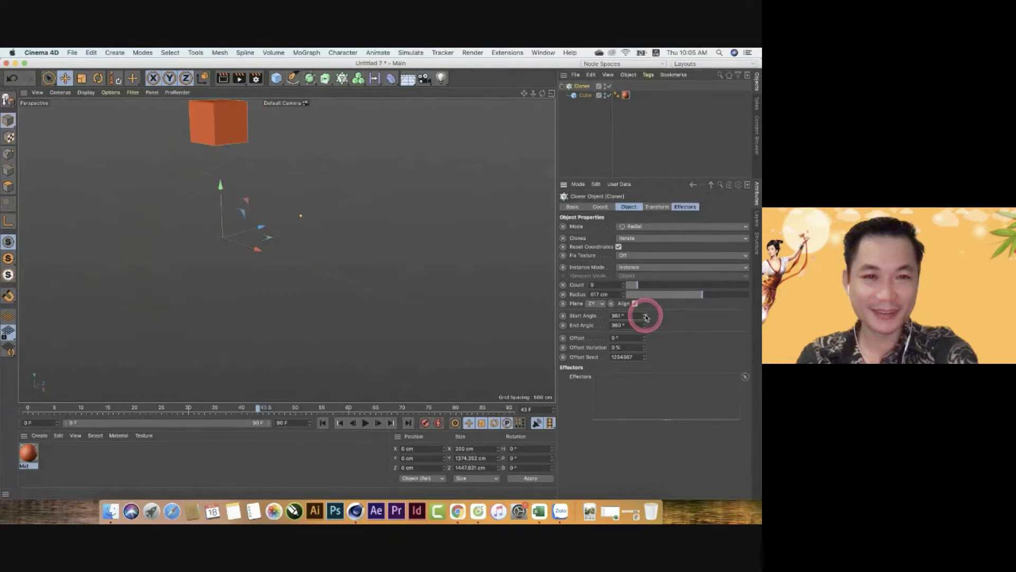
{"action": "mouse_move", "coordinate": [646, 317]}
{"action": "left_mouse_down"}
{"action": "mouse_move", "coordinate": [638, 302]}
{"action": "mouse_move", "coordinate": [645, 317]}
{"action": "left_mouse_up"}
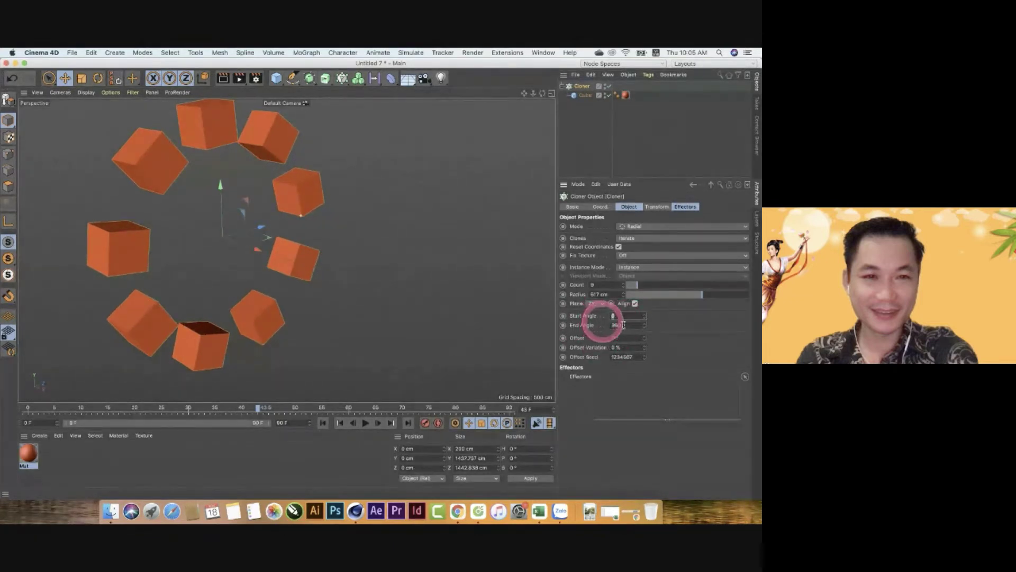
{"action": "key", "text": "Return"}
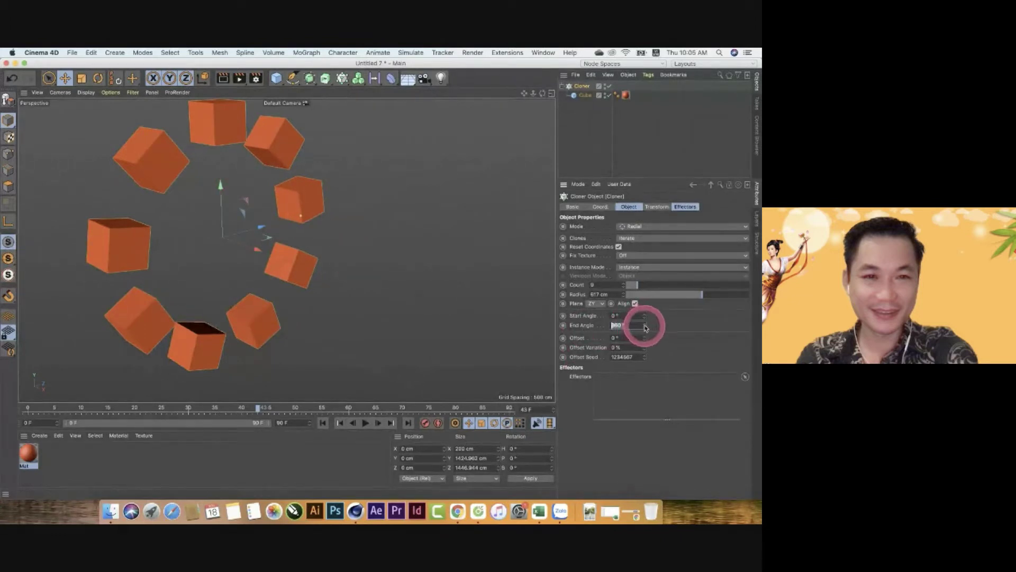
{"action": "left_click_drag", "start_coordinate": [644, 327], "coordinate": [554, 332]}
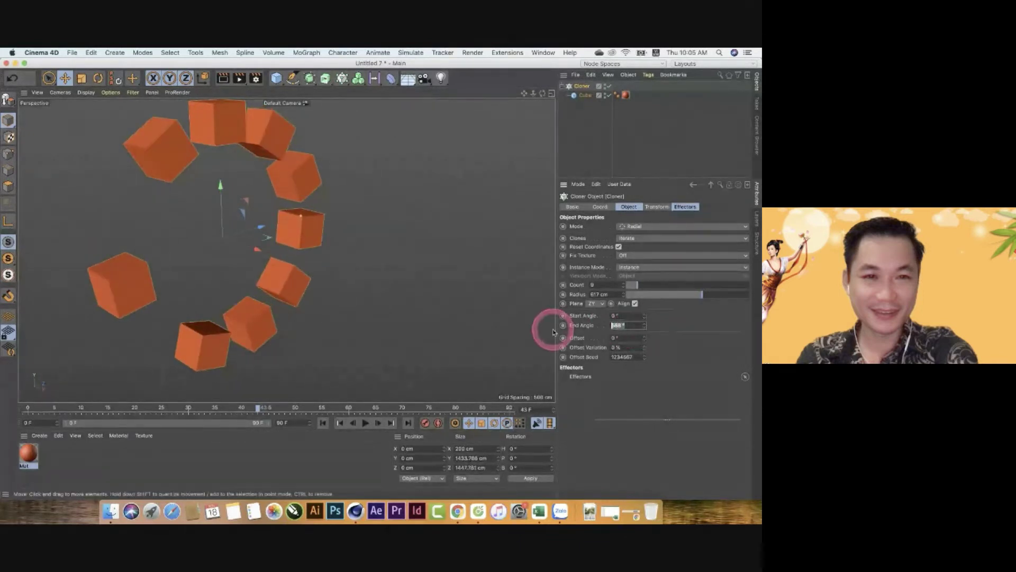
{"action": "type", "text": "0"}
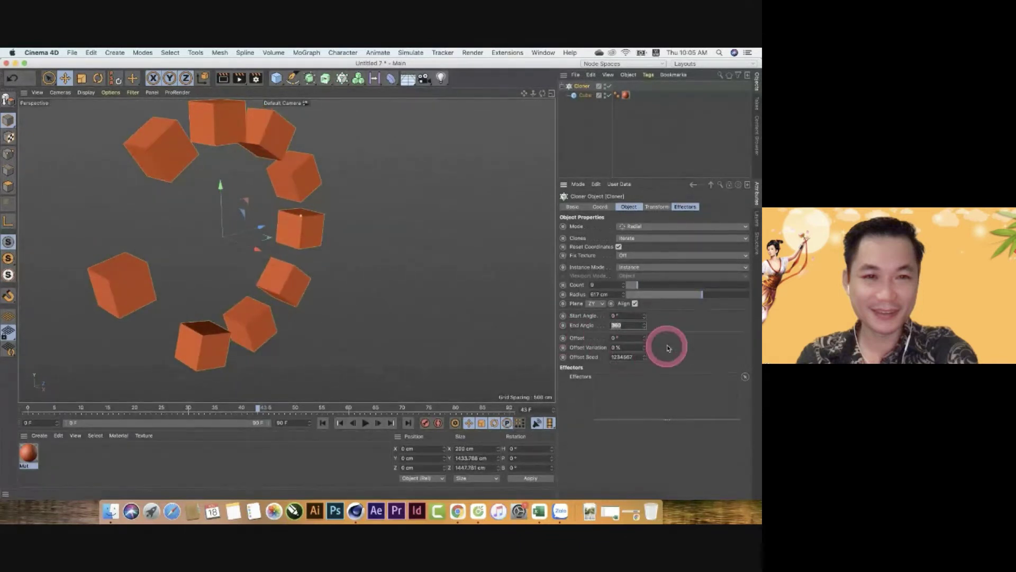
{"action": "key", "text": "Return"}
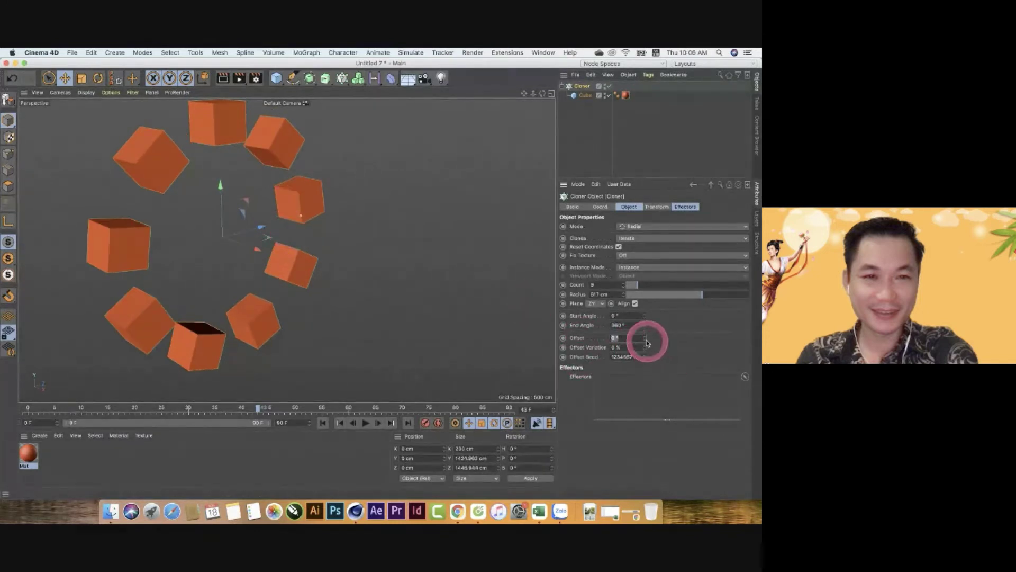
- Keyframe Offset at 0° on frame 0 and 180° on frame 50, then return to the first key
{"action": "left_click_drag", "start_coordinate": [647, 343], "coordinate": [645, 340]}
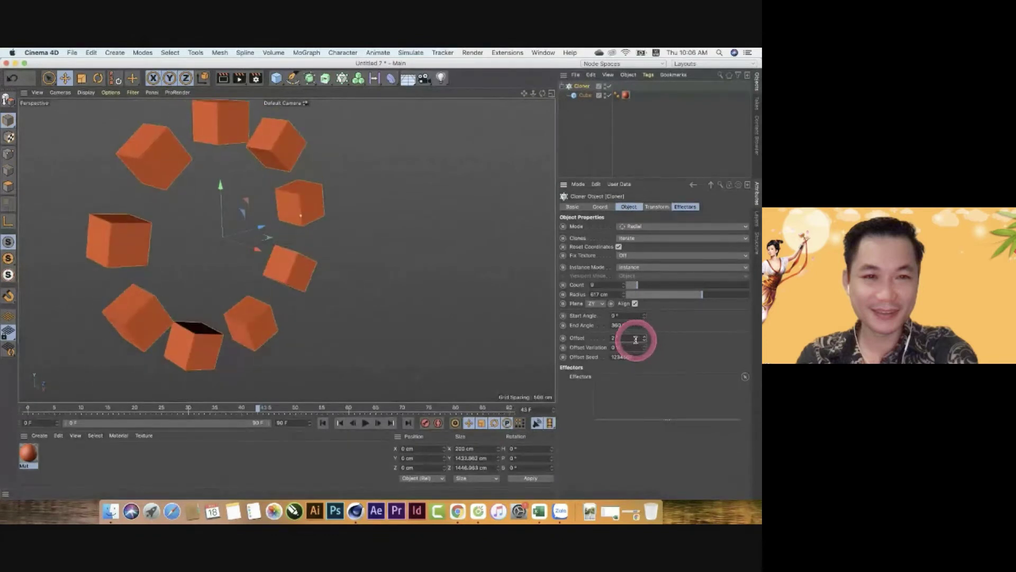
{"action": "double_click", "coordinate": [628, 338]}
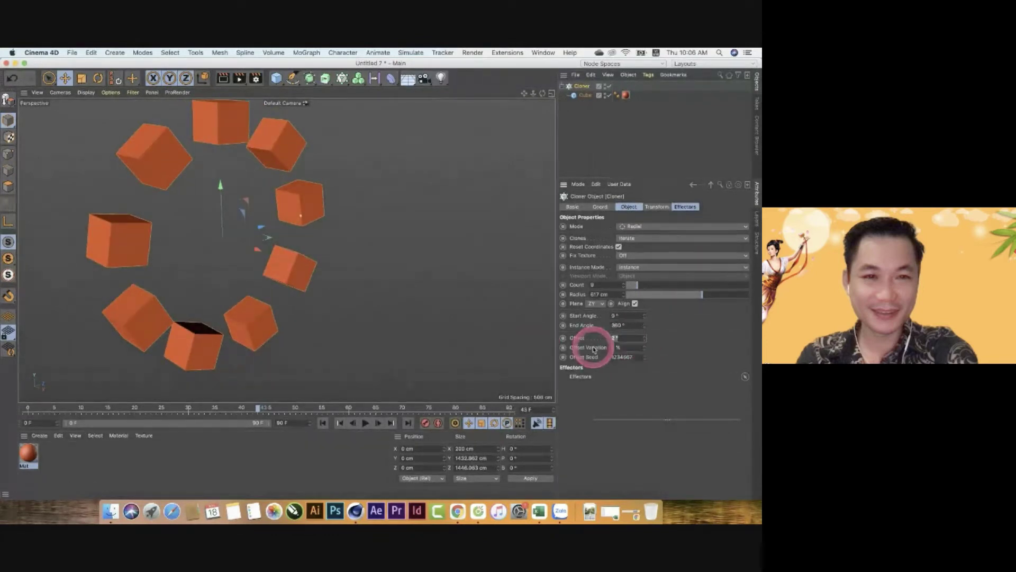
{"action": "type", "text": "0"}
{"action": "key", "text": "Return"}
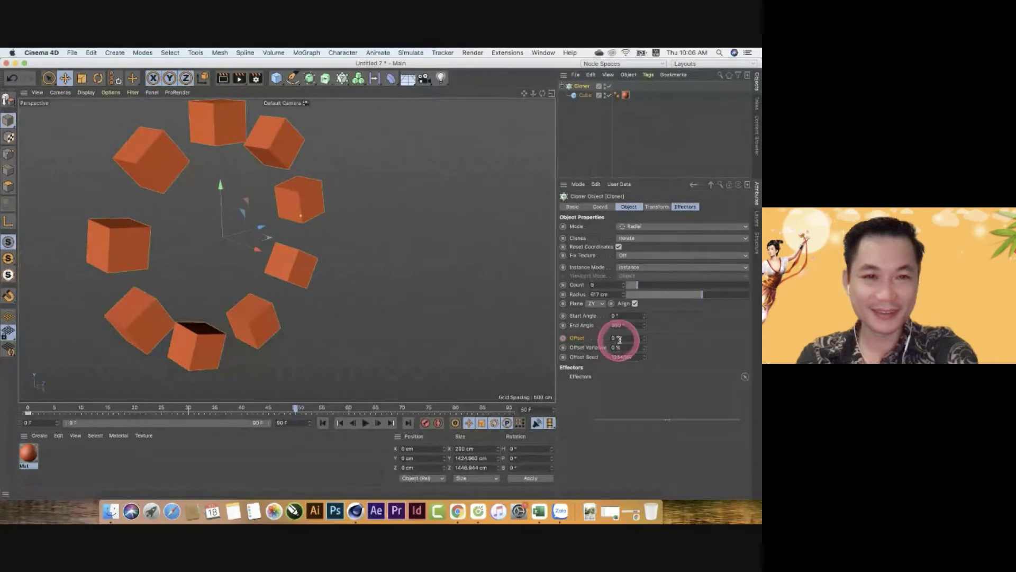
{"action": "left_click", "coordinate": [578, 341]}
{"action": "type", "text": "180"}
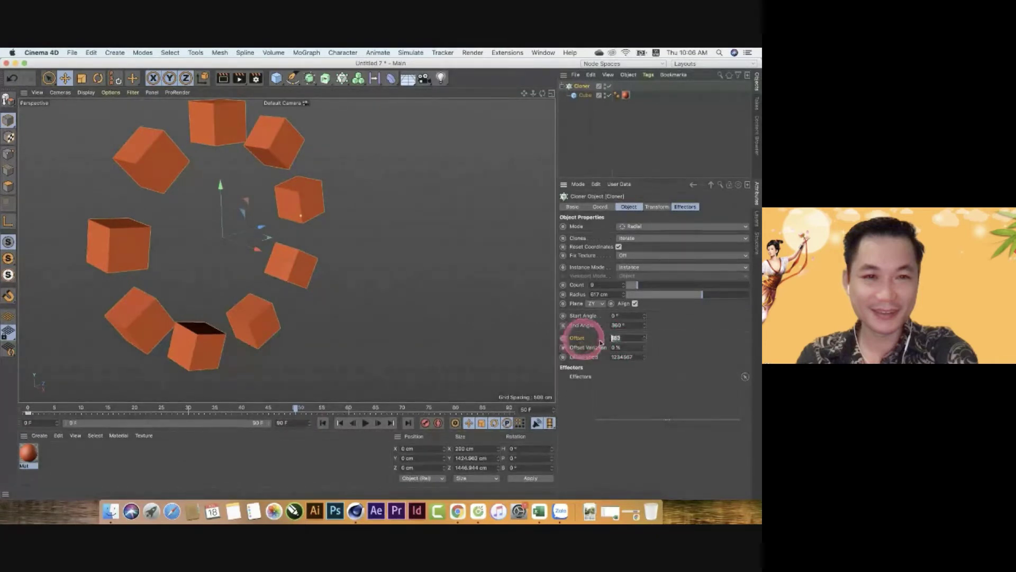
{"action": "key", "text": "Return"}
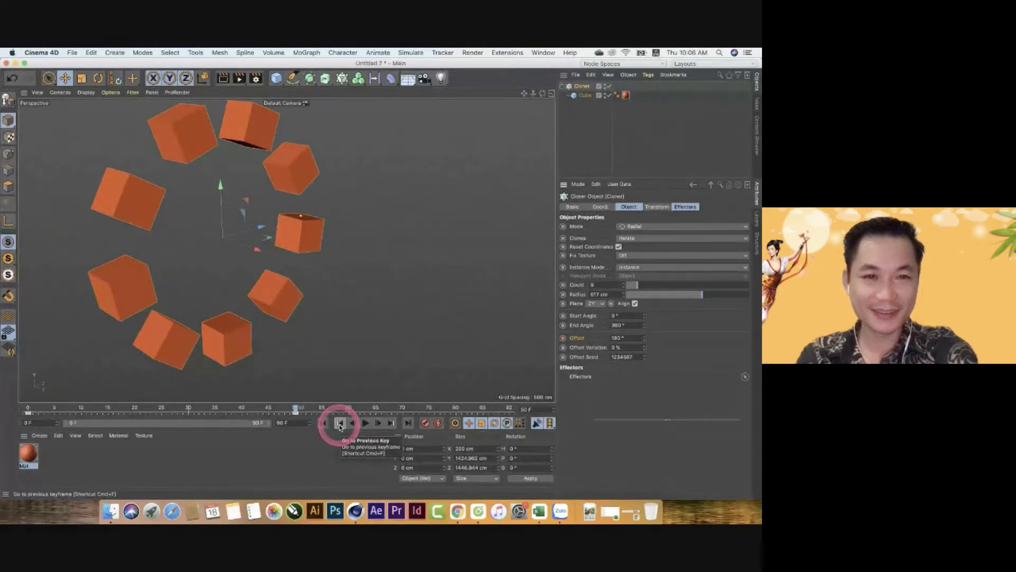
{"action": "left_click", "coordinate": [341, 426]}
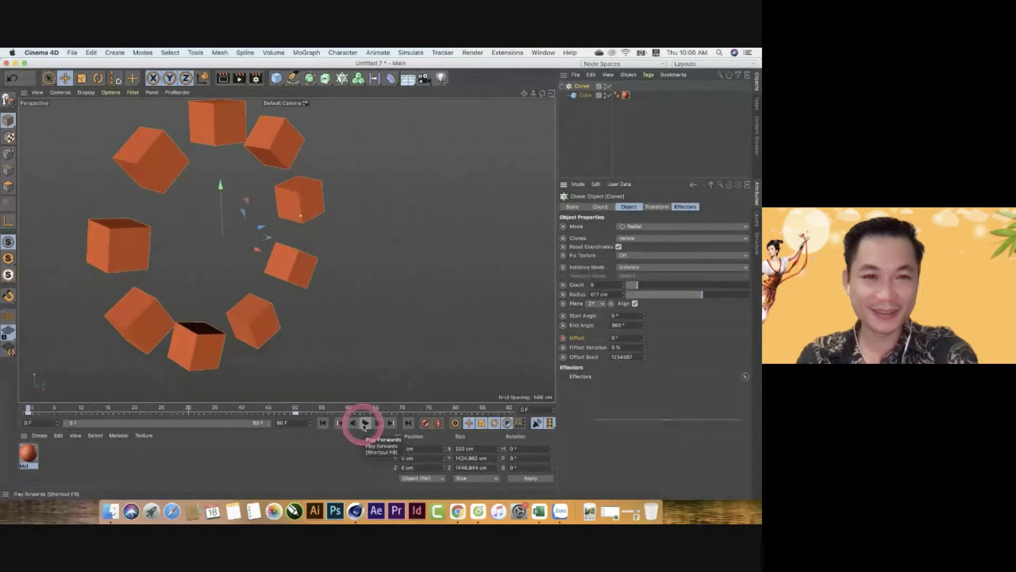
- Scrub to frame 78, reset Offset to 0°, and preview the ring animation
{"action": "left_click", "coordinate": [365, 425]}
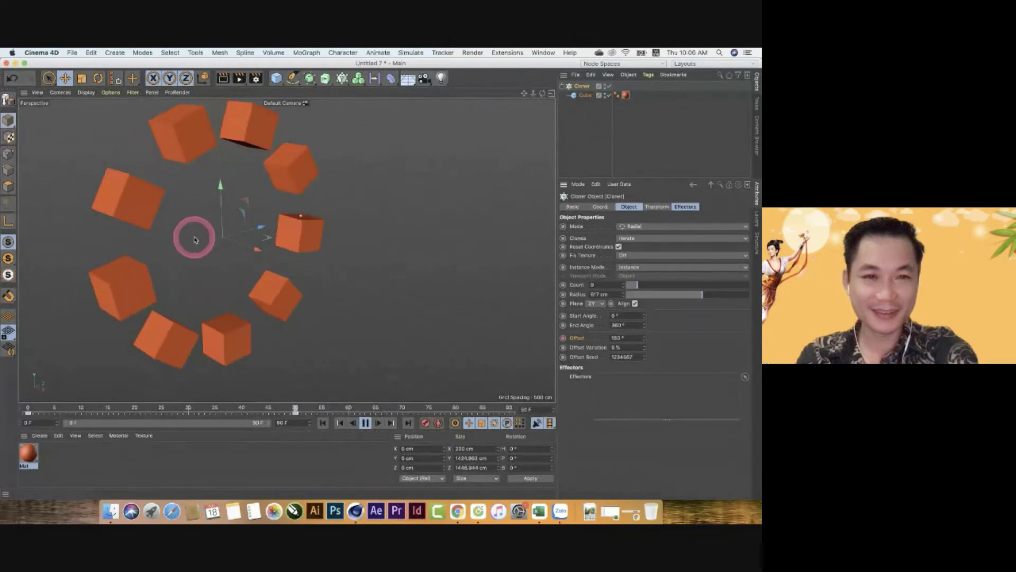
{"action": "left_click", "coordinate": [365, 423]}
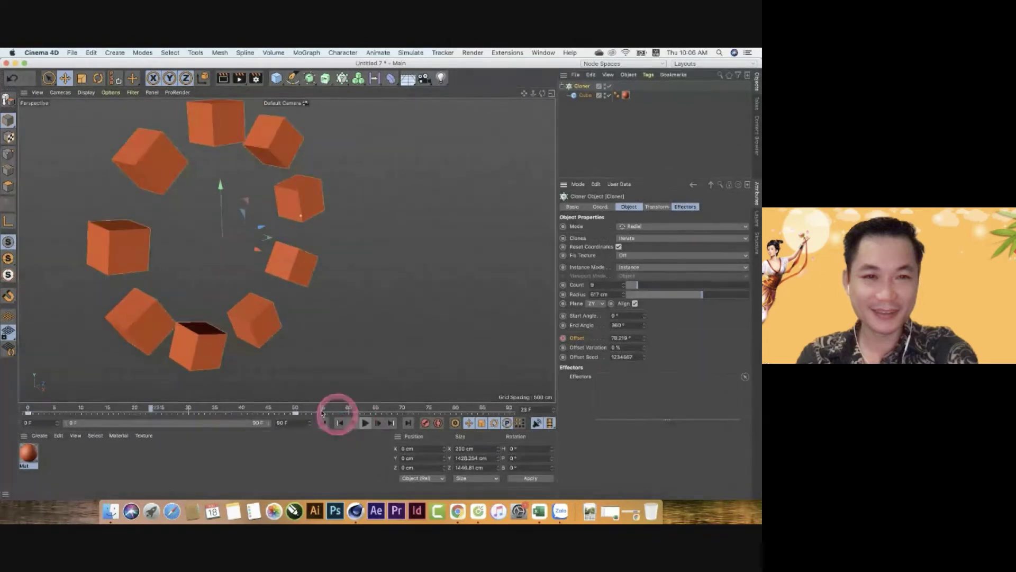
{"action": "left_click_drag", "start_coordinate": [149, 408], "coordinate": [470, 412]}
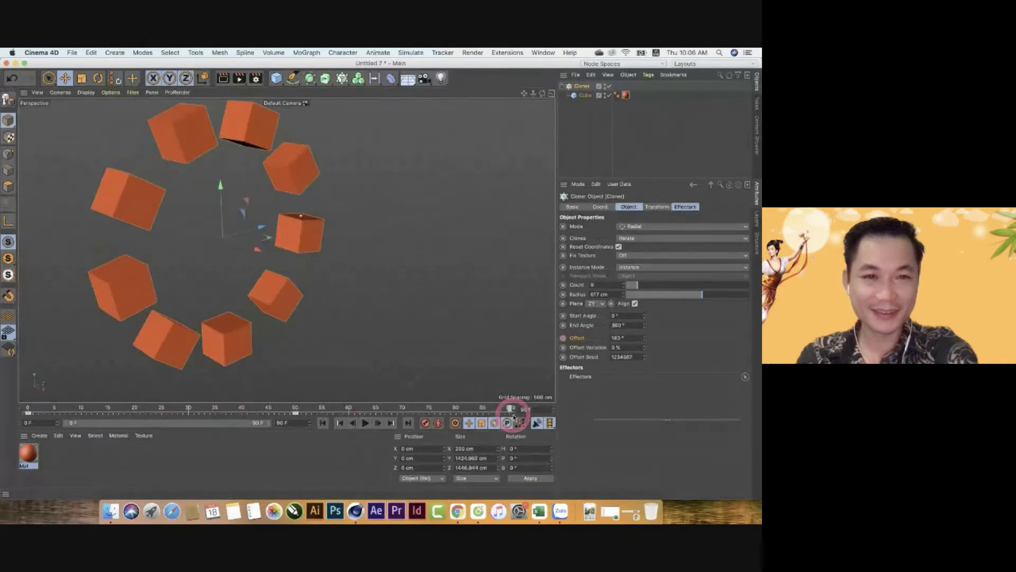
{"action": "left_click", "coordinate": [624, 339]}
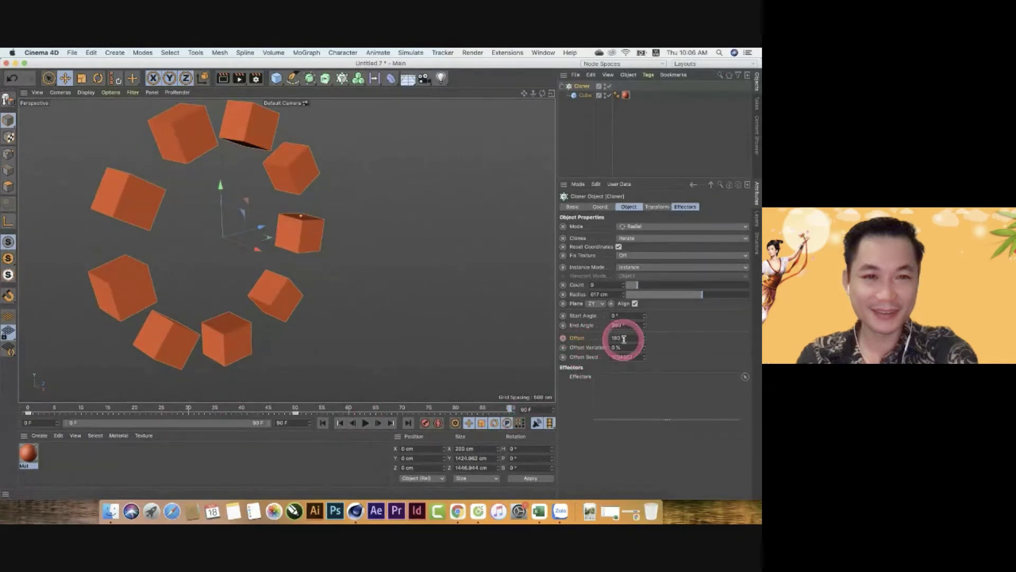
{"action": "type", "text": "0"}
{"action": "key", "text": "Return"}
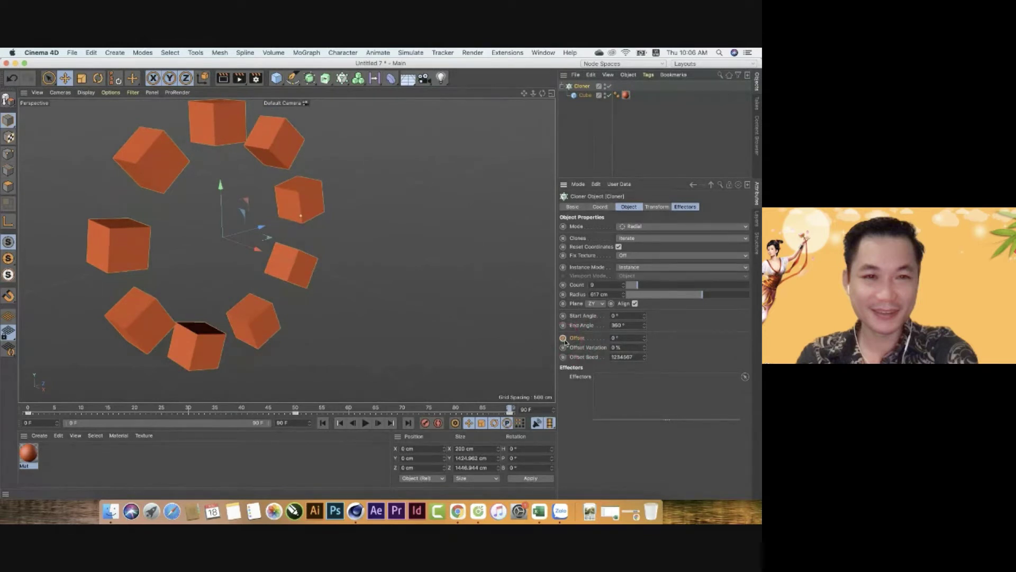
{"action": "left_click", "coordinate": [364, 422]}
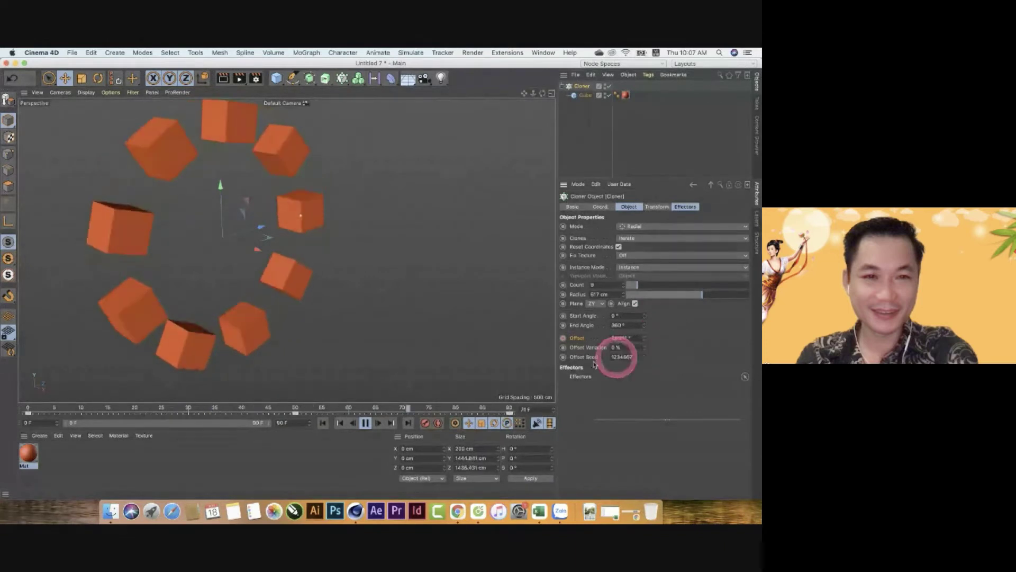
{"action": "left_click", "coordinate": [365, 422]}
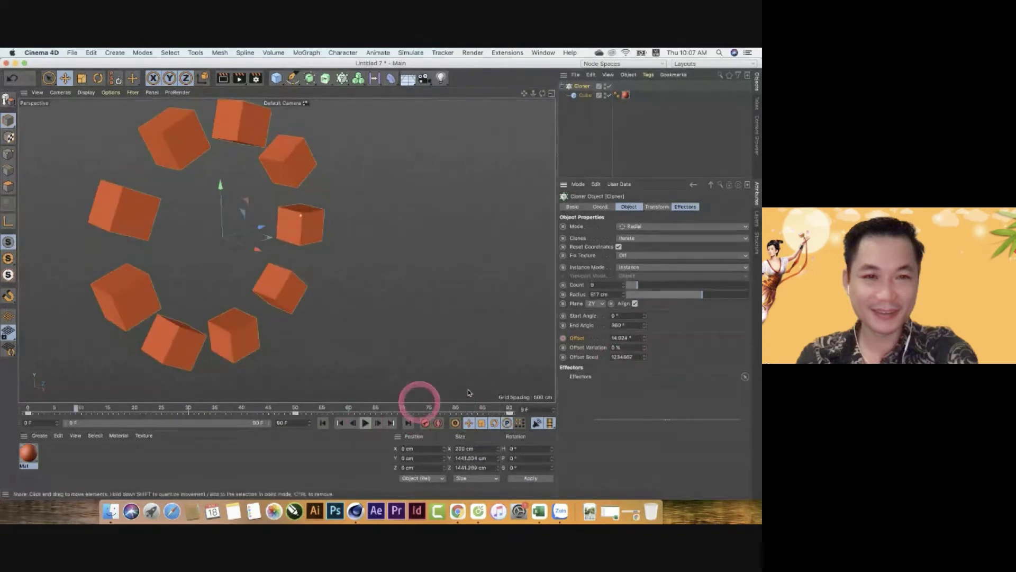
- Raise Offset Variation, preview it, shrink the Radius, and select the Cloner and Cube
{"action": "left_click", "coordinate": [626, 347]}
{"action": "type", "text": "10"}
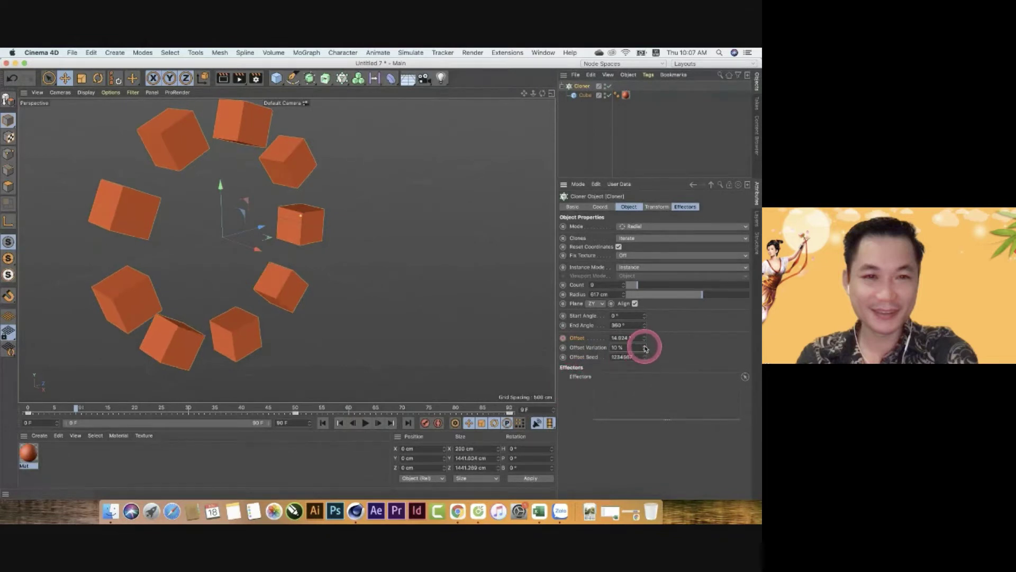
{"action": "left_click_drag", "start_coordinate": [645, 348], "coordinate": [642, 345]}
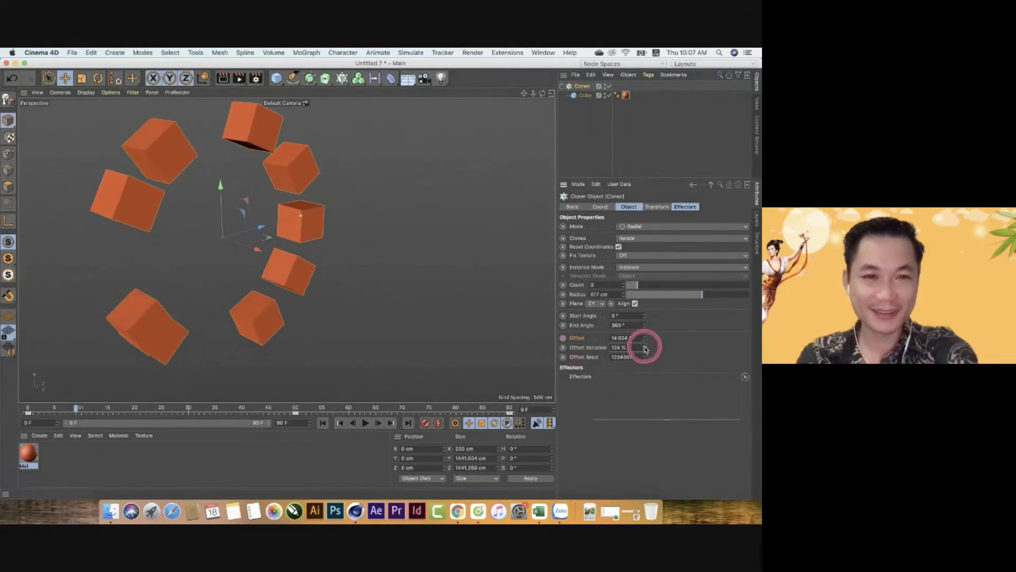
{"action": "left_click", "coordinate": [364, 423]}
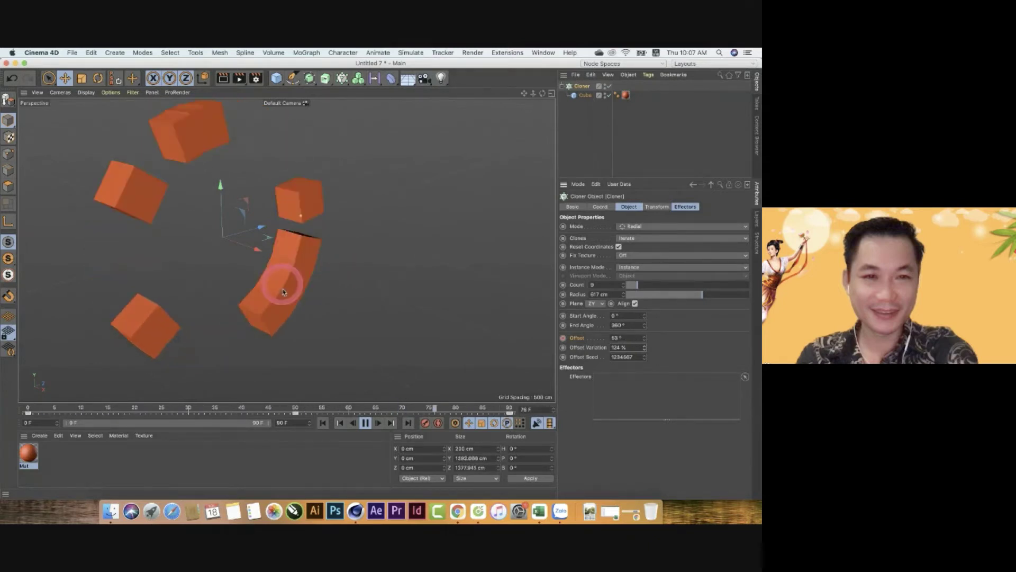
{"action": "left_click", "coordinate": [365, 422]}
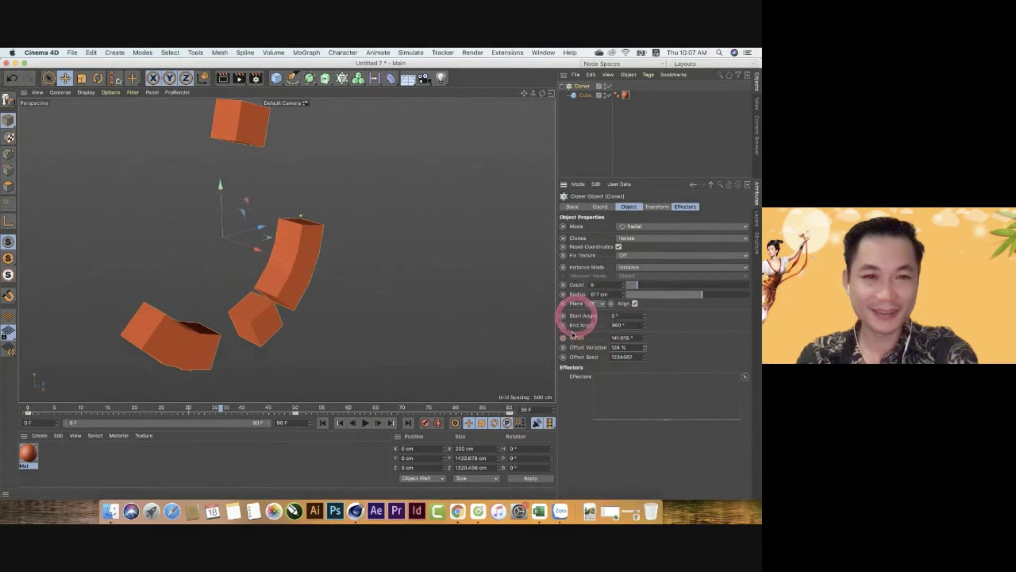
{"action": "mouse_move", "coordinate": [699, 295]}
{"action": "left_mouse_down"}
{"action": "mouse_move", "coordinate": [669, 296]}
{"action": "mouse_move", "coordinate": [715, 297]}
{"action": "mouse_move", "coordinate": [651, 297]}
{"action": "mouse_move", "coordinate": [683, 302]}
{"action": "left_mouse_up"}
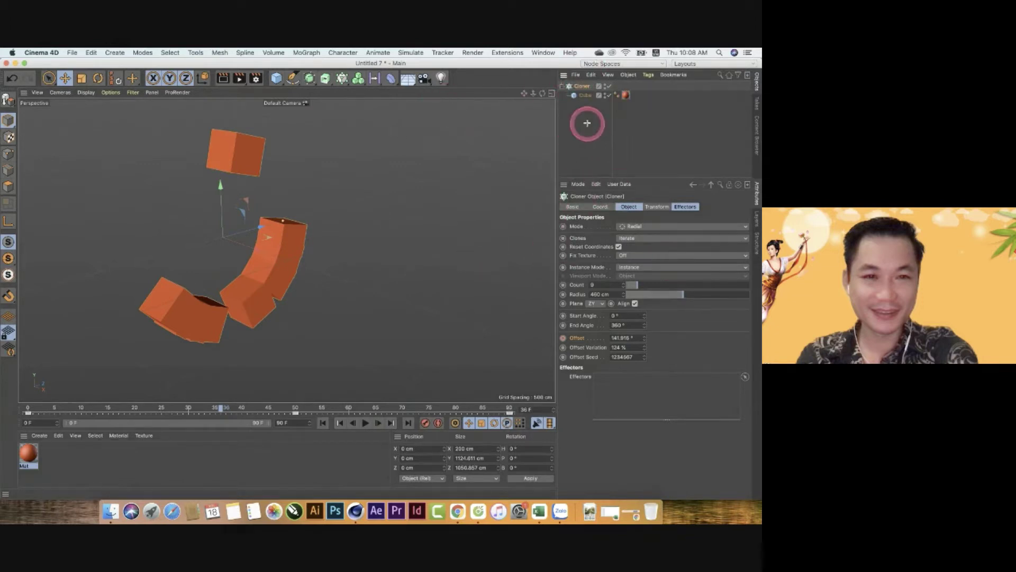
{"action": "left_click_drag", "start_coordinate": [574, 89], "coordinate": [575, 88]}
- Delete the old Cloner and Cube, then add a new cube with the orange Mat material
{"action": "key", "text": "Delete"}
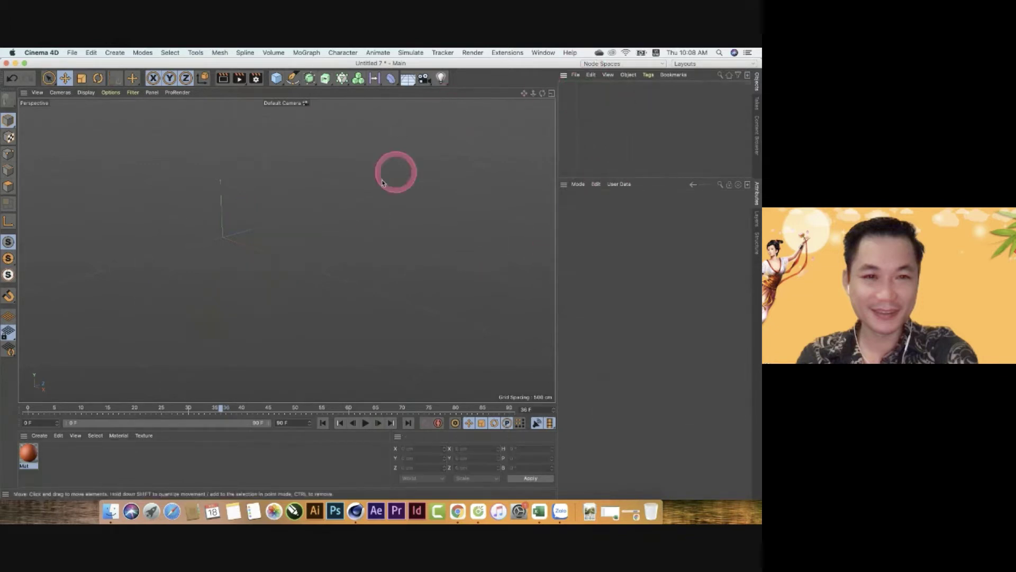
{"action": "left_click", "coordinate": [276, 78]}
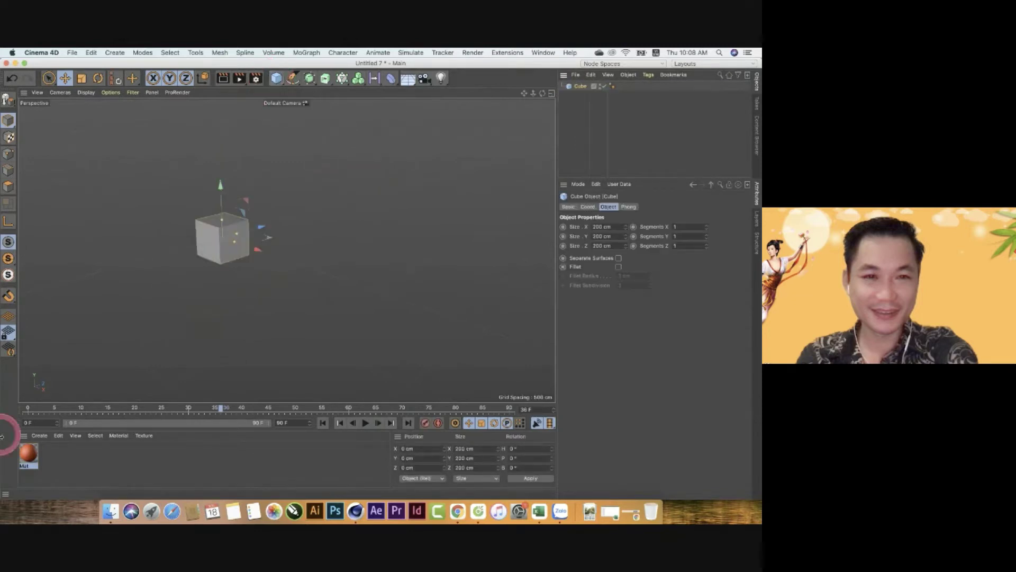
{"action": "left_click_drag", "start_coordinate": [208, 243], "coordinate": [195, 230]}
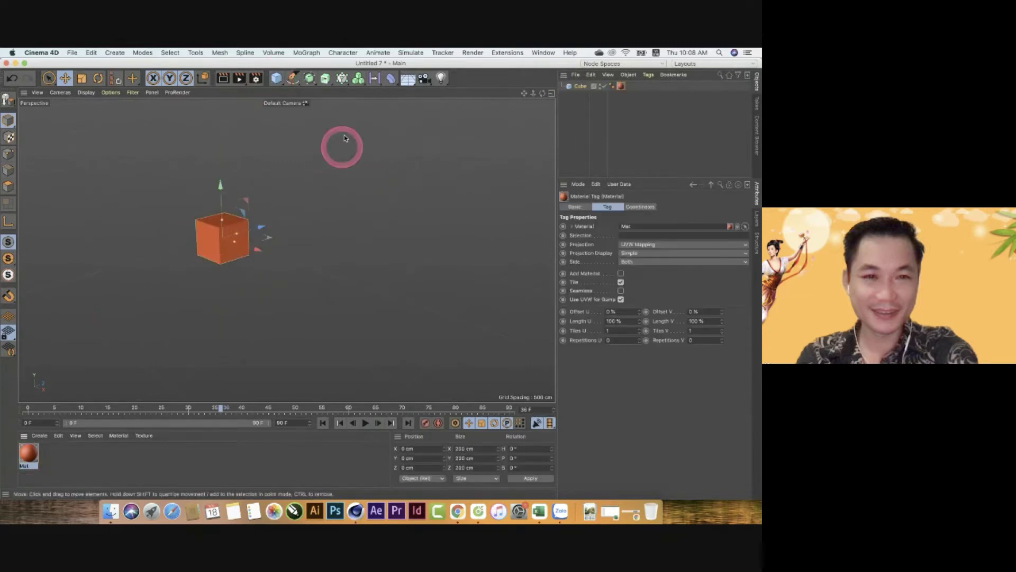
- Put the cube inside a new Cloner set to Grid Array mode
{"action": "left_click", "coordinate": [342, 80]}
{"action": "left_click_drag", "start_coordinate": [581, 95], "coordinate": [582, 86]}
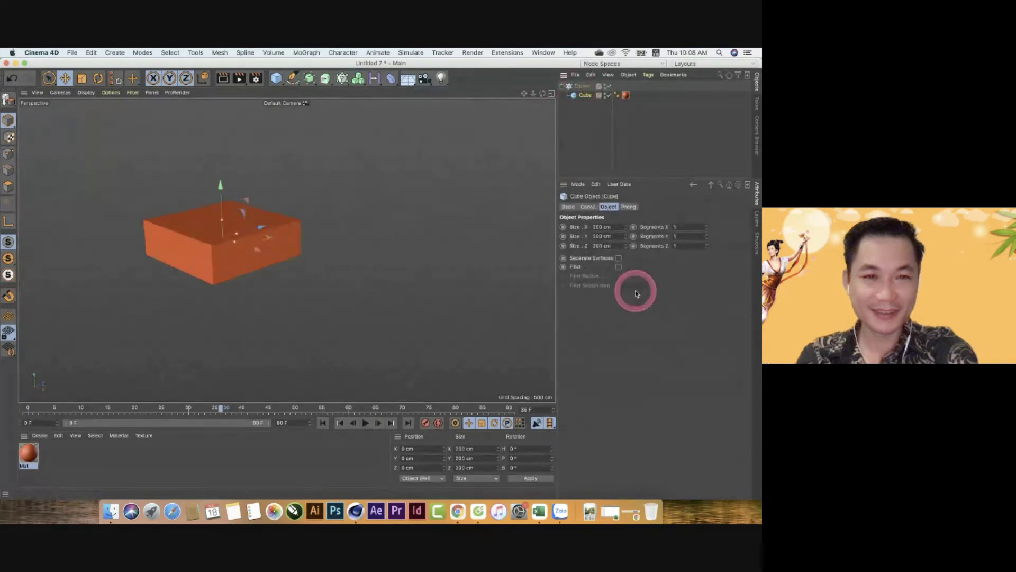
{"action": "left_click", "coordinate": [581, 88]}
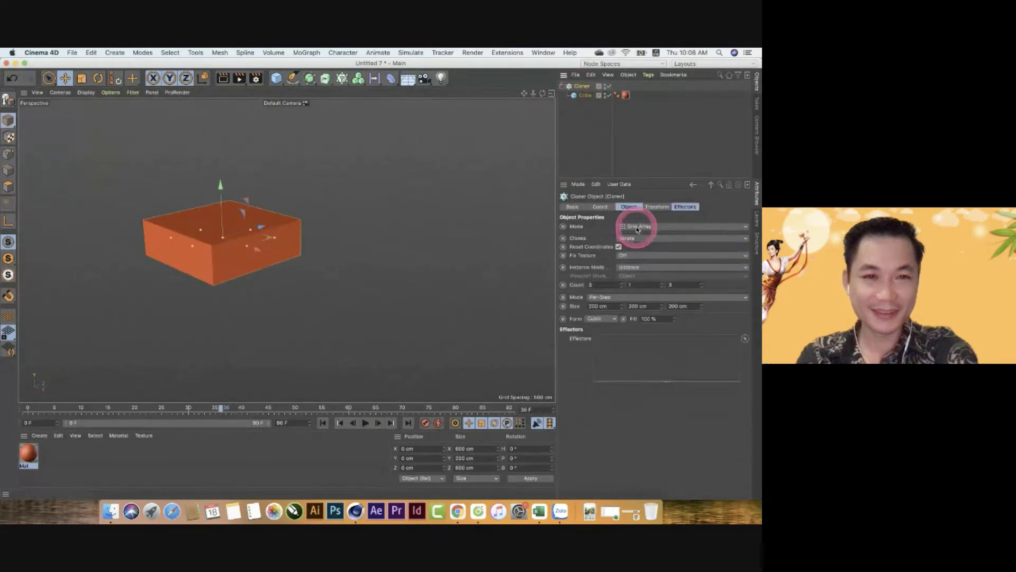
{"action": "left_click", "coordinate": [633, 226]}
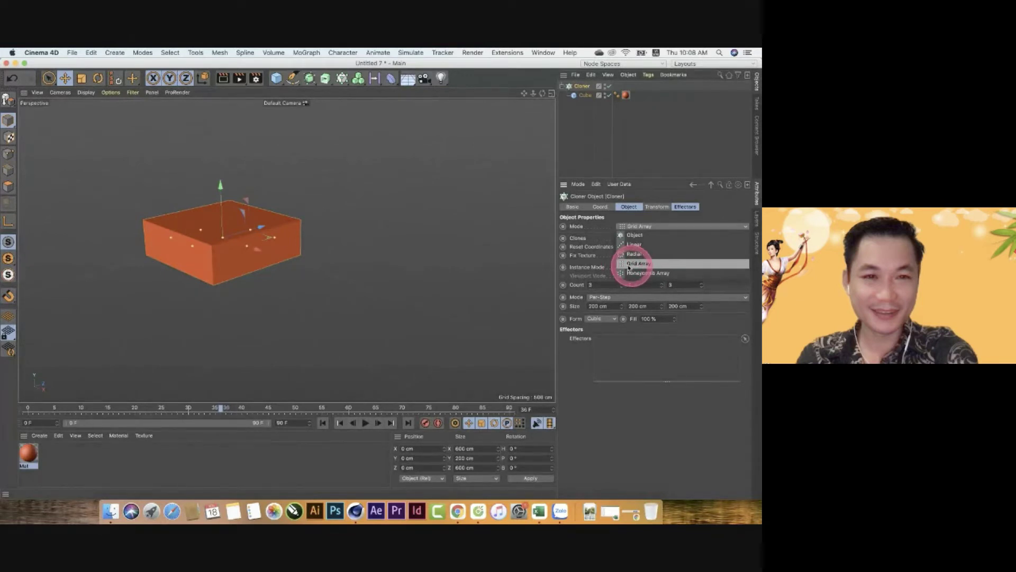
{"action": "left_click", "coordinate": [634, 264]}
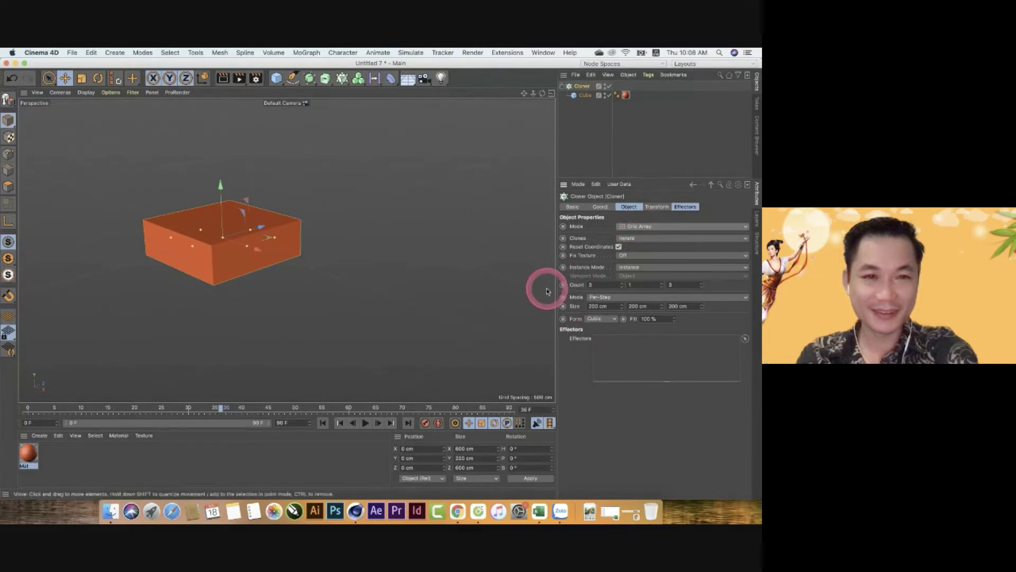
- Set the Grid Array count to 4, 4, 4 along X, Y and Z
{"action": "left_click", "coordinate": [598, 285]}
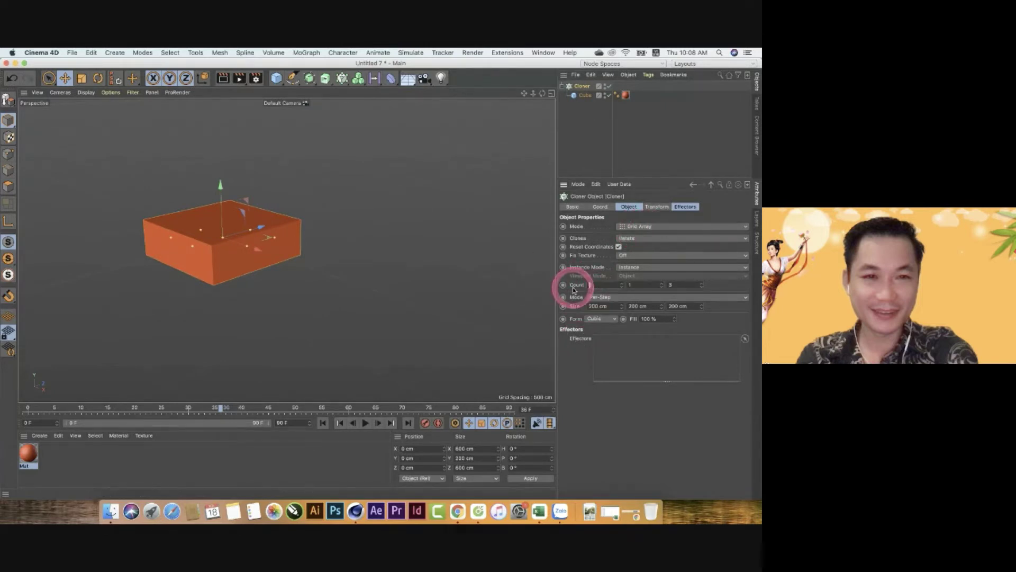
{"action": "double_click", "coordinate": [599, 286]}
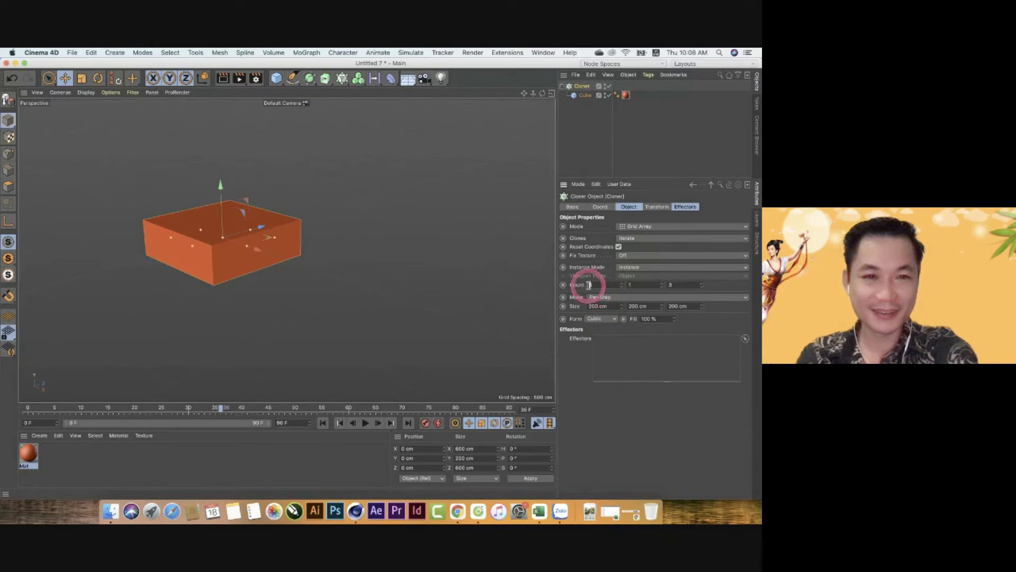
{"action": "left_click_drag", "start_coordinate": [623, 285], "coordinate": [661, 294]}
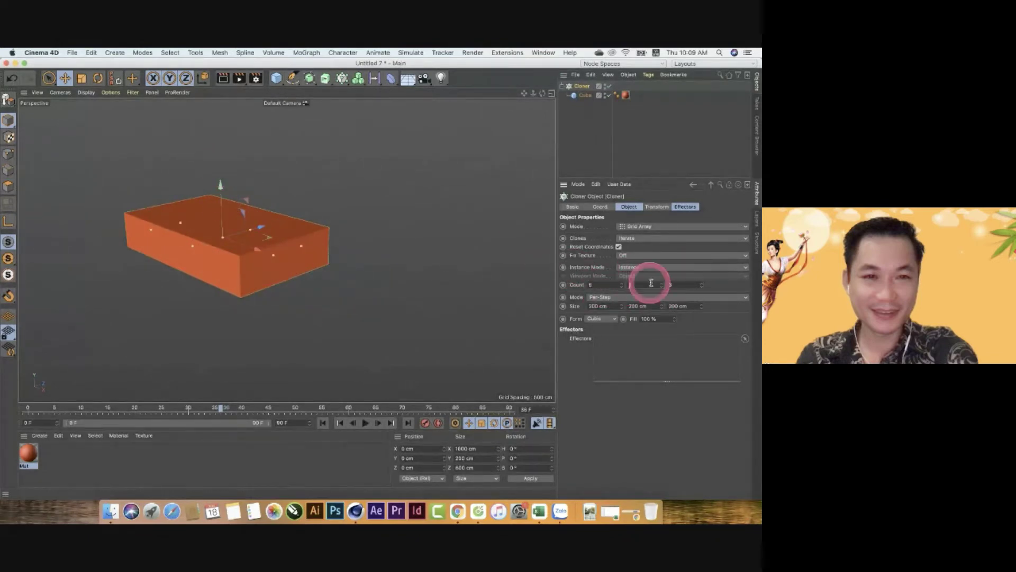
{"action": "left_click_drag", "start_coordinate": [661, 285], "coordinate": [661, 286]}
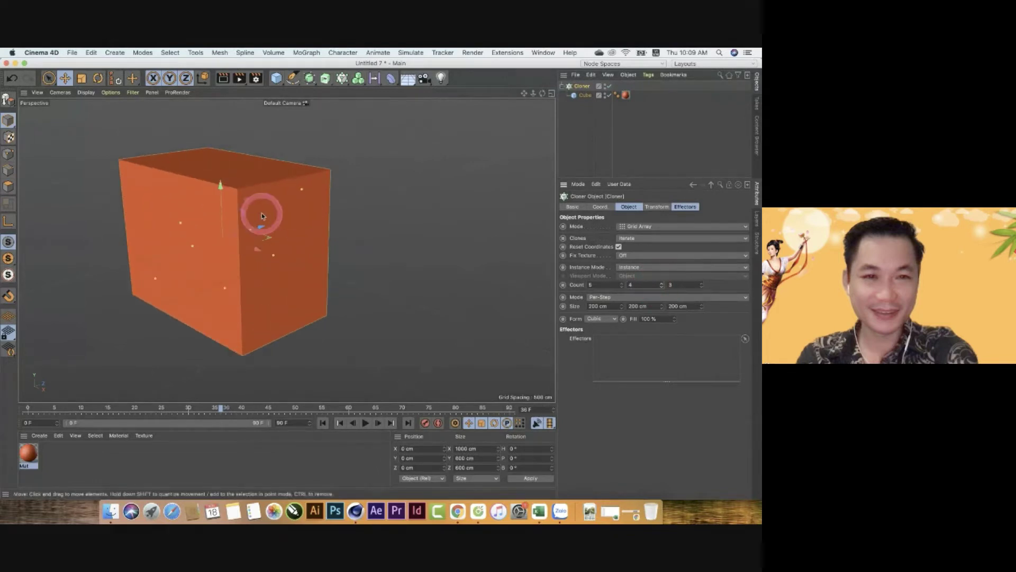
{"action": "left_click", "coordinate": [622, 287]}
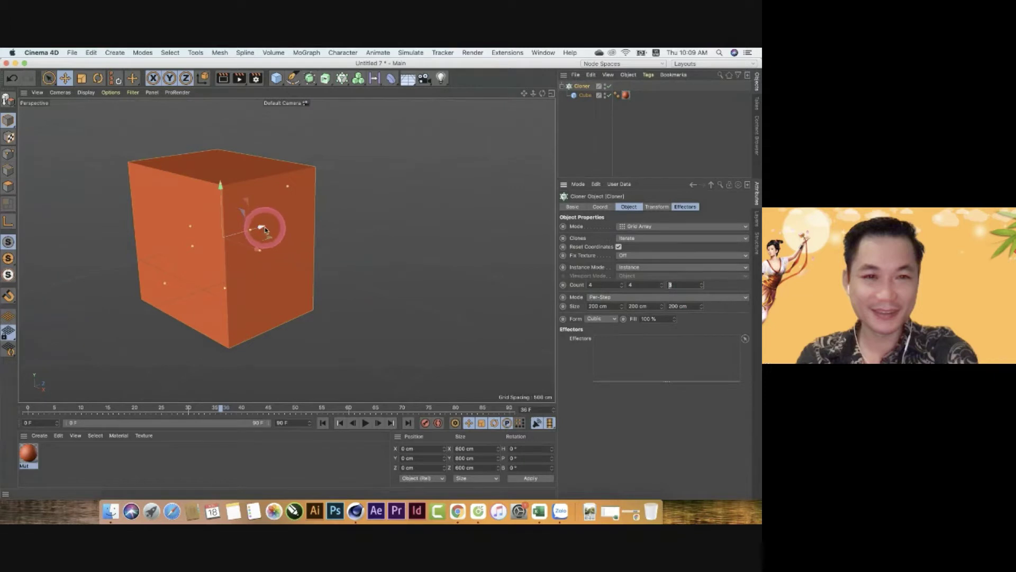
{"action": "left_click", "coordinate": [702, 287]}
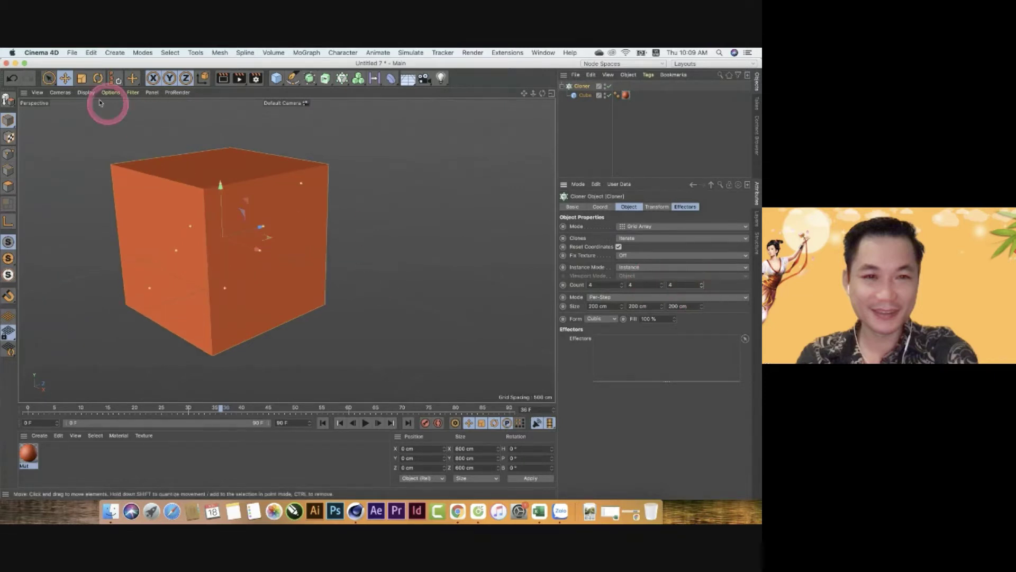
{"action": "left_click", "coordinate": [84, 93]}
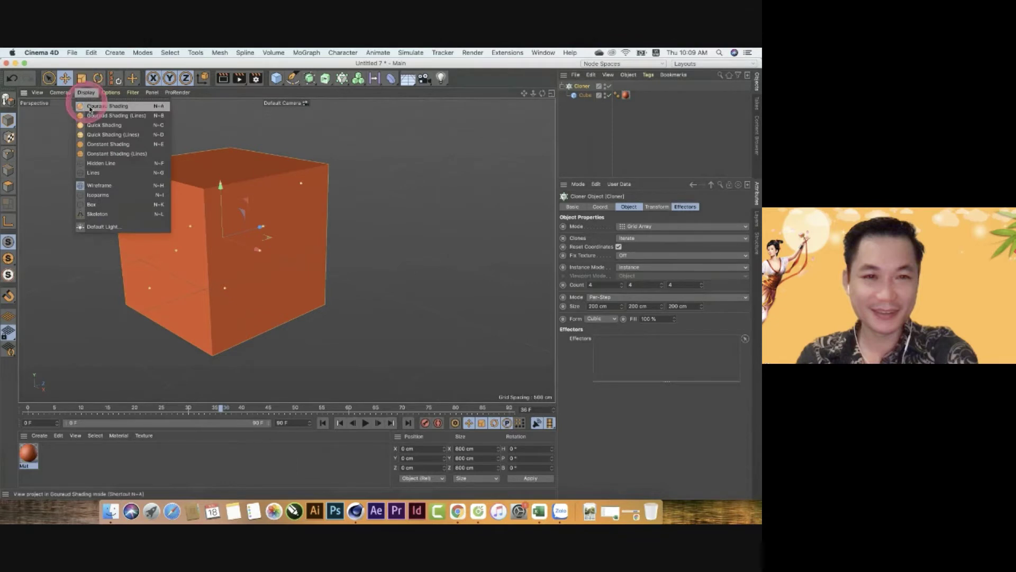
- Switch the viewport to Gouraud Shading (Lines) and set the grid count to 3, 3, 3
{"action": "left_click", "coordinate": [129, 109]}
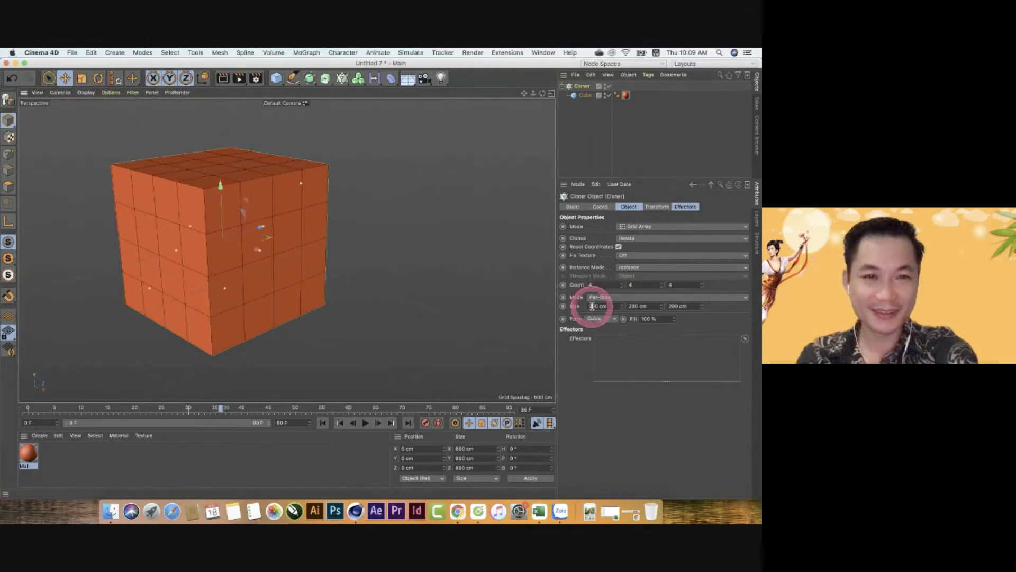
{"action": "left_click", "coordinate": [621, 287]}
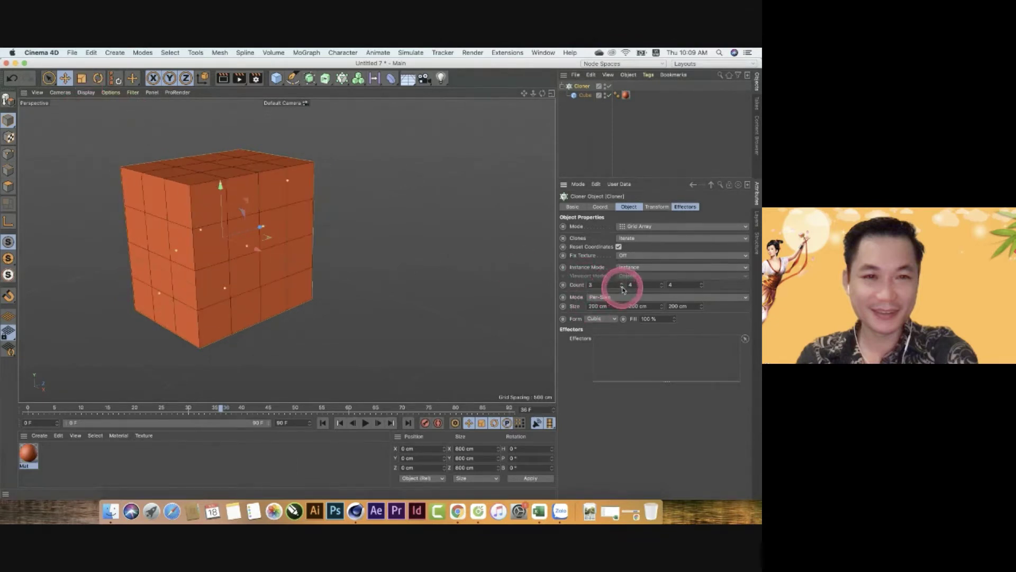
{"action": "left_click", "coordinate": [666, 287]}
{"action": "left_click", "coordinate": [662, 287]}
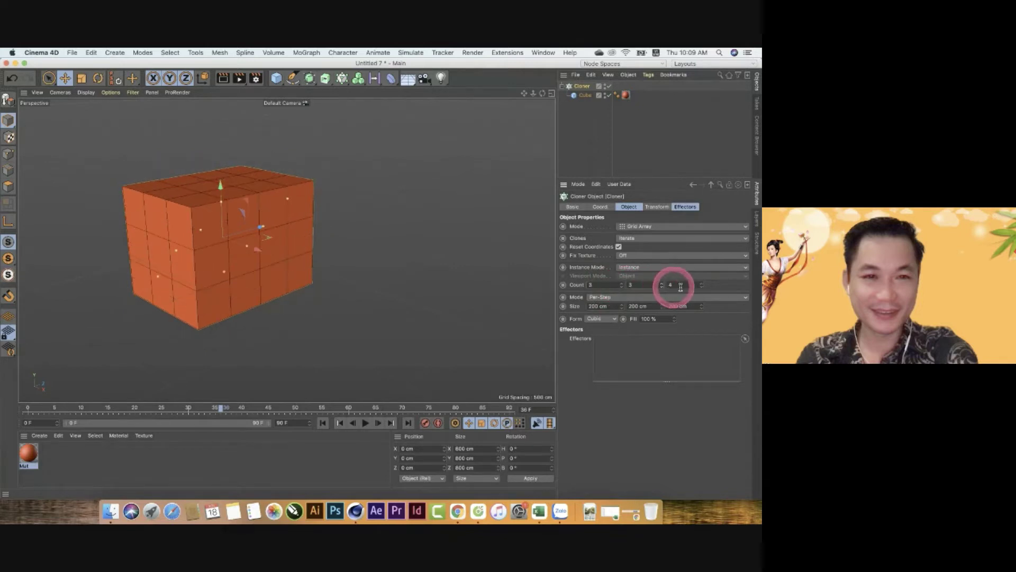
{"action": "left_click", "coordinate": [701, 288]}
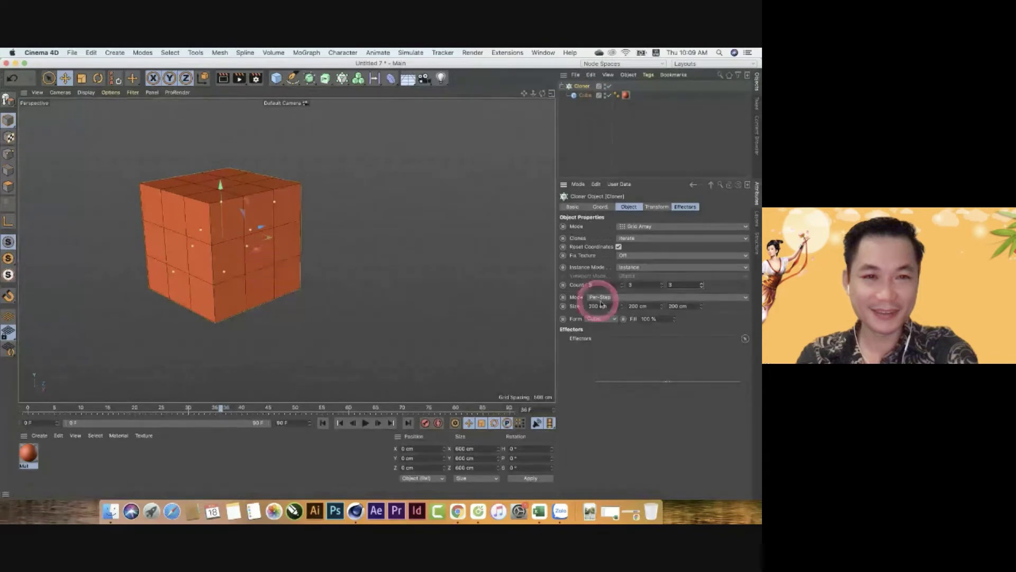
- Widen Size X to about 606 cm, splitting the block into three slabs
{"action": "left_click_drag", "start_coordinate": [596, 297], "coordinate": [582, 292]}
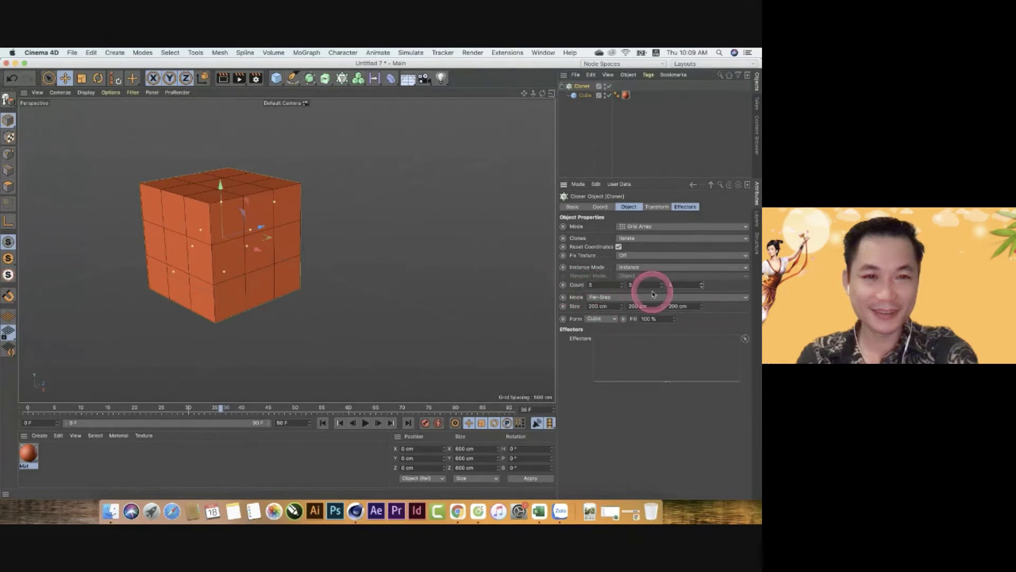
{"action": "double_click", "coordinate": [598, 306]}
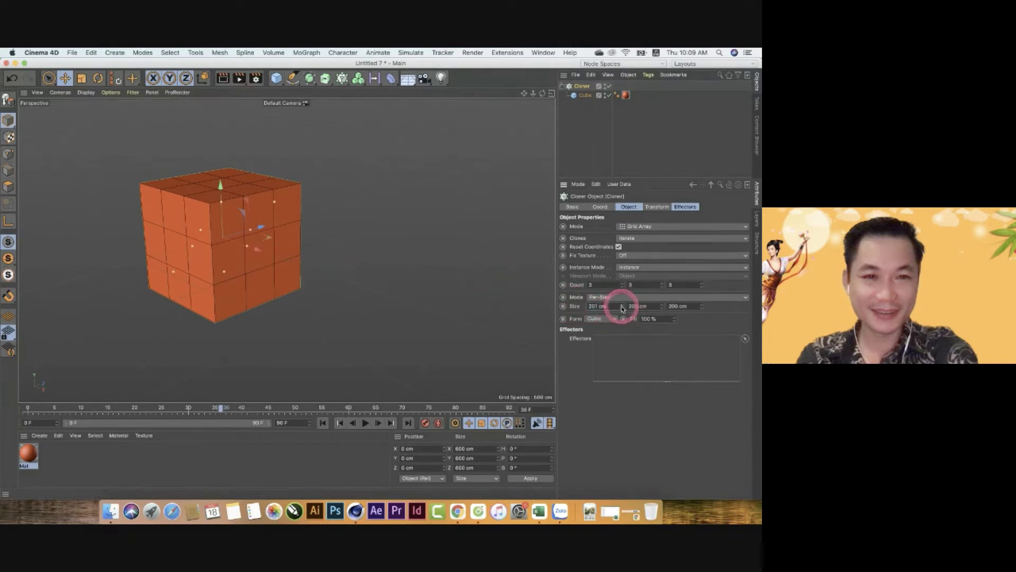
{"action": "left_click_drag", "start_coordinate": [619, 304], "coordinate": [618, 304]}
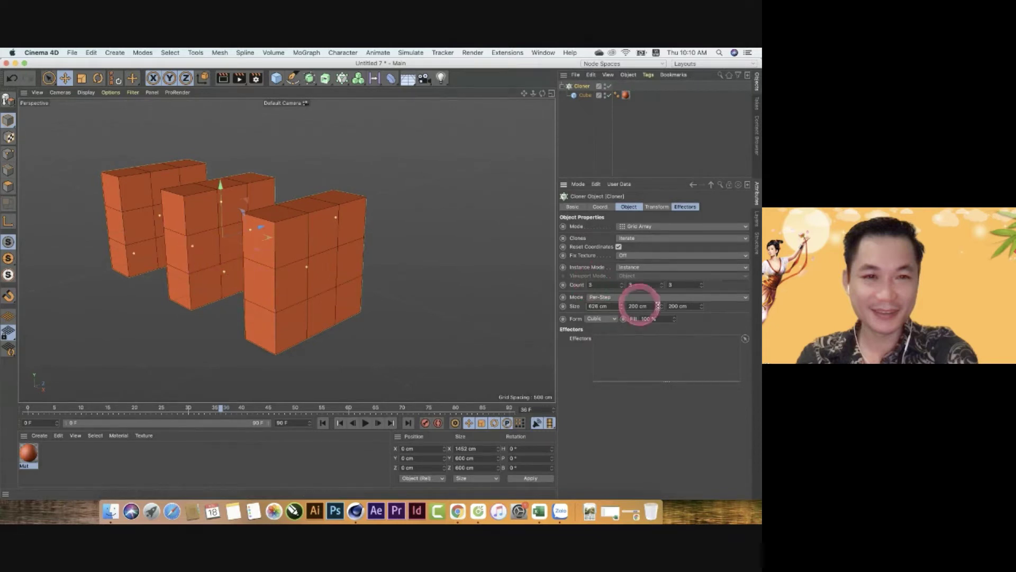
- Experiment with the grid's X, Y and Z size values to spread and squeeze the cubes
{"action": "left_click_drag", "start_coordinate": [661, 308], "coordinate": [662, 301]}
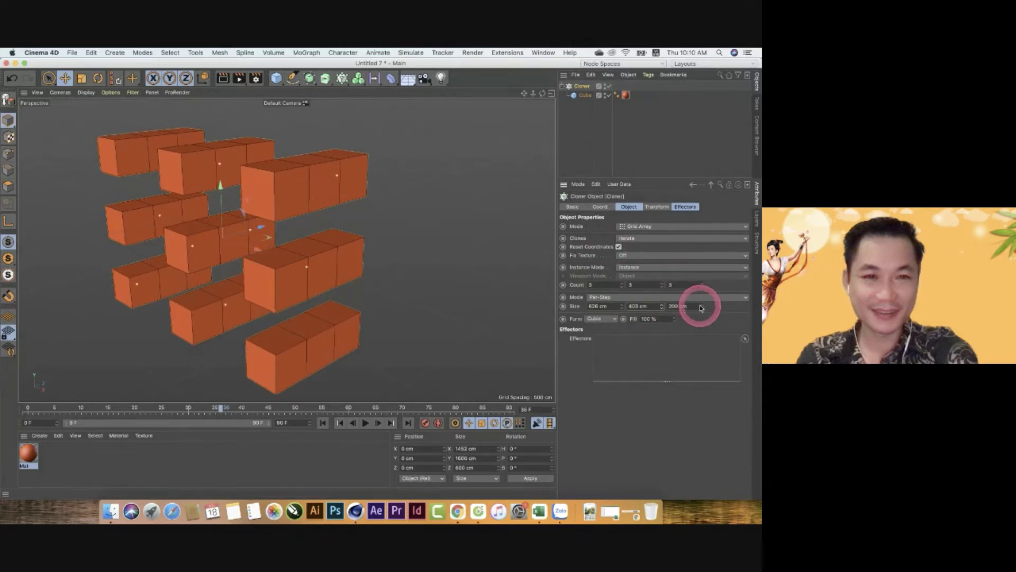
{"action": "left_click_drag", "start_coordinate": [701, 308], "coordinate": [699, 301]}
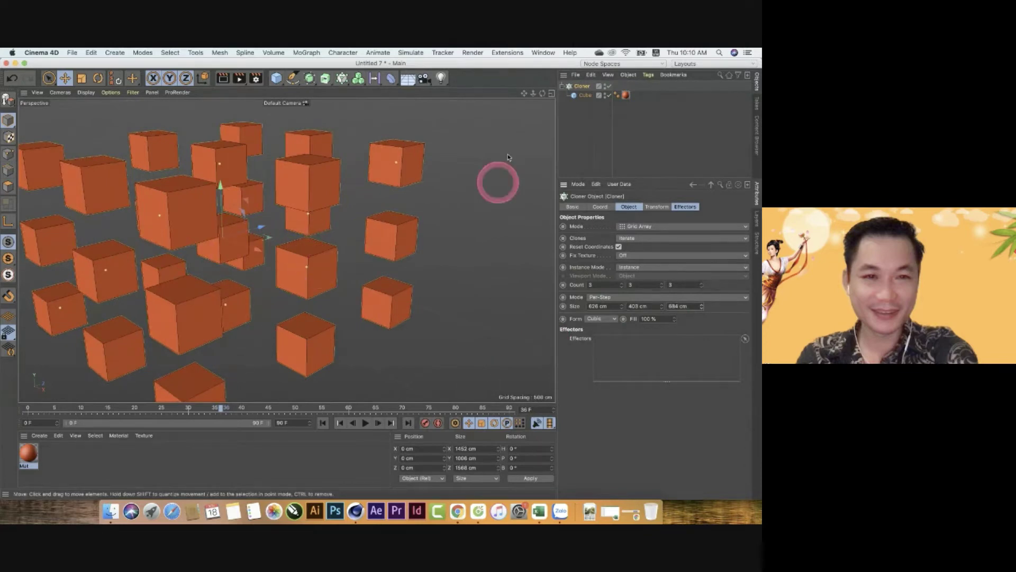
{"action": "mouse_move", "coordinate": [542, 93]}
{"action": "left_mouse_down"}
{"action": "mouse_move", "coordinate": [334, 290]}
{"action": "mouse_move", "coordinate": [261, 275]}
{"action": "mouse_move", "coordinate": [414, 281]}
{"action": "mouse_move", "coordinate": [342, 273]}
{"action": "left_mouse_up"}
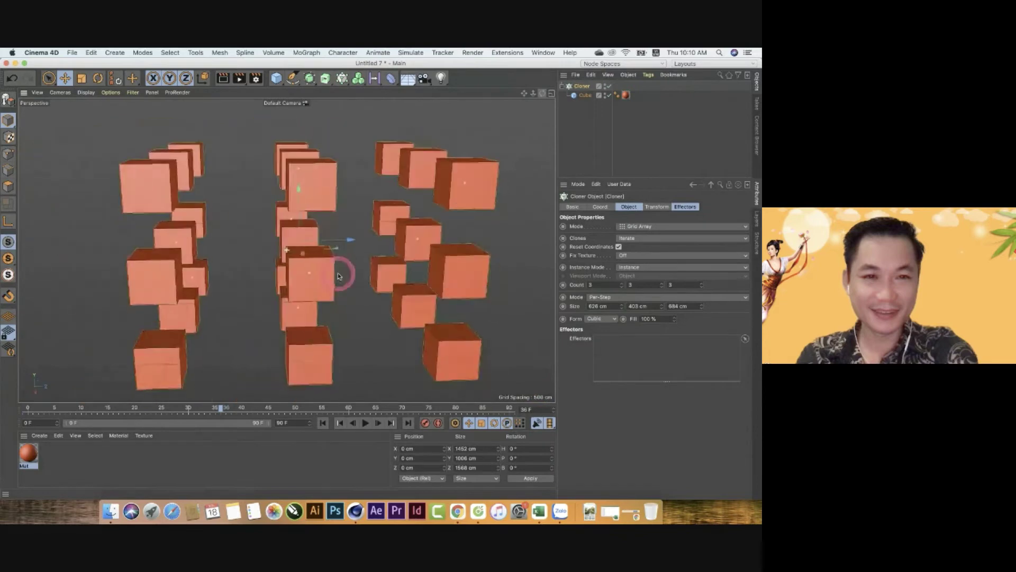
{"action": "left_click_drag", "start_coordinate": [618, 302], "coordinate": [665, 310]}
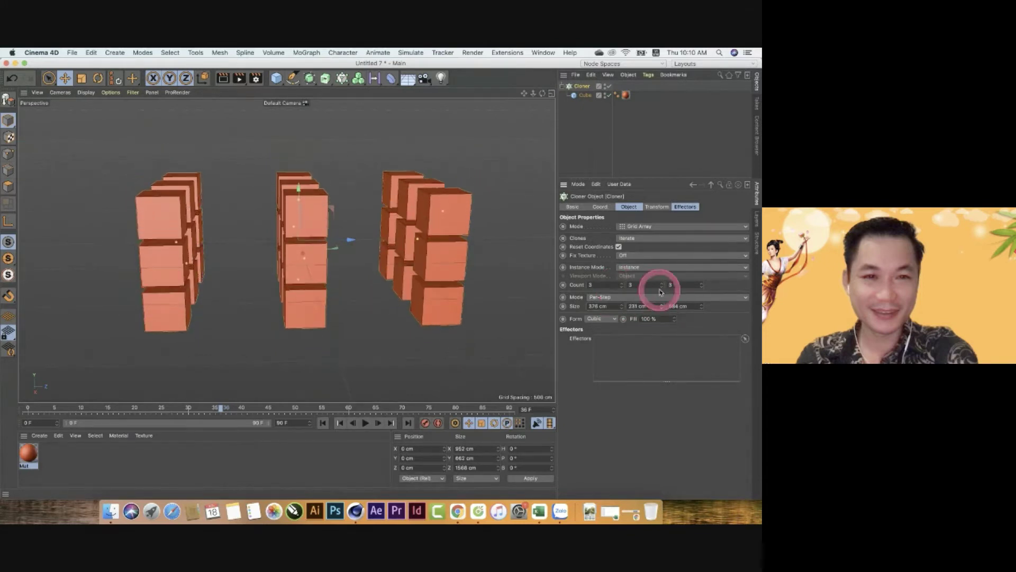
{"action": "left_click", "coordinate": [698, 306]}
{"action": "left_click_drag", "start_coordinate": [702, 307], "coordinate": [698, 303]}
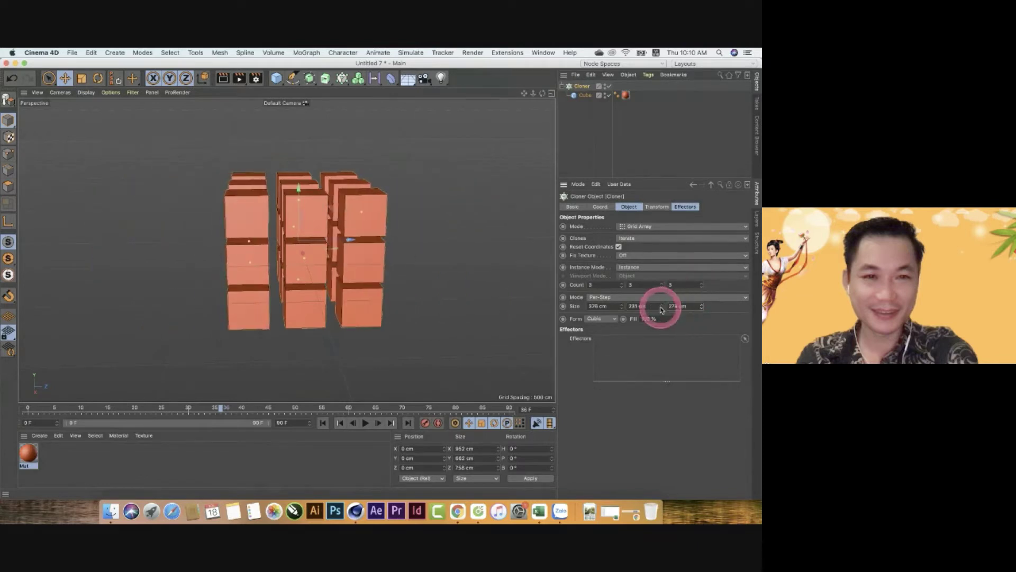
{"action": "left_click_drag", "start_coordinate": [661, 306], "coordinate": [644, 297]}
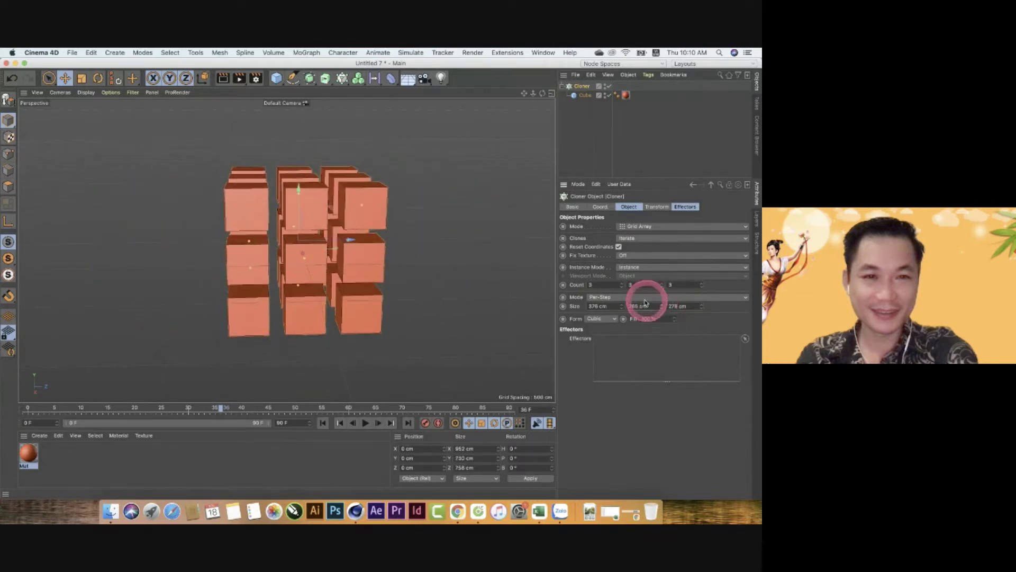
- Try more columns along X, then return the X count to 3
{"action": "left_click", "coordinate": [620, 283]}
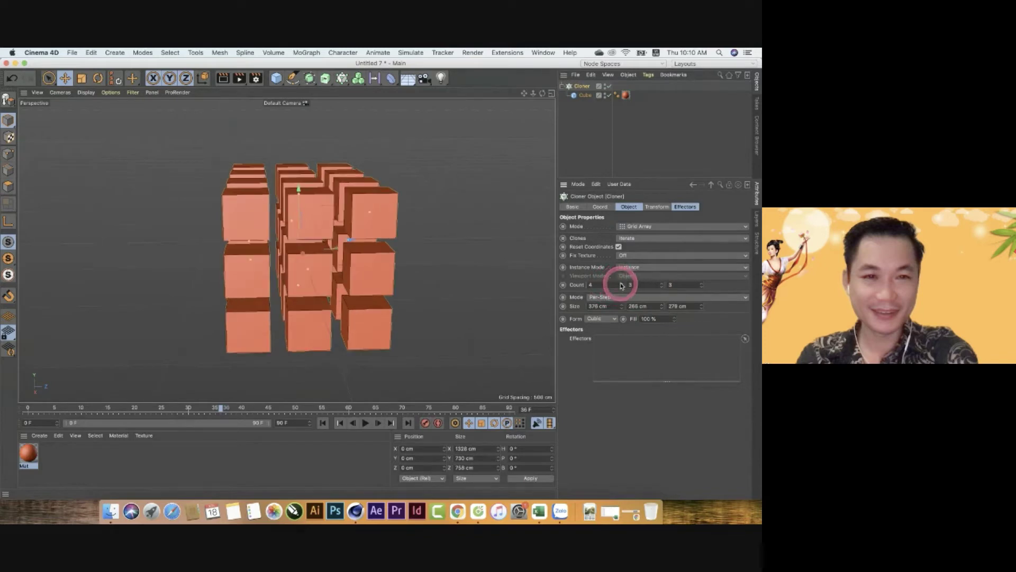
{"action": "left_click_drag", "start_coordinate": [622, 285], "coordinate": [621, 285]}
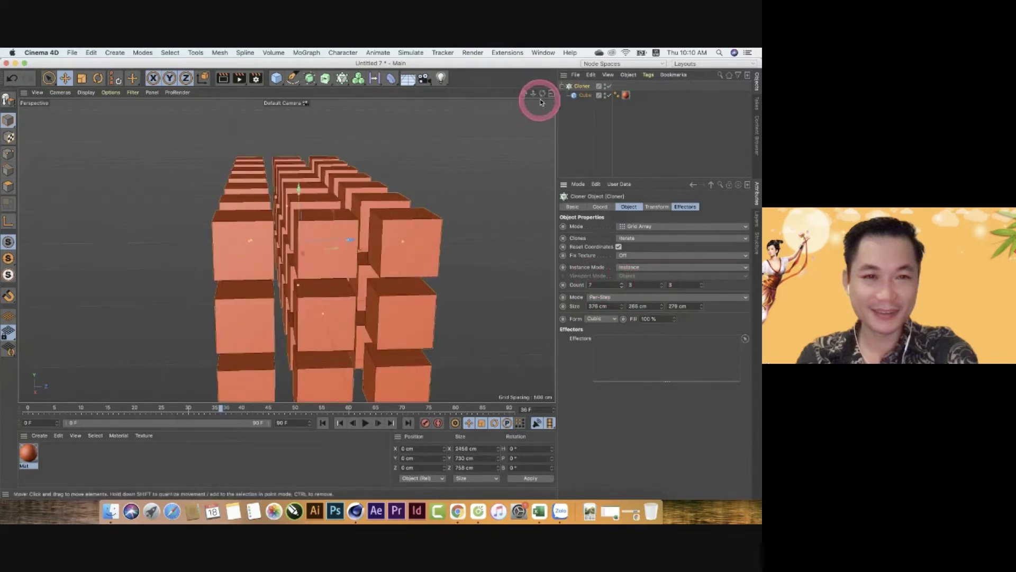
{"action": "mouse_move", "coordinate": [542, 93]}
{"action": "left_mouse_down"}
{"action": "mouse_move", "coordinate": [415, 302]}
{"action": "mouse_move", "coordinate": [408, 333]}
{"action": "mouse_move", "coordinate": [365, 342]}
{"action": "mouse_move", "coordinate": [318, 252]}
{"action": "mouse_move", "coordinate": [433, 283]}
{"action": "left_mouse_up"}
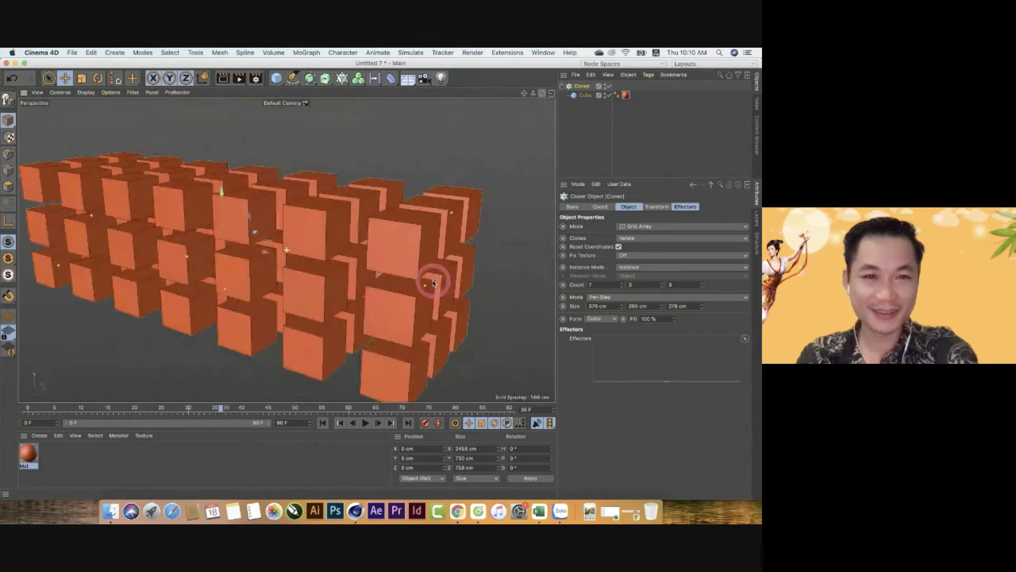
{"action": "left_click", "coordinate": [621, 287]}
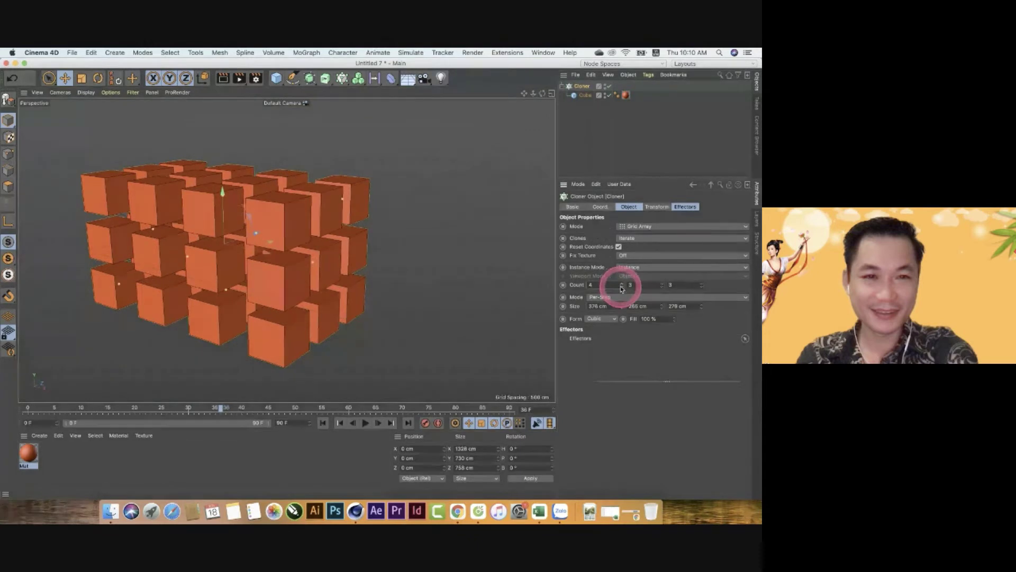
{"action": "left_click", "coordinate": [621, 286]}
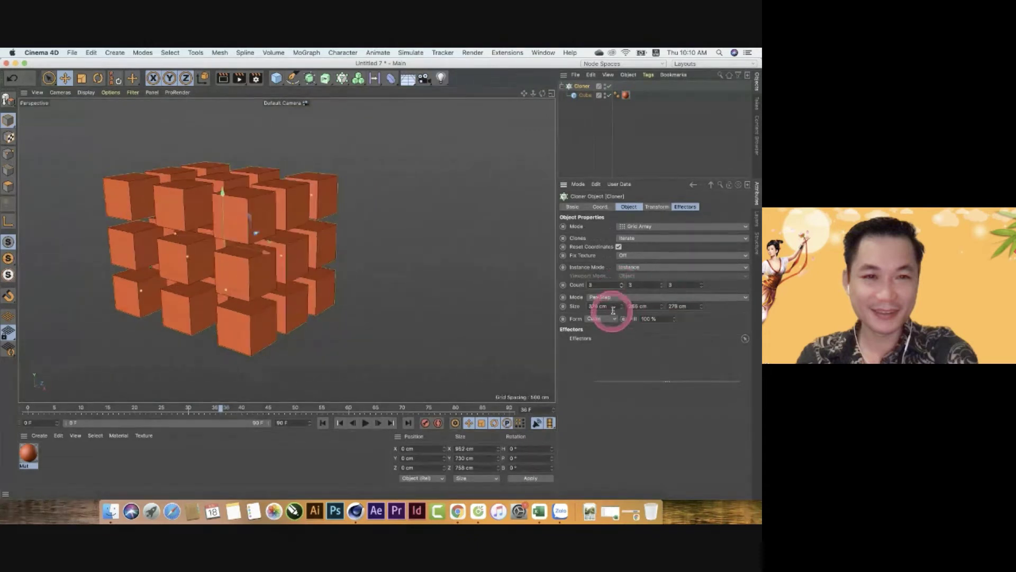
- Set Size X, Y and Z to 200 cm so the 27 cubes form one solid block
{"action": "left_click_drag", "start_coordinate": [612, 309], "coordinate": [546, 310]}
{"action": "type", "text": "00"}
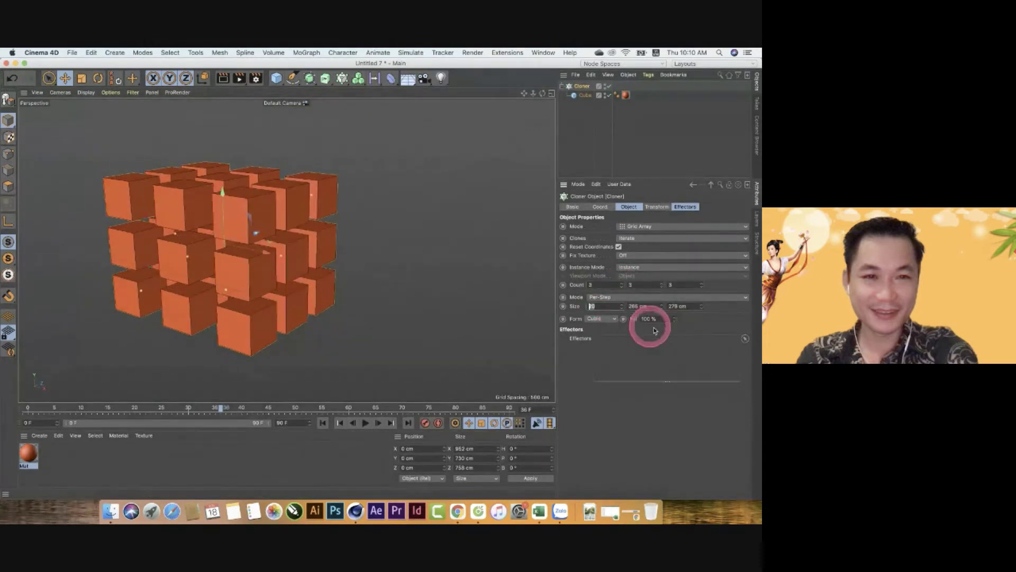
{"action": "left_click", "coordinate": [651, 307]}
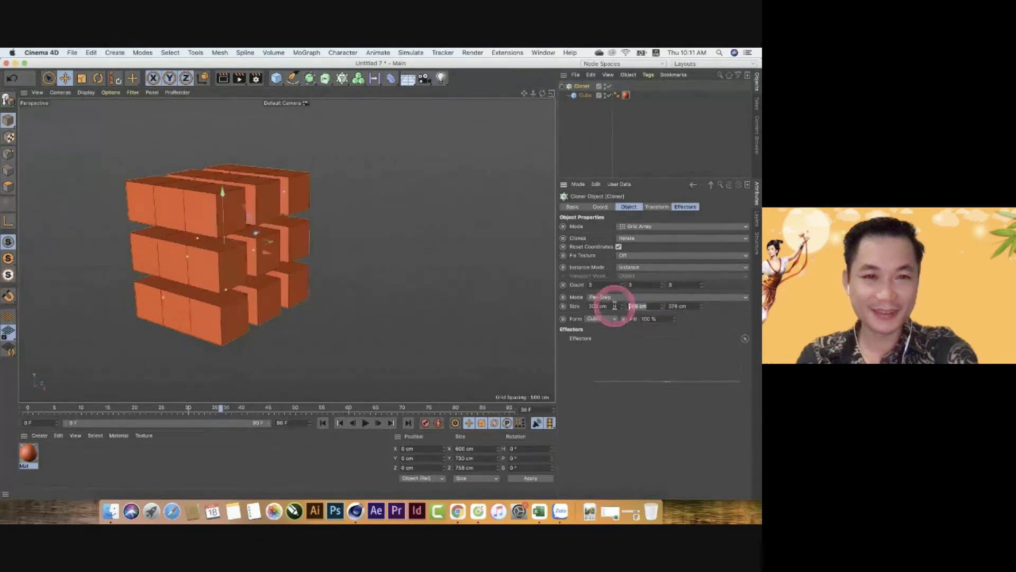
{"action": "double_click", "coordinate": [657, 310]}
{"action": "type", "text": "0"}
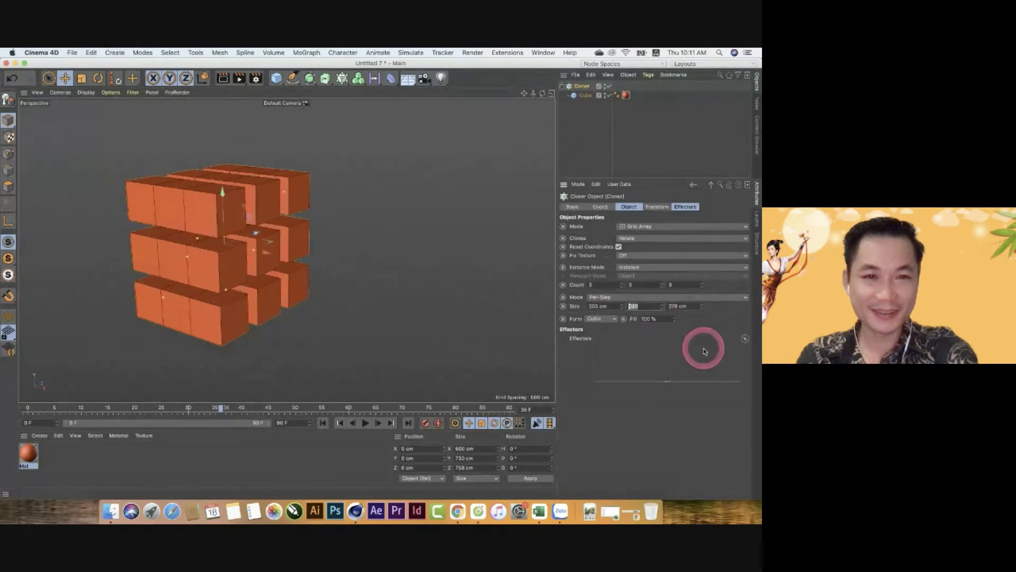
{"action": "key", "text": "Tab"}
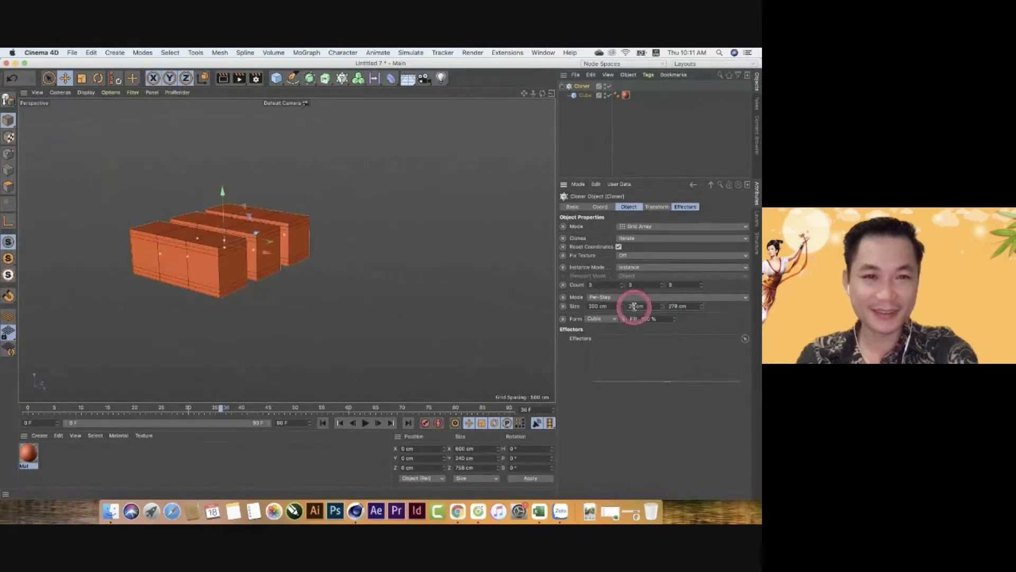
{"action": "left_click", "coordinate": [681, 306]}
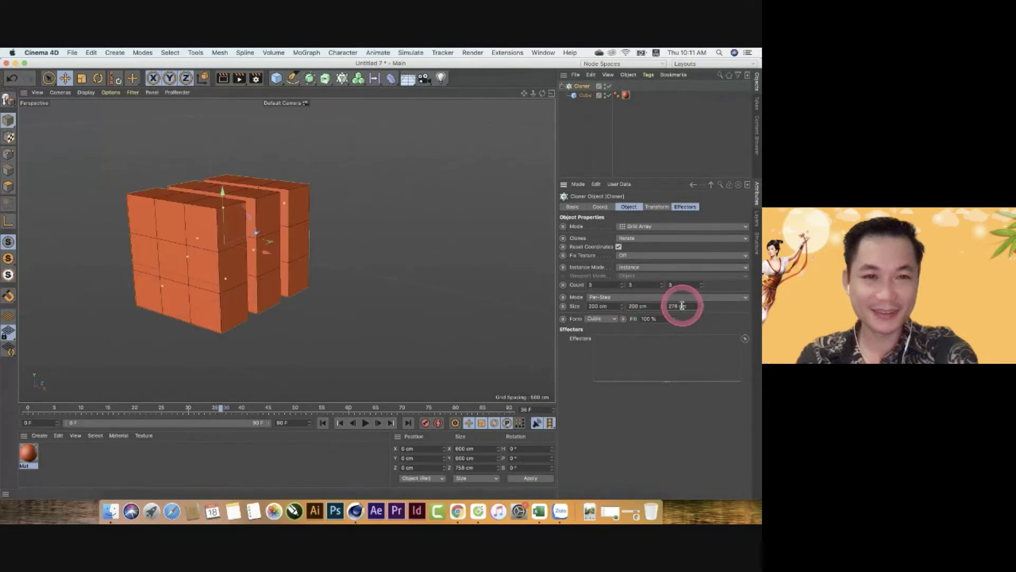
{"action": "left_click", "coordinate": [571, 309]}
{"action": "type", "text": "200"}
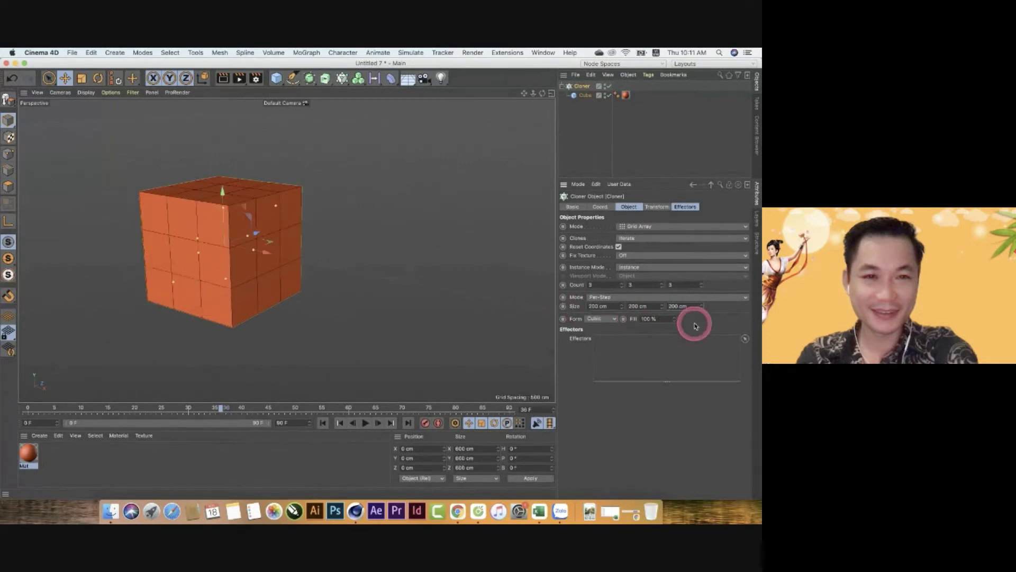
{"action": "key", "text": "Return"}
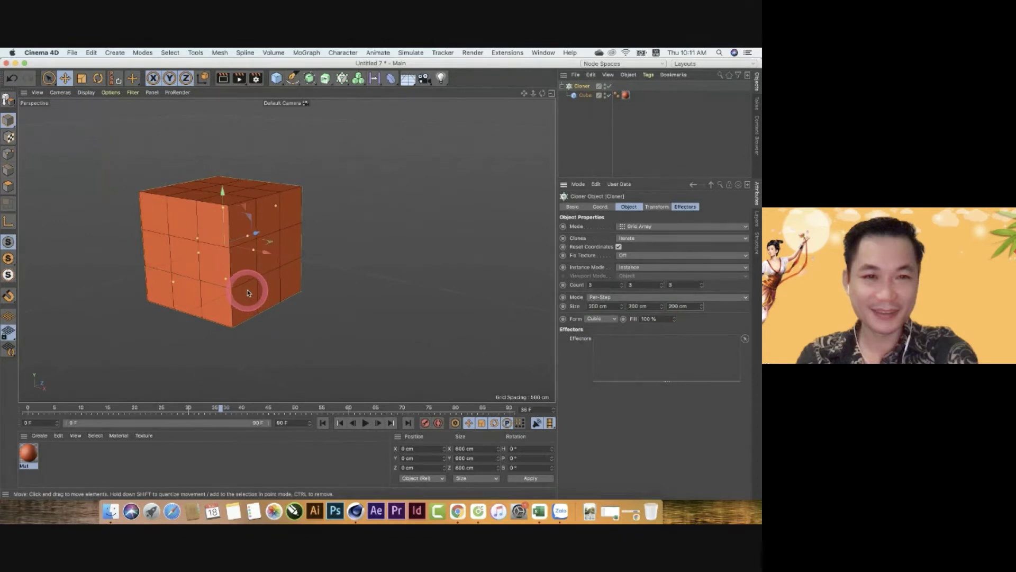
- Switch the Cloner to Honeycomb Array mode and adjust the row offset
{"action": "left_click", "coordinate": [658, 228]}
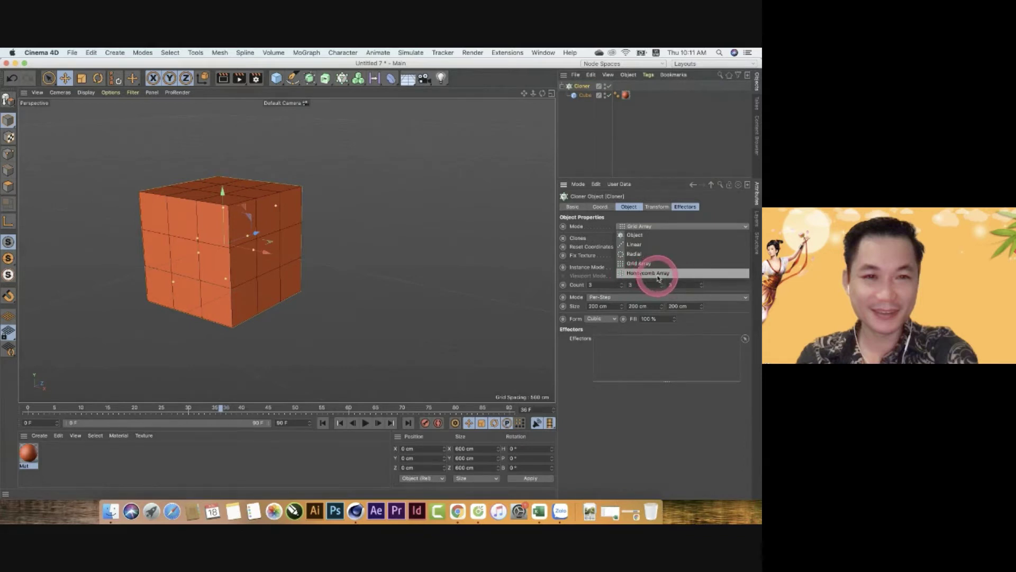
{"action": "left_click", "coordinate": [671, 274]}
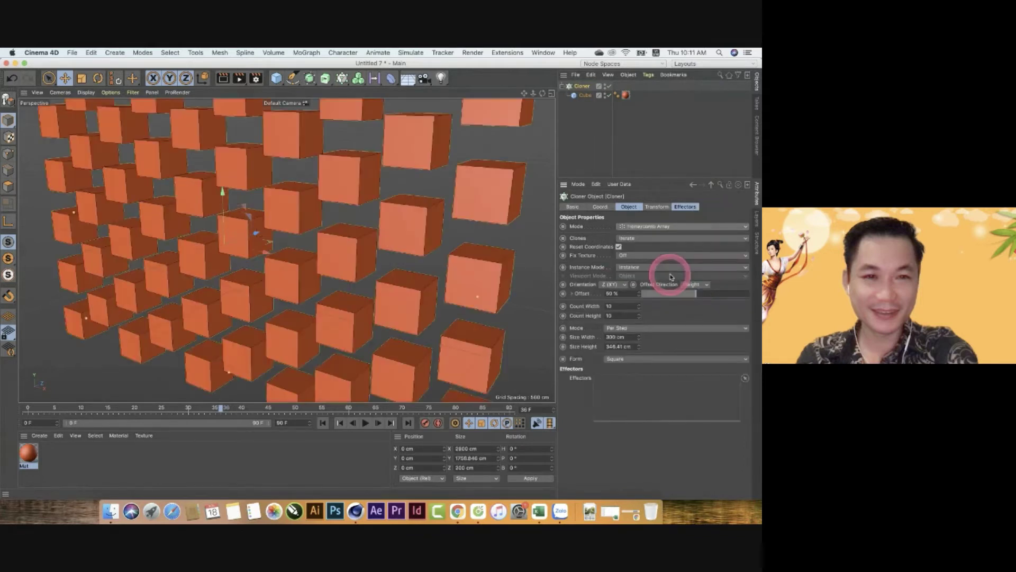
{"action": "left_click_drag", "start_coordinate": [532, 98], "coordinate": [639, 135]}
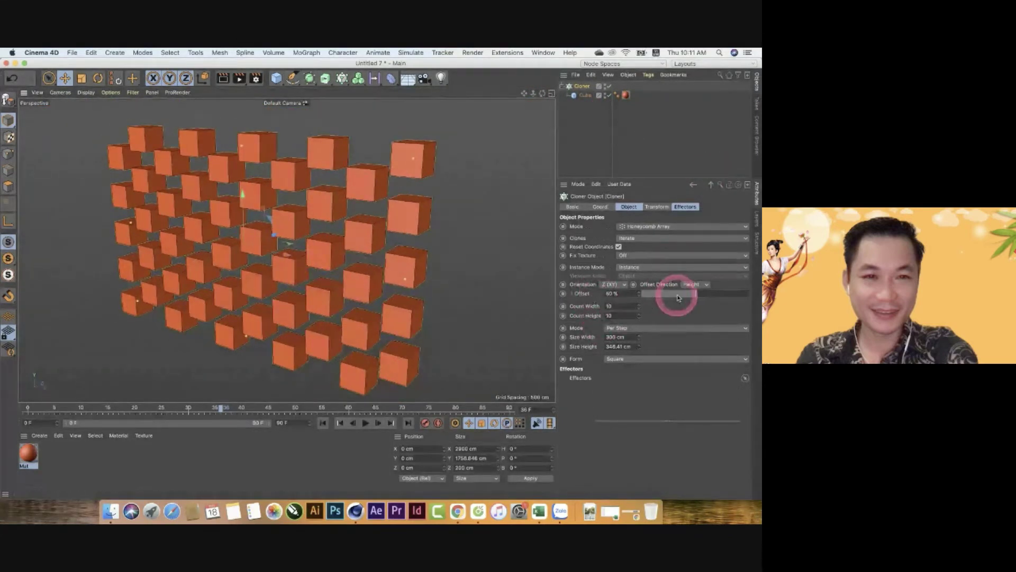
{"action": "mouse_move", "coordinate": [693, 294]}
{"action": "left_mouse_down"}
{"action": "mouse_move", "coordinate": [642, 295]}
{"action": "mouse_move", "coordinate": [754, 286]}
{"action": "mouse_move", "coordinate": [644, 310]}
{"action": "mouse_move", "coordinate": [698, 318]}
{"action": "left_mouse_up"}
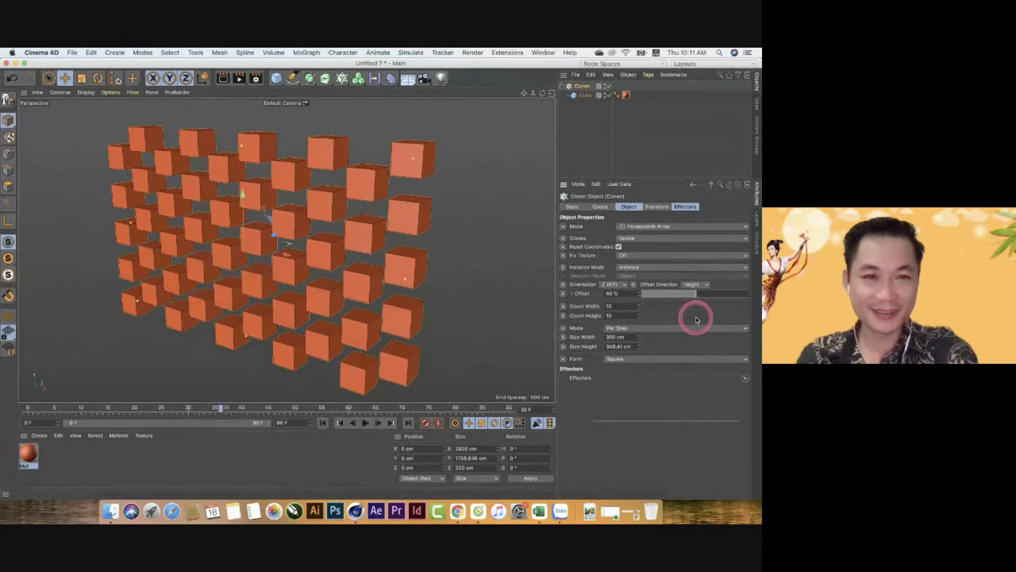
{"action": "mouse_move", "coordinate": [354, 280]}
{"action": "left_mouse_down", "text": "alt"}
{"action": "mouse_move", "coordinate": [356, 243]}
{"action": "mouse_move", "coordinate": [301, 254]}
{"action": "left_mouse_up", "text": "alt"}
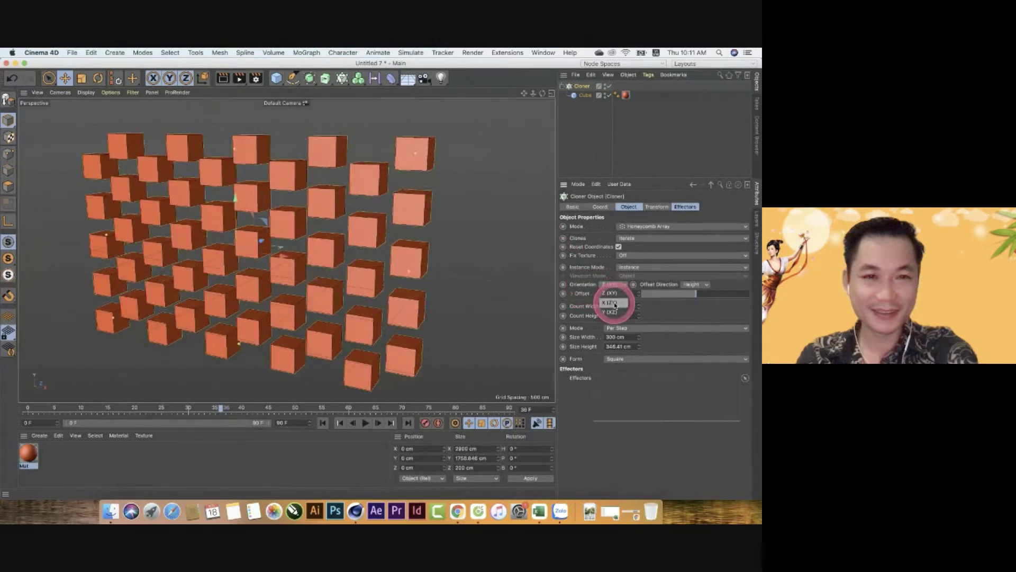
- Toggle the honeycomb orientation between ZY and XZ, settling on an upright ZY wall
{"action": "left_click", "coordinate": [615, 304]}
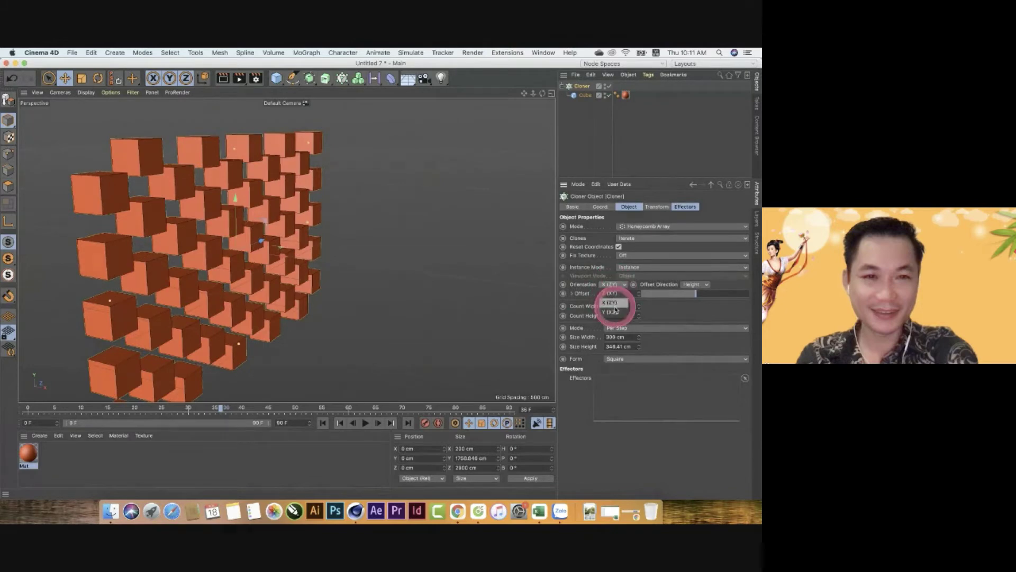
{"action": "left_click", "coordinate": [614, 311]}
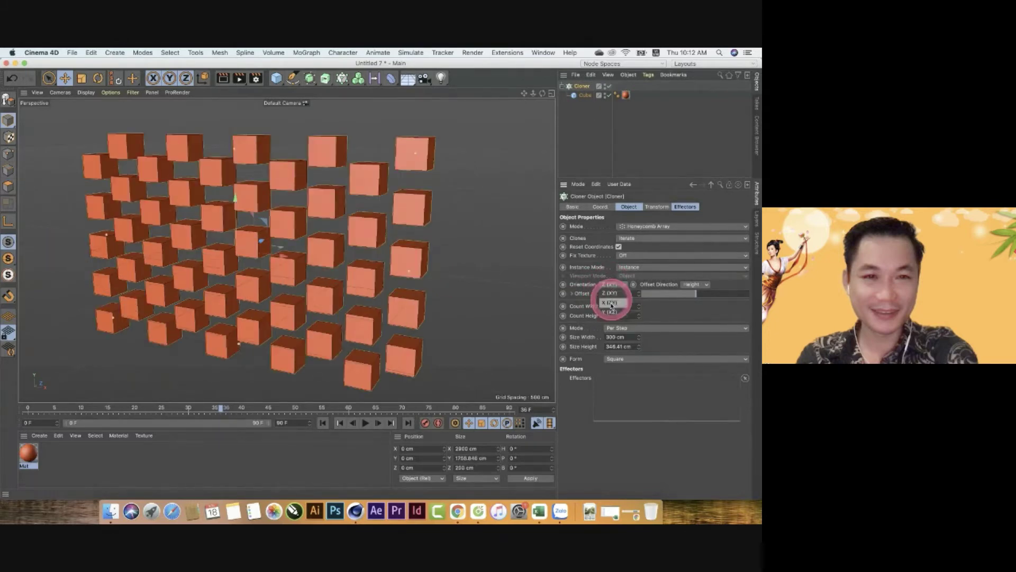
{"action": "left_click", "coordinate": [612, 303]}
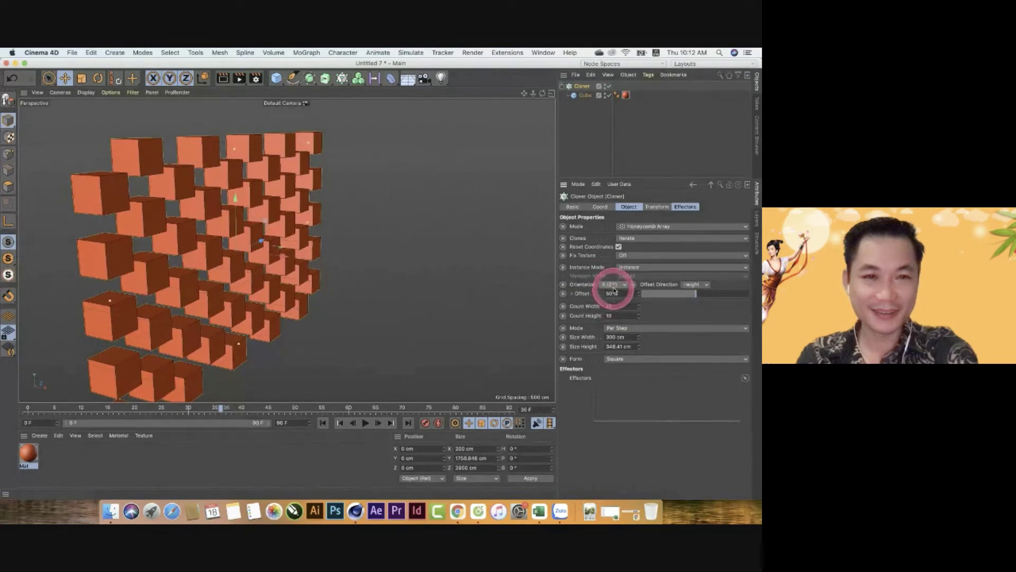
{"action": "left_click", "coordinate": [612, 313]}
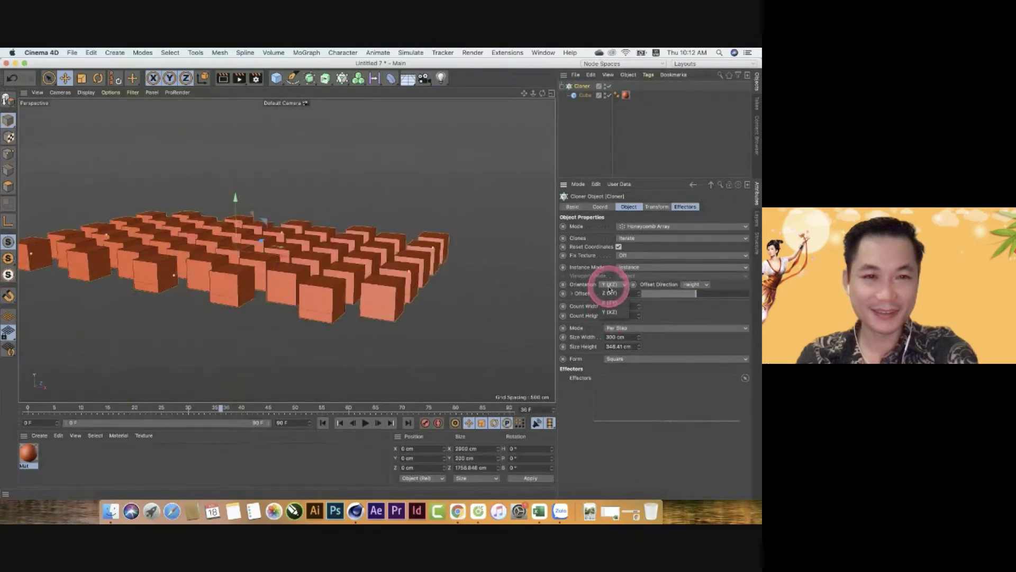
{"action": "left_click", "coordinate": [609, 302]}
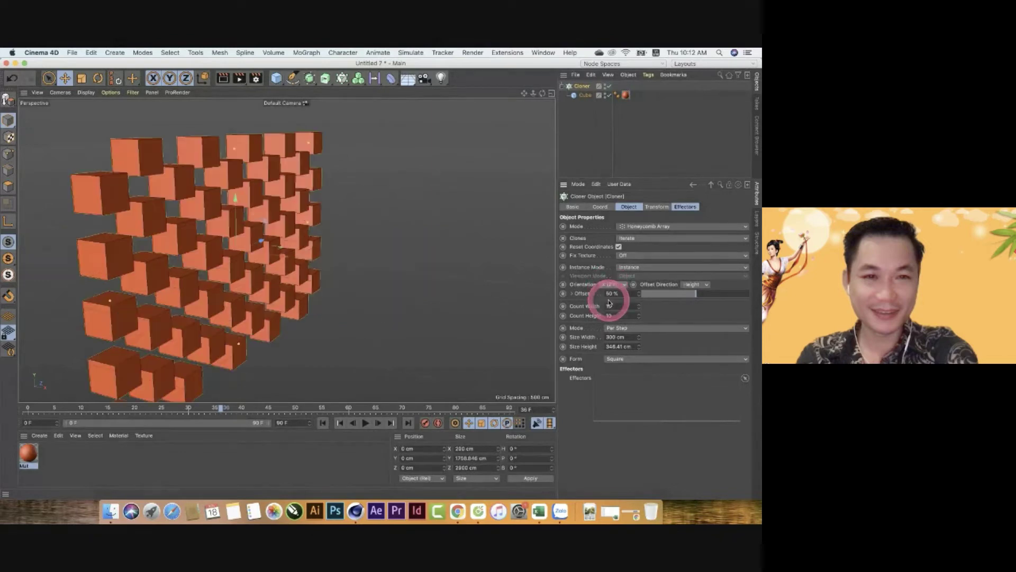
{"action": "mouse_move", "coordinate": [222, 348]}
{"action": "left_mouse_down", "text": "alt"}
{"action": "mouse_move", "coordinate": [113, 335]}
{"action": "mouse_move", "coordinate": [224, 347]}
{"action": "mouse_move", "coordinate": [211, 344]}
{"action": "left_mouse_up", "text": "alt"}
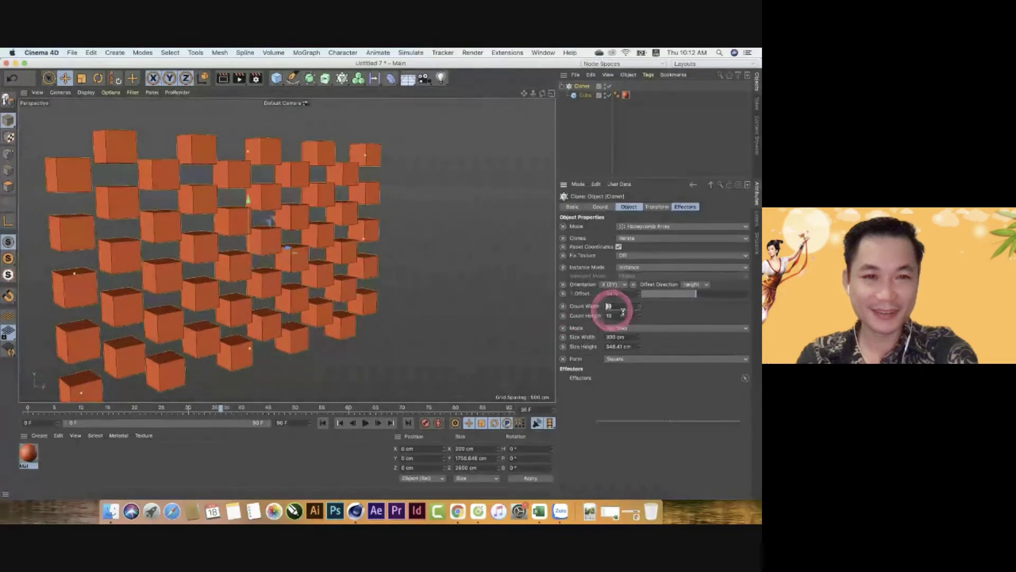
- Set Count Width to 1 and keyframe it at frame 0
{"action": "left_click_drag", "start_coordinate": [639, 309], "coordinate": [639, 309]}
{"action": "mouse_move", "coordinate": [638, 308]}
{"action": "left_mouse_down"}
{"action": "mouse_move", "coordinate": [639, 317]}
{"action": "mouse_move", "coordinate": [639, 308]}
{"action": "left_mouse_up"}
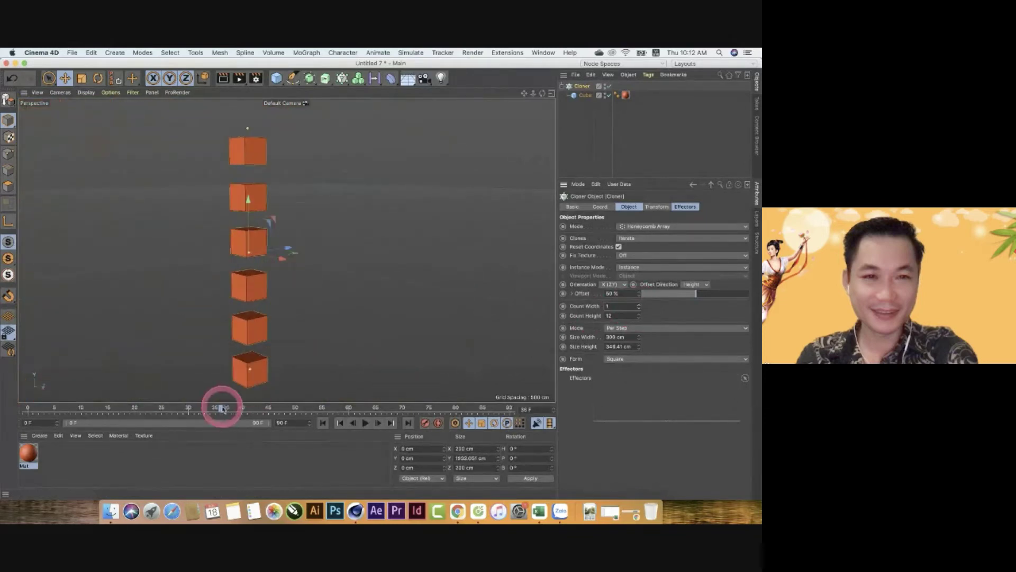
{"action": "left_click_drag", "start_coordinate": [220, 407], "coordinate": [31, 424]}
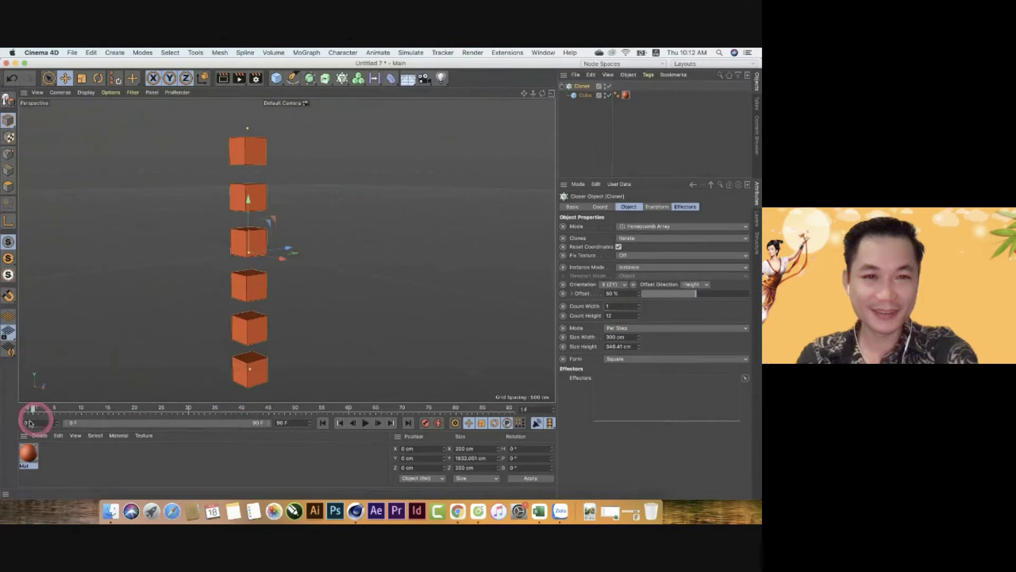
{"action": "left_click", "coordinate": [563, 305], "text": "ctrl"}
- Keyframe Count Width at 28 around frame 47, then play back the growing wall
{"action": "left_click_drag", "start_coordinate": [30, 408], "coordinate": [279, 412]}
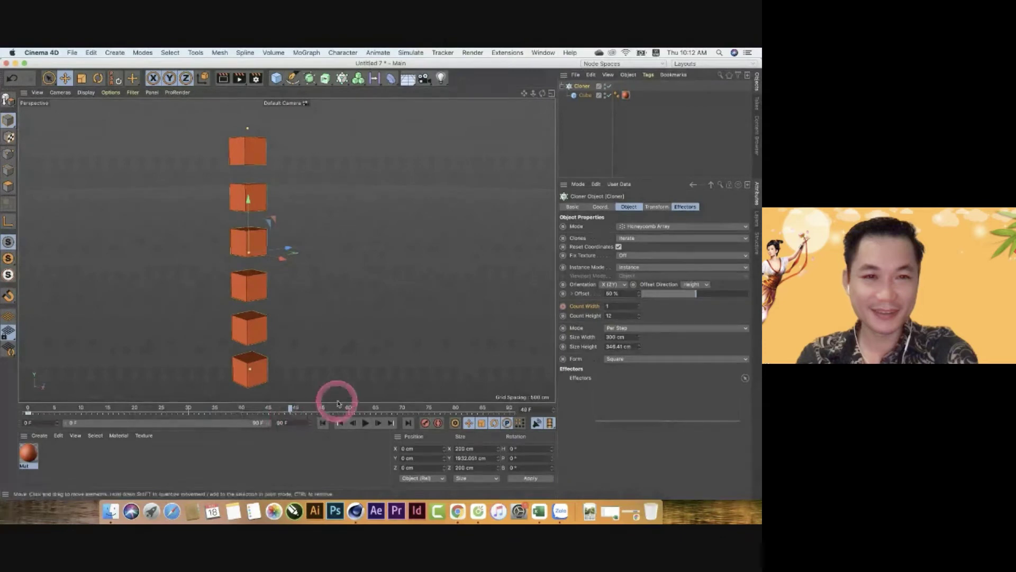
{"action": "left_click", "coordinate": [639, 306]}
{"action": "left_click_drag", "start_coordinate": [639, 307], "coordinate": [640, 303]}
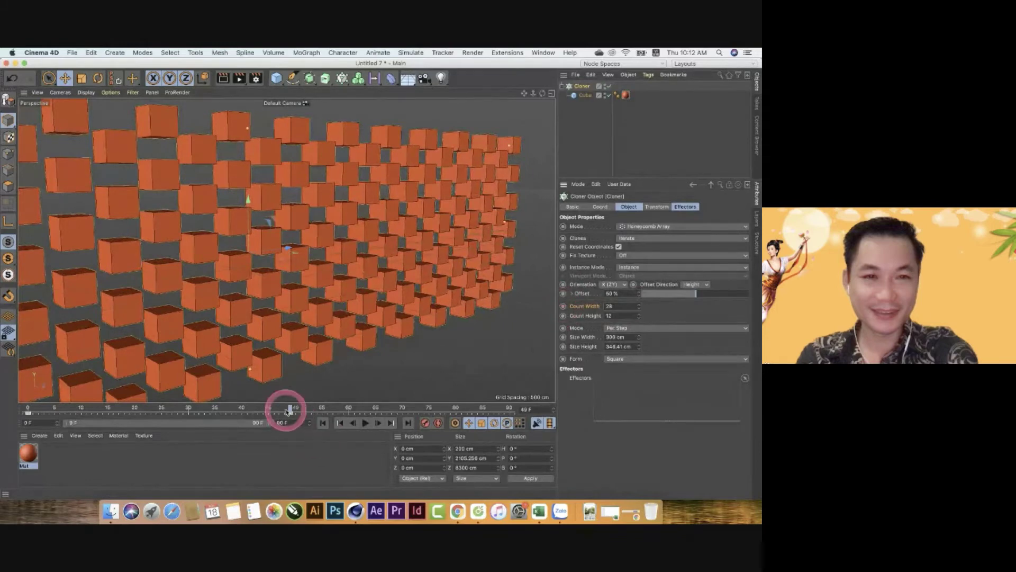
{"action": "left_click", "coordinate": [322, 422]}
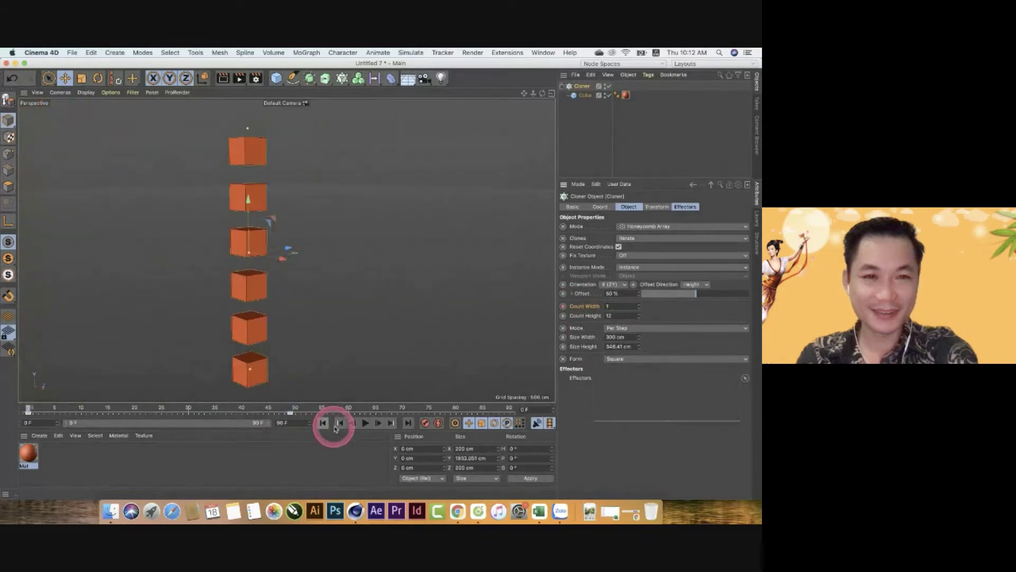
{"action": "left_click", "coordinate": [365, 423]}
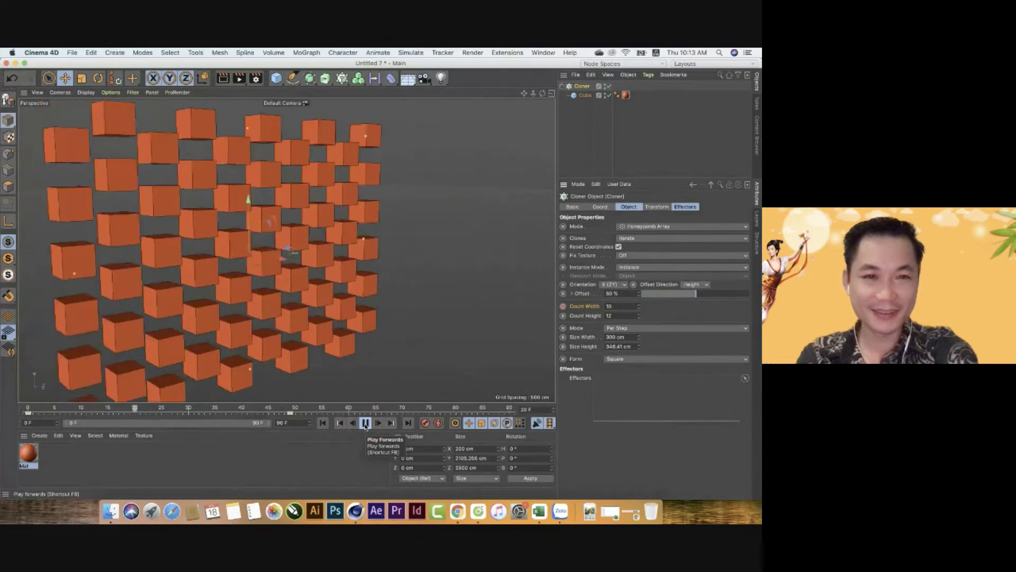
{"action": "left_click", "coordinate": [365, 423]}
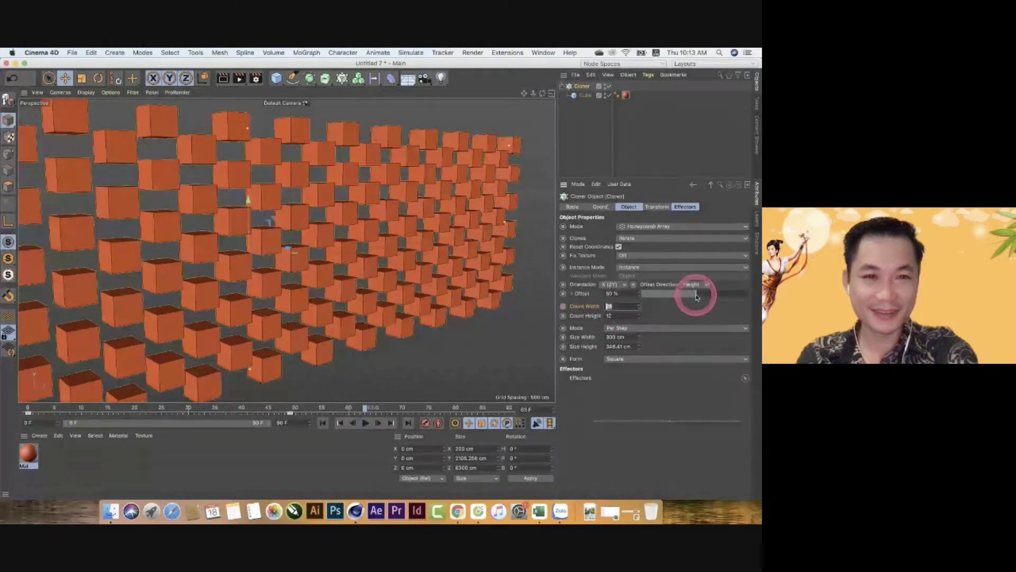
- Set the honeycomb Offset to 24% and narrow the Size Width to 241 cm
{"action": "left_click_drag", "start_coordinate": [696, 293], "coordinate": [641, 294]}
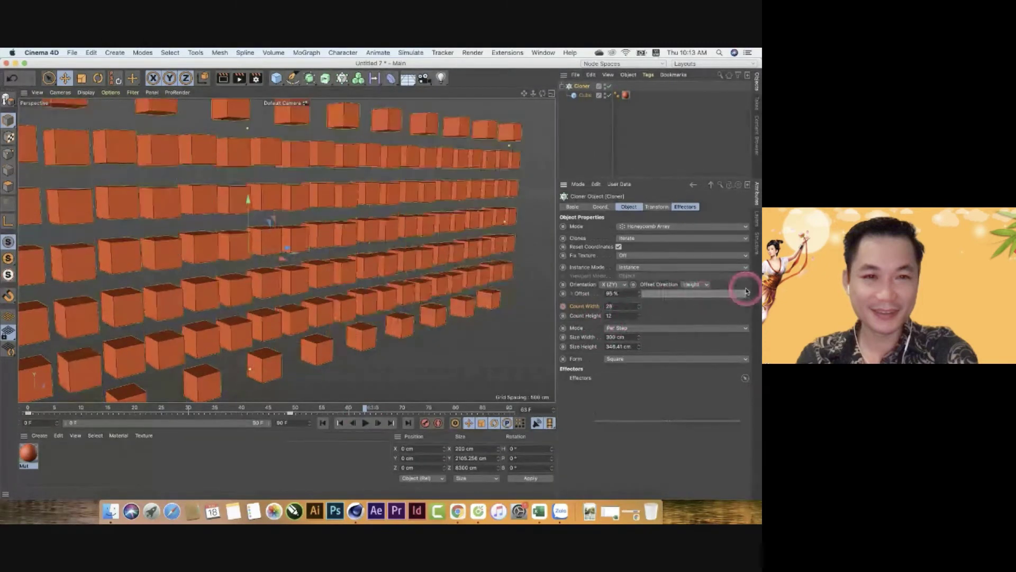
{"action": "left_click_drag", "start_coordinate": [744, 293], "coordinate": [667, 294]}
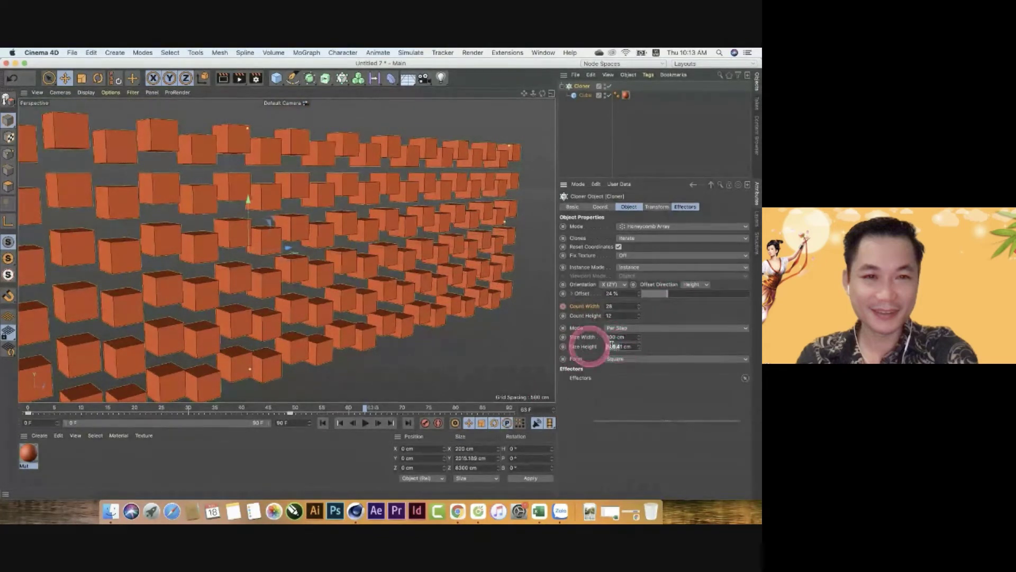
{"action": "mouse_move", "coordinate": [639, 339]}
{"action": "left_mouse_down"}
{"action": "mouse_move", "coordinate": [644, 326]}
{"action": "mouse_move", "coordinate": [640, 347]}
{"action": "left_mouse_up"}
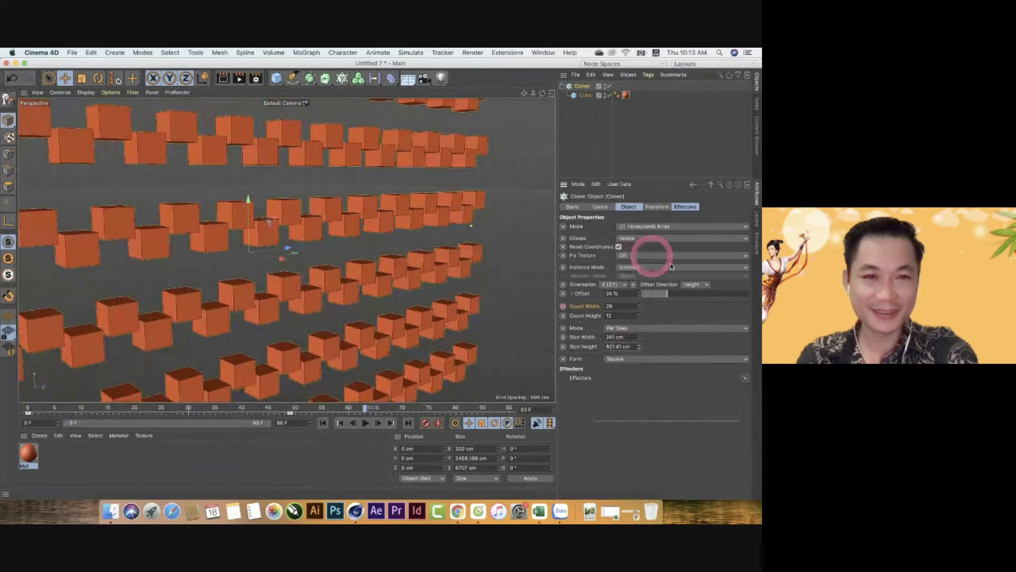
- Try the Grid Array and Radial cloner modes, widening the Radial ring's radius
{"action": "left_click", "coordinate": [672, 229]}
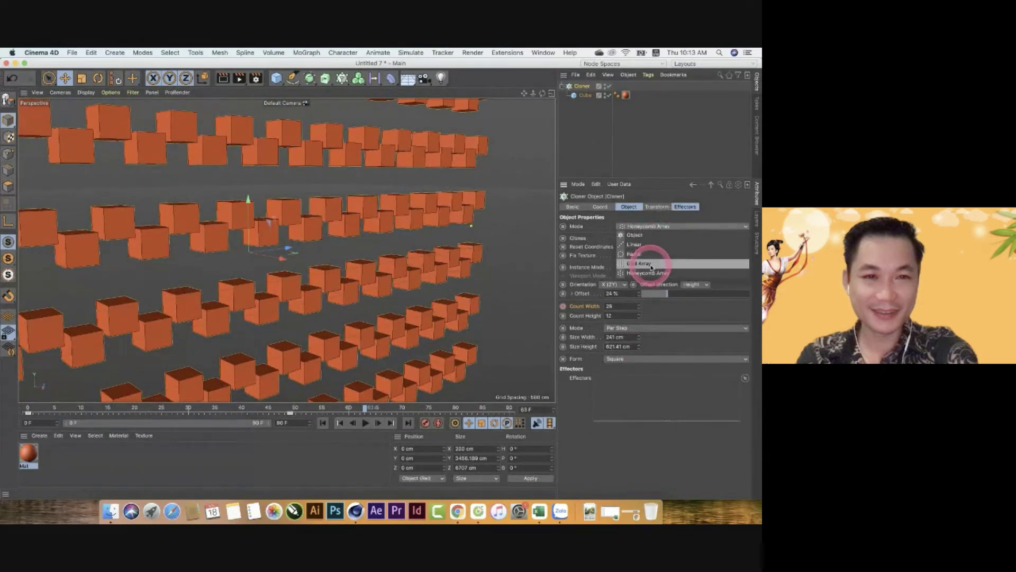
{"action": "left_click", "coordinate": [651, 267]}
{"action": "left_click", "coordinate": [647, 228]}
{"action": "left_click", "coordinate": [647, 273]}
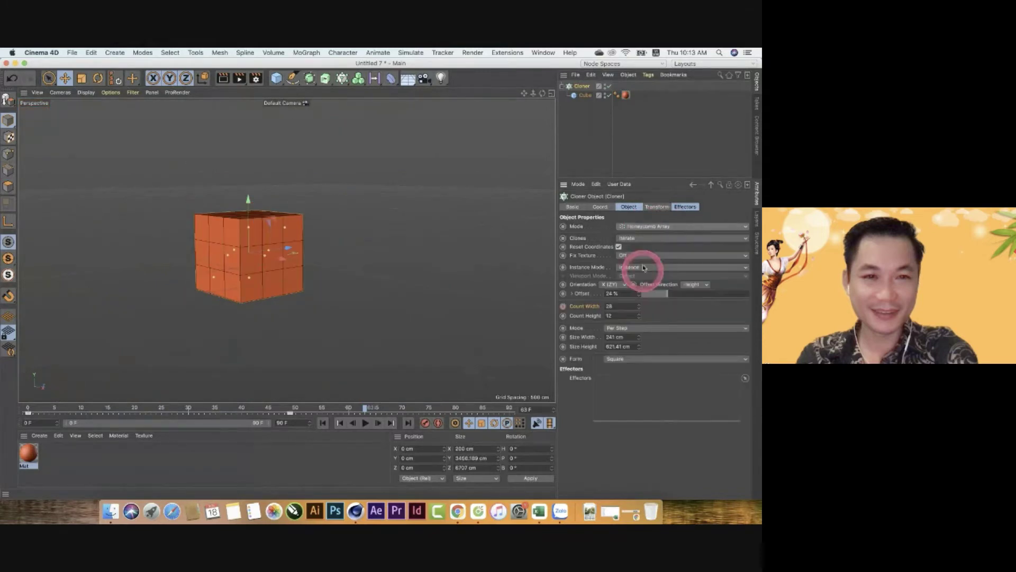
{"action": "left_click", "coordinate": [644, 228]}
{"action": "left_click", "coordinate": [633, 253]}
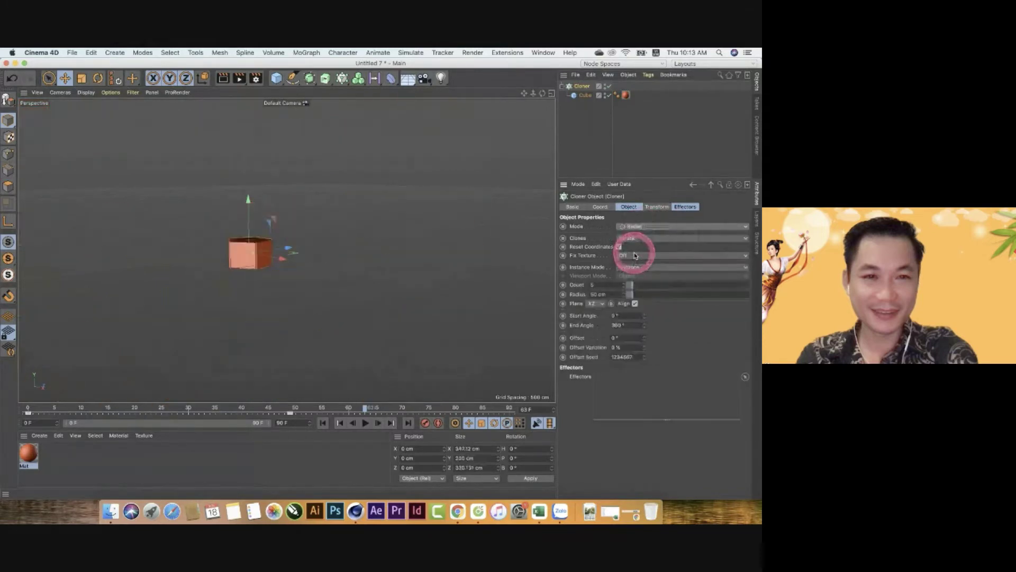
{"action": "left_click_drag", "start_coordinate": [645, 294], "coordinate": [699, 294]}
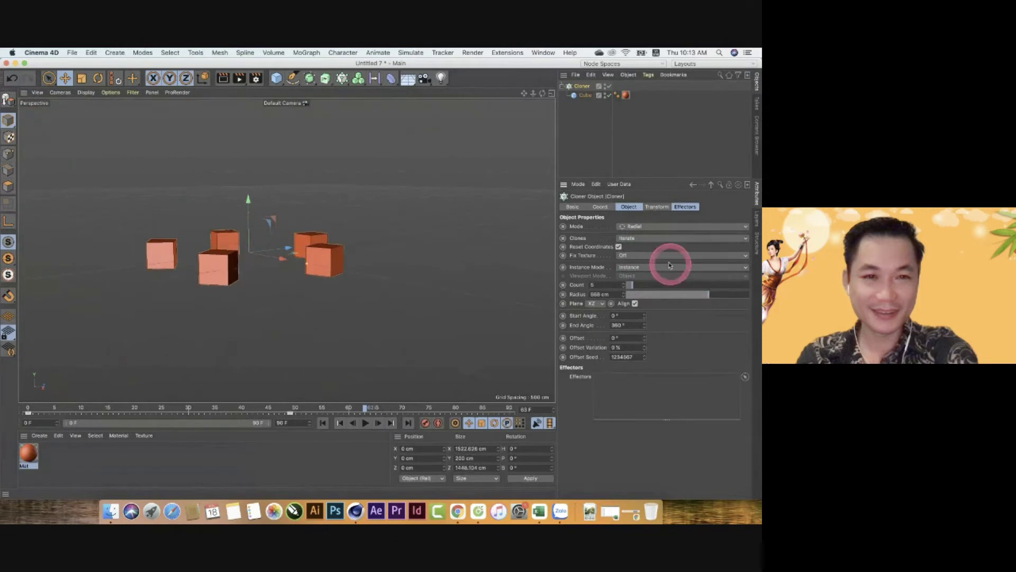
- Switch to Linear mode with 5 cubes spread farther apart vertically
{"action": "left_click", "coordinate": [638, 226]}
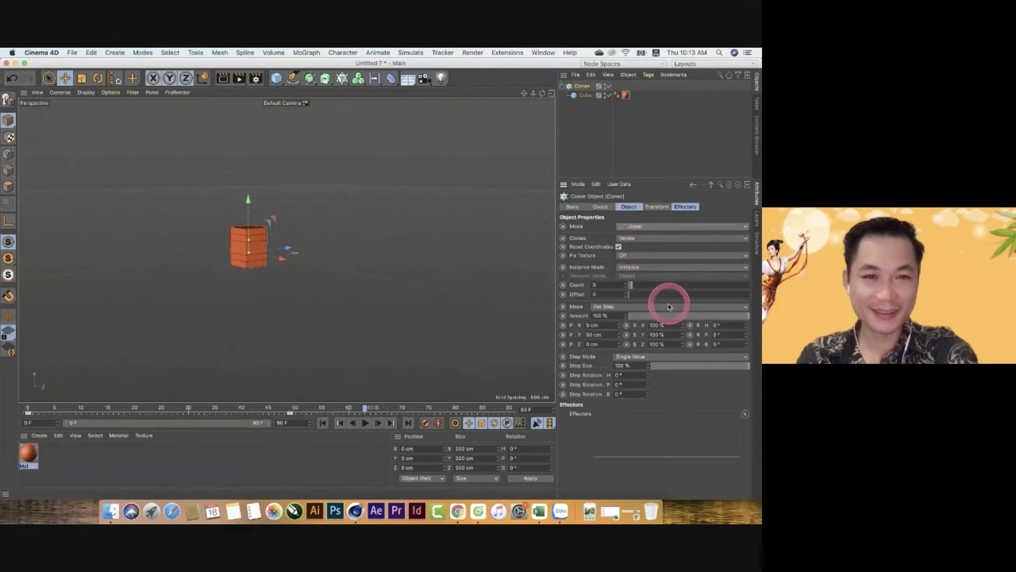
{"action": "mouse_move", "coordinate": [632, 291]}
{"action": "left_mouse_down"}
{"action": "mouse_move", "coordinate": [652, 300]}
{"action": "mouse_move", "coordinate": [632, 295]}
{"action": "mouse_move", "coordinate": [653, 281]}
{"action": "mouse_move", "coordinate": [642, 288]}
{"action": "left_mouse_up"}
{"action": "left_click_drag", "start_coordinate": [623, 333], "coordinate": [620, 334]}
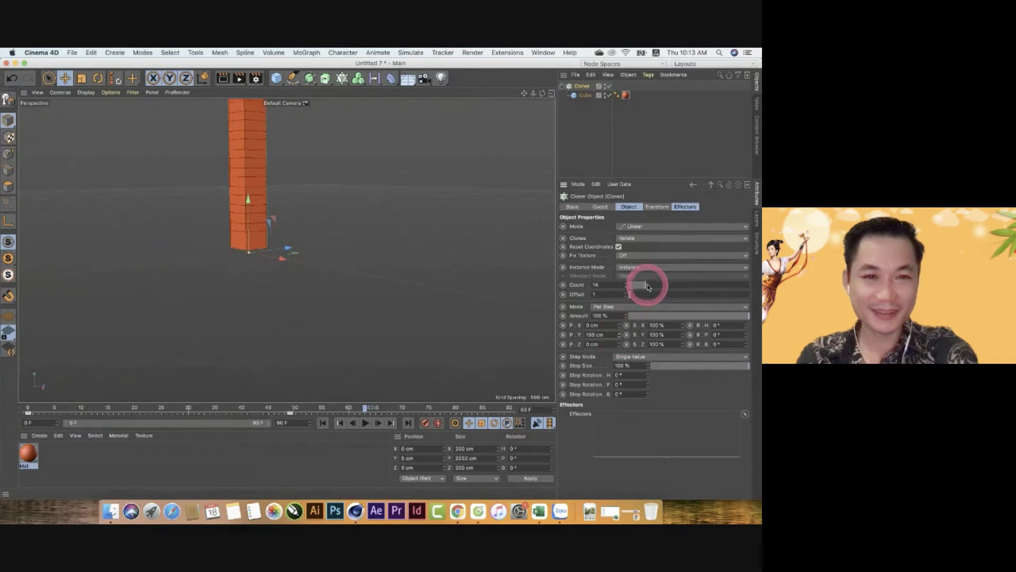
{"action": "left_click_drag", "start_coordinate": [636, 289], "coordinate": [633, 287]}
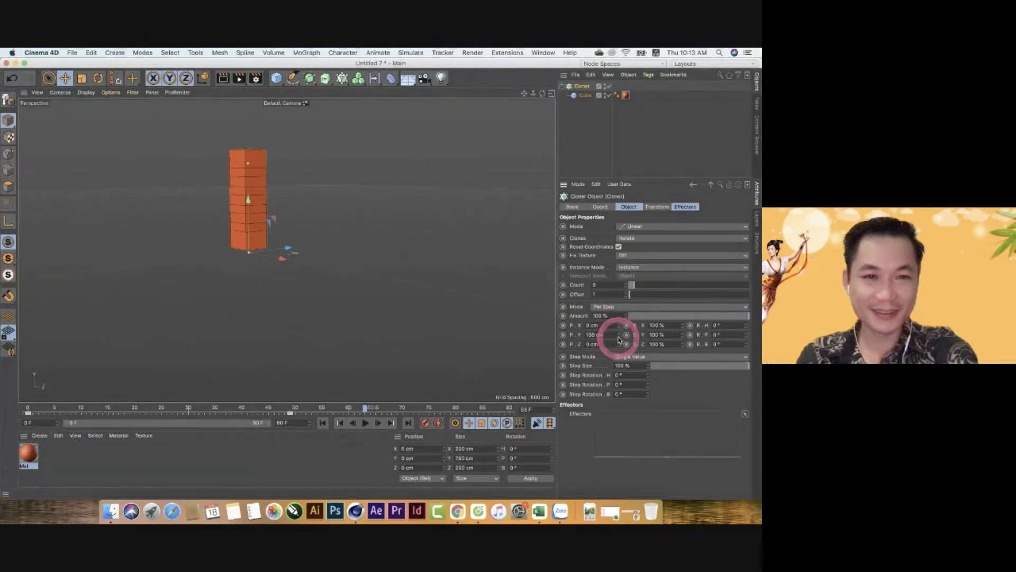
{"action": "left_click_drag", "start_coordinate": [618, 334], "coordinate": [620, 338]}
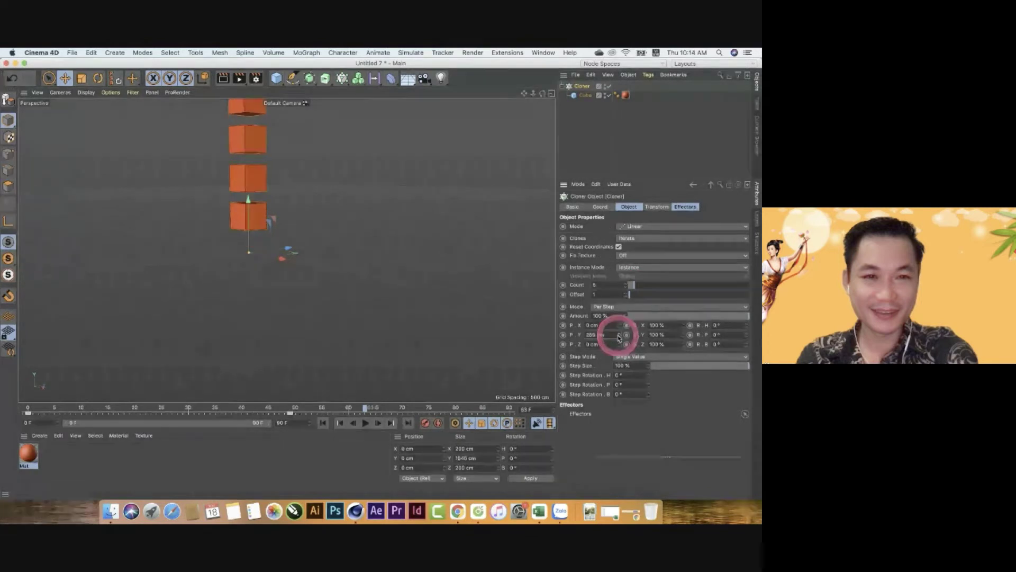
- Set the cloner's Mode to Object
{"action": "left_click", "coordinate": [639, 227]}
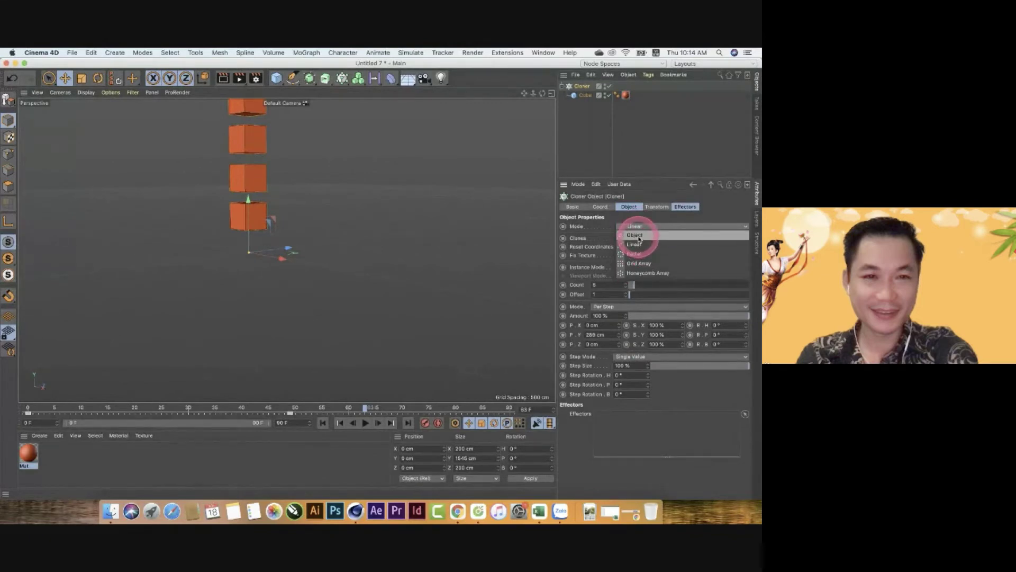
{"action": "left_click", "coordinate": [638, 239]}
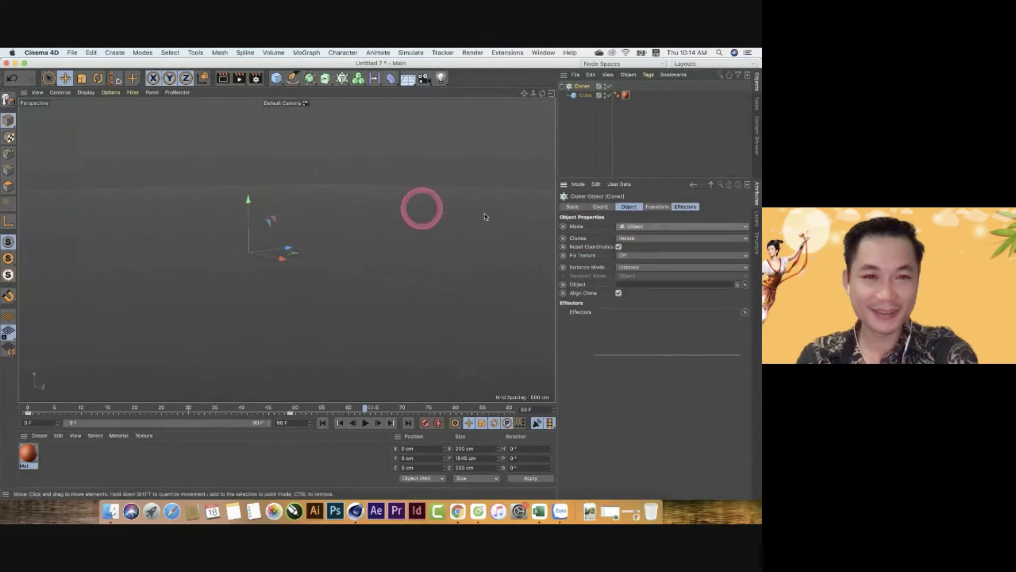
{"action": "left_click", "coordinate": [639, 226]}
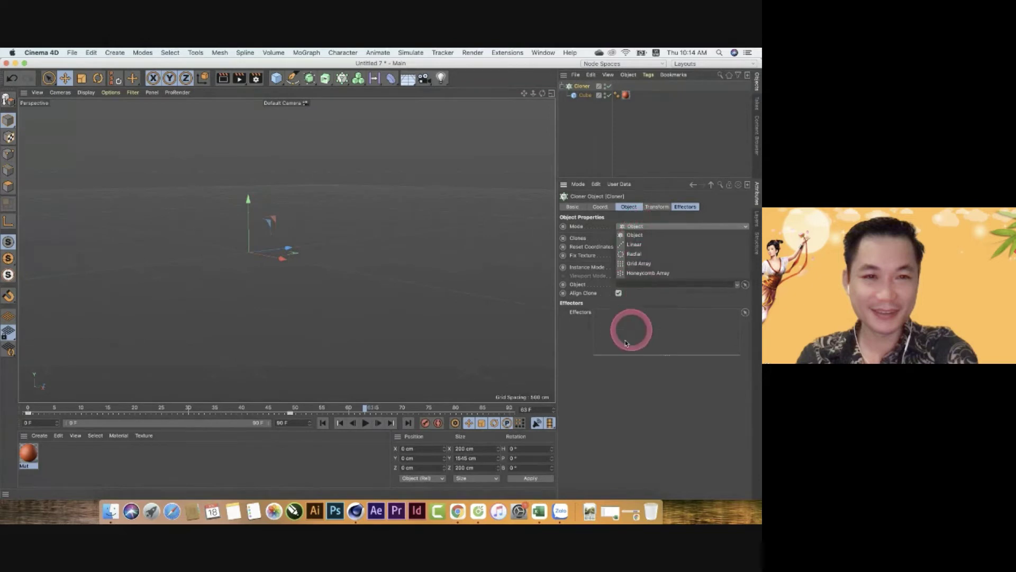
{"action": "left_click", "coordinate": [580, 139]}
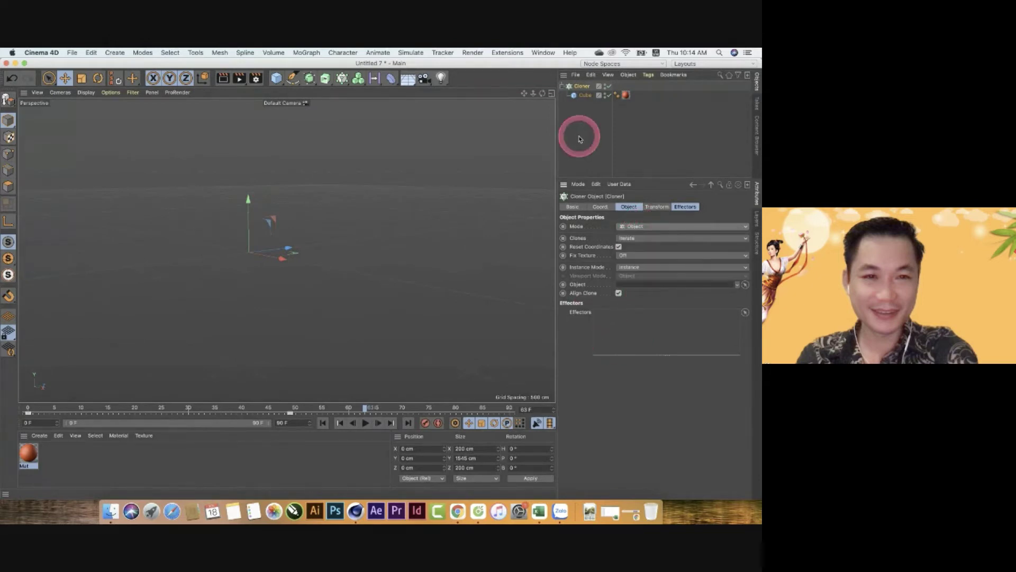
- Select the Cloner and Cube together and delete them
{"action": "left_click", "coordinate": [581, 95]}
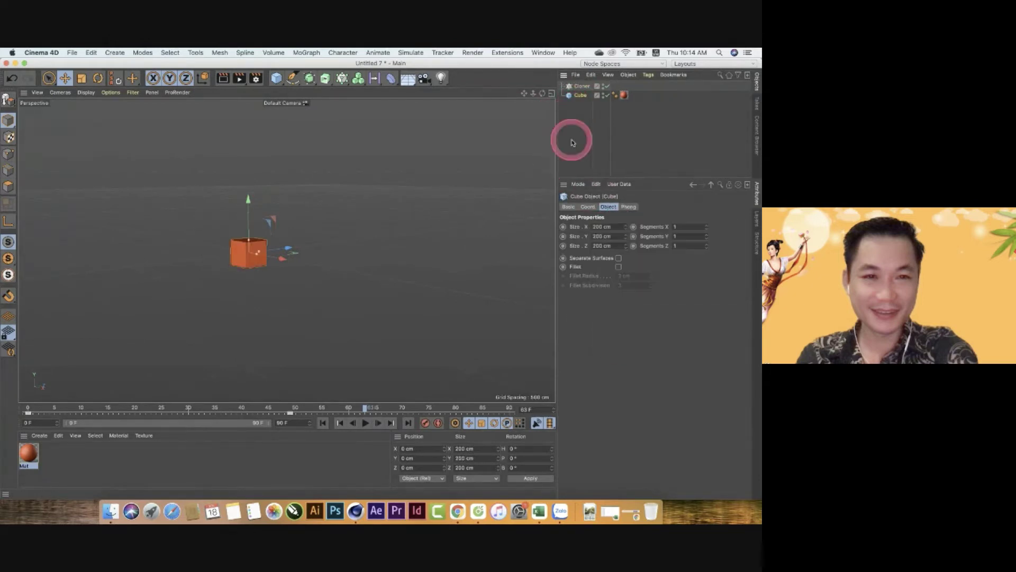
{"action": "left_click", "coordinate": [336, 241]}
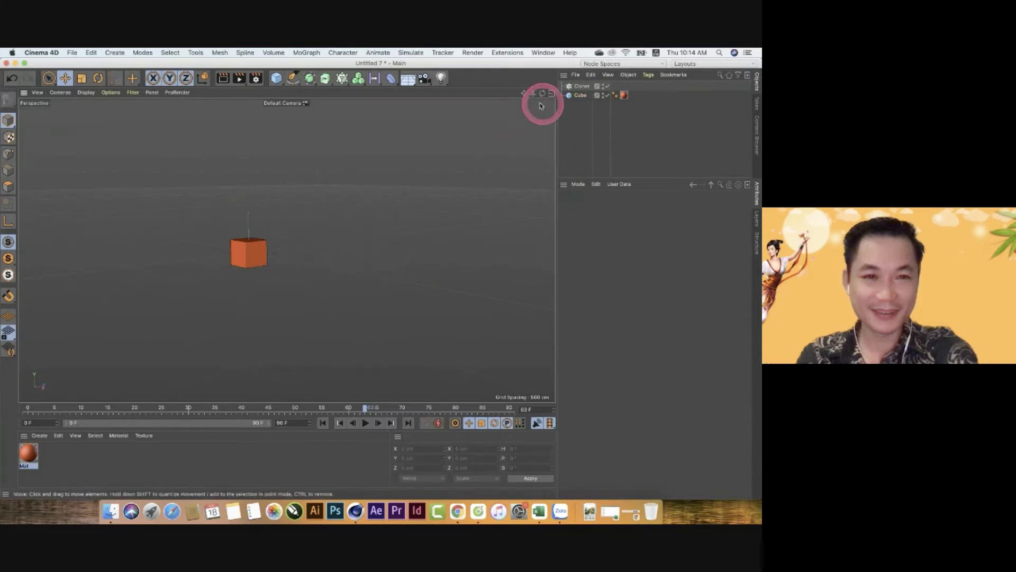
{"action": "mouse_move", "coordinate": [533, 93]}
{"action": "left_mouse_down"}
{"action": "mouse_move", "coordinate": [383, 256]}
{"action": "mouse_move", "coordinate": [370, 207]}
{"action": "left_mouse_up"}
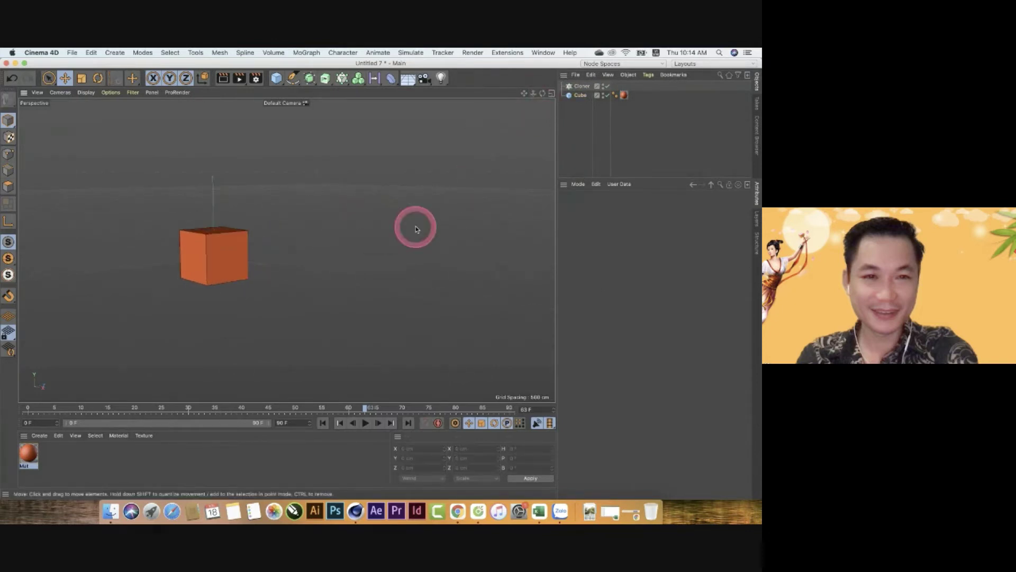
{"action": "left_click_drag", "start_coordinate": [635, 127], "coordinate": [566, 84]}
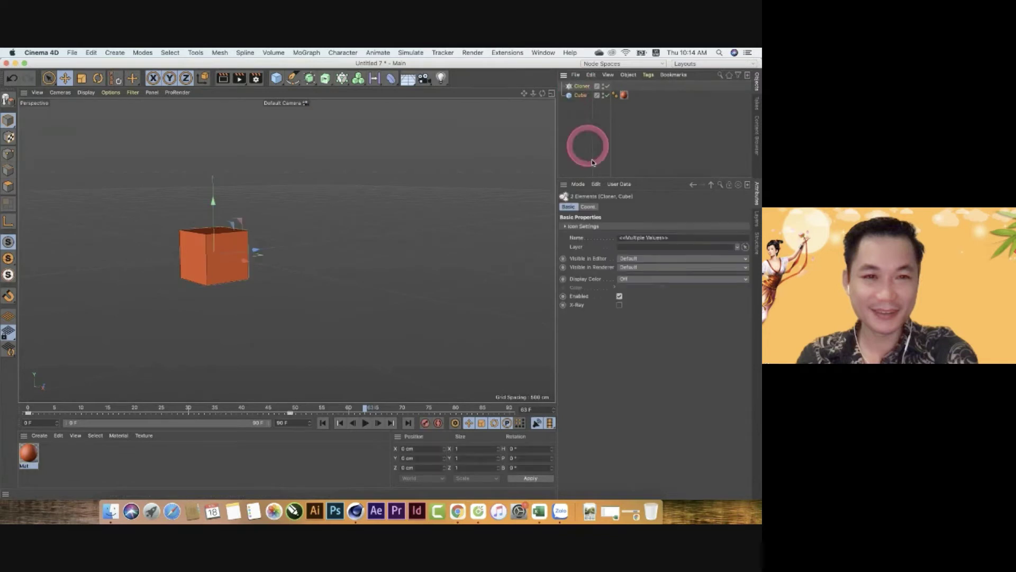
{"action": "key", "text": "Delete"}
- Add a new Sphere and set its radius to 428 cm
{"action": "left_click_drag", "start_coordinate": [276, 78], "coordinate": [475, 117]}
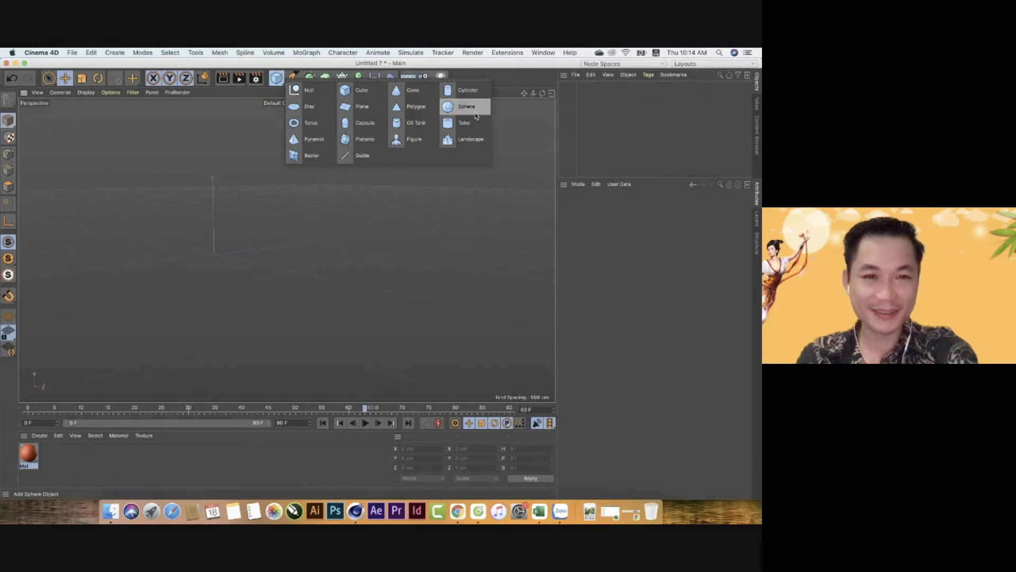
{"action": "left_click", "coordinate": [475, 110]}
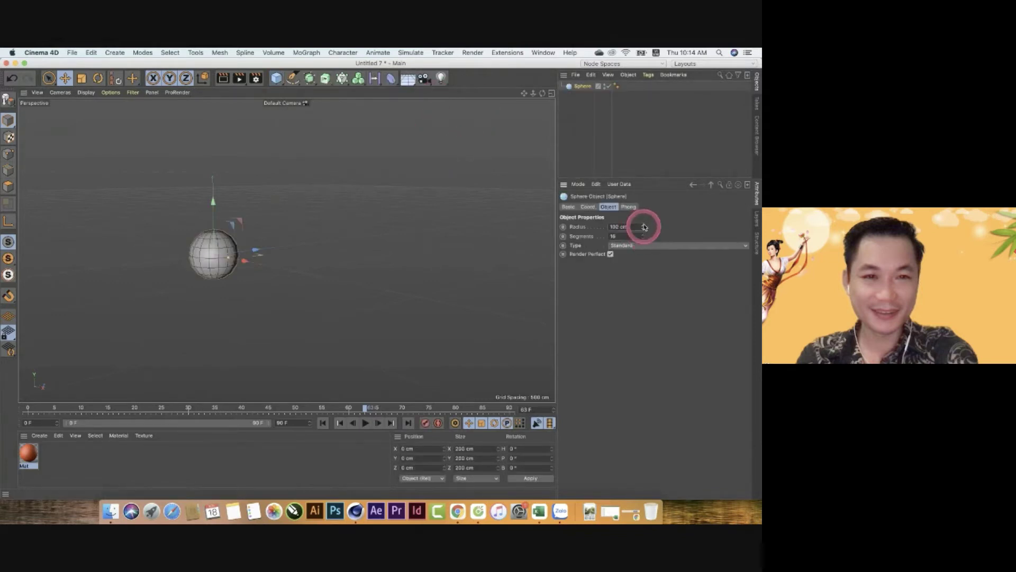
{"action": "left_click_drag", "start_coordinate": [644, 227], "coordinate": [644, 215]}
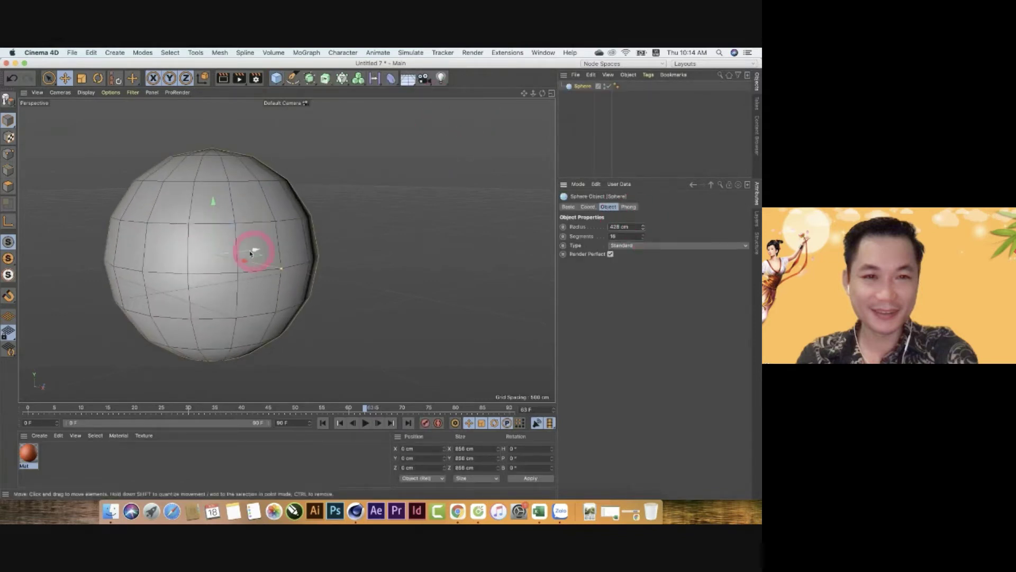
- Duplicate the orange material as Mat.1, make it pure white, and apply it to the sphere
{"action": "left_click", "coordinate": [30, 454]}
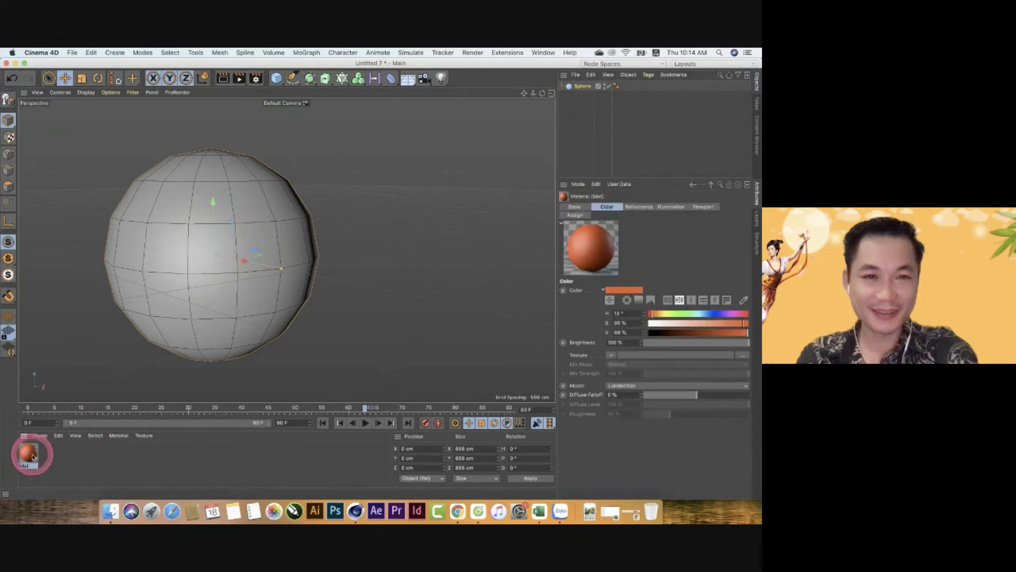
{"action": "left_click_drag", "start_coordinate": [30, 456], "coordinate": [87, 456], "text": "ctrl"}
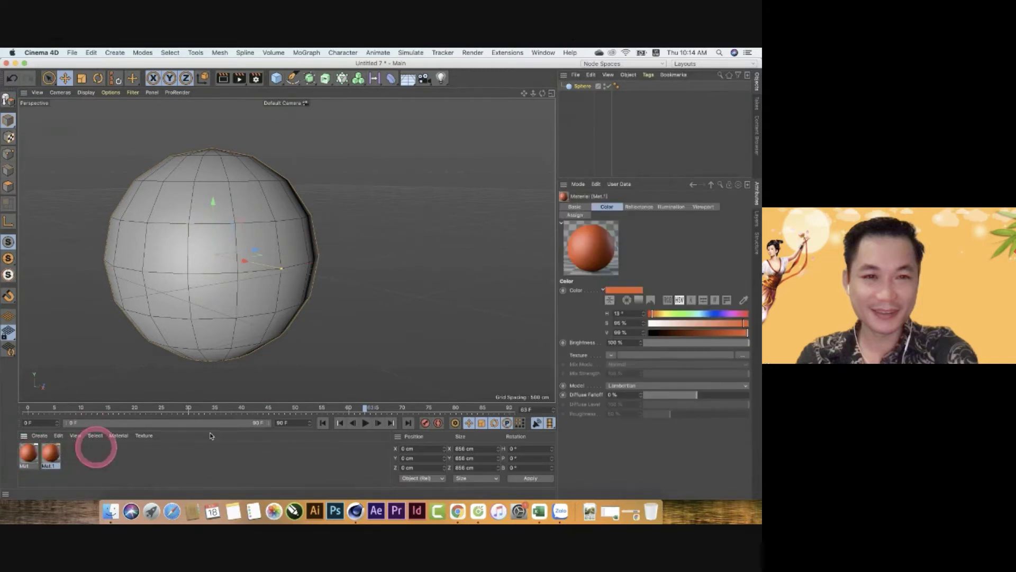
{"action": "left_click", "coordinate": [652, 323]}
{"action": "left_click_drag", "start_coordinate": [710, 337], "coordinate": [760, 334]}
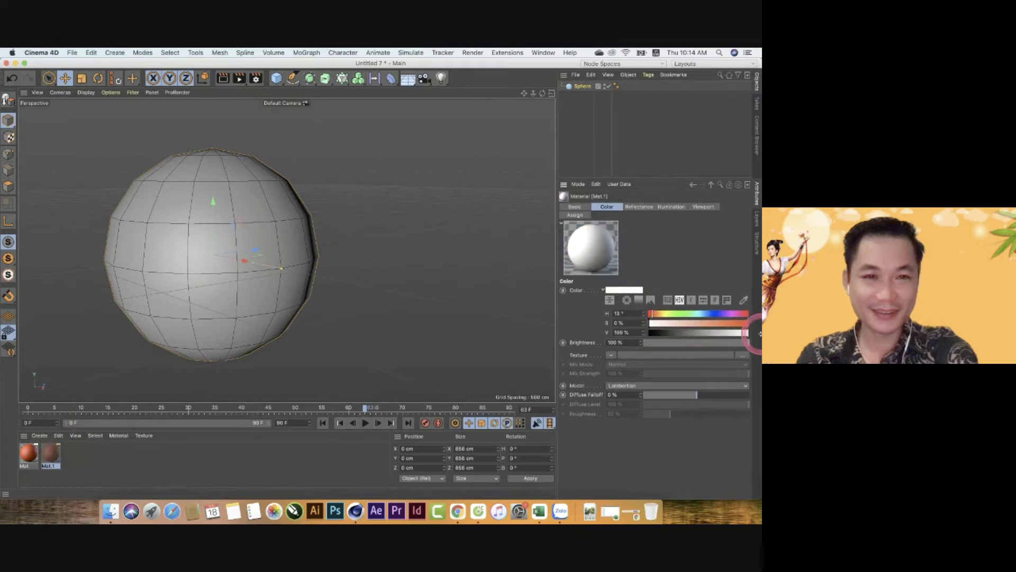
{"action": "left_click_drag", "start_coordinate": [51, 453], "coordinate": [222, 297]}
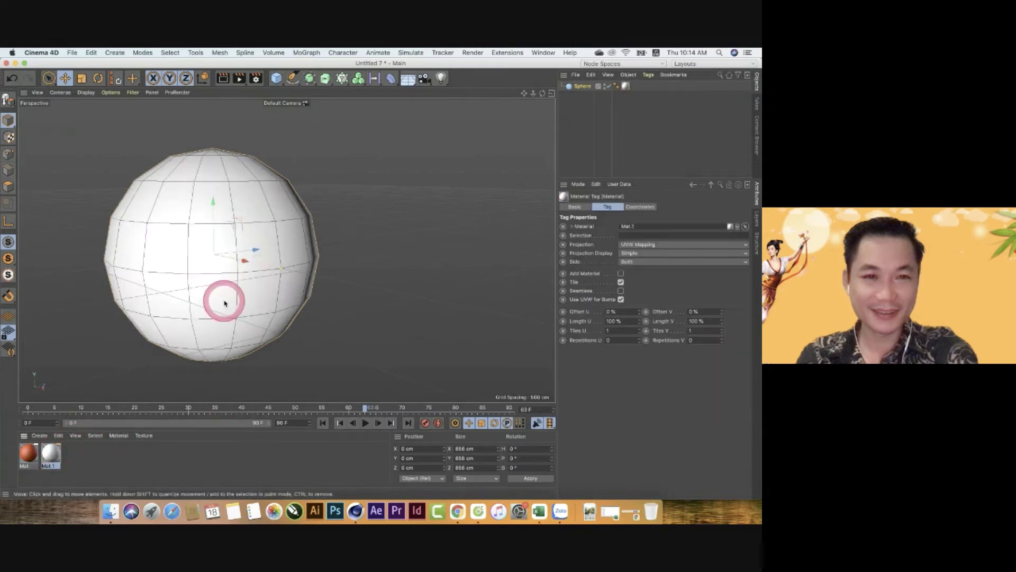
- Set the sphere's Phong angle to 0° for flat, faceted shading
{"action": "left_click", "coordinate": [583, 86]}
{"action": "left_click", "coordinate": [629, 206]}
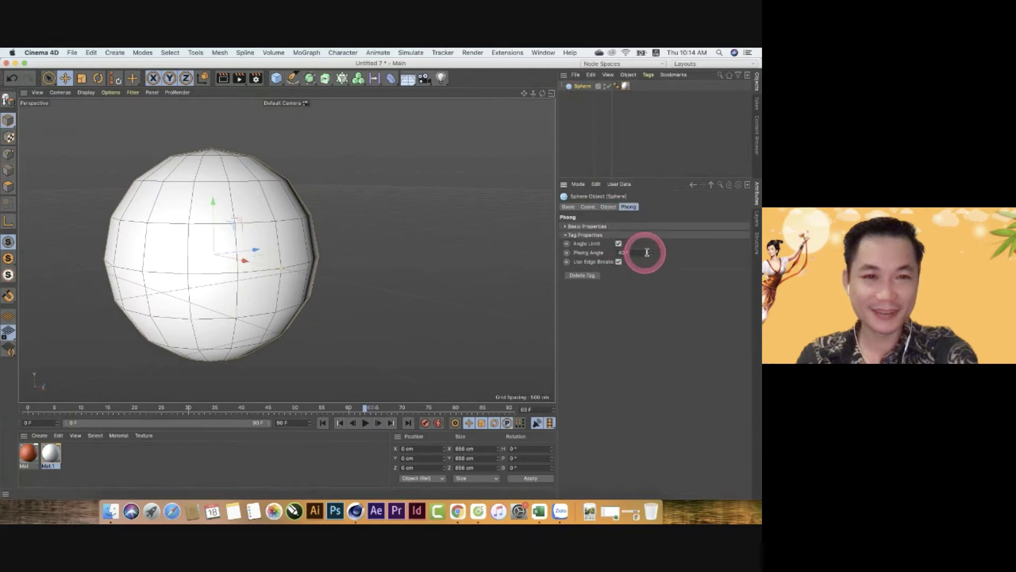
{"action": "left_click_drag", "start_coordinate": [652, 254], "coordinate": [651, 250]}
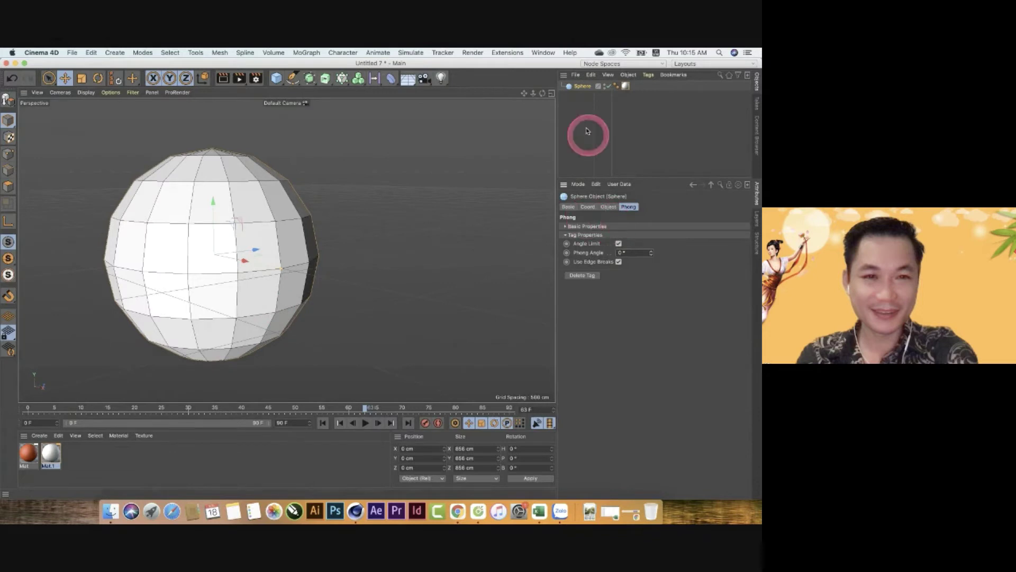
- Rename the sphere to 'Object'
{"action": "left_click", "coordinate": [585, 108]}
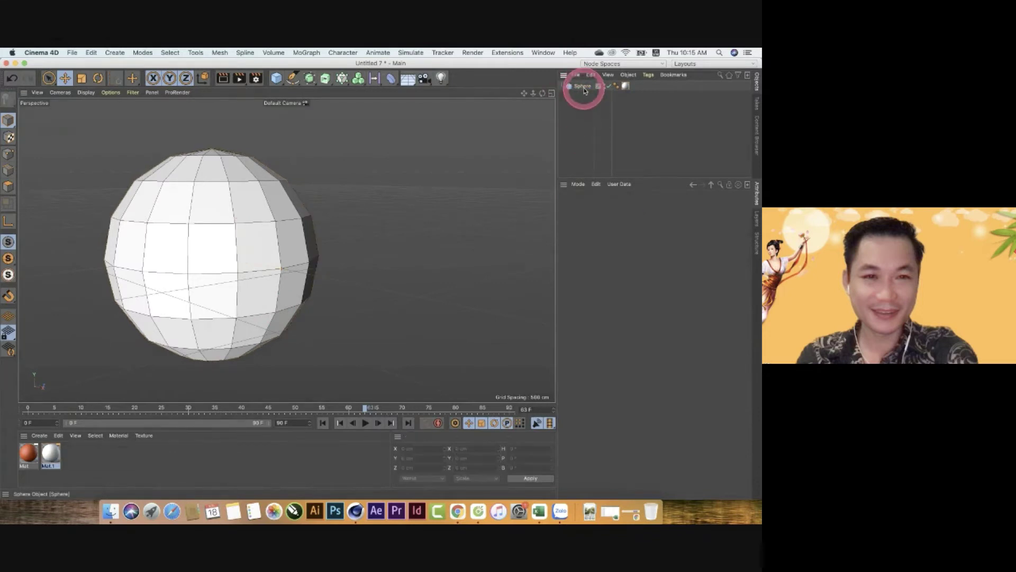
{"action": "left_click", "coordinate": [583, 86]}
{"action": "double_click", "coordinate": [583, 87]}
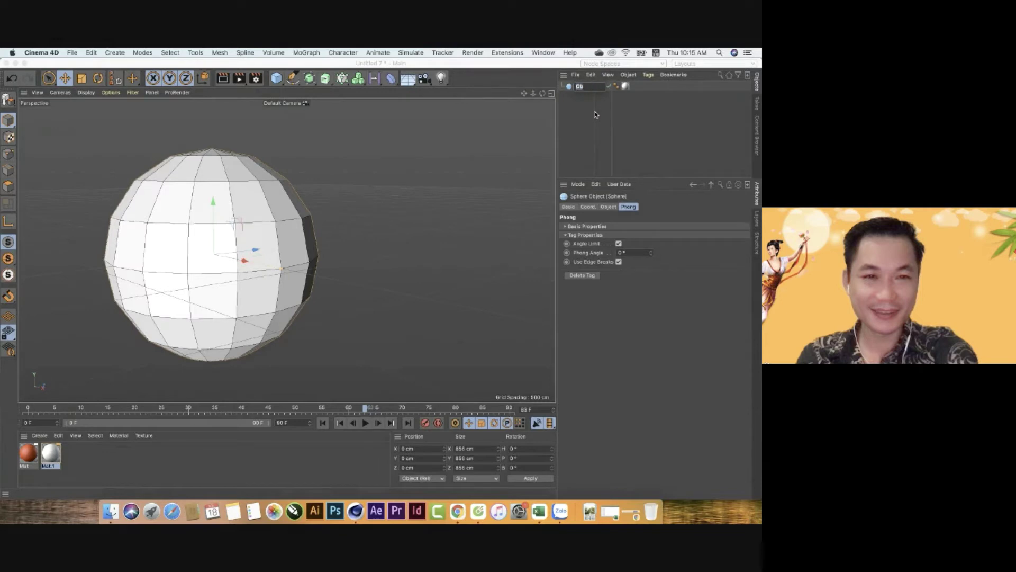
{"action": "key", "text": "Return"}
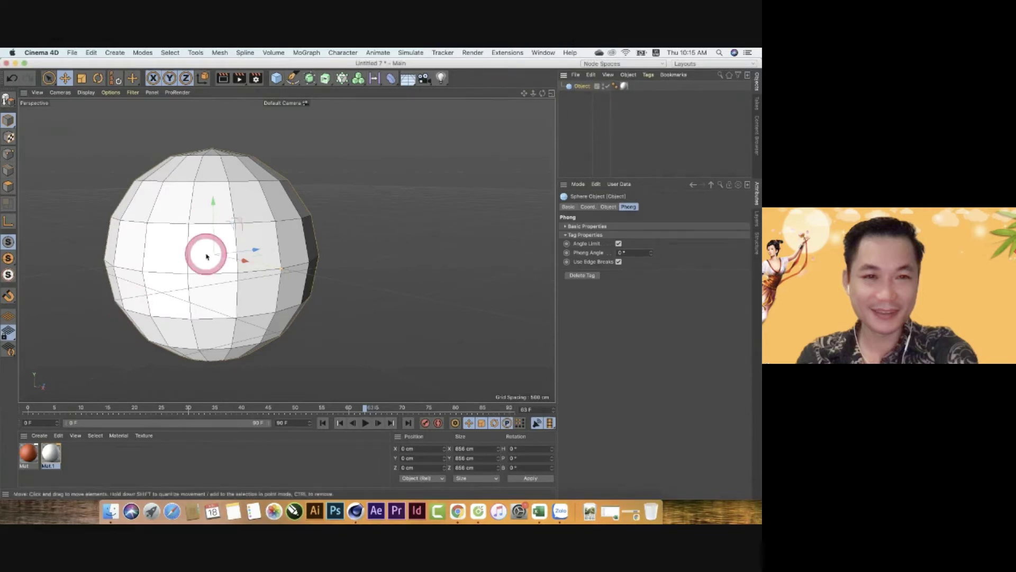
- Add a Platonic, move it beside the sphere, and shrink its radius to 48 cm
{"action": "left_click", "coordinate": [274, 85]}
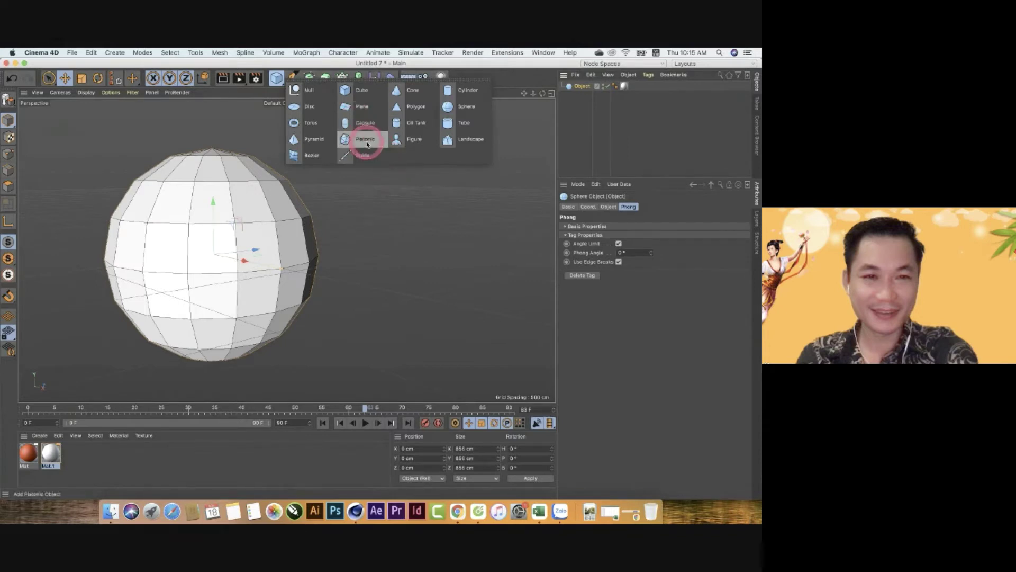
{"action": "left_click", "coordinate": [364, 138]}
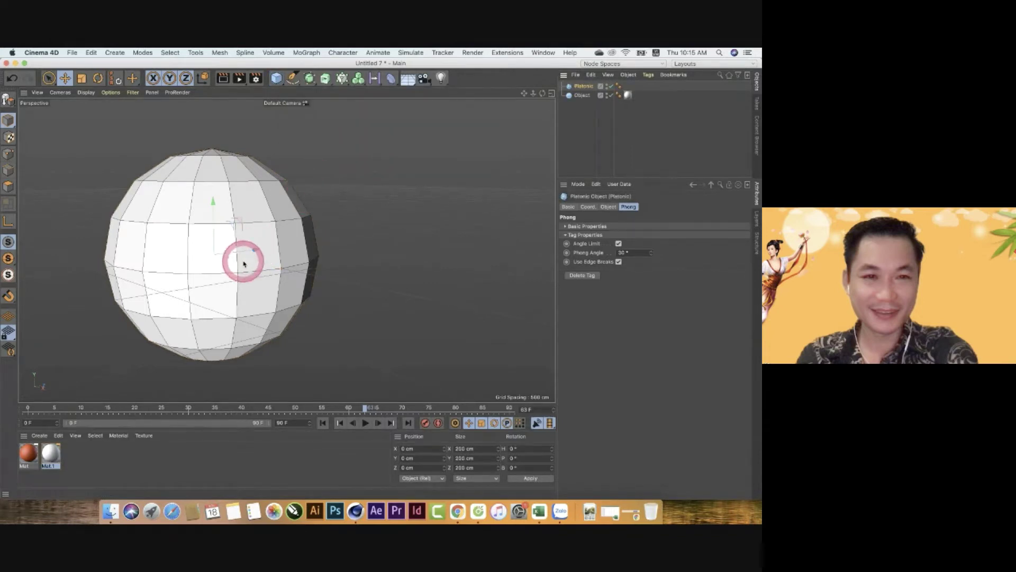
{"action": "left_click_drag", "start_coordinate": [243, 263], "coordinate": [412, 312]}
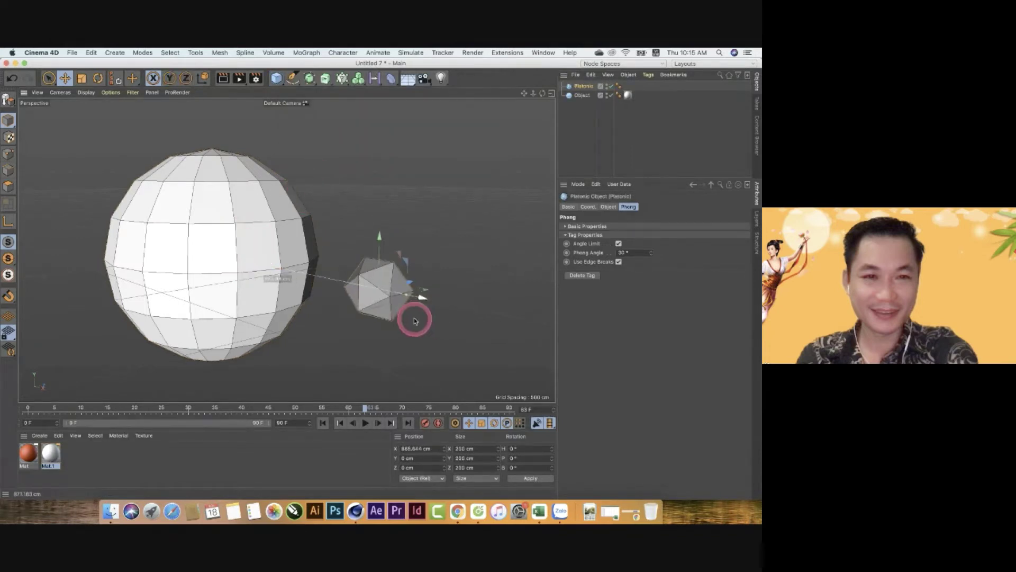
{"action": "left_click", "coordinate": [608, 206]}
{"action": "left_click_drag", "start_coordinate": [631, 227], "coordinate": [632, 229]}
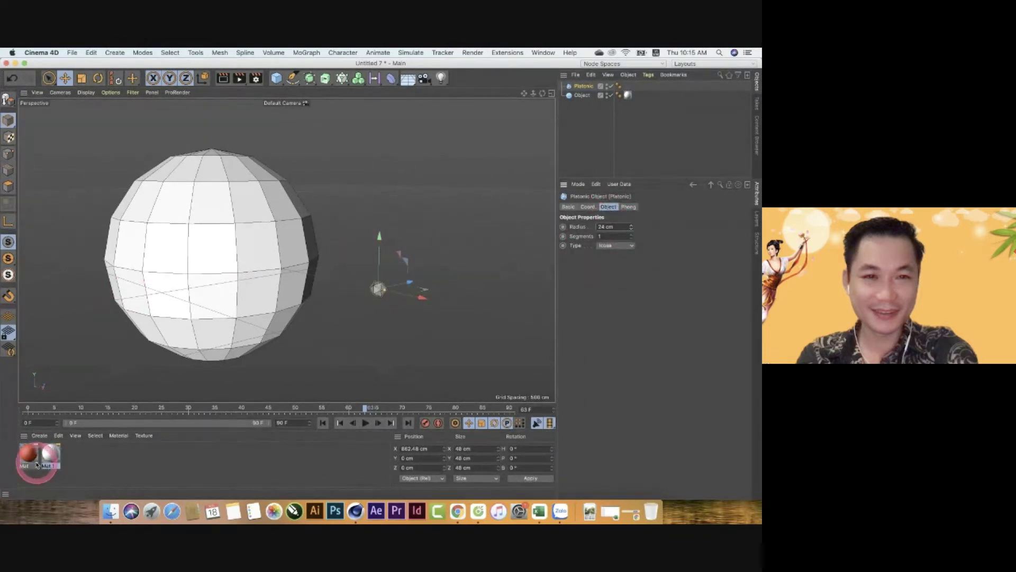
- Apply the orange material to the Platonic and slide it to about 777 cm on X
{"action": "left_click_drag", "start_coordinate": [29, 454], "coordinate": [585, 88]}
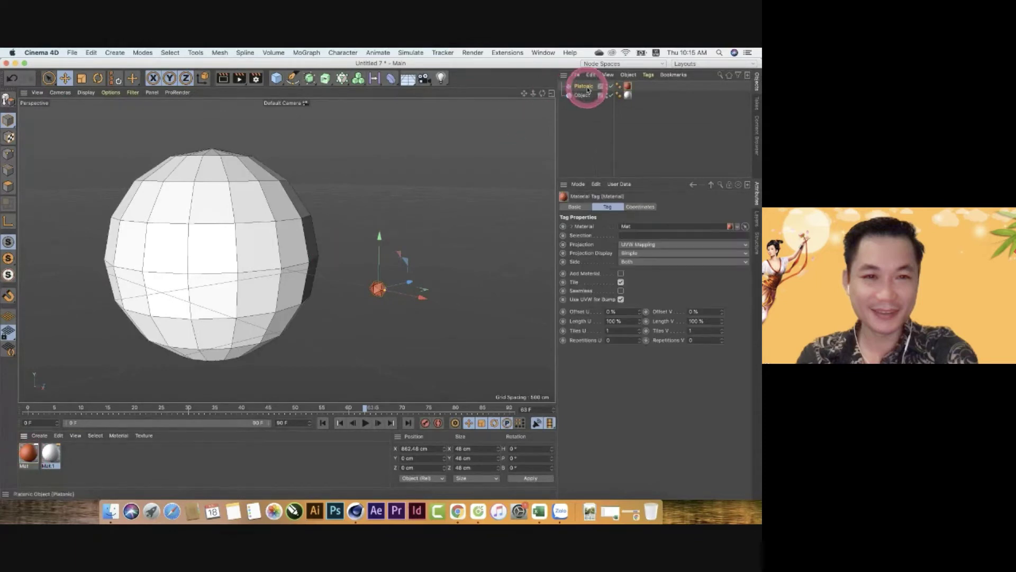
{"action": "mouse_move", "coordinate": [334, 342]}
{"action": "left_mouse_down", "text": "alt"}
{"action": "mouse_move", "coordinate": [211, 333]}
{"action": "mouse_move", "coordinate": [412, 335]}
{"action": "left_mouse_up", "text": "alt"}
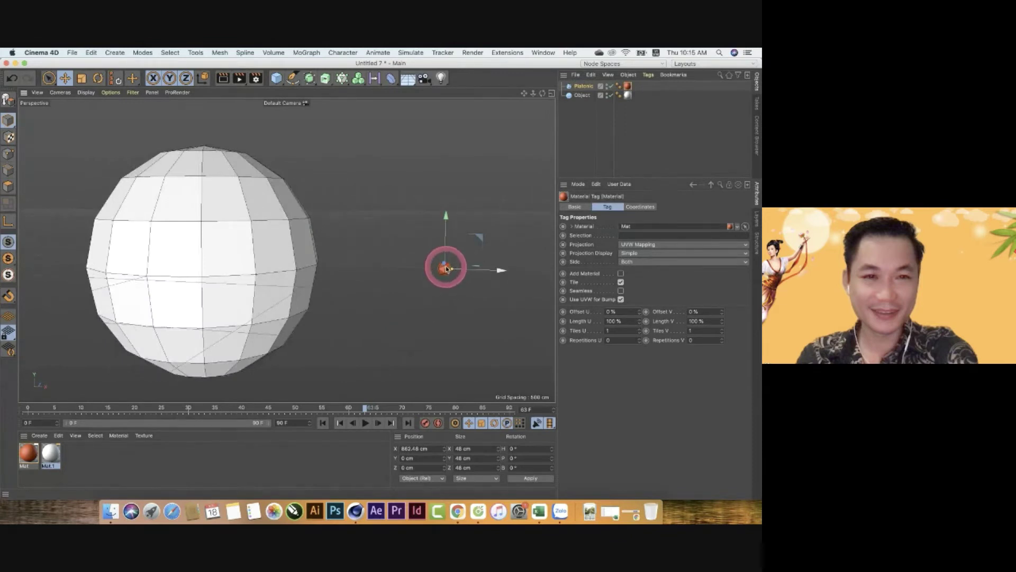
{"action": "left_click", "coordinate": [503, 272]}
{"action": "mouse_move", "coordinate": [503, 271]}
{"action": "left_mouse_down"}
{"action": "mouse_move", "coordinate": [250, 257]}
{"action": "mouse_move", "coordinate": [472, 286]}
{"action": "left_mouse_up"}
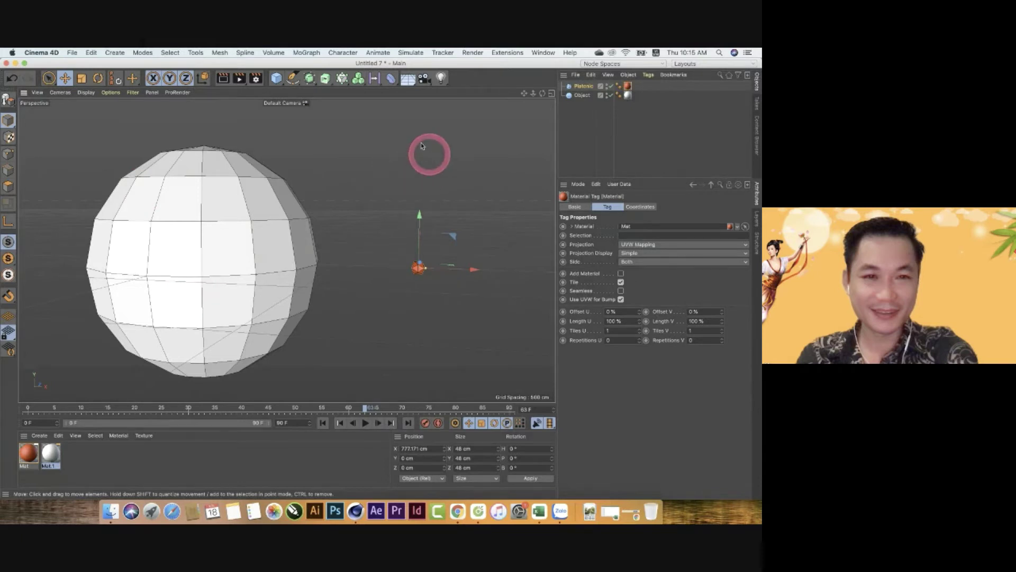
- Add a Cloner and nest the Platonic and Object under it
{"action": "left_click", "coordinate": [341, 79]}
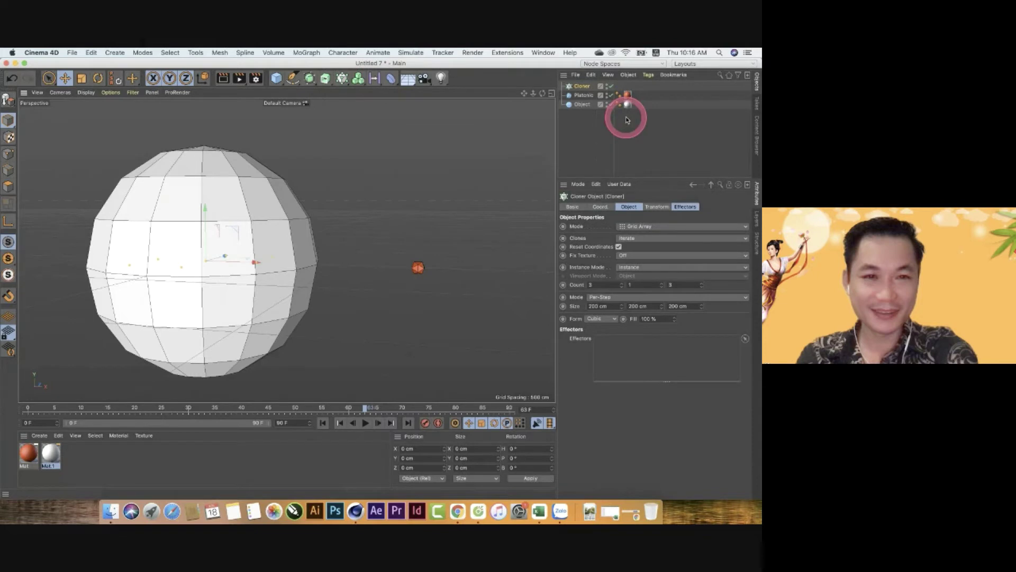
{"action": "left_click", "coordinate": [585, 96]}
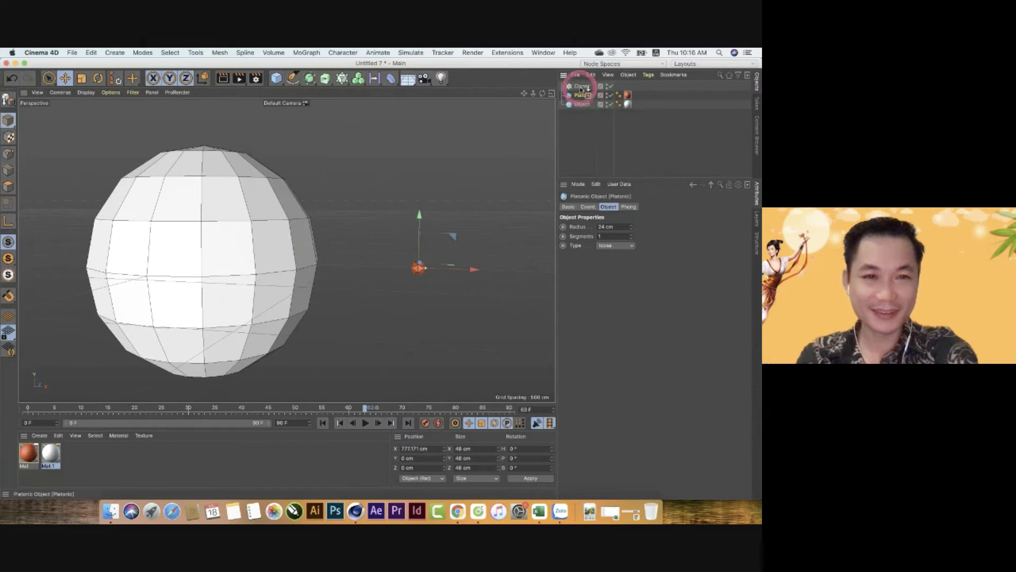
{"action": "left_click_drag", "start_coordinate": [581, 90], "coordinate": [581, 92]}
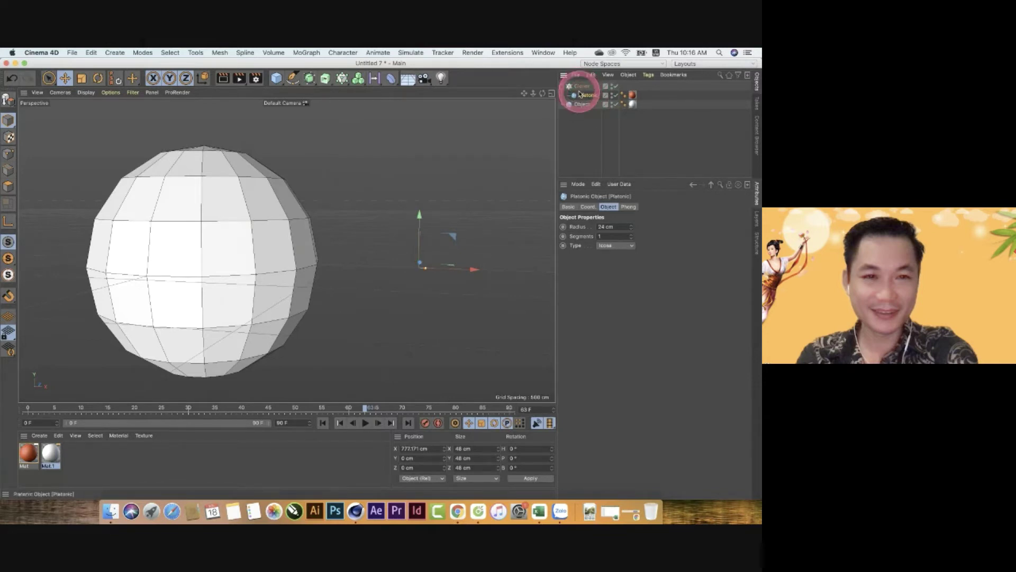
{"action": "left_click", "coordinate": [591, 163]}
{"action": "left_click", "coordinate": [586, 94]}
- Set the new Cloner's Mode to Object
{"action": "left_click", "coordinate": [583, 88]}
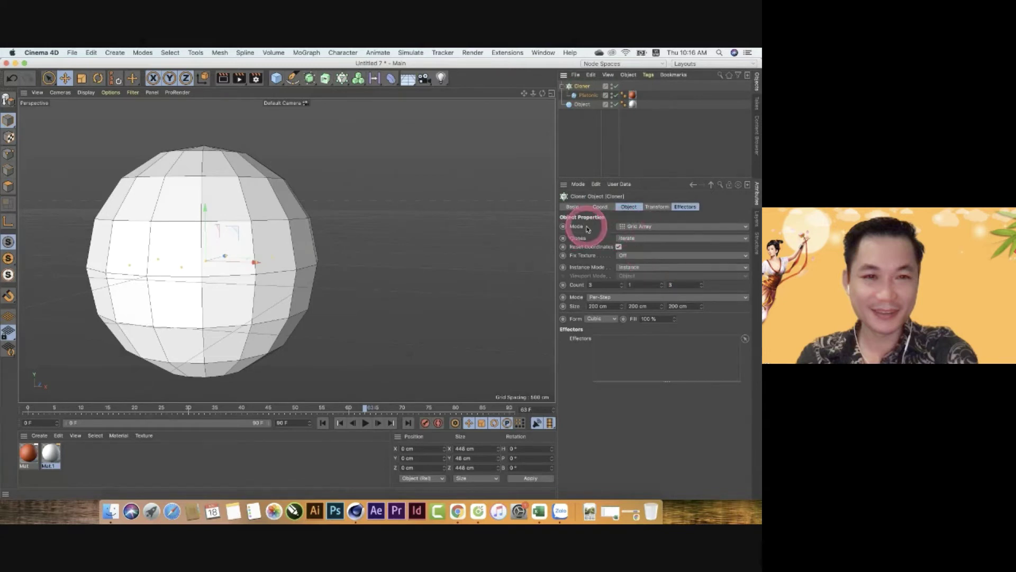
{"action": "left_click", "coordinate": [631, 227]}
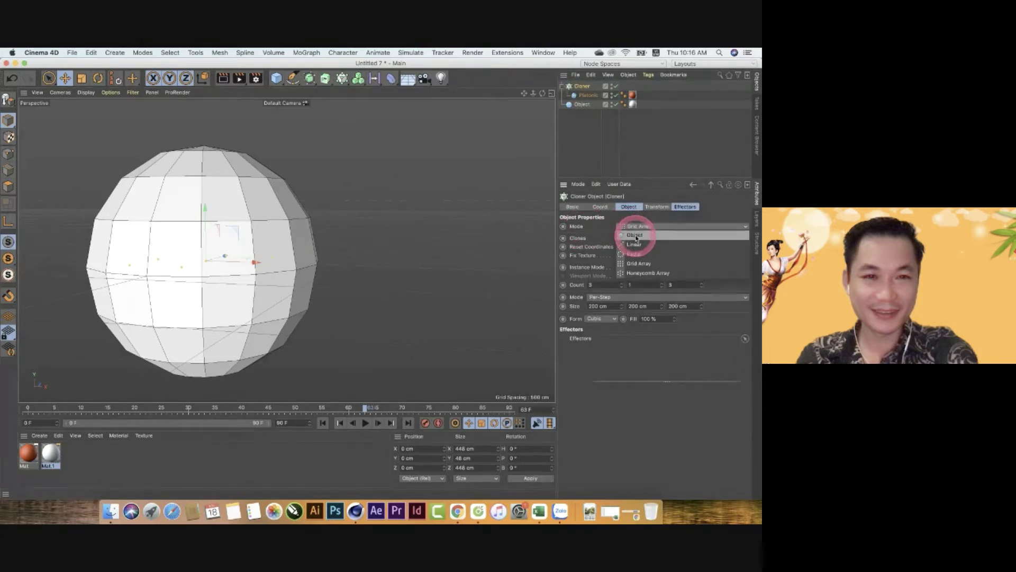
{"action": "left_click", "coordinate": [641, 237]}
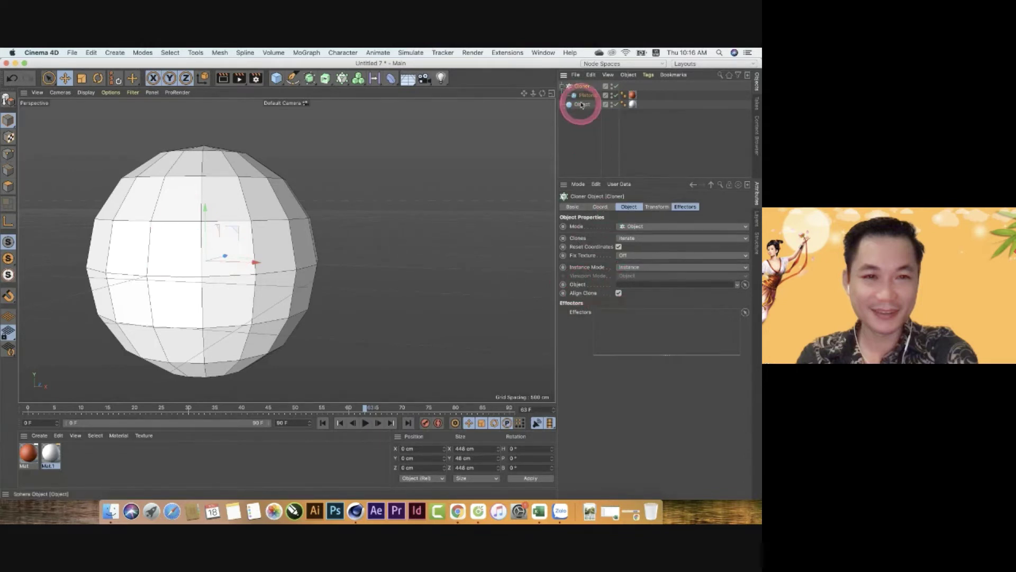
- Link the white sphere into the Cloner's Object field and adjust the clone Count to about 14
{"action": "left_click_drag", "start_coordinate": [581, 106], "coordinate": [611, 207]}
{"action": "left_click_drag", "start_coordinate": [636, 286], "coordinate": [637, 284]}
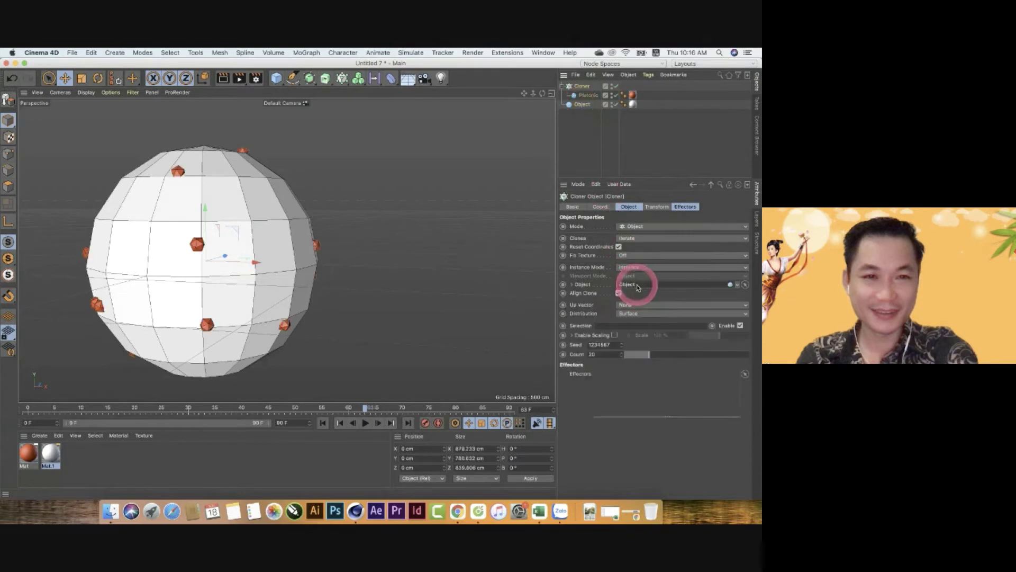
{"action": "left_click", "coordinate": [212, 333]}
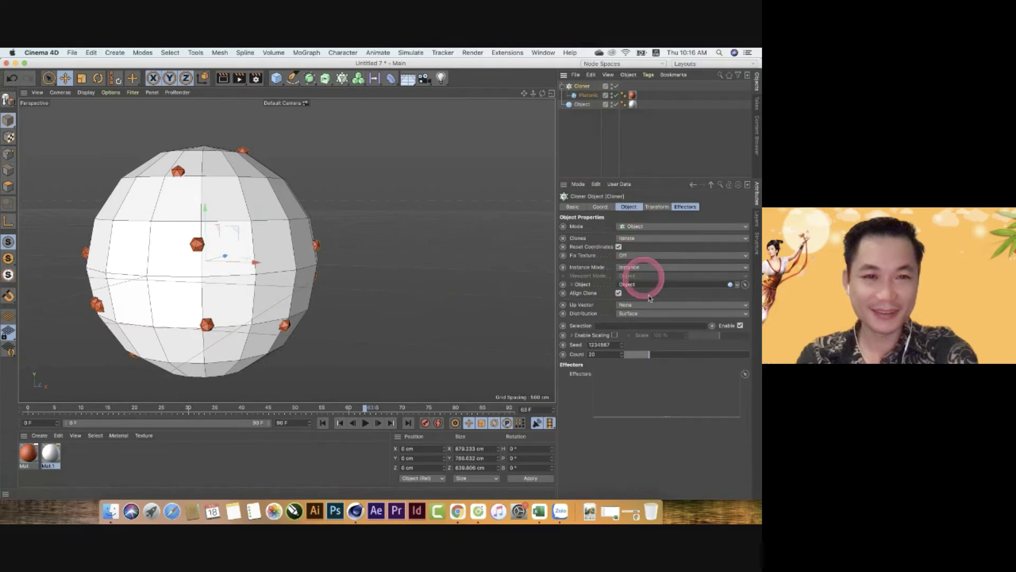
{"action": "double_click", "coordinate": [593, 354]}
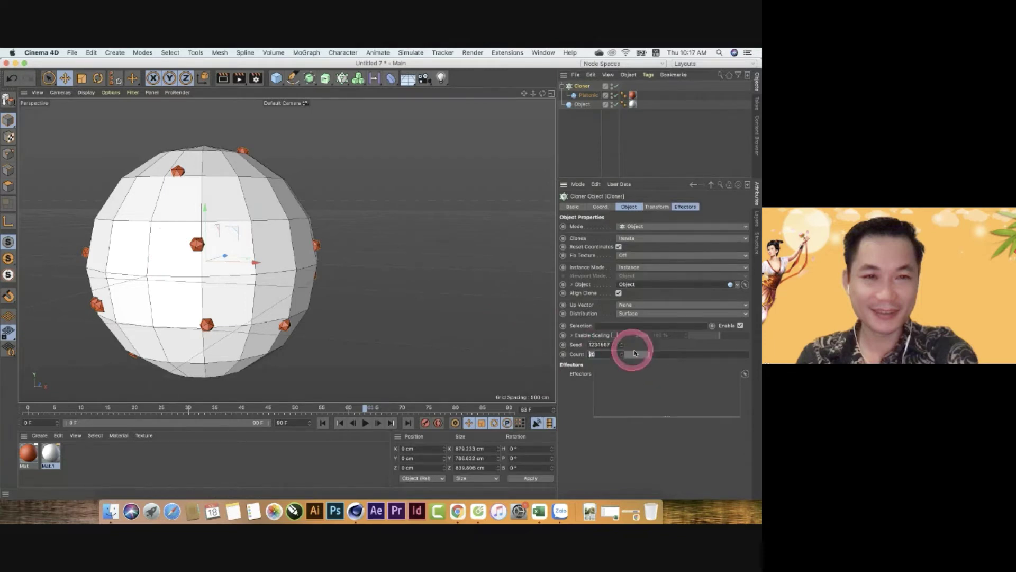
{"action": "left_click", "coordinate": [650, 359]}
{"action": "mouse_move", "coordinate": [650, 359]}
{"action": "left_mouse_down"}
{"action": "mouse_move", "coordinate": [696, 357]}
{"action": "mouse_move", "coordinate": [647, 350]}
{"action": "left_mouse_up"}
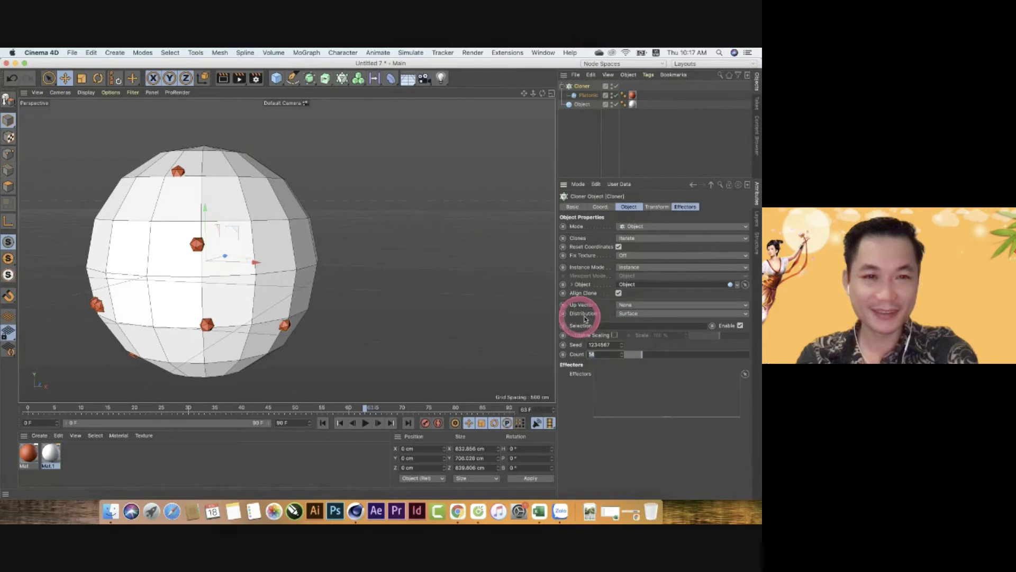
- Try Vertex then Edge distribution, shifting the clones' offset along each edge
{"action": "left_click", "coordinate": [669, 315]}
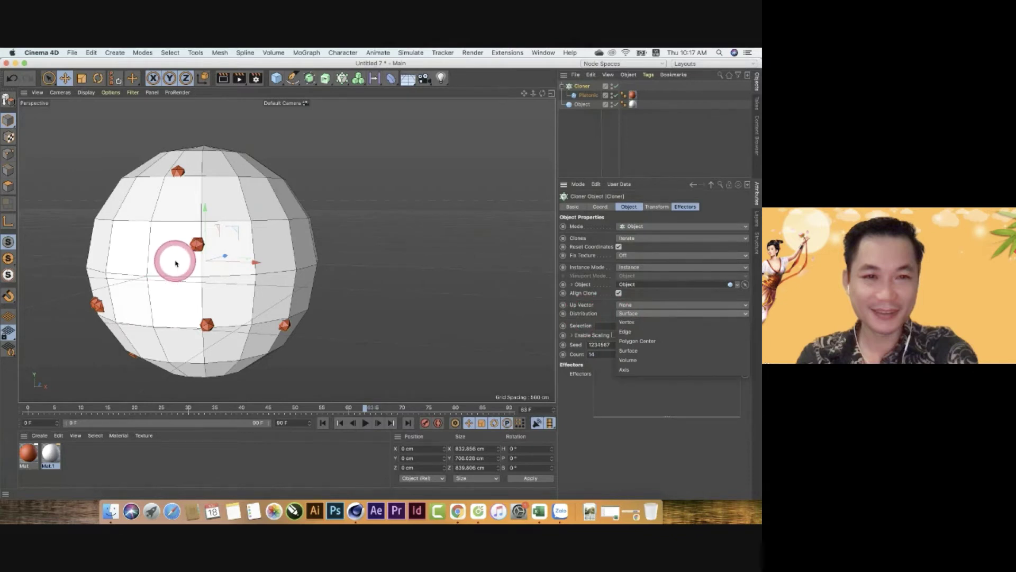
{"action": "left_click", "coordinate": [627, 322]}
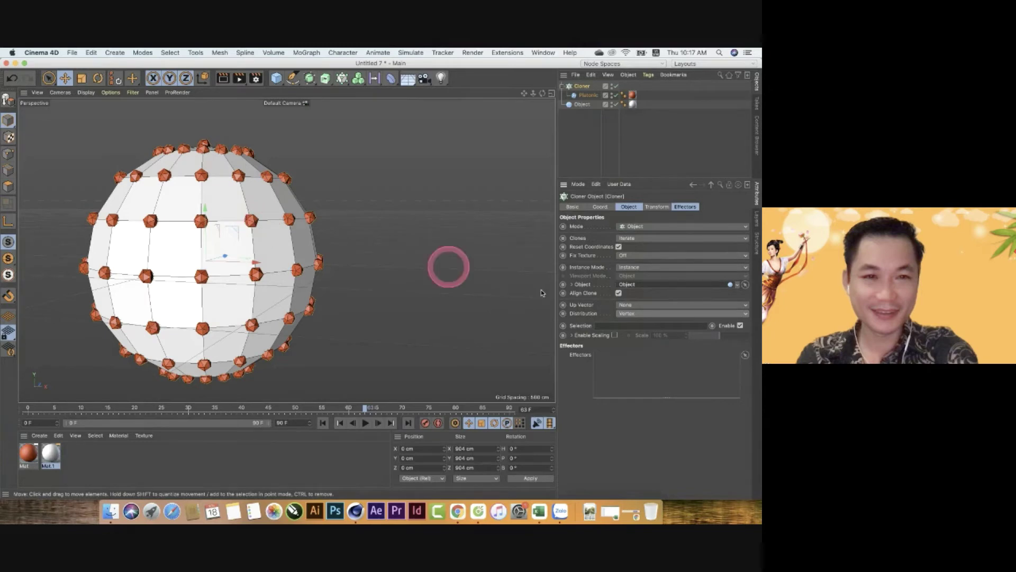
{"action": "left_click", "coordinate": [639, 316]}
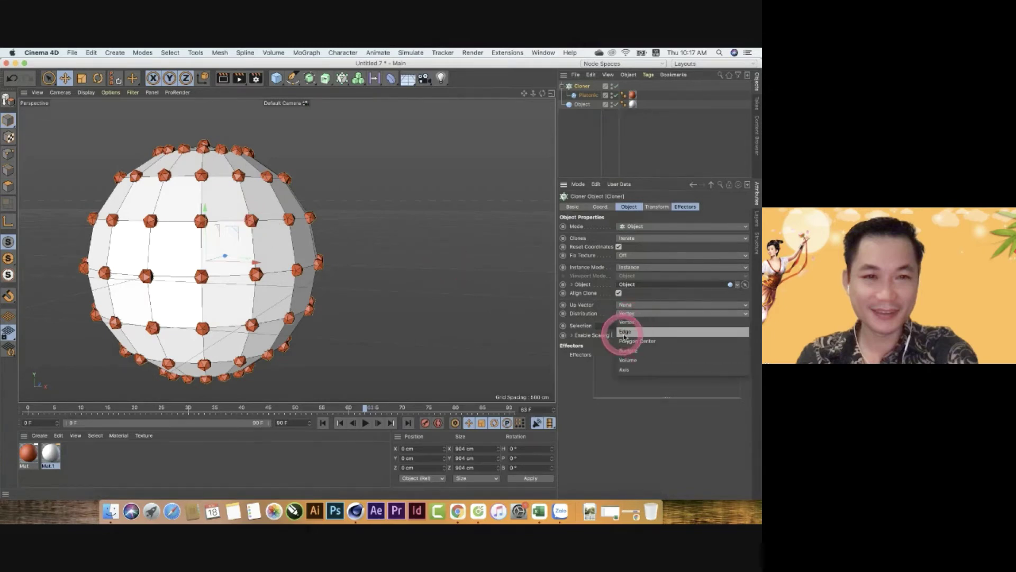
{"action": "left_click", "coordinate": [624, 332]}
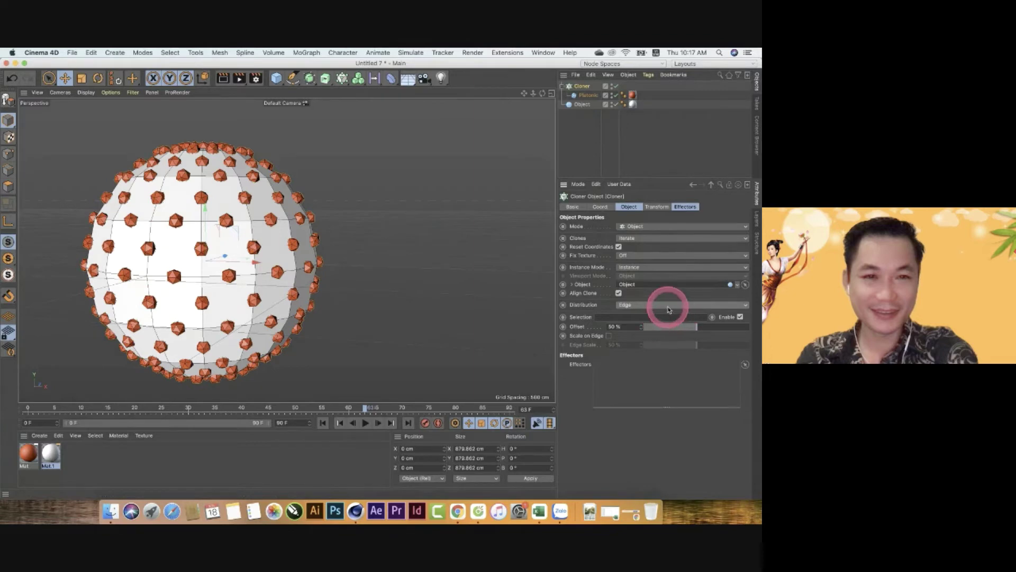
{"action": "mouse_move", "coordinate": [697, 326]}
{"action": "left_mouse_down"}
{"action": "mouse_move", "coordinate": [654, 329]}
{"action": "mouse_move", "coordinate": [741, 317]}
{"action": "mouse_move", "coordinate": [612, 327]}
{"action": "mouse_move", "coordinate": [724, 324]}
{"action": "mouse_move", "coordinate": [742, 313]}
{"action": "mouse_move", "coordinate": [680, 328]}
{"action": "left_mouse_up"}
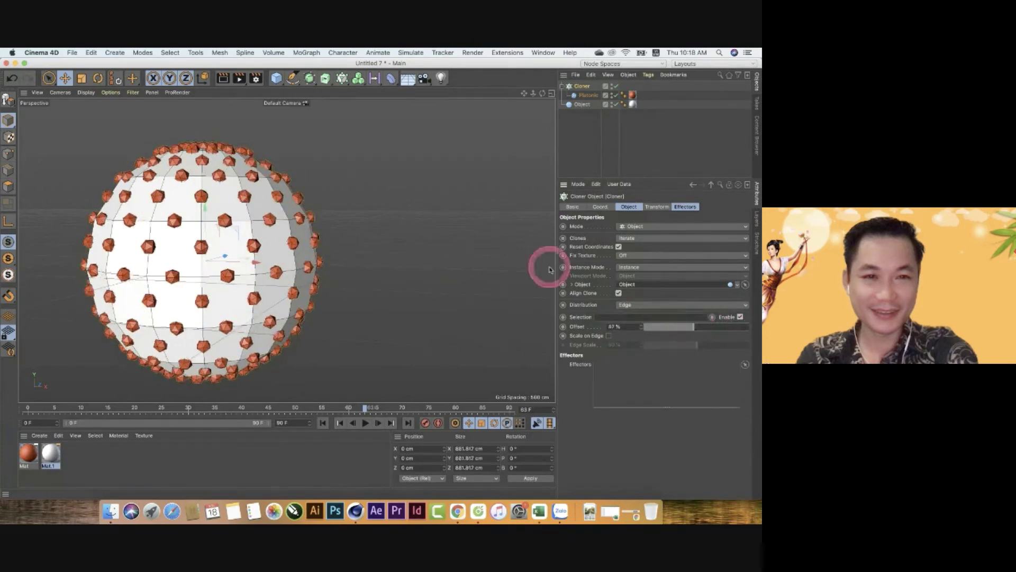
- Set the Cloner's Distribution to Polygon Center
{"action": "left_click", "coordinate": [646, 307]}
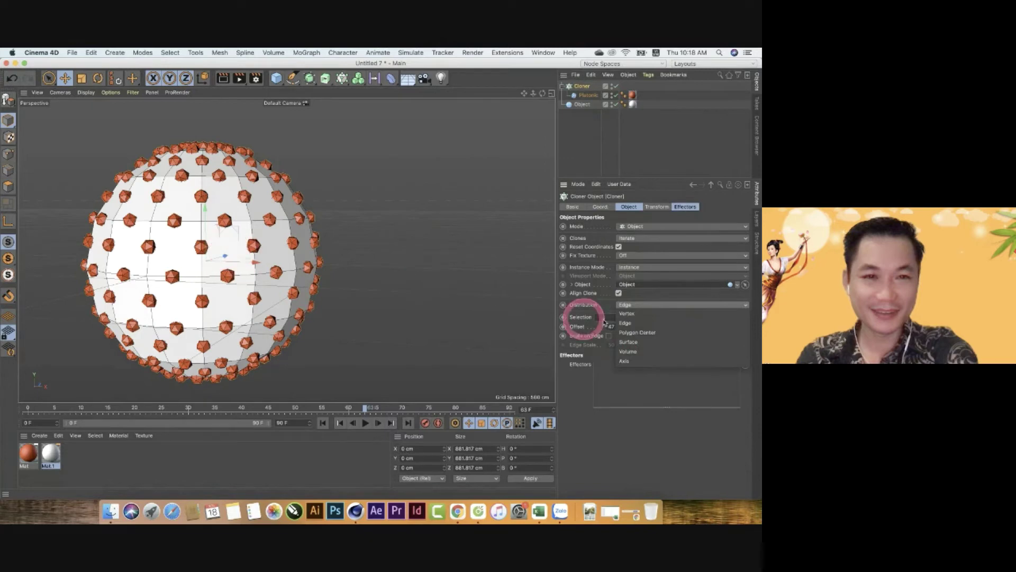
{"action": "left_click", "coordinate": [636, 305]}
{"action": "left_click", "coordinate": [641, 332]}
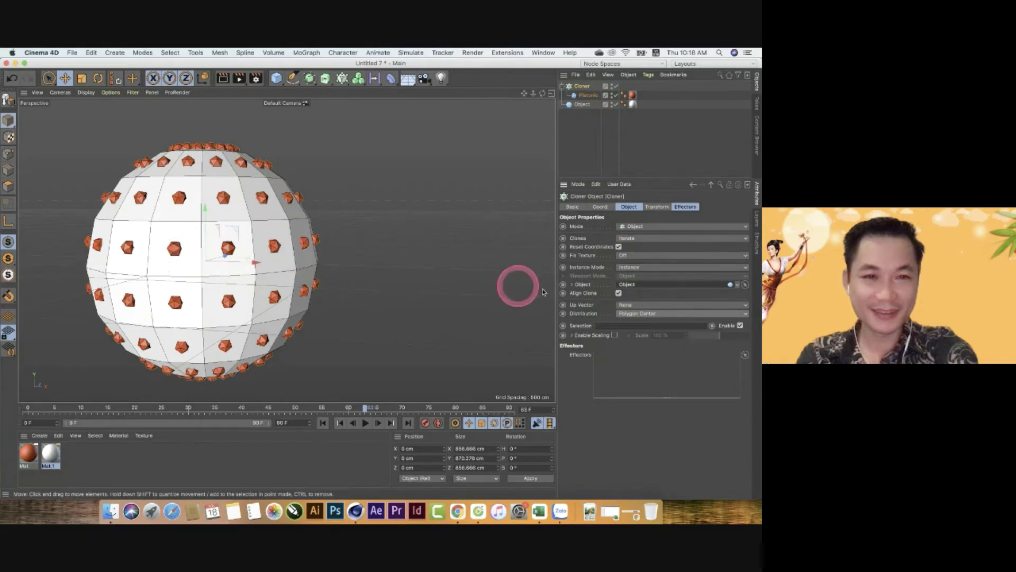
- Try Volume distribution, toggling Surface and Random modes, and reduce the Count to 20
{"action": "left_click", "coordinate": [641, 313]}
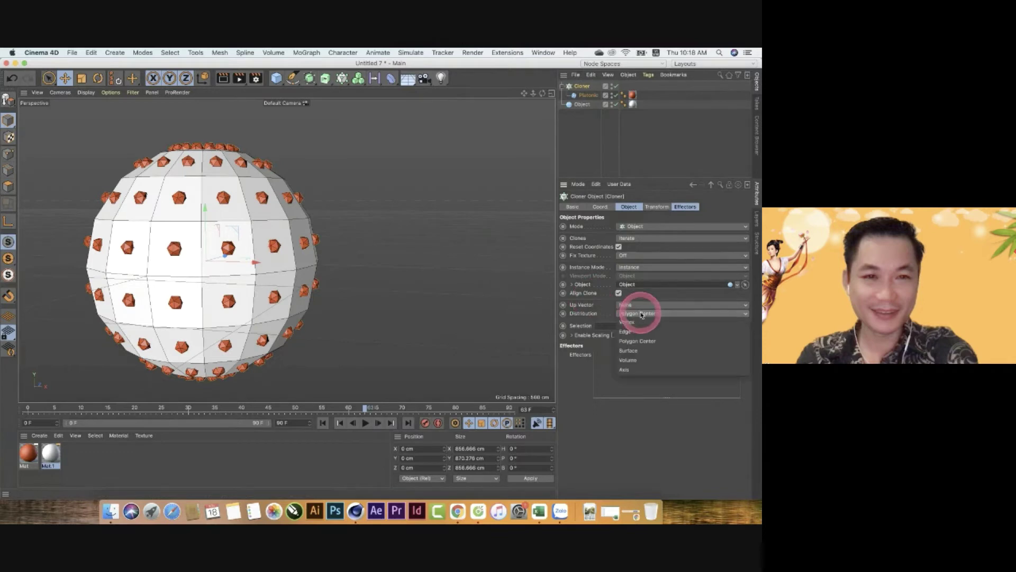
{"action": "left_click", "coordinate": [641, 360]}
{"action": "left_click", "coordinate": [649, 319]}
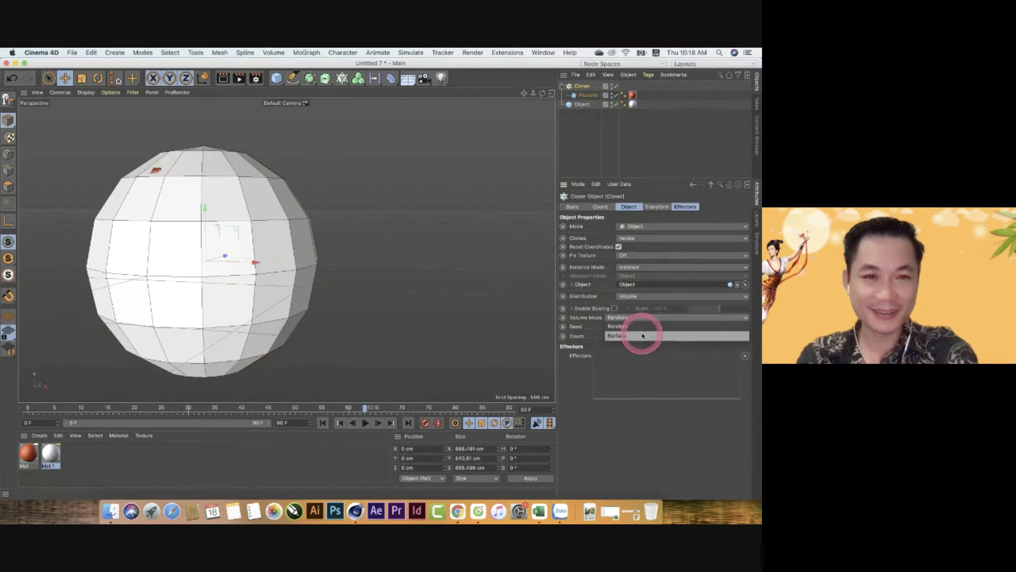
{"action": "left_click", "coordinate": [636, 336]}
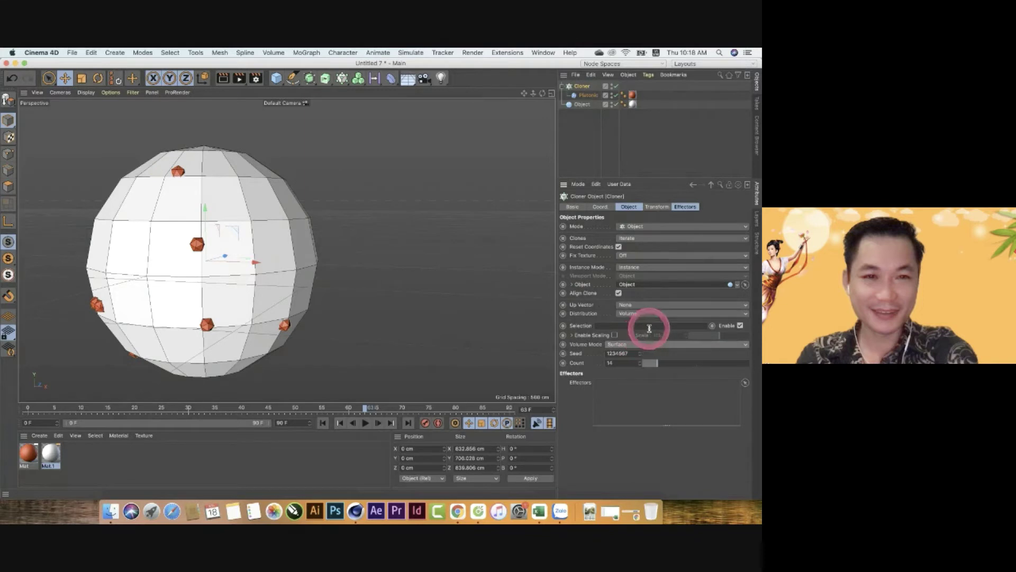
{"action": "left_click", "coordinate": [651, 344]}
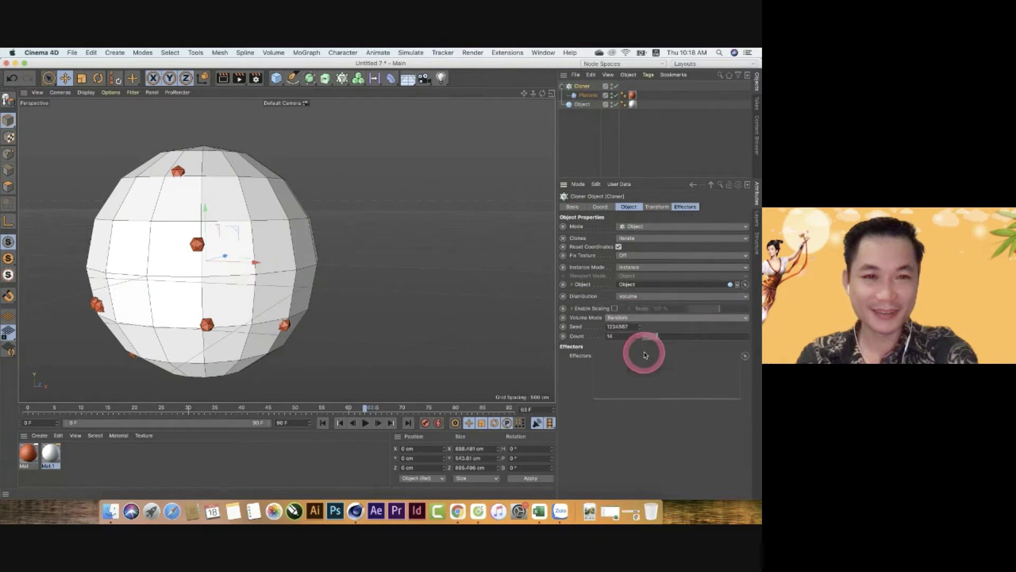
{"action": "left_click", "coordinate": [647, 319]}
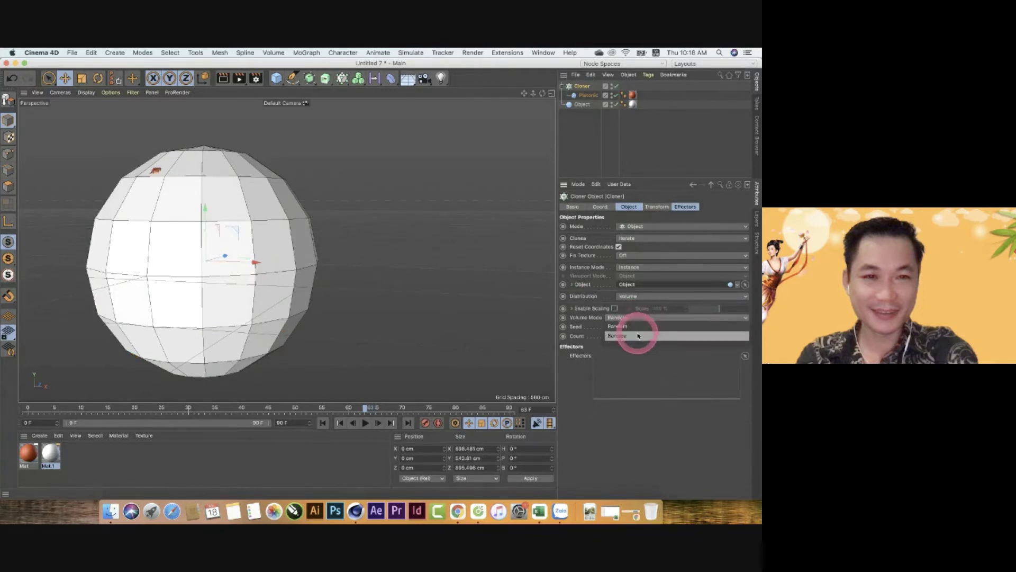
{"action": "left_click", "coordinate": [636, 334]}
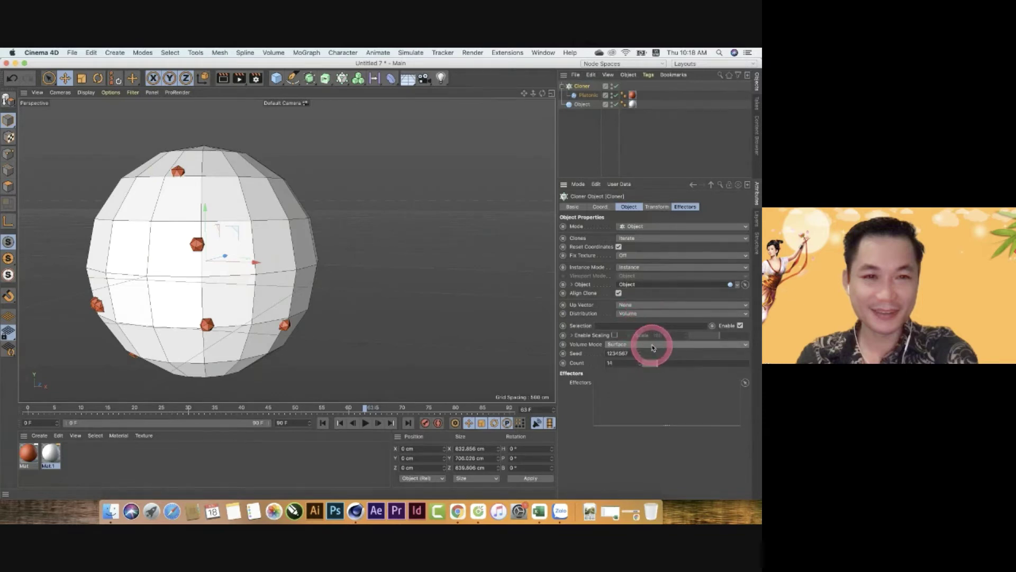
{"action": "left_click", "coordinate": [652, 348]}
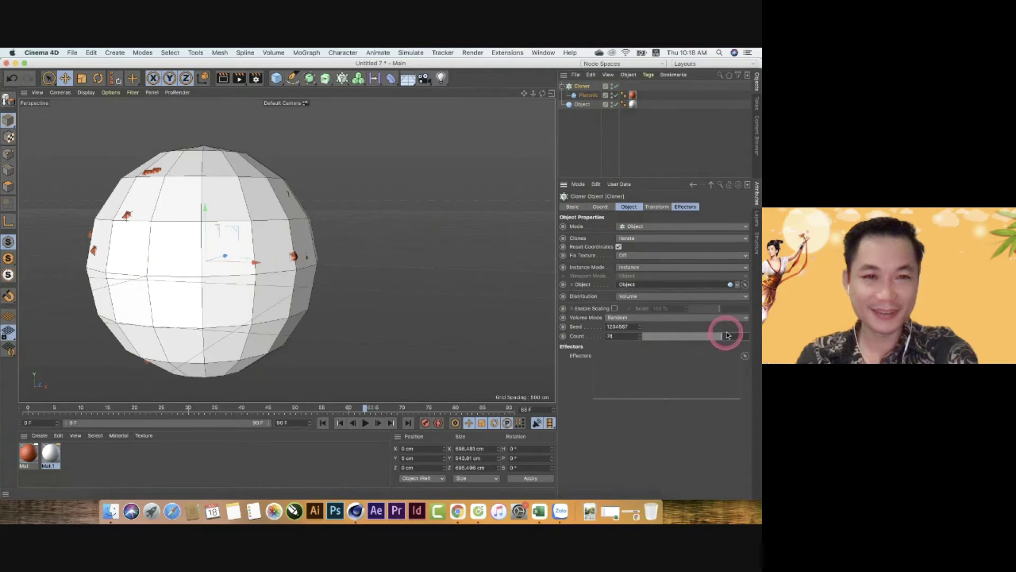
{"action": "mouse_move", "coordinate": [726, 335]}
{"action": "left_mouse_down"}
{"action": "mouse_move", "coordinate": [642, 334]}
{"action": "mouse_move", "coordinate": [739, 319]}
{"action": "mouse_move", "coordinate": [659, 336]}
{"action": "mouse_move", "coordinate": [696, 335]}
{"action": "left_mouse_up"}
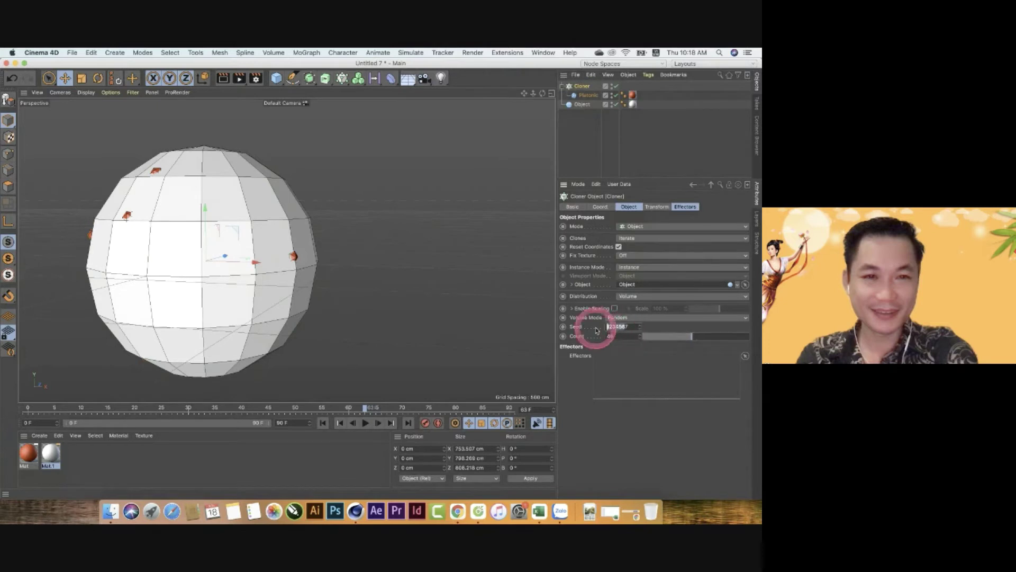
{"action": "double_click", "coordinate": [625, 327]}
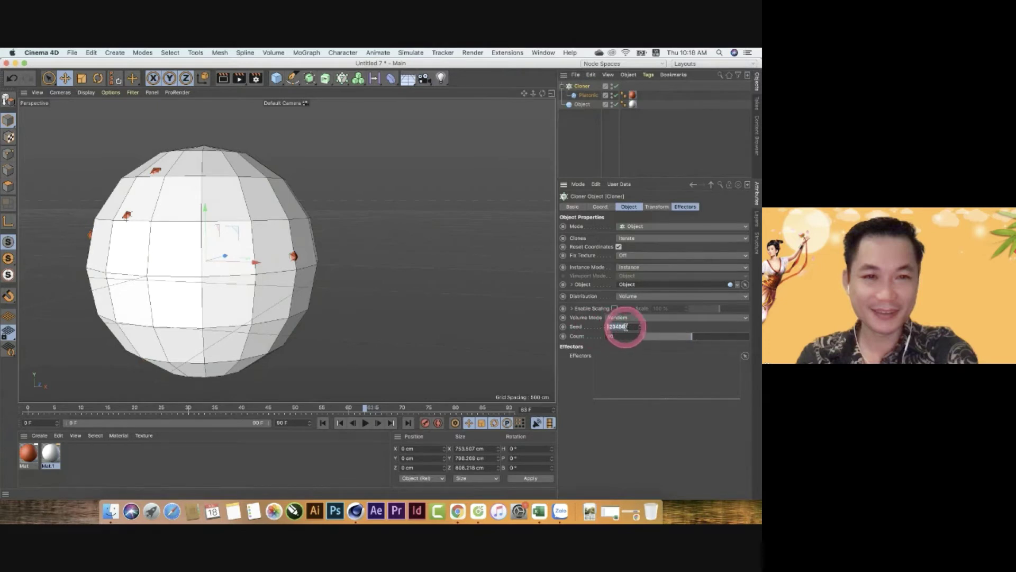
- Try Edge distribution, then settle on Vertex
{"action": "left_click", "coordinate": [651, 298]}
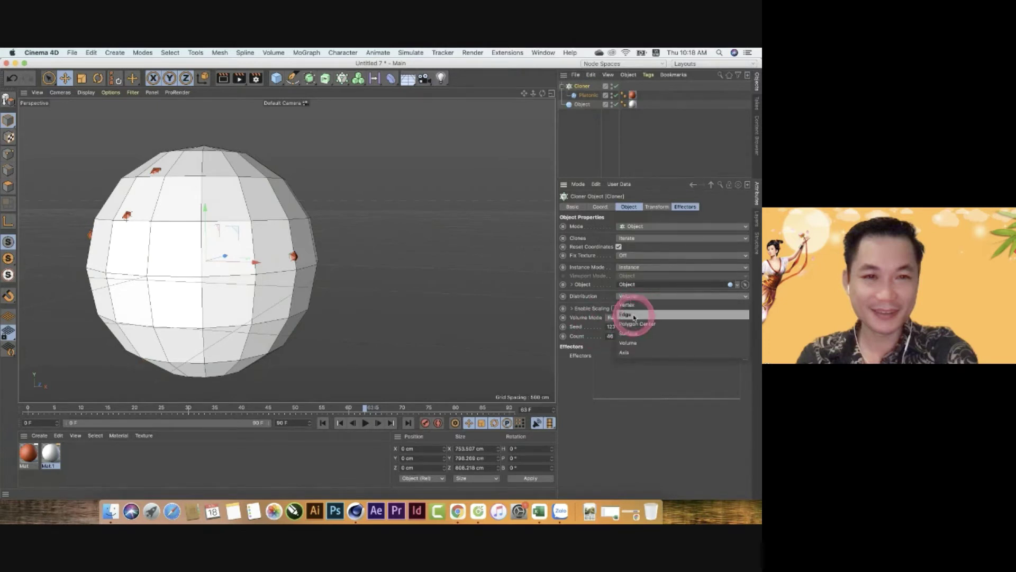
{"action": "left_click", "coordinate": [635, 316]}
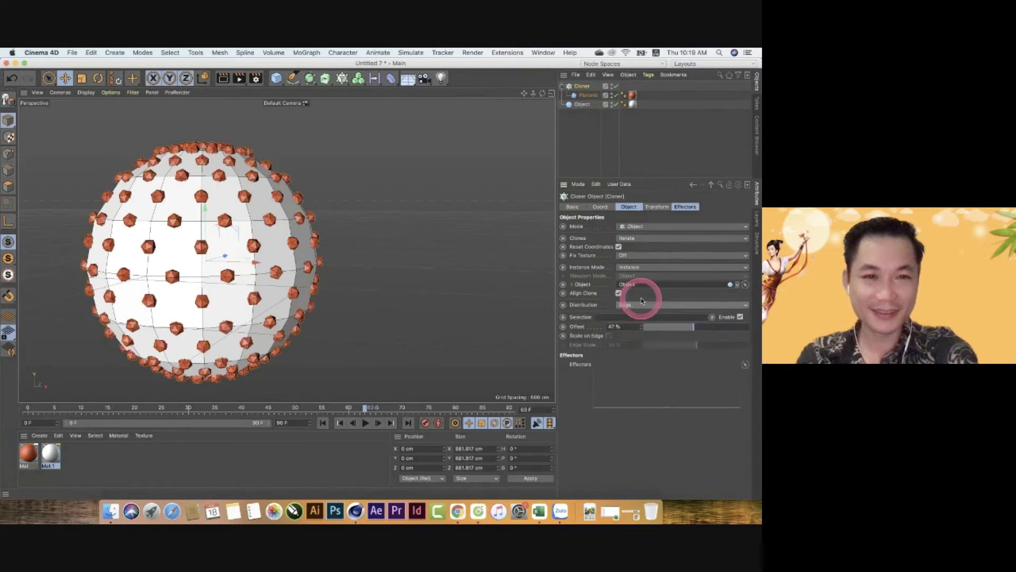
{"action": "left_click", "coordinate": [645, 305]}
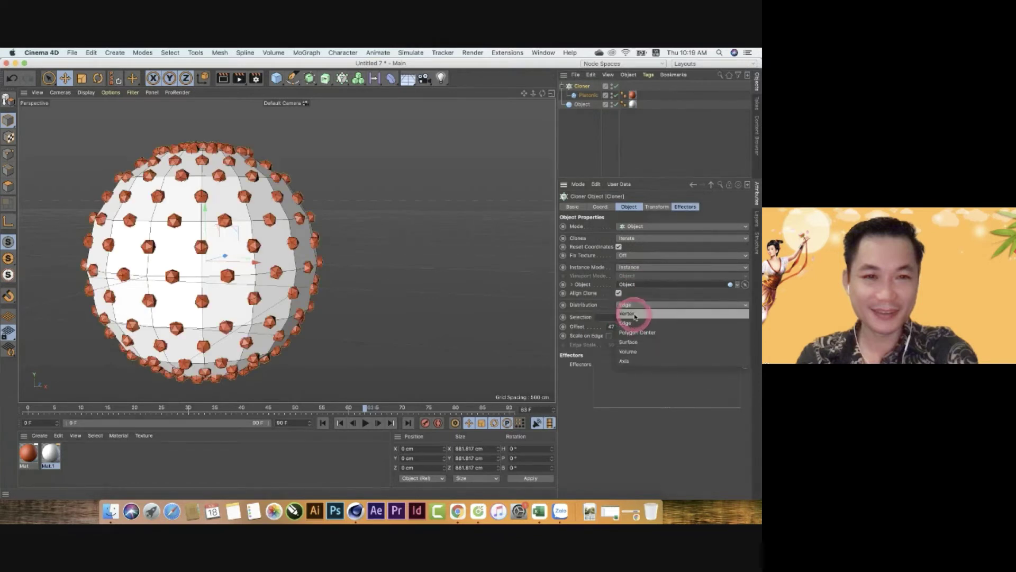
{"action": "left_click", "coordinate": [618, 313]}
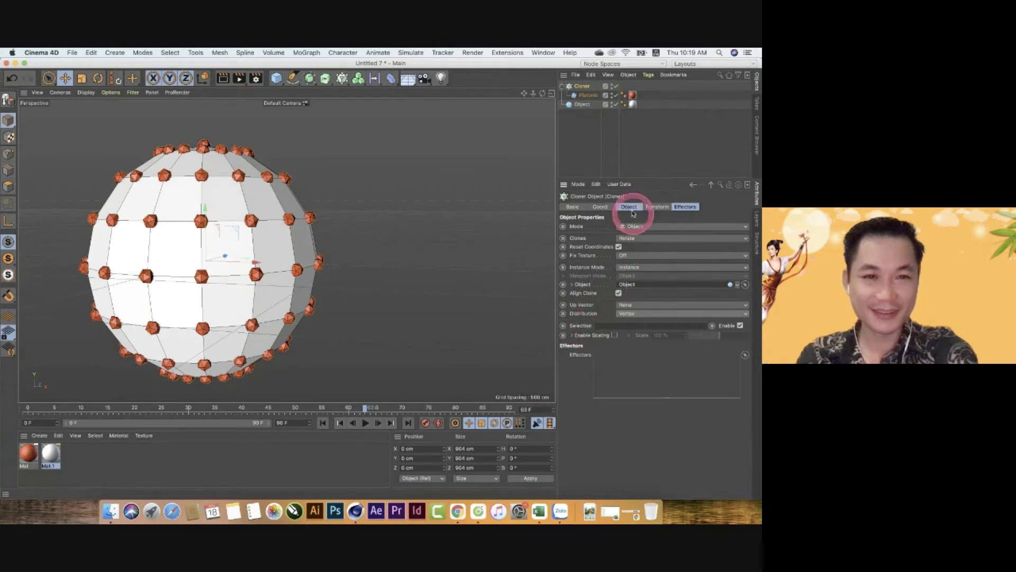
- Switch Distribution to Surface and lower the clone Count
{"action": "left_click", "coordinate": [600, 207]}
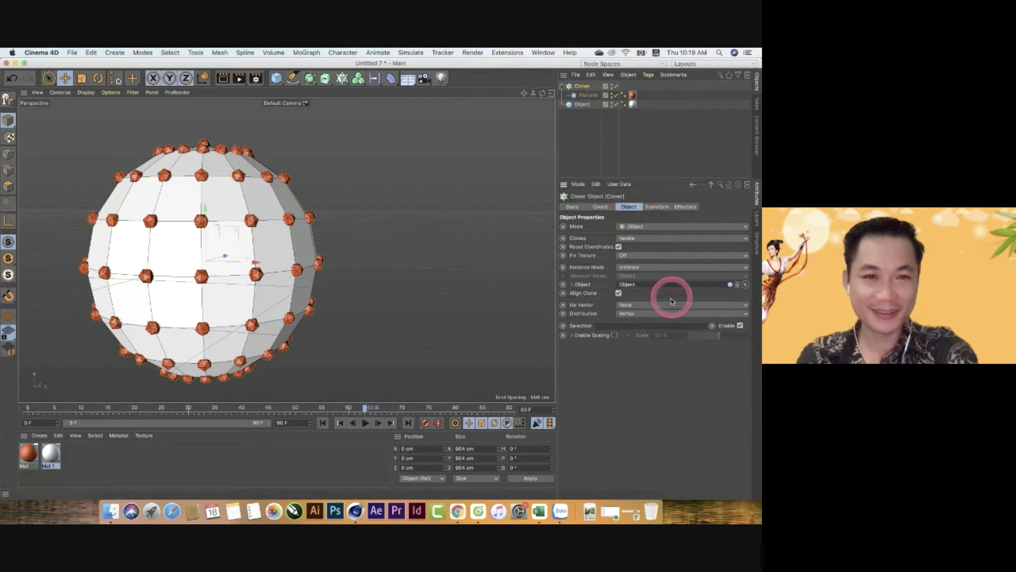
{"action": "left_click", "coordinate": [657, 314]}
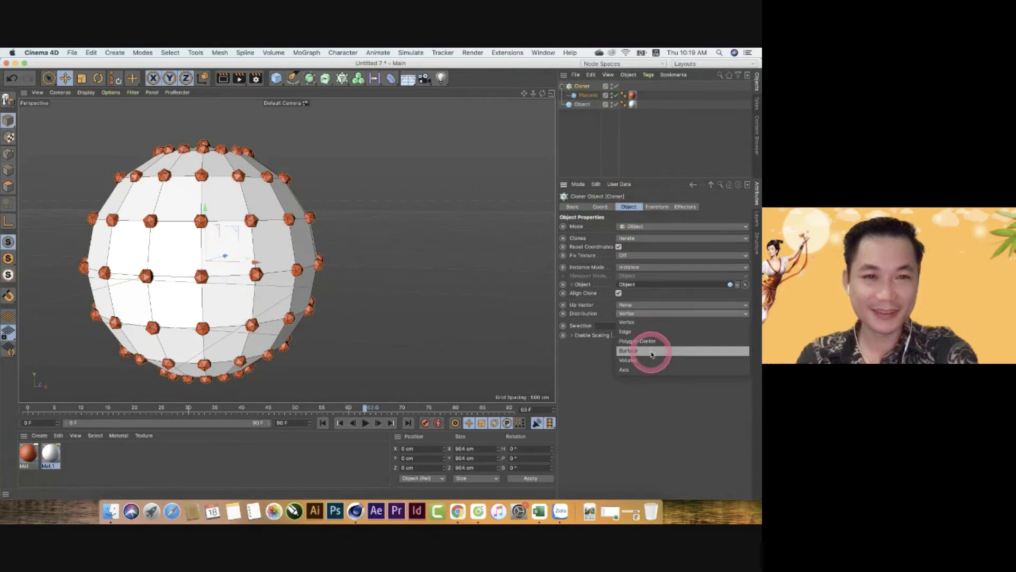
{"action": "left_click", "coordinate": [652, 351]}
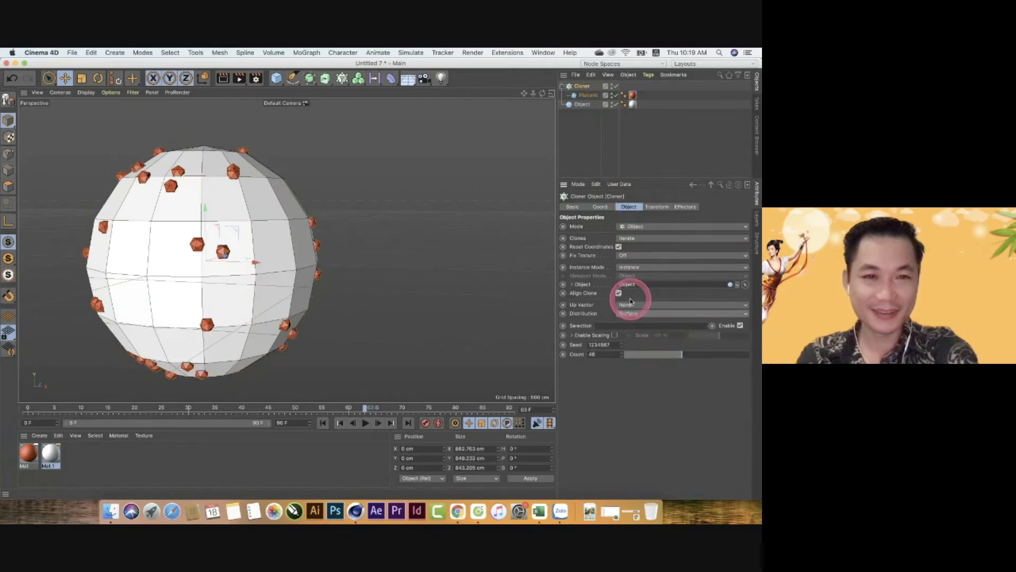
{"action": "left_click_drag", "start_coordinate": [680, 354], "coordinate": [645, 363]}
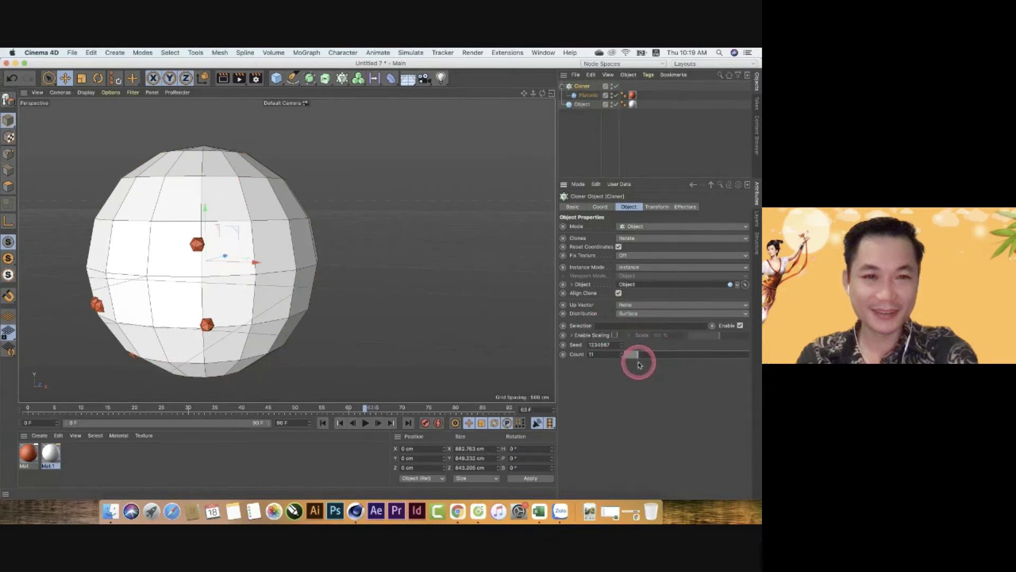
- Cycle through Vertex and Polygon Center, then set Distribution to Edge
{"action": "left_click", "coordinate": [647, 313]}
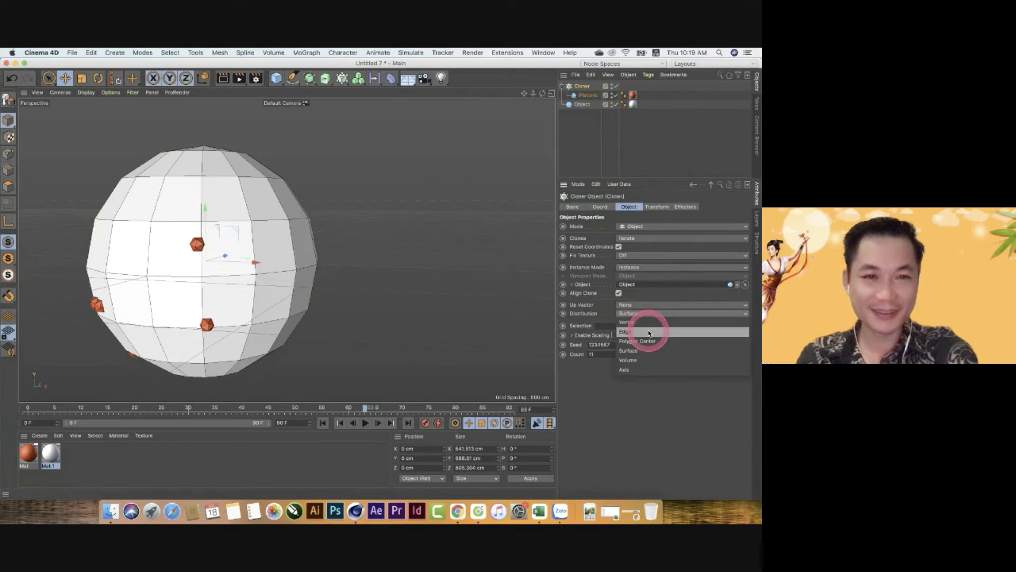
{"action": "left_click", "coordinate": [641, 322]}
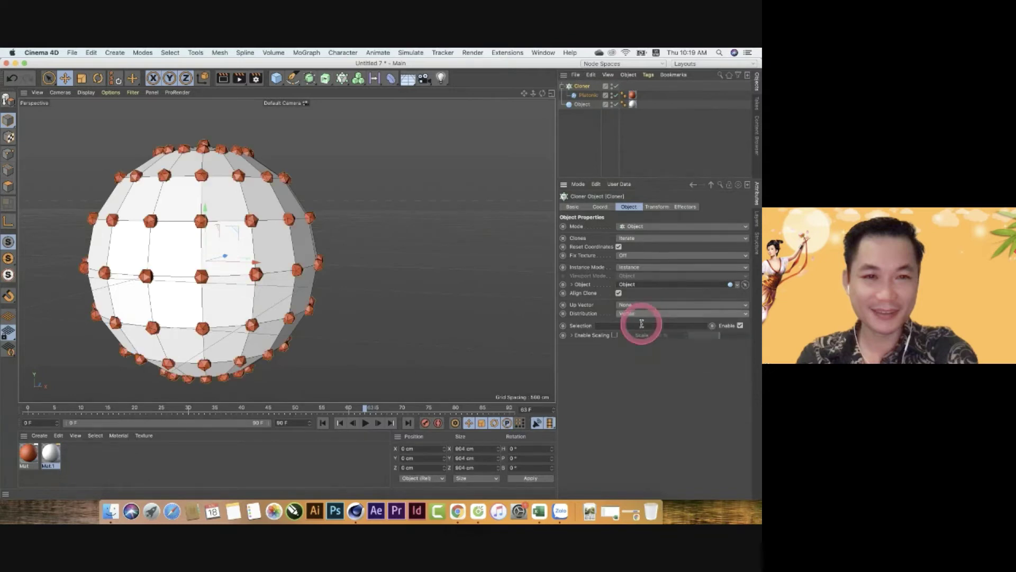
{"action": "left_click", "coordinate": [642, 315]}
{"action": "left_click", "coordinate": [646, 342]}
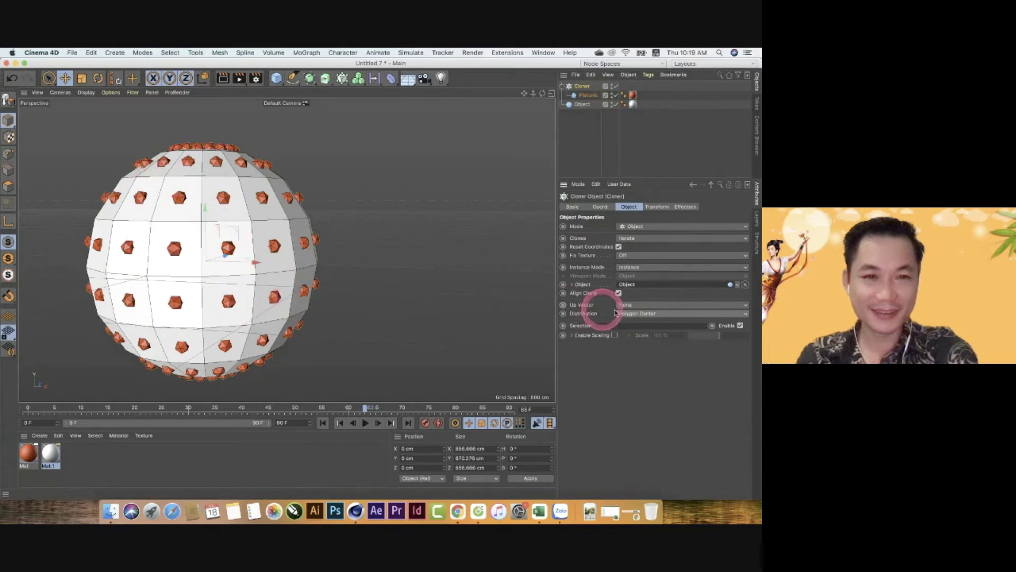
{"action": "left_click", "coordinate": [631, 313]}
{"action": "left_click", "coordinate": [653, 332]}
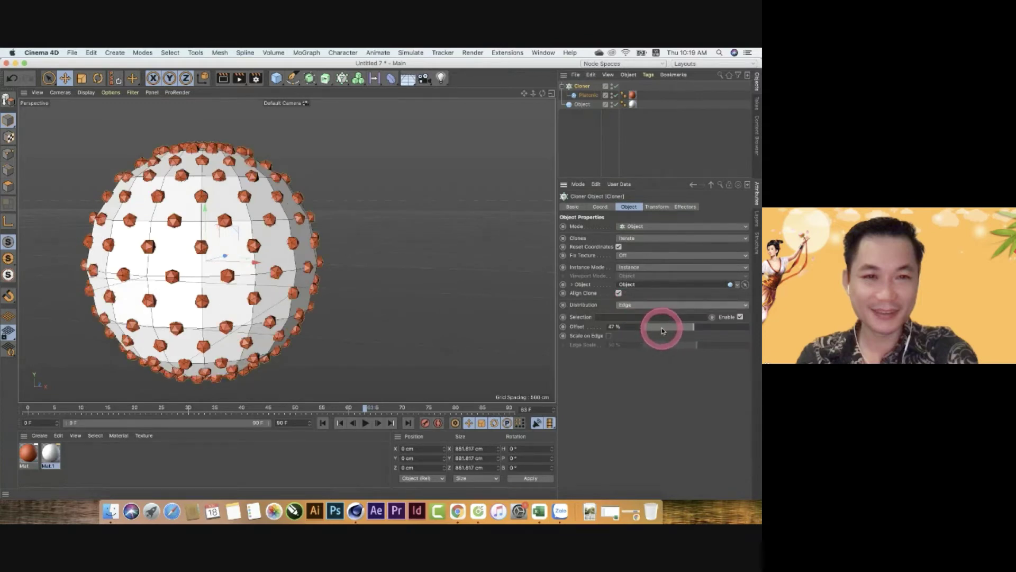
- Try edge scaling of the clones at 7%, then switch it off and offset them 36% along the edges
{"action": "left_click", "coordinate": [608, 336]}
{"action": "mouse_move", "coordinate": [696, 348]}
{"action": "left_mouse_down"}
{"action": "mouse_move", "coordinate": [651, 345]}
{"action": "mouse_move", "coordinate": [730, 344]}
{"action": "mouse_move", "coordinate": [701, 350]}
{"action": "left_mouse_up"}
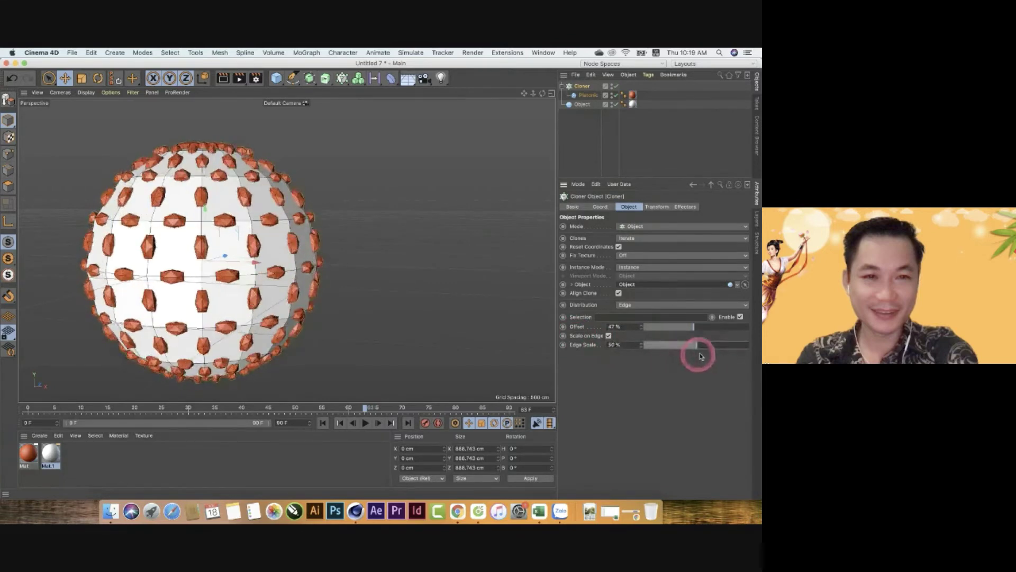
{"action": "left_click", "coordinate": [608, 335]}
{"action": "mouse_move", "coordinate": [668, 329]}
{"action": "left_mouse_down"}
{"action": "mouse_move", "coordinate": [683, 332]}
{"action": "mouse_move", "coordinate": [667, 331]}
{"action": "mouse_move", "coordinate": [678, 325]}
{"action": "left_mouse_up"}
- Put the clones back on the sphere's vertices and scale them to 173%
{"action": "left_click", "coordinate": [657, 305]}
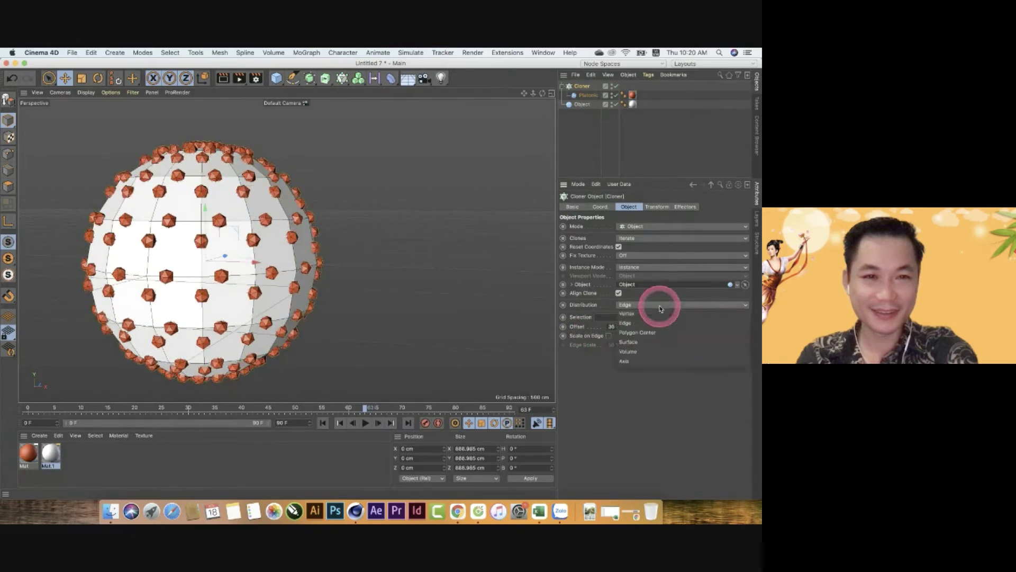
{"action": "left_click", "coordinate": [645, 317]}
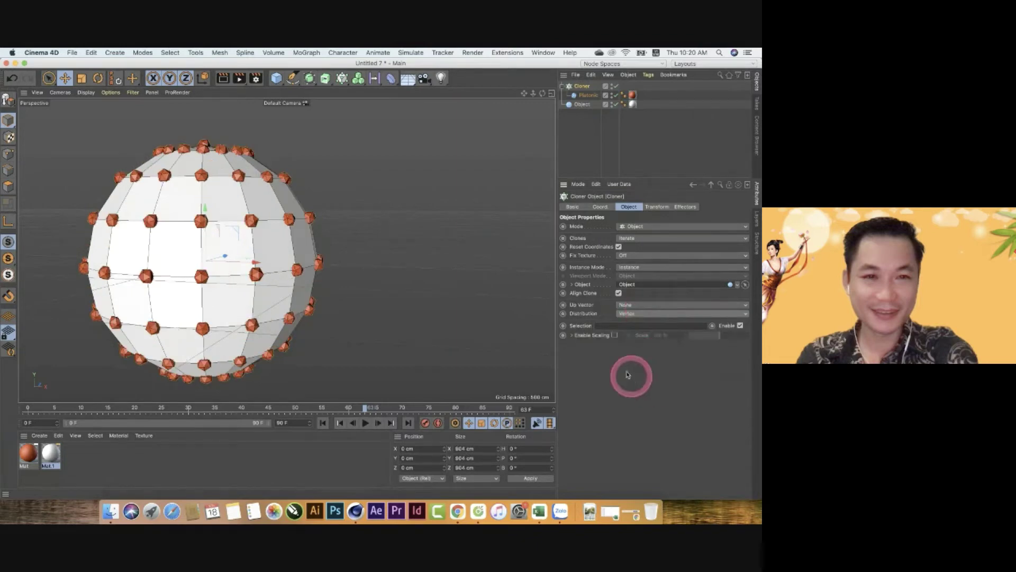
{"action": "mouse_move", "coordinate": [712, 352]}
{"action": "left_mouse_down"}
{"action": "mouse_move", "coordinate": [716, 333]}
{"action": "mouse_move", "coordinate": [680, 340]}
{"action": "mouse_move", "coordinate": [737, 331]}
{"action": "mouse_move", "coordinate": [758, 341]}
{"action": "mouse_move", "coordinate": [651, 342]}
{"action": "mouse_move", "coordinate": [755, 337]}
{"action": "mouse_move", "coordinate": [743, 349]}
{"action": "mouse_move", "coordinate": [739, 340]}
{"action": "left_mouse_up"}
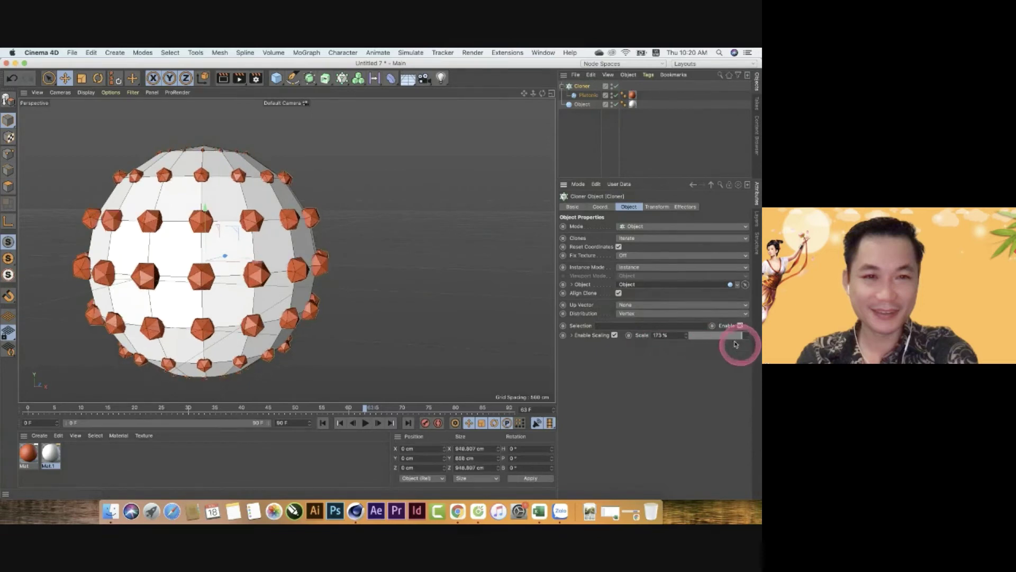
{"action": "left_click", "coordinate": [660, 306]}
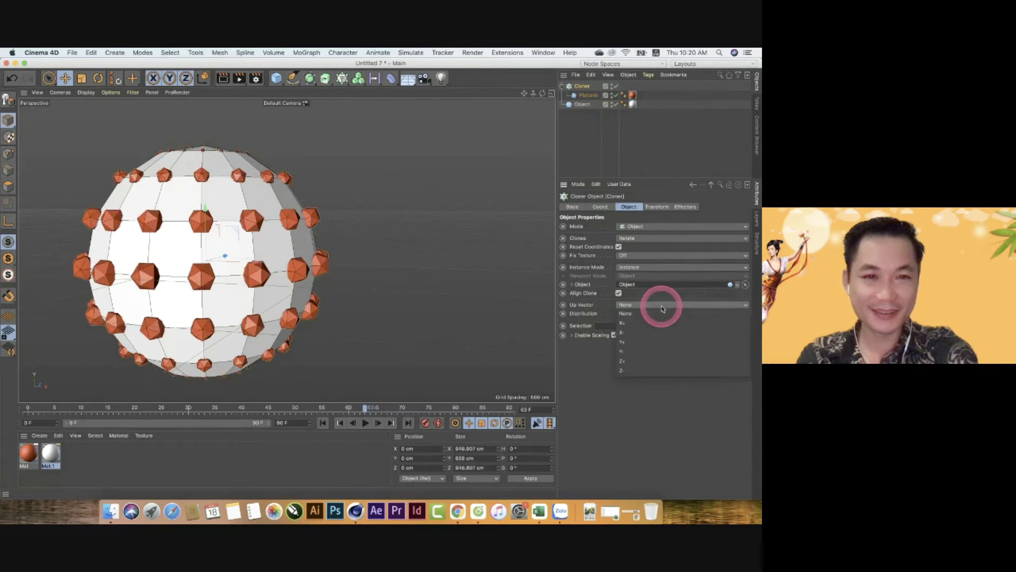
- Set the clones' Up Vector axis to X-
{"action": "left_click", "coordinate": [637, 340]}
{"action": "left_click", "coordinate": [635, 307]}
{"action": "left_click", "coordinate": [623, 333]}
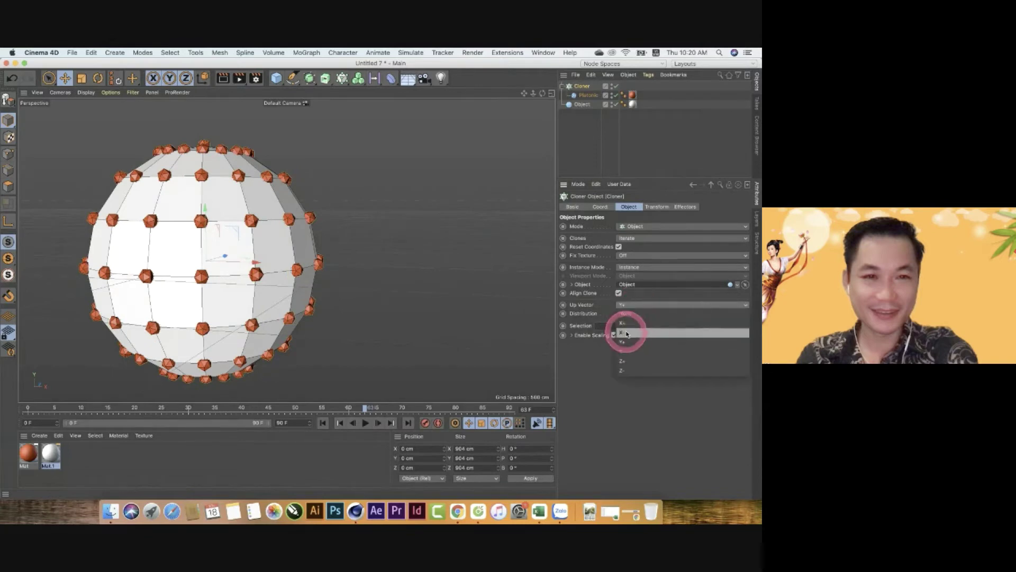
{"action": "left_click", "coordinate": [639, 306]}
{"action": "left_click", "coordinate": [624, 345]}
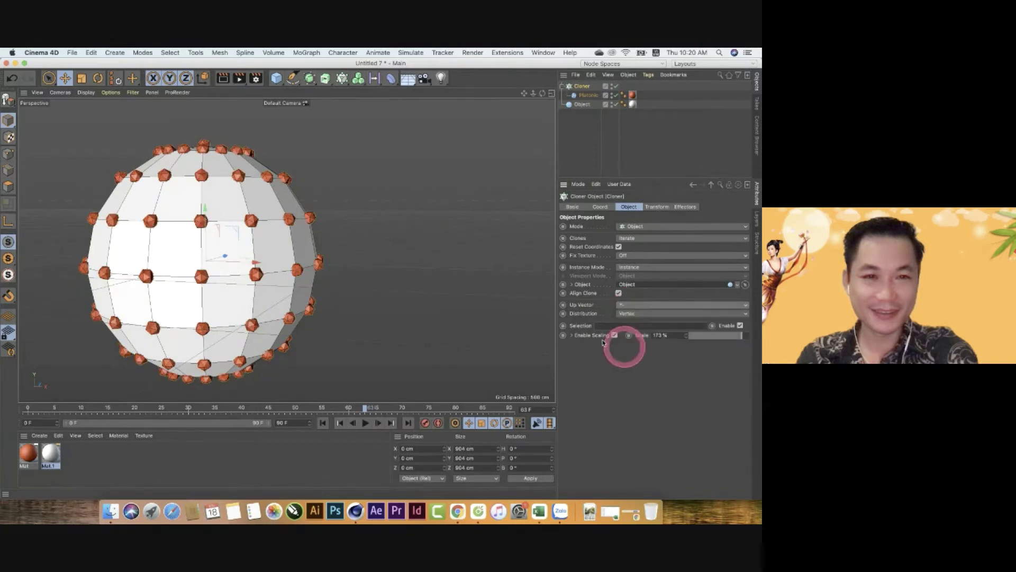
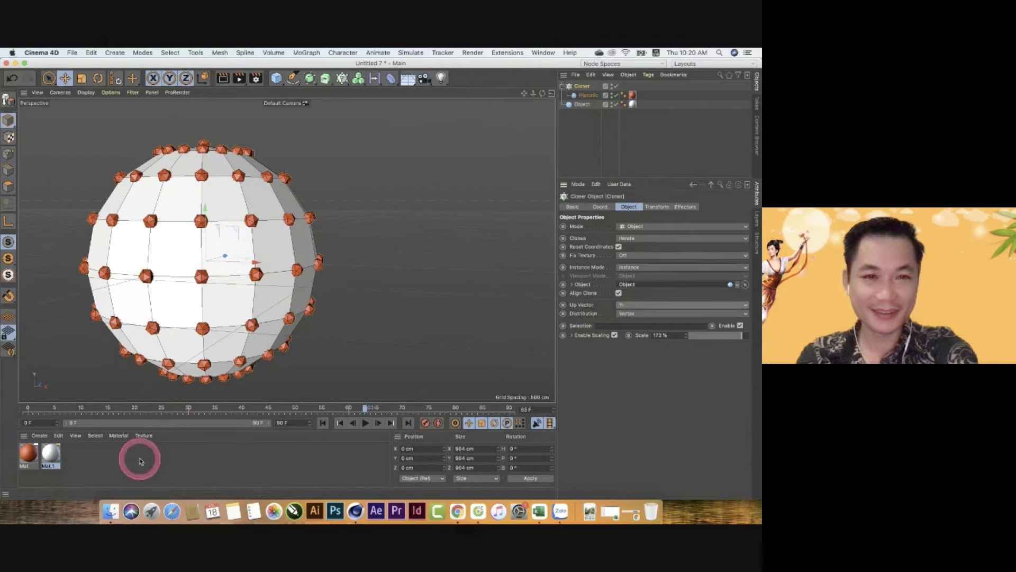
- Preview the IMG_0255.jpg reference image from the cloud reference images folder
{"action": "left_click", "coordinate": [117, 498]}
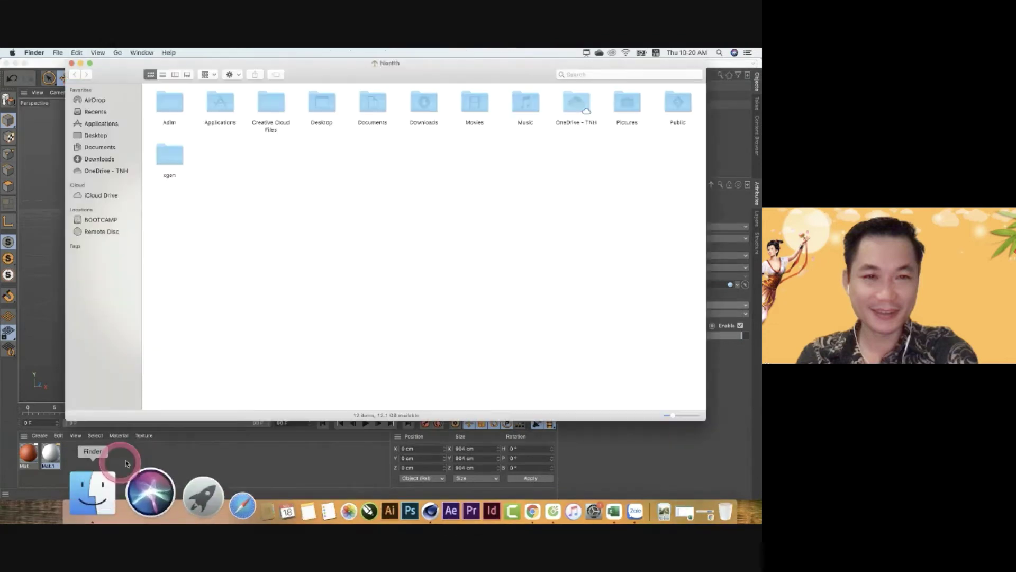
{"action": "left_click", "coordinate": [103, 171]}
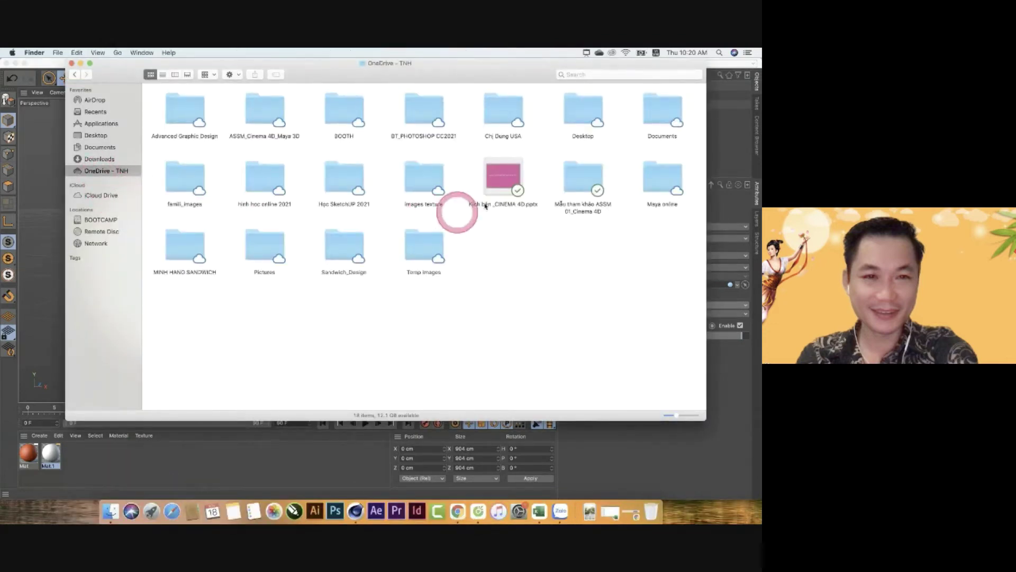
{"action": "double_click", "coordinate": [576, 179]}
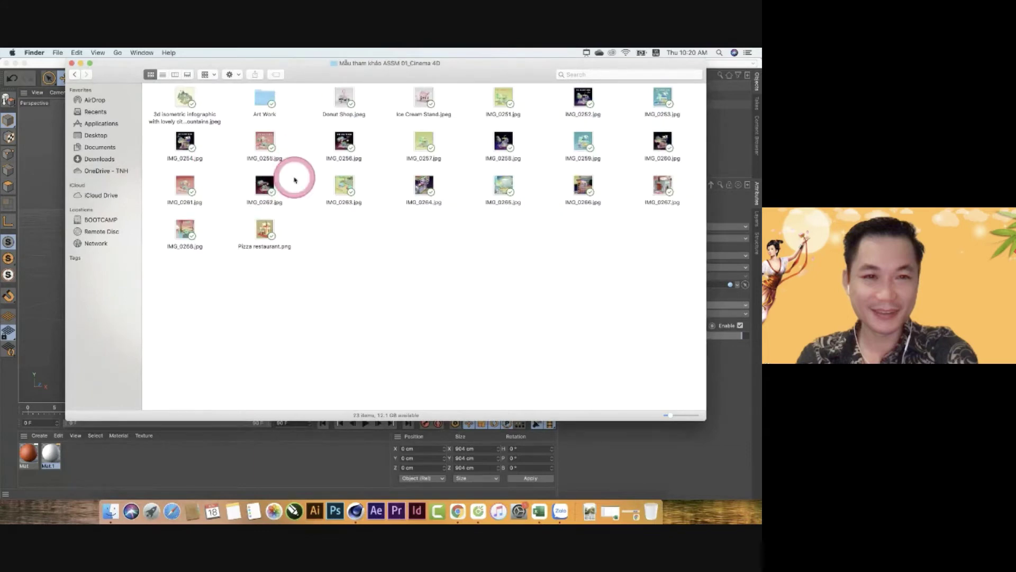
{"action": "left_click", "coordinate": [264, 142]}
{"action": "key", "text": "space"}
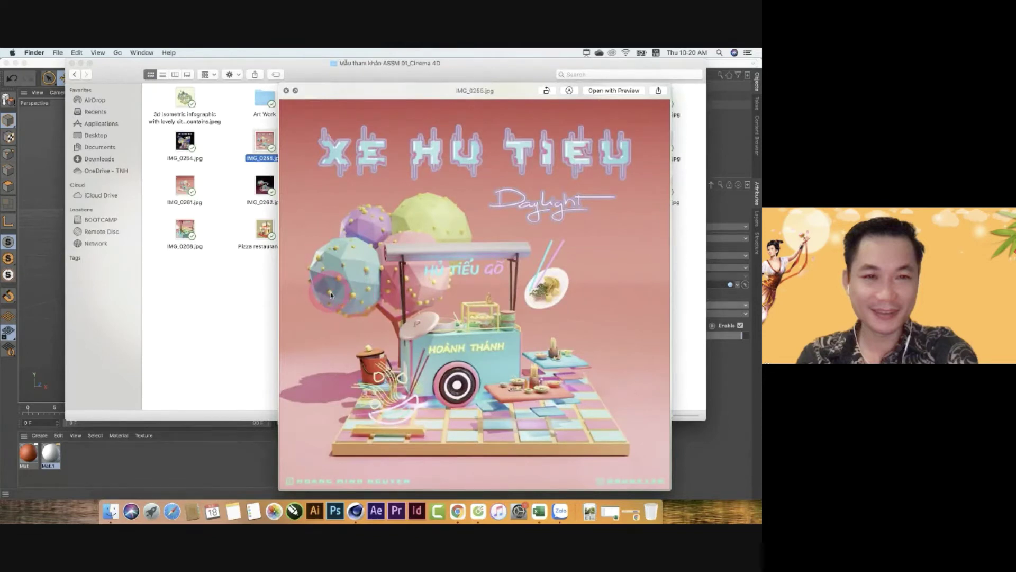
{"action": "left_click", "coordinate": [286, 91]}
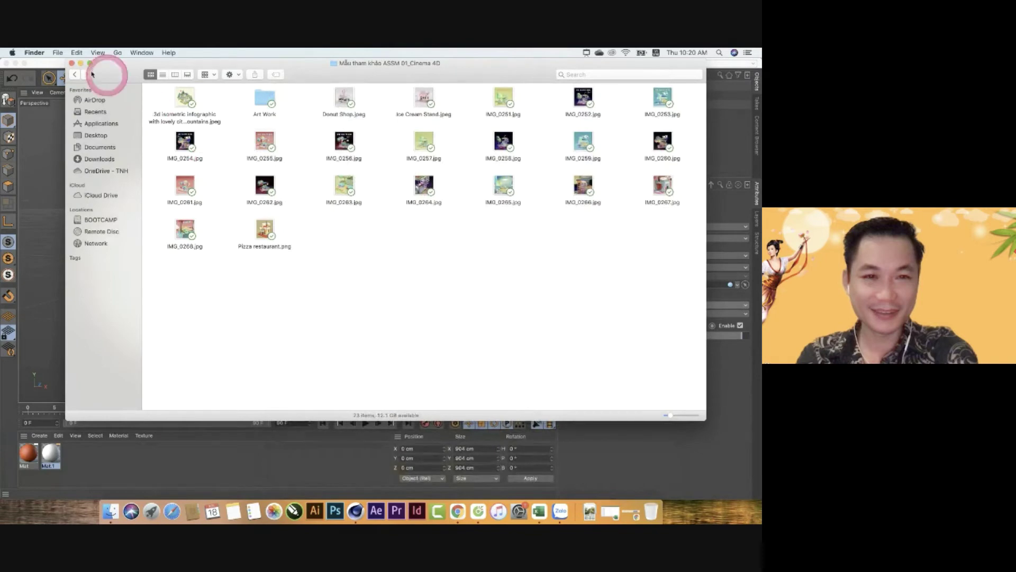
{"action": "left_click", "coordinate": [72, 64]}
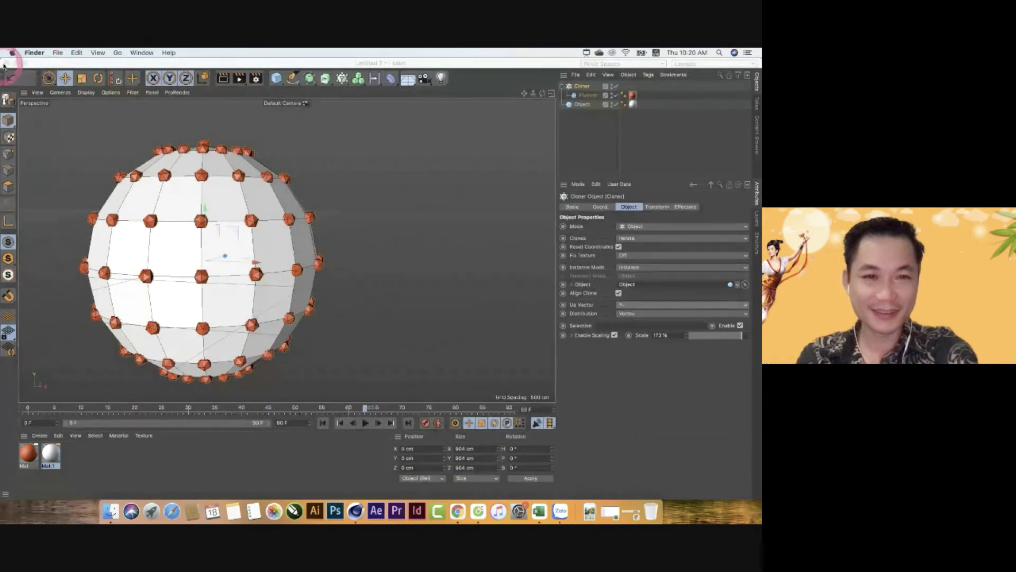
- Close the cloner scene without saving and open the tree.c4d project
{"action": "left_click", "coordinate": [4, 65]}
{"action": "left_click", "coordinate": [350, 211]}
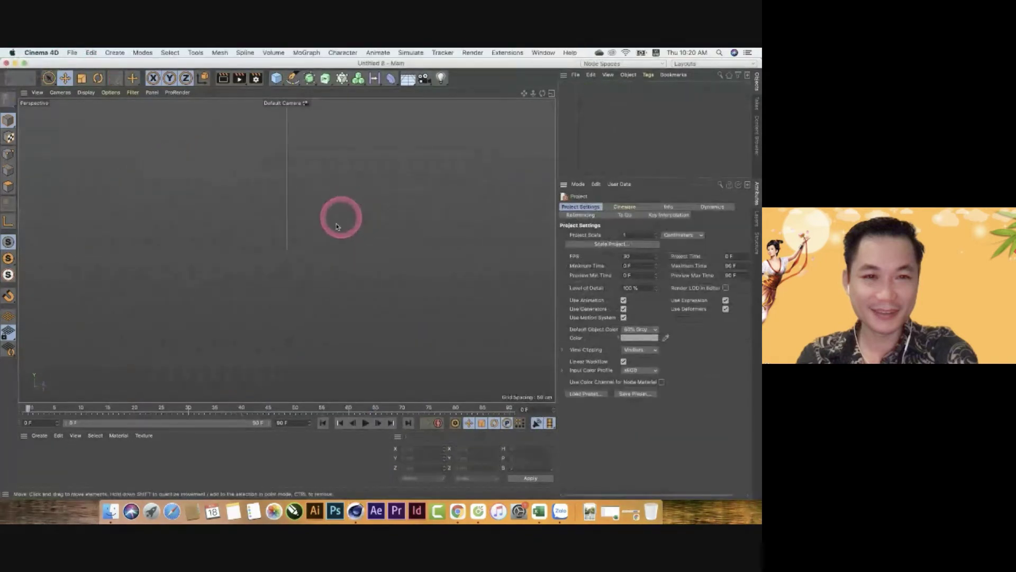
{"action": "left_click", "coordinate": [71, 54]}
{"action": "left_click", "coordinate": [85, 74]}
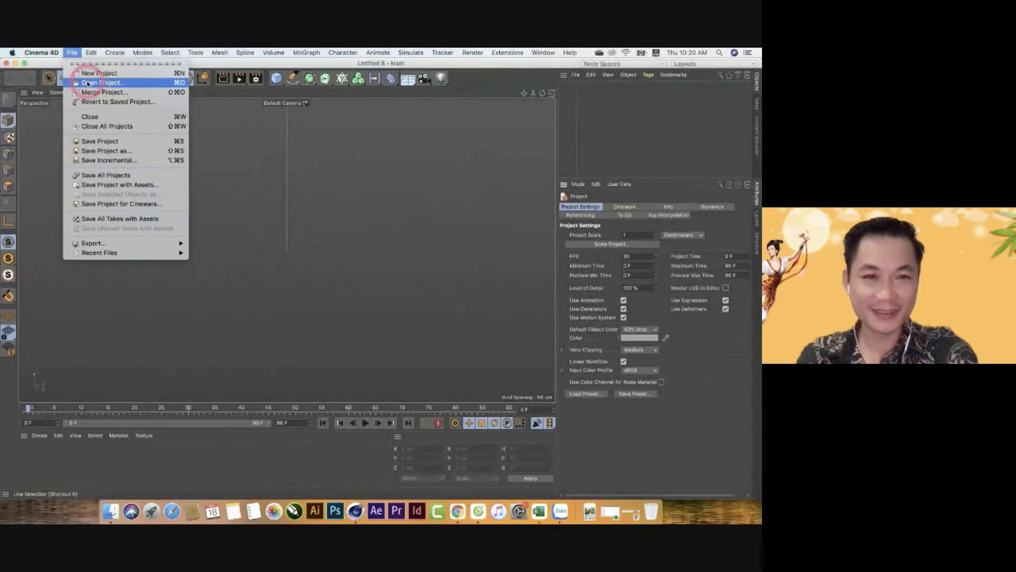
{"action": "left_click_drag", "start_coordinate": [560, 180], "coordinate": [545, 272]}
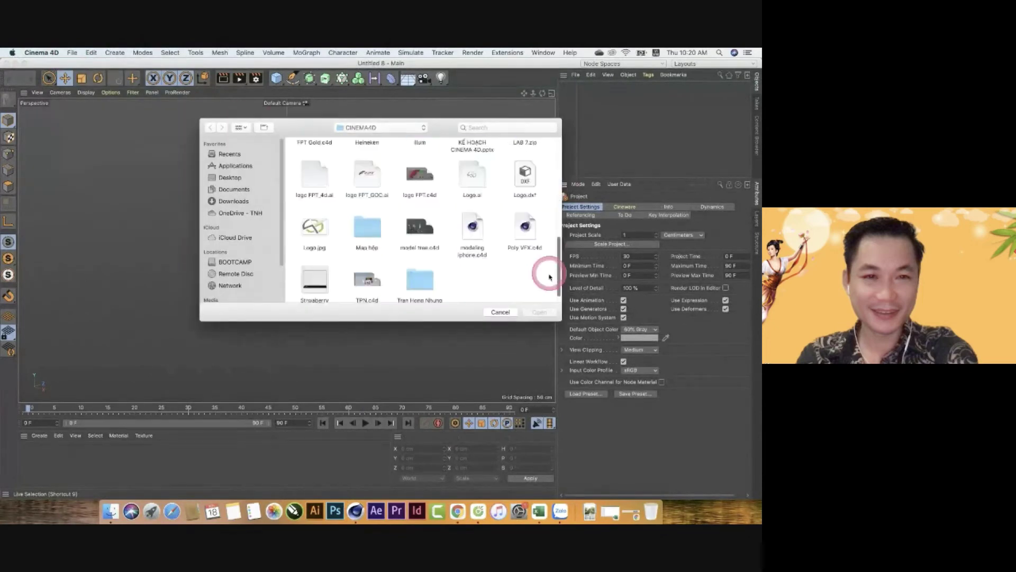
{"action": "left_click", "coordinate": [411, 217]}
{"action": "left_click", "coordinate": [539, 312]}
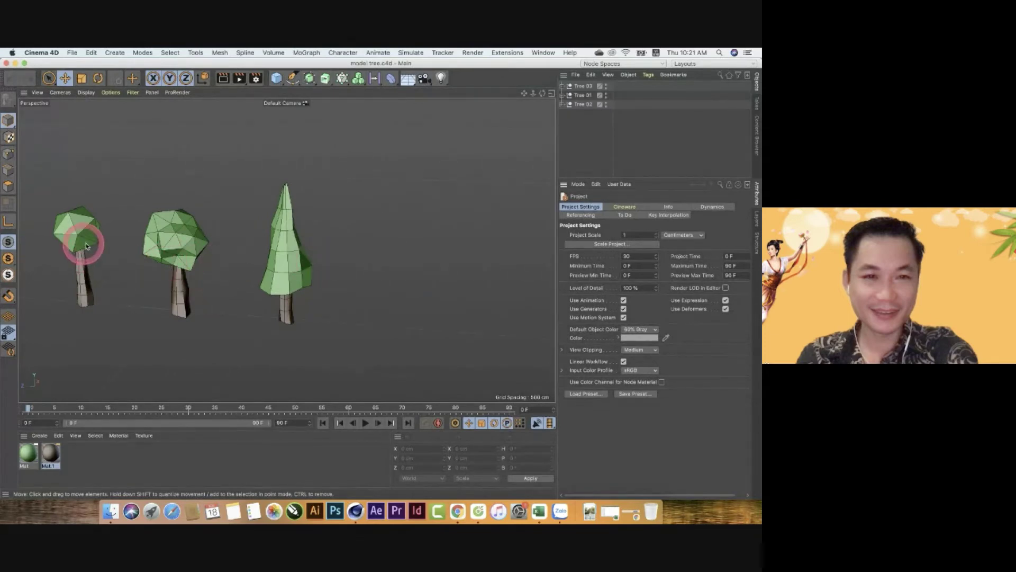
- Delete Tree 02 and Tree 03, leaving only Tree 01
{"action": "left_click", "coordinate": [579, 106]}
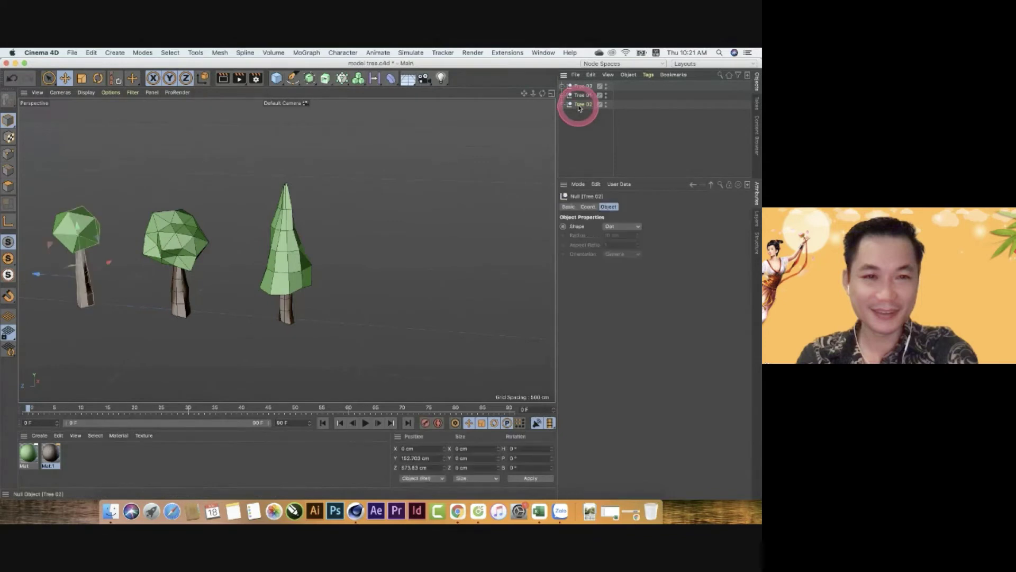
{"action": "key", "text": "Delete"}
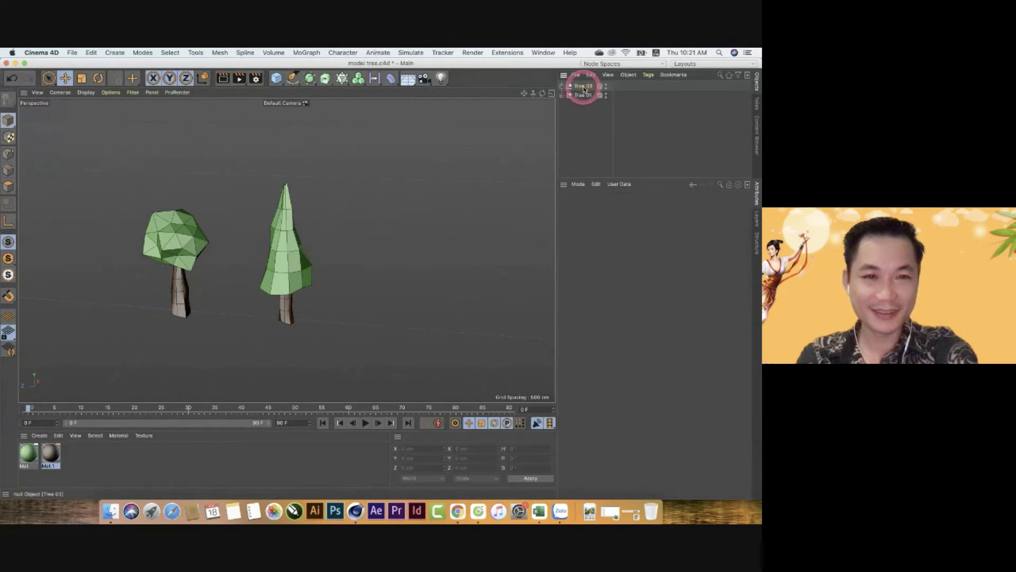
{"action": "left_click", "coordinate": [582, 86]}
{"action": "key", "text": "Delete"}
- Frame and orbit the view around Tree 01's sphere canopy
{"action": "left_click", "coordinate": [175, 240]}
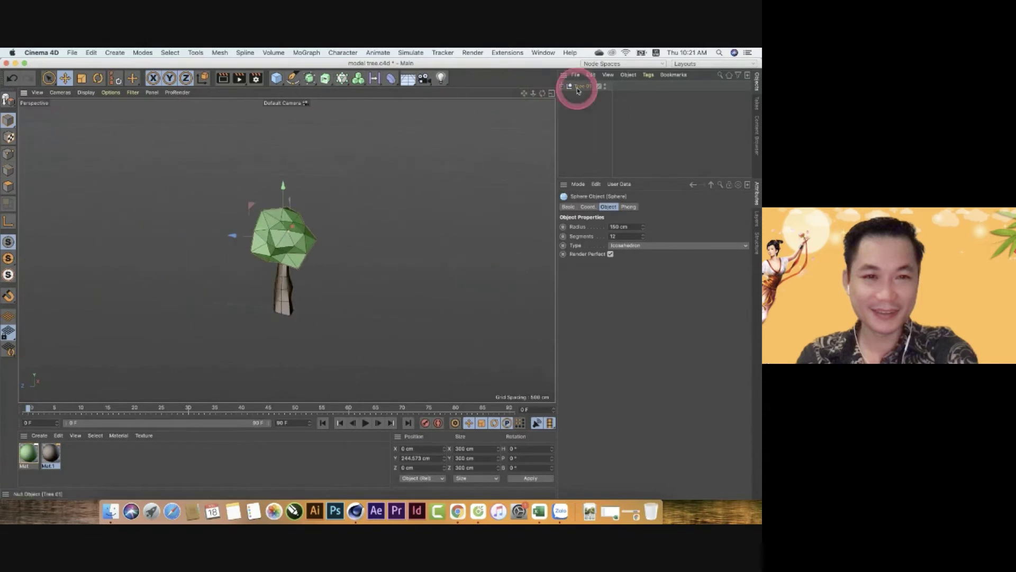
{"action": "key", "text": "o"}
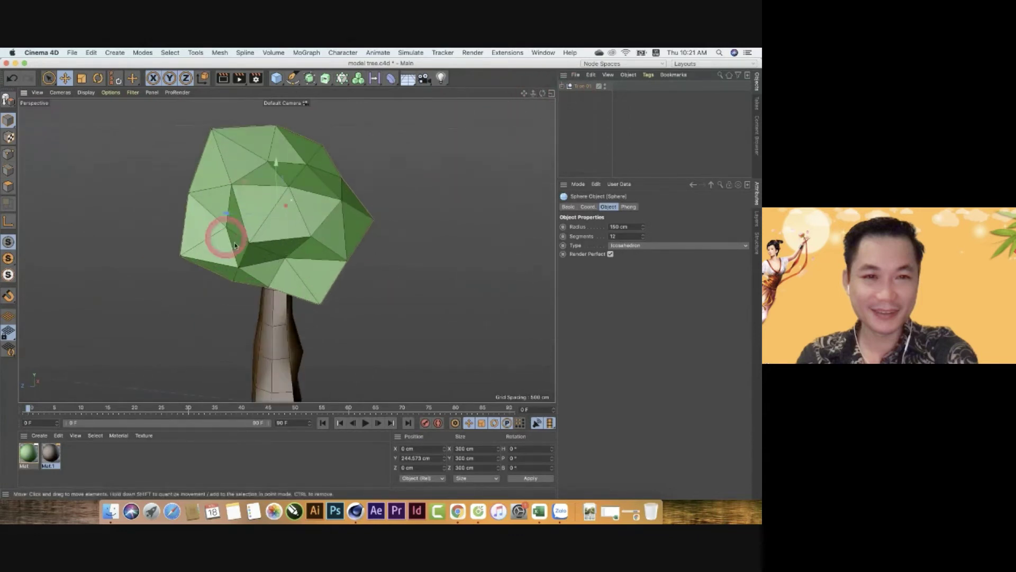
{"action": "mouse_move", "coordinate": [277, 226]}
{"action": "left_mouse_down", "text": "alt"}
{"action": "mouse_move", "coordinate": [141, 238]}
{"action": "mouse_move", "coordinate": [299, 246]}
{"action": "left_mouse_up", "text": "alt"}
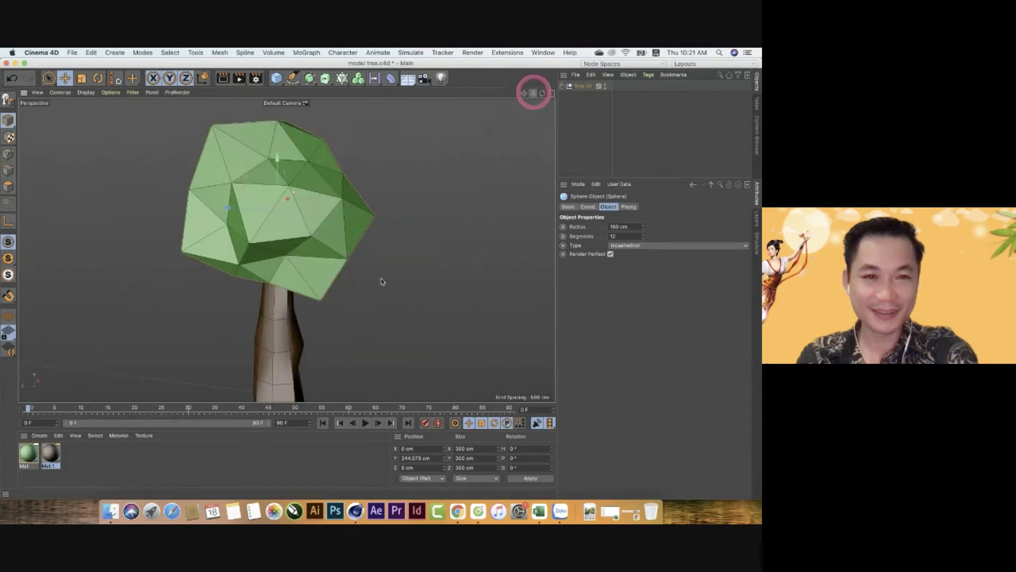
{"action": "left_click_drag", "start_coordinate": [532, 92], "coordinate": [377, 297]}
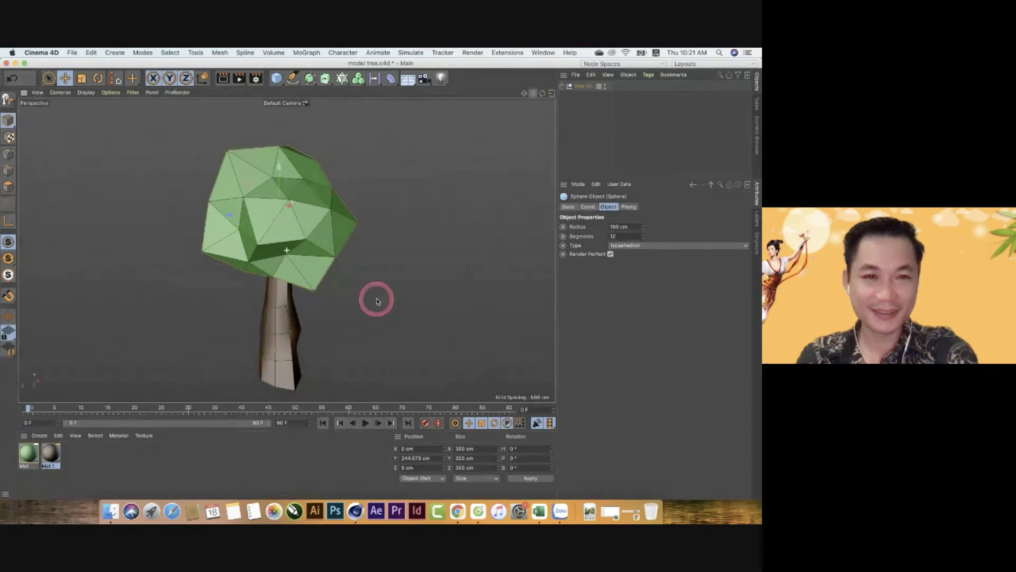
- Inspect Tree 01's Cone trunk and Sphere canopy by toggling their visibility
{"action": "left_click", "coordinate": [562, 86]}
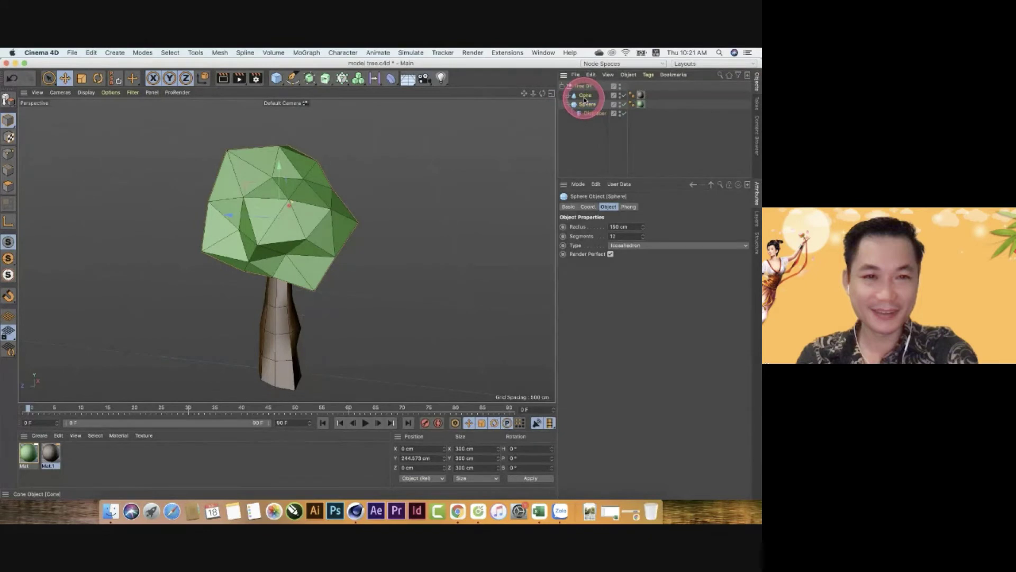
{"action": "left_click", "coordinate": [584, 98]}
{"action": "left_click", "coordinate": [623, 96]}
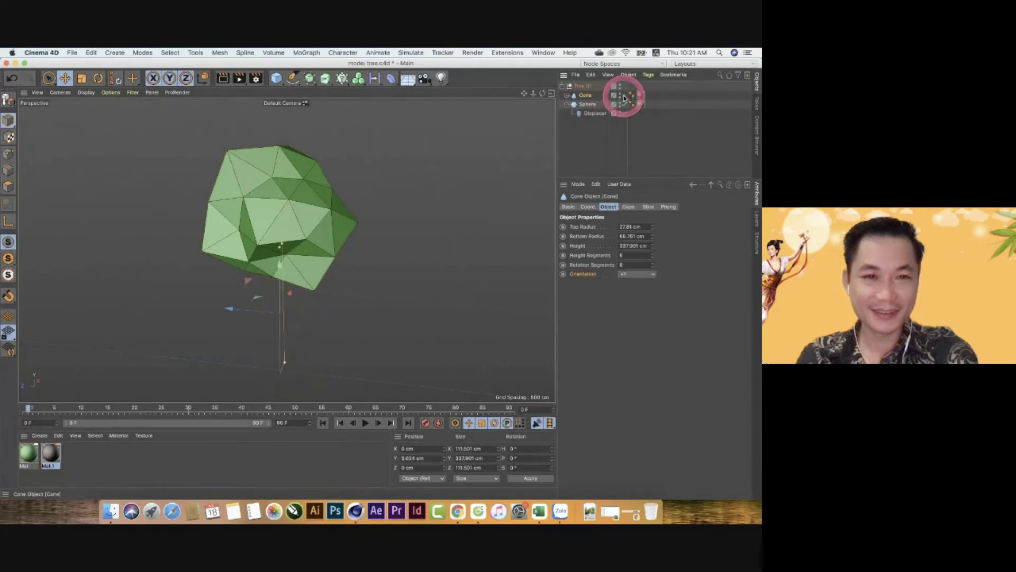
{"action": "left_click", "coordinate": [623, 114]}
{"action": "left_click", "coordinate": [623, 108]}
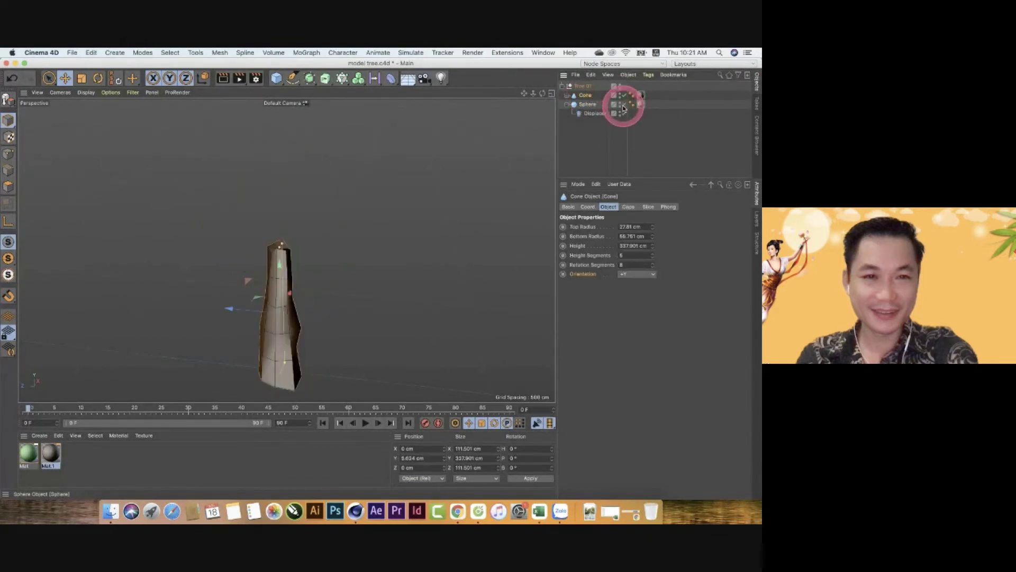
{"action": "left_click", "coordinate": [623, 107]}
{"action": "left_click", "coordinate": [587, 105]}
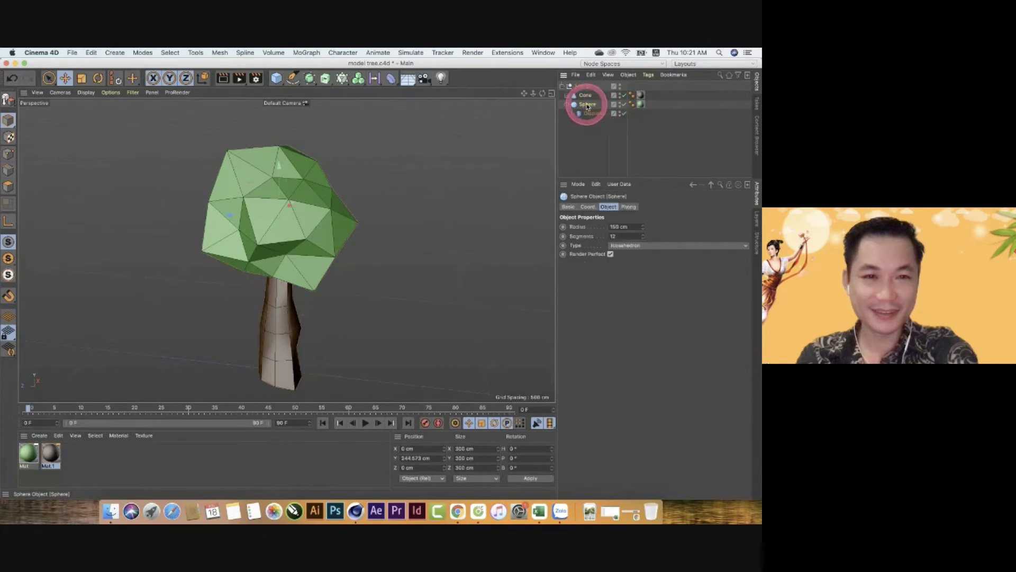
{"action": "left_click", "coordinate": [561, 86]}
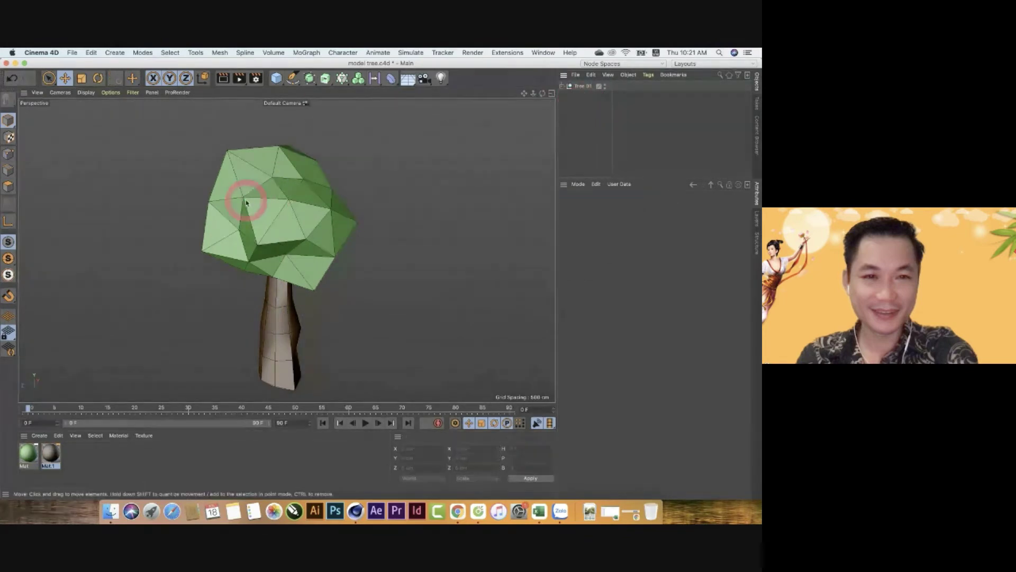
{"action": "left_click", "coordinate": [275, 79]}
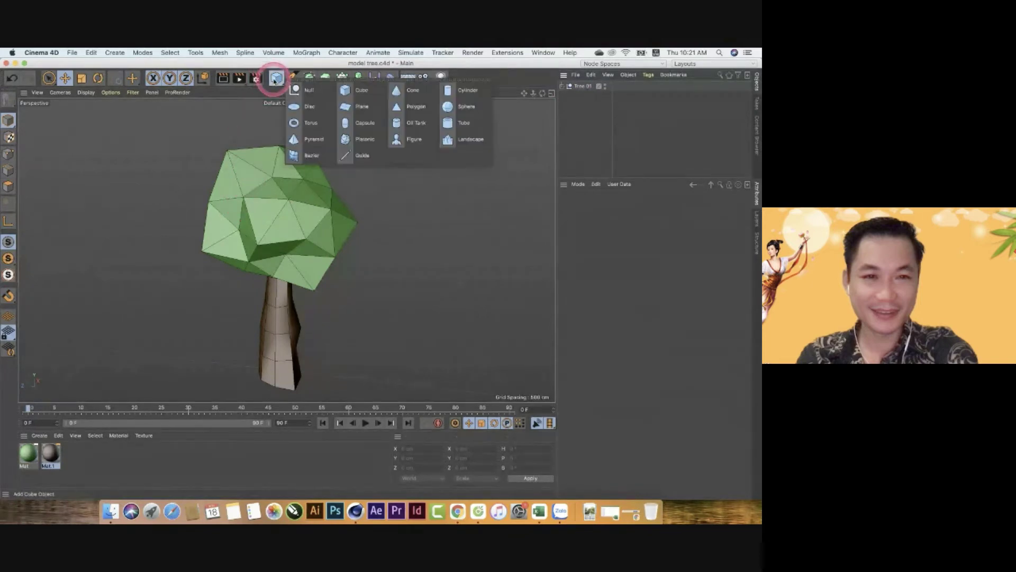
- Add a 19 cm sphere beside Tree 01 and switch the viewport to Gouraud Shading
{"action": "left_click", "coordinate": [471, 109]}
{"action": "mouse_move", "coordinate": [232, 363]}
{"action": "left_mouse_down"}
{"action": "mouse_move", "coordinate": [400, 343]}
{"action": "mouse_move", "coordinate": [405, 222]}
{"action": "left_mouse_up"}
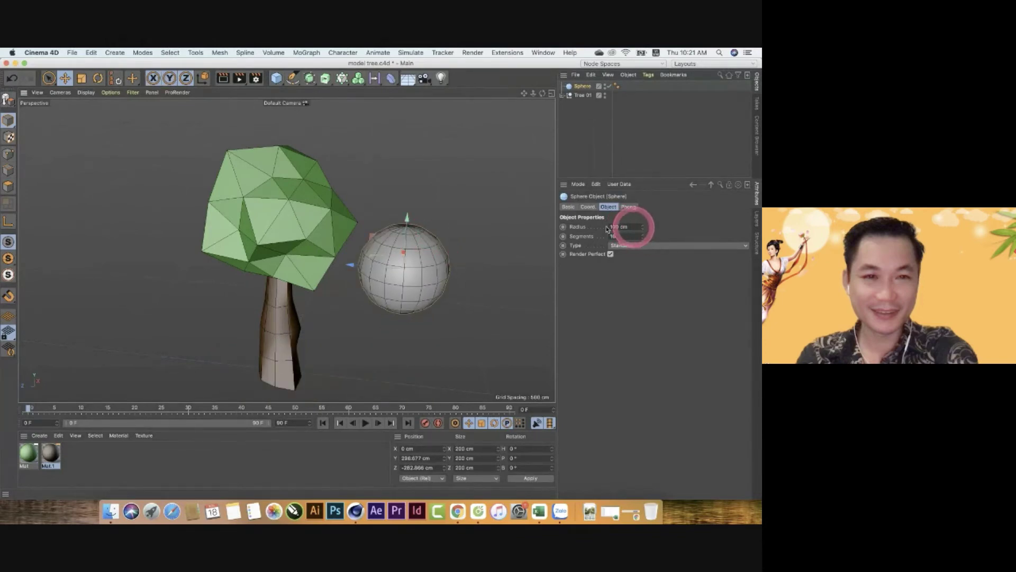
{"action": "left_click_drag", "start_coordinate": [642, 226], "coordinate": [643, 241]}
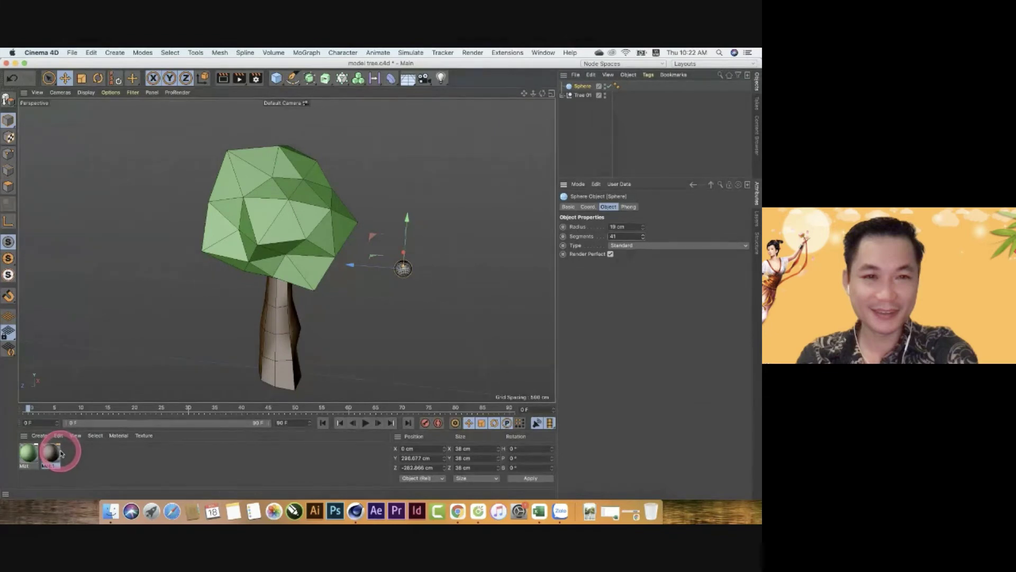
{"action": "left_click", "coordinate": [85, 93]}
{"action": "left_click", "coordinate": [99, 109]}
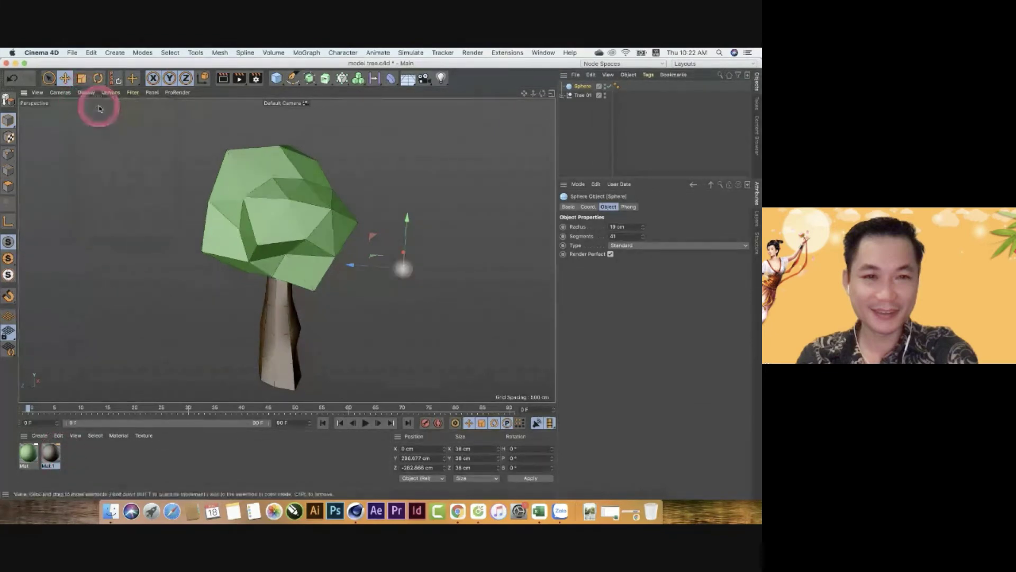
- Duplicate Mat.1 into Mat.2, brighten its colour to white and raise its diffuse falloff
{"action": "left_click", "coordinate": [51, 454]}
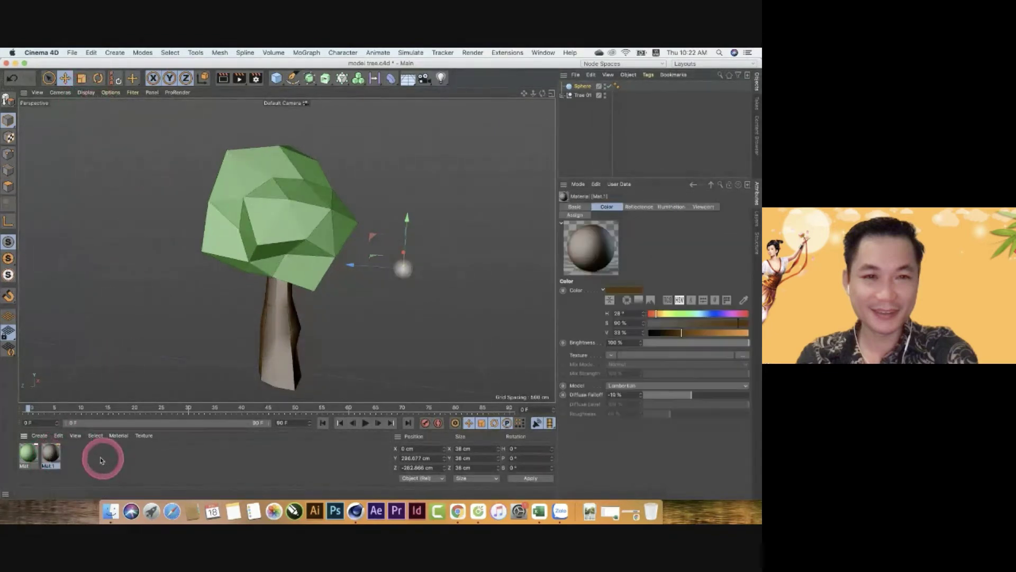
{"action": "left_click_drag", "start_coordinate": [51, 453], "coordinate": [90, 458], "text": "ctrl"}
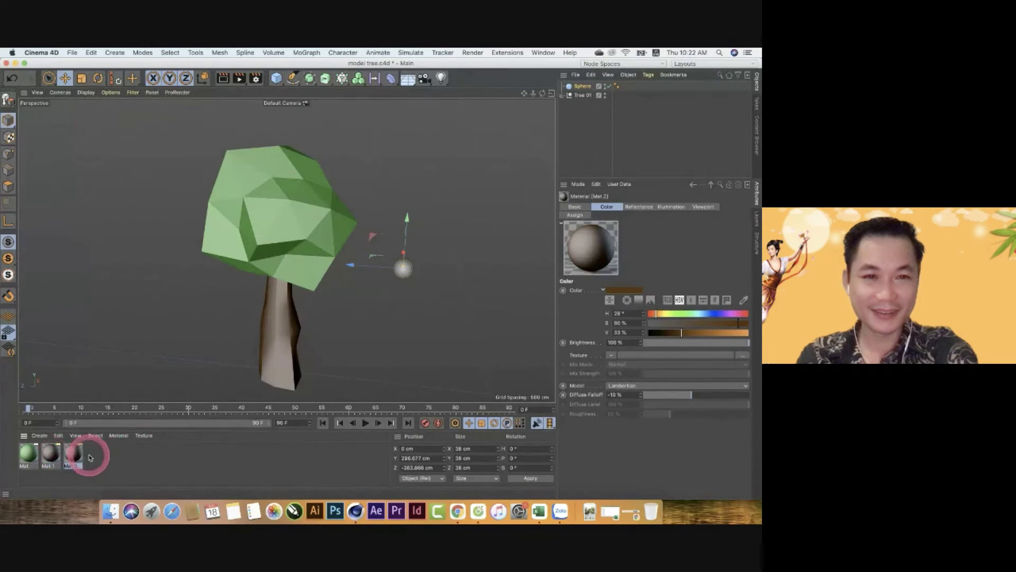
{"action": "double_click", "coordinate": [74, 454]}
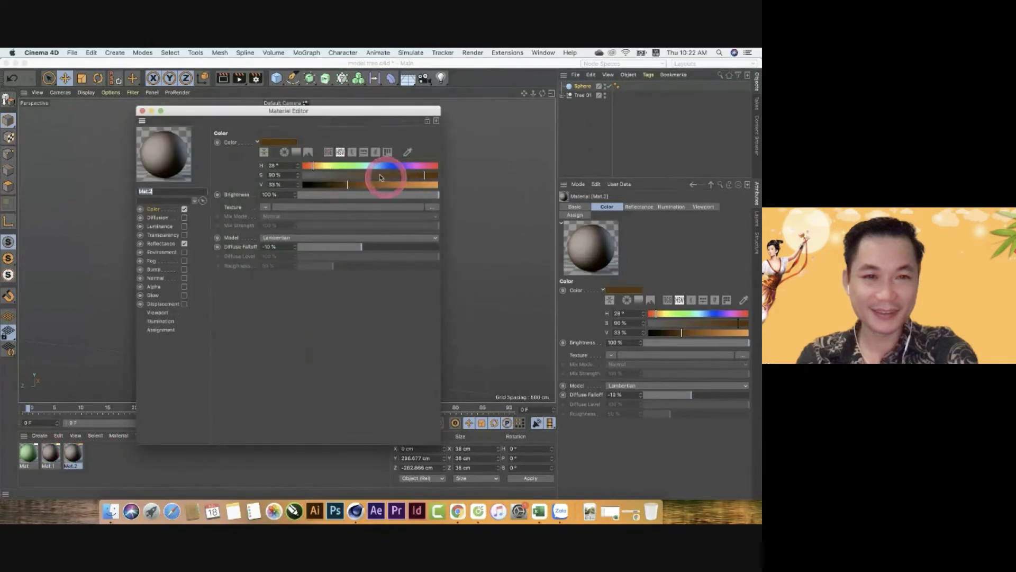
{"action": "left_click_drag", "start_coordinate": [330, 170], "coordinate": [324, 166]}
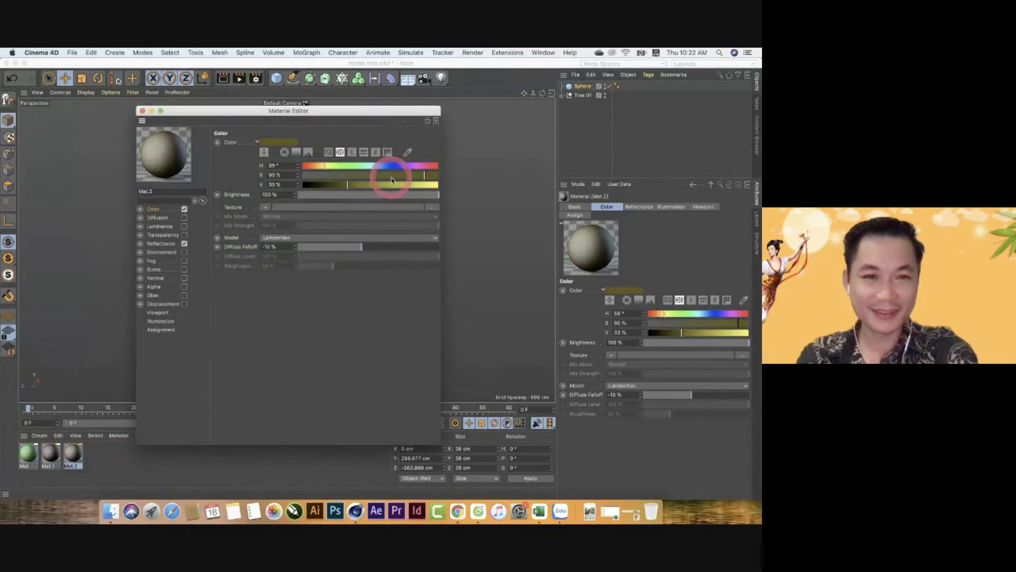
{"action": "mouse_move", "coordinate": [402, 184]}
{"action": "left_mouse_down"}
{"action": "mouse_move", "coordinate": [439, 188]}
{"action": "mouse_move", "coordinate": [299, 175]}
{"action": "left_mouse_up"}
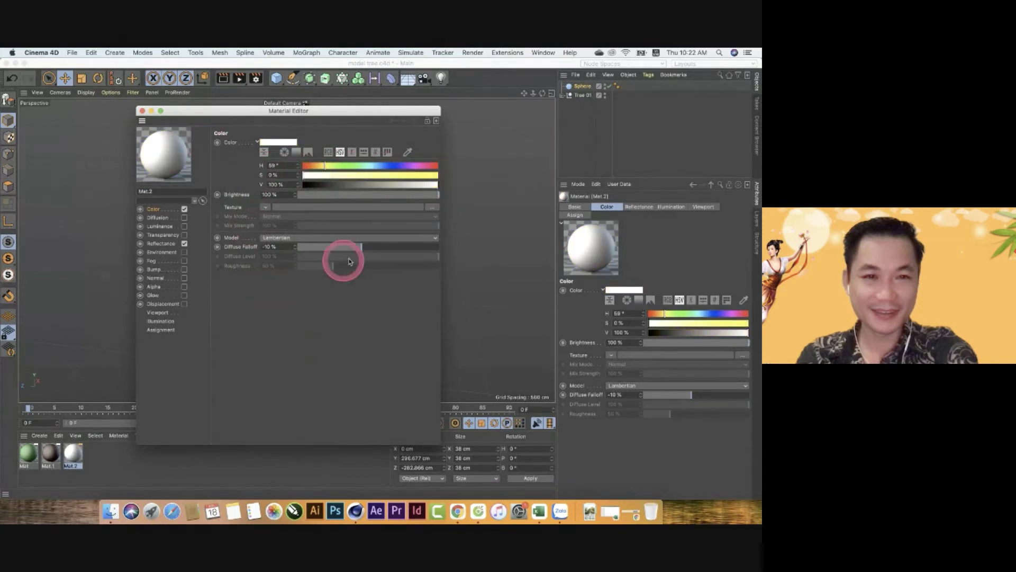
{"action": "left_click_drag", "start_coordinate": [360, 247], "coordinate": [382, 251]}
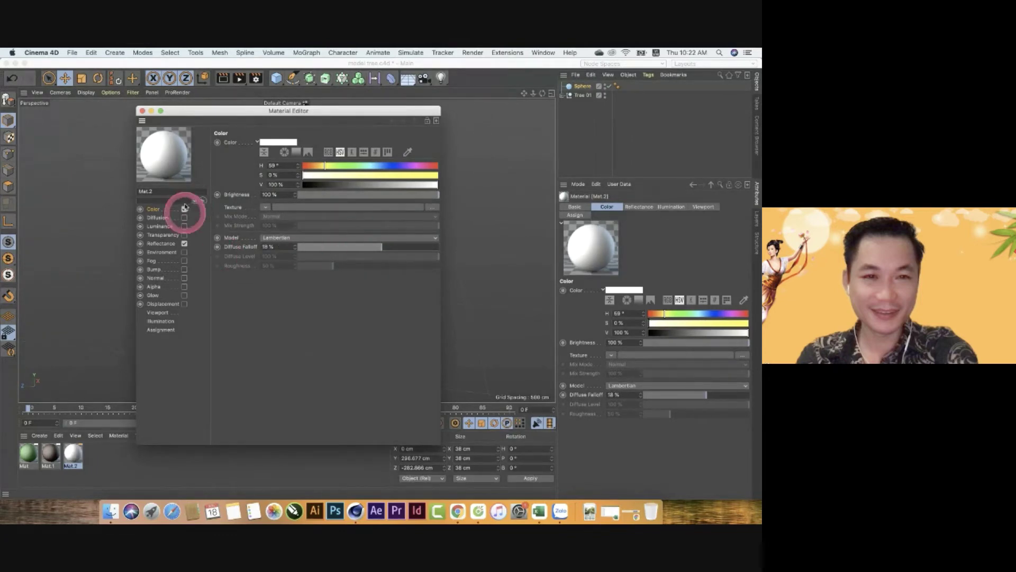
- Apply Mat.2 to the small sphere and deselect it
{"action": "left_click", "coordinate": [143, 110]}
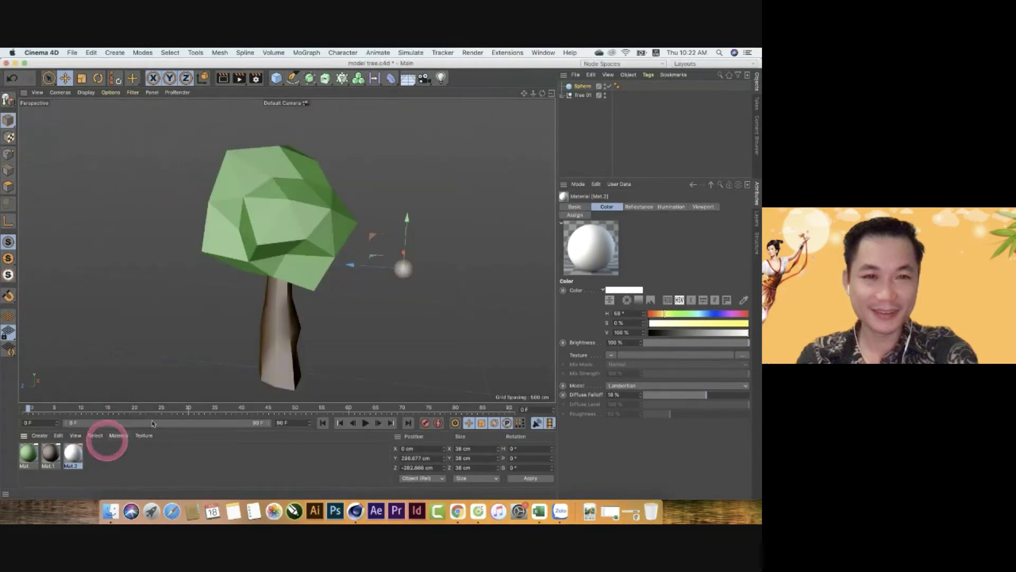
{"action": "mouse_move", "coordinate": [78, 461]}
{"action": "left_mouse_down"}
{"action": "mouse_move", "coordinate": [523, 173]}
{"action": "mouse_move", "coordinate": [582, 86]}
{"action": "left_mouse_up"}
{"action": "left_click", "coordinate": [510, 166]}
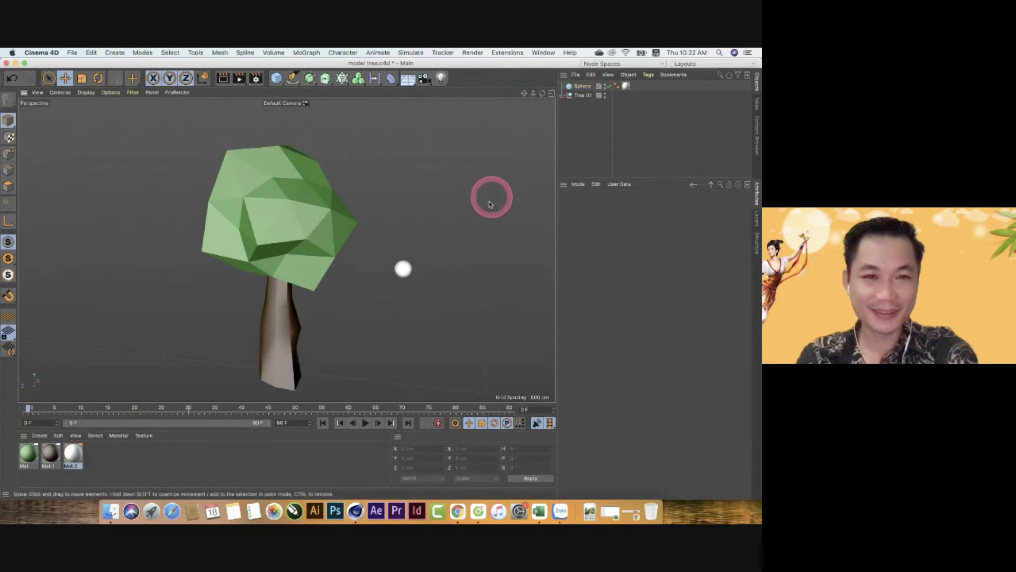
- Add a Cloner and make the white sphere its child clone
{"action": "left_click", "coordinate": [404, 270]}
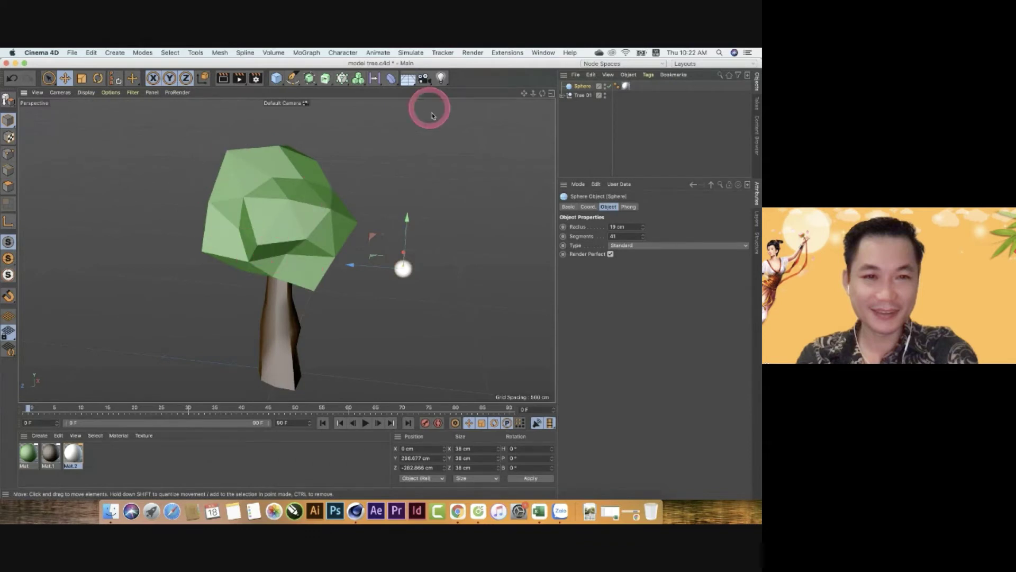
{"action": "left_click", "coordinate": [342, 79]}
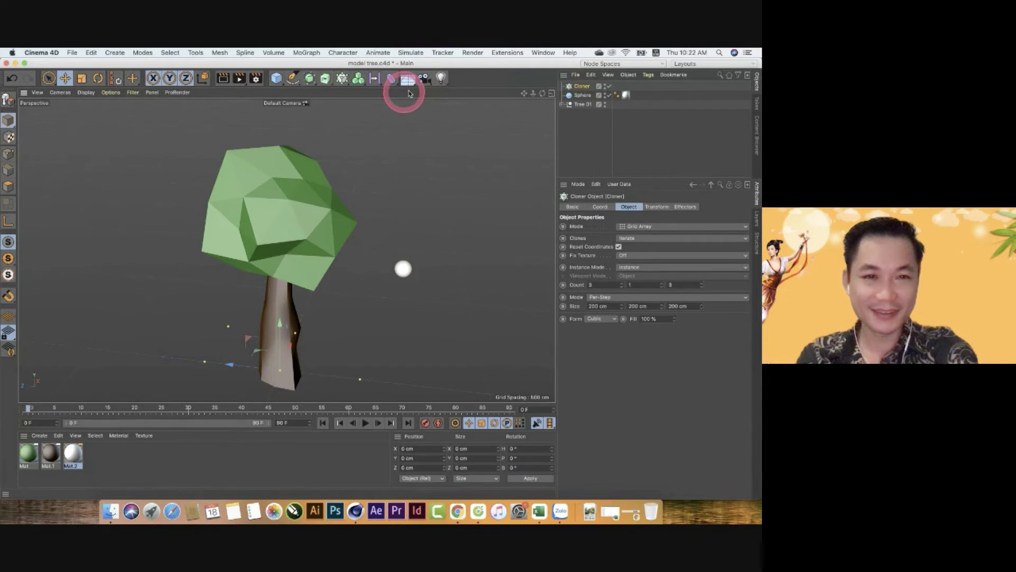
{"action": "left_click", "coordinate": [584, 97]}
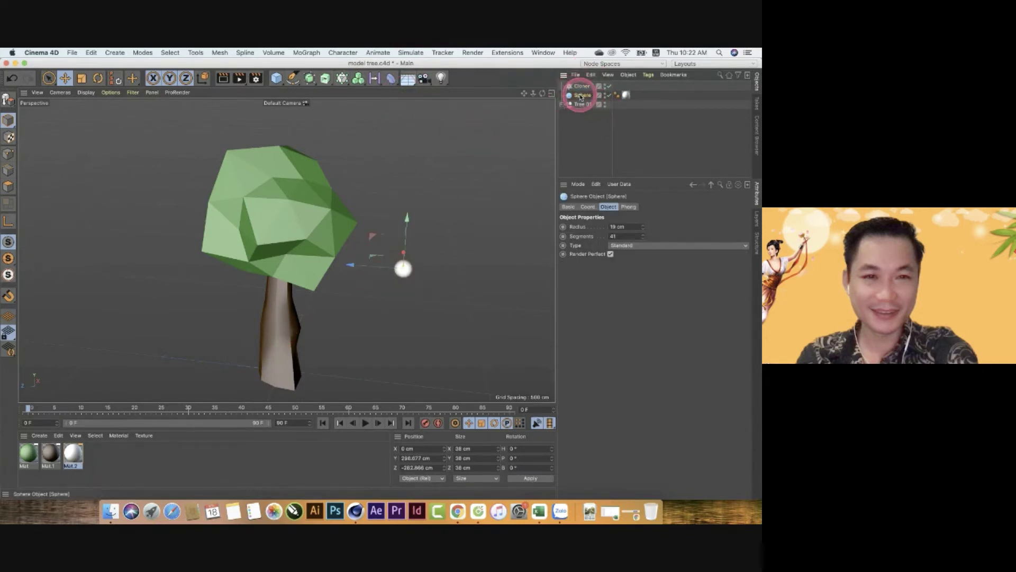
{"action": "left_click_drag", "start_coordinate": [582, 95], "coordinate": [581, 87]}
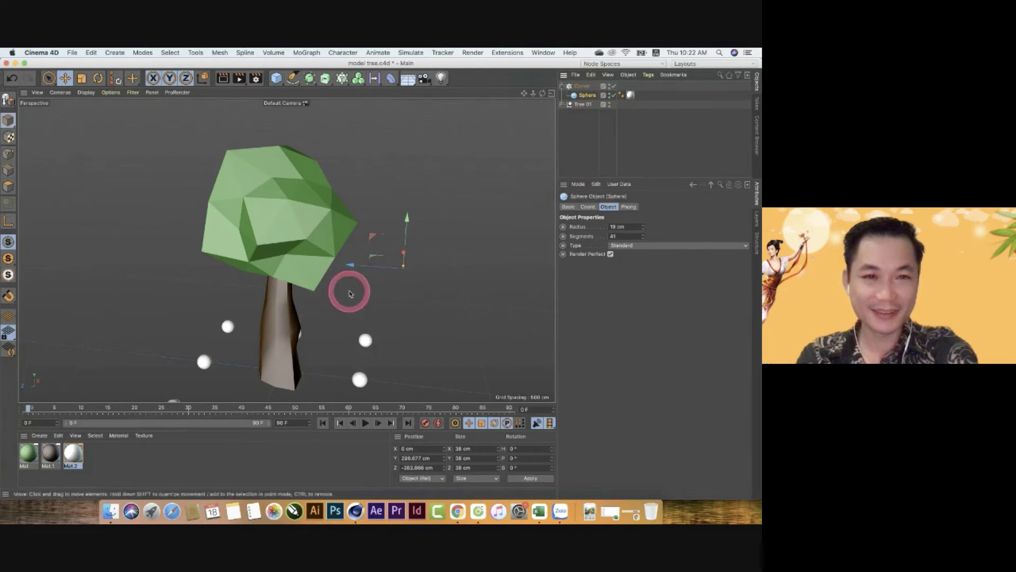
- Switch the Cloner to Object mode and use Tree 01's foliage sphere as its object
{"action": "left_click", "coordinate": [581, 86]}
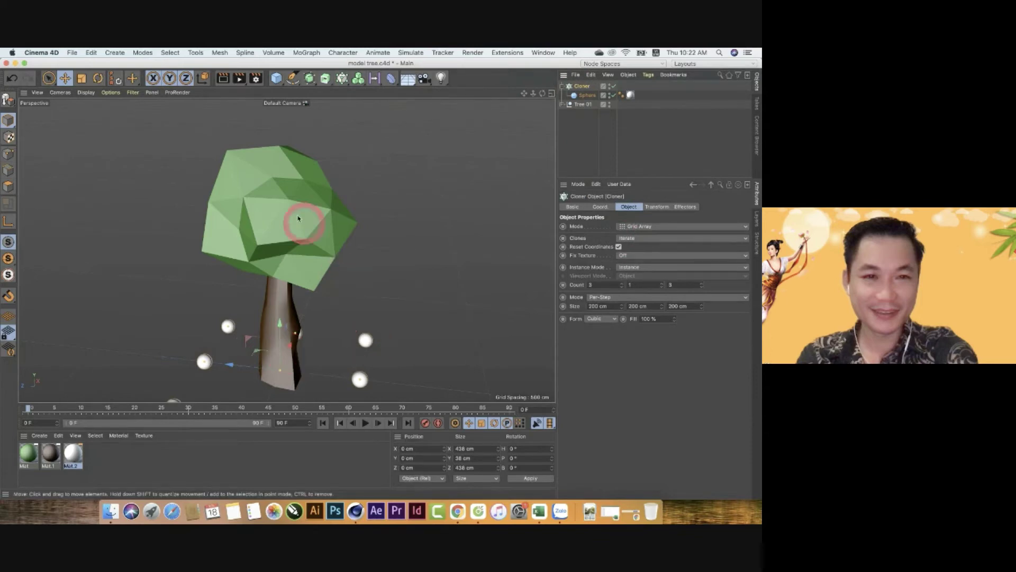
{"action": "left_click", "coordinate": [654, 227]}
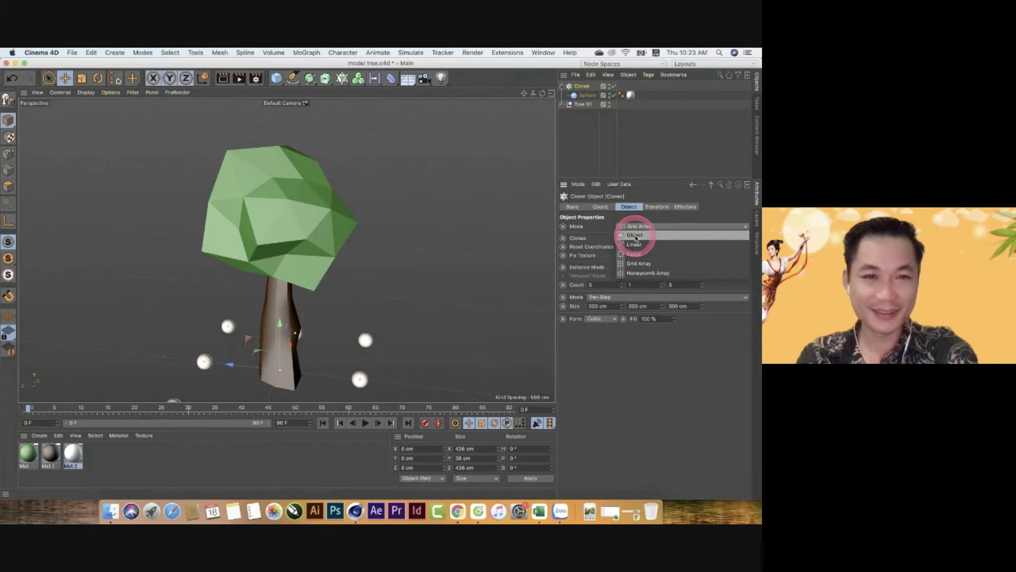
{"action": "left_click", "coordinate": [636, 236]}
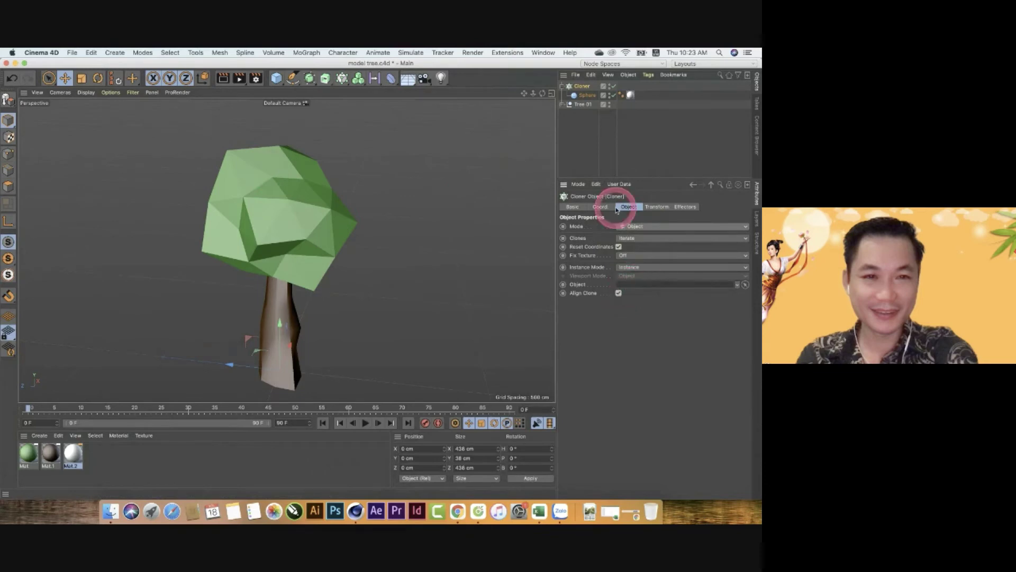
{"action": "left_click", "coordinate": [563, 105]}
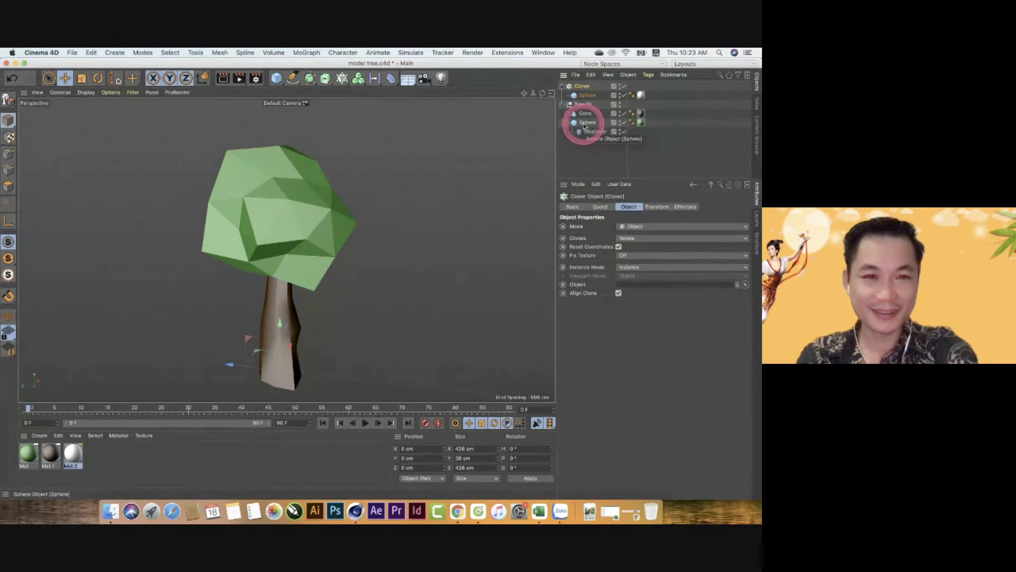
{"action": "left_click_drag", "start_coordinate": [584, 126], "coordinate": [642, 287]}
- Raise the clone count, try 200% random scaling, then set the count to 33
{"action": "left_click", "coordinate": [266, 204]}
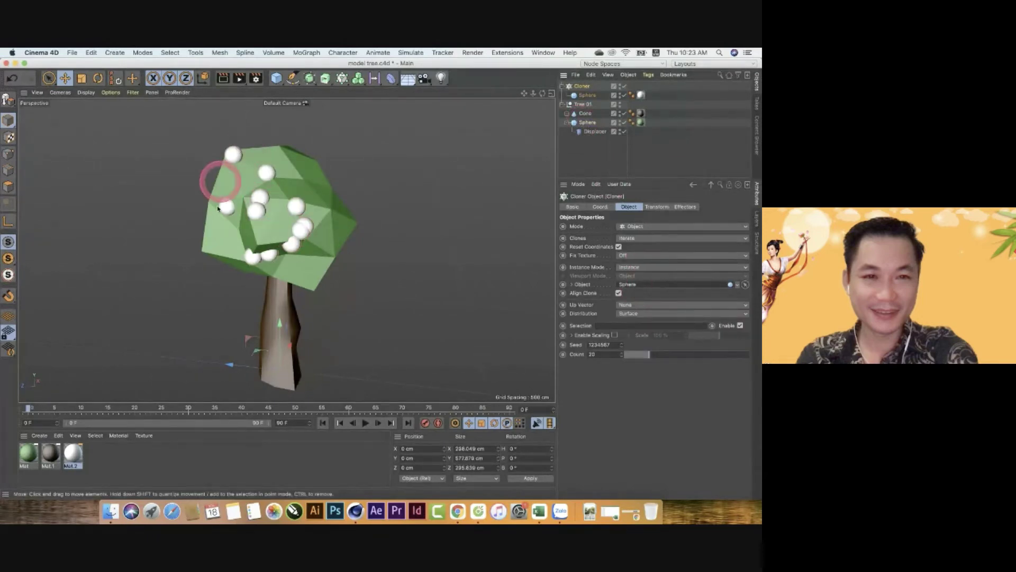
{"action": "left_click", "coordinate": [279, 256]}
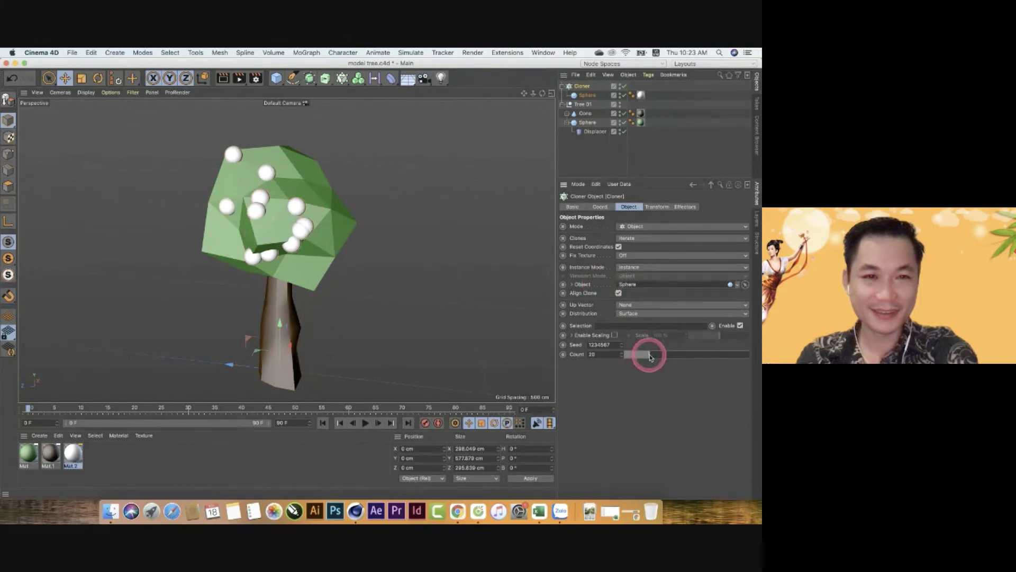
{"action": "mouse_move", "coordinate": [650, 357]}
{"action": "left_mouse_down"}
{"action": "mouse_move", "coordinate": [704, 352]}
{"action": "mouse_move", "coordinate": [671, 352]}
{"action": "left_mouse_up"}
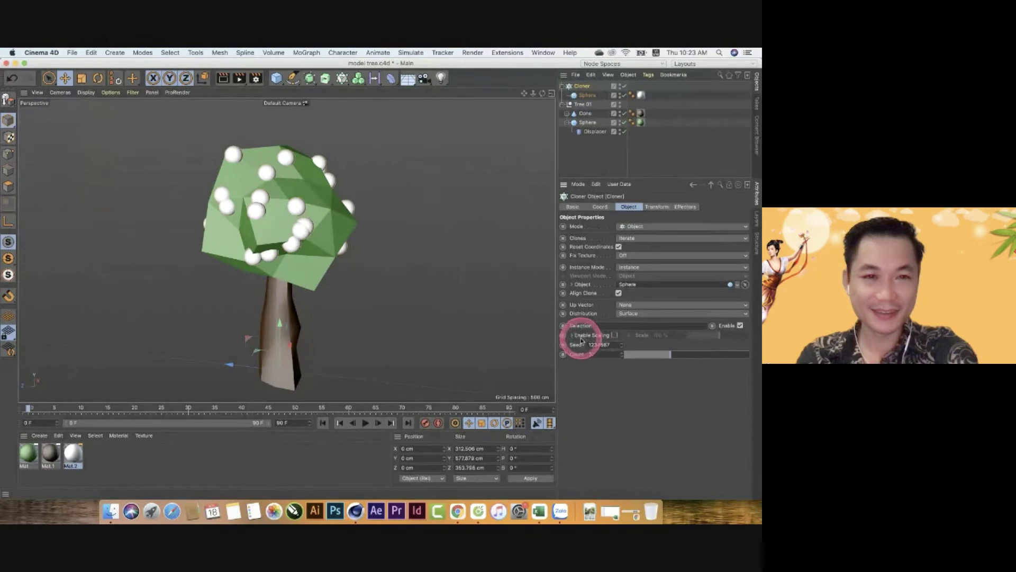
{"action": "left_click", "coordinate": [615, 335]}
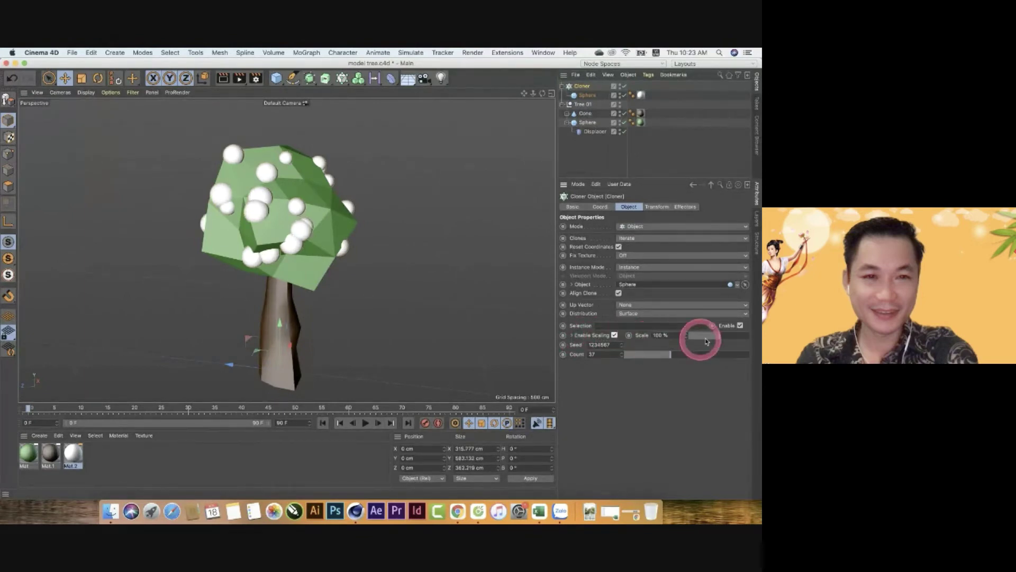
{"action": "left_click_drag", "start_coordinate": [707, 342], "coordinate": [757, 337]}
{"action": "left_click_drag", "start_coordinate": [680, 352], "coordinate": [620, 344]}
- Change the seed for a new arrangement and turn clone scaling off
{"action": "left_click", "coordinate": [631, 358]}
{"action": "double_click", "coordinate": [580, 345]}
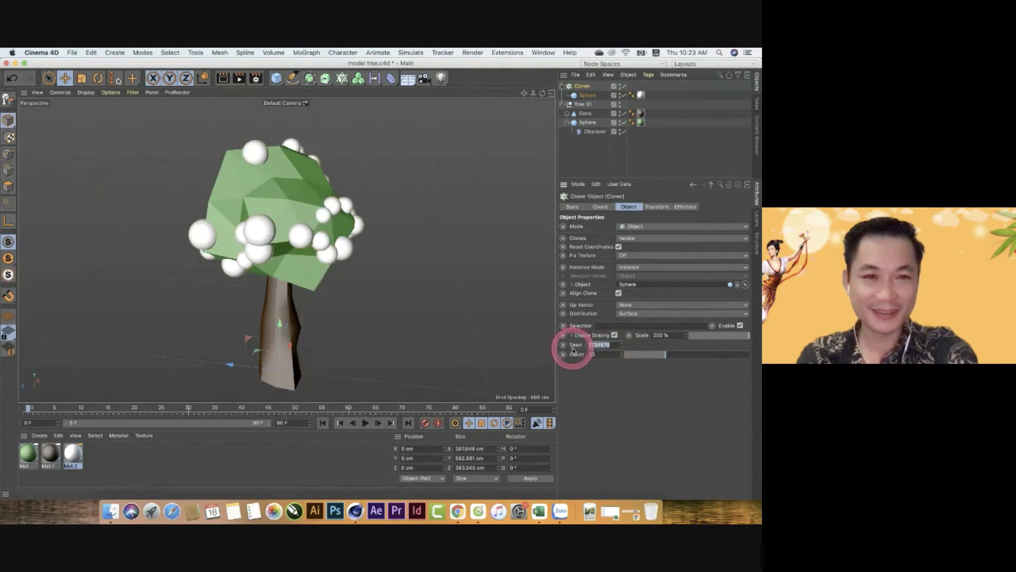
{"action": "left_click", "coordinate": [616, 345]}
{"action": "left_click_drag", "start_coordinate": [622, 347], "coordinate": [622, 347]}
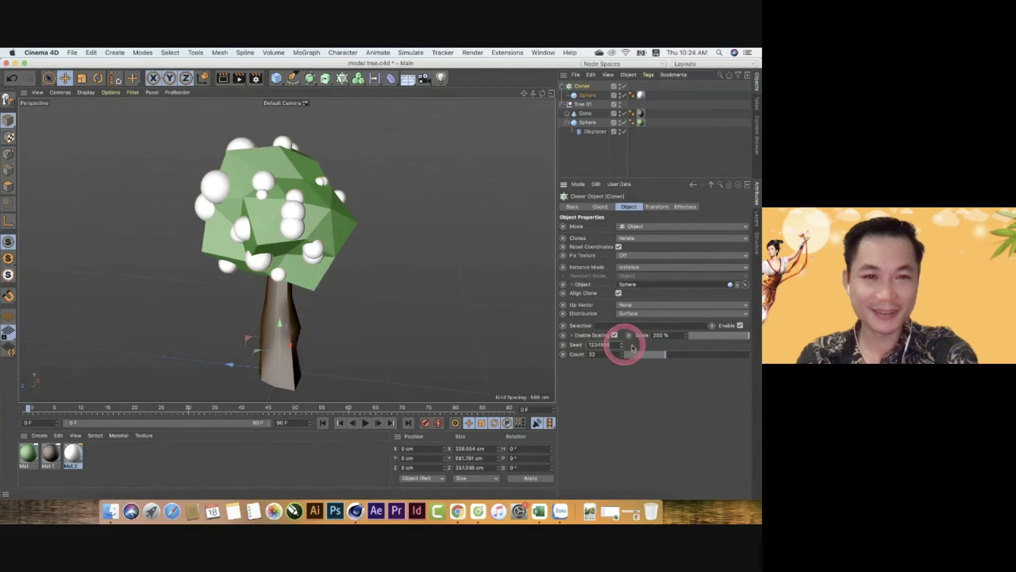
{"action": "mouse_move", "coordinate": [718, 336]}
{"action": "left_mouse_down"}
{"action": "mouse_move", "coordinate": [666, 342]}
{"action": "mouse_move", "coordinate": [705, 343]}
{"action": "left_mouse_up"}
{"action": "left_click", "coordinate": [627, 343]}
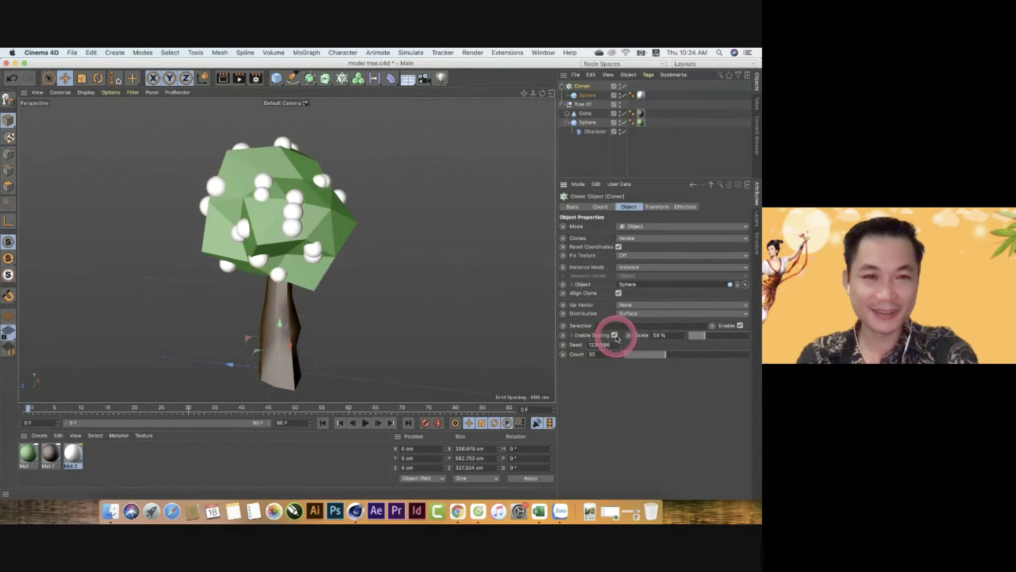
{"action": "left_click", "coordinate": [615, 336]}
{"action": "left_click", "coordinate": [290, 227]}
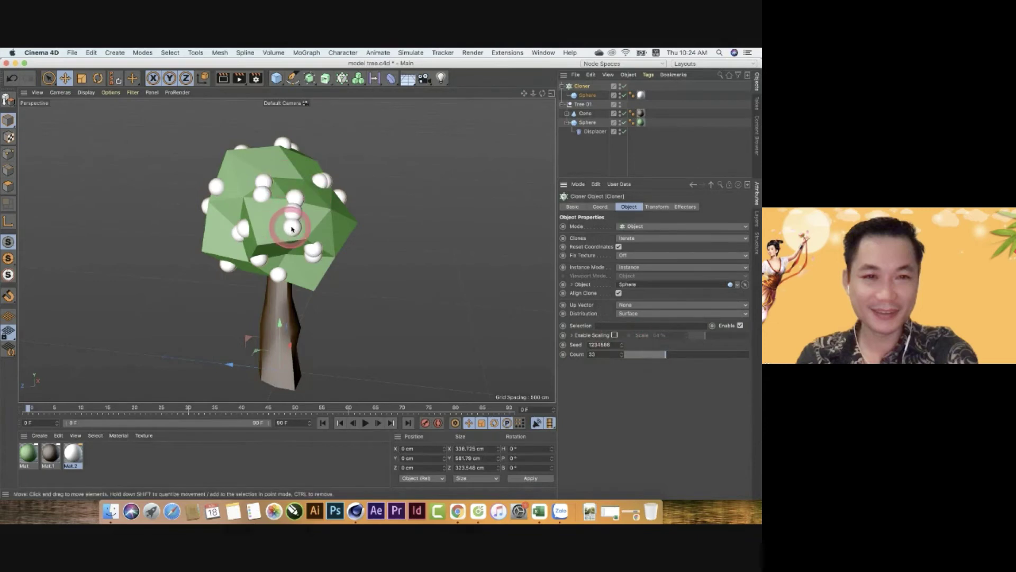
- Distribute the clones on the foliage vertices and enable scaling at 300%
{"action": "left_click", "coordinate": [630, 312]}
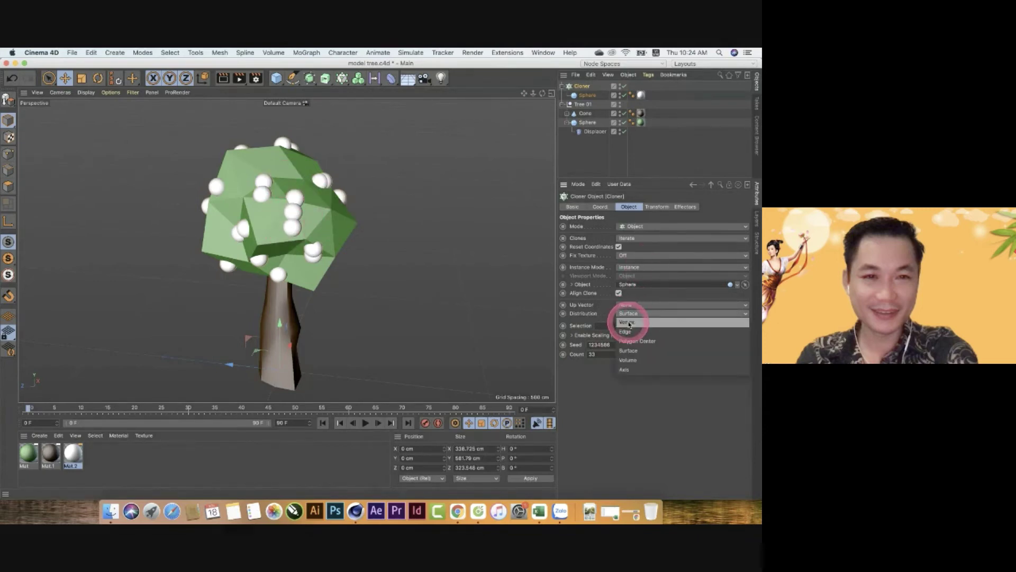
{"action": "left_click", "coordinate": [629, 323]}
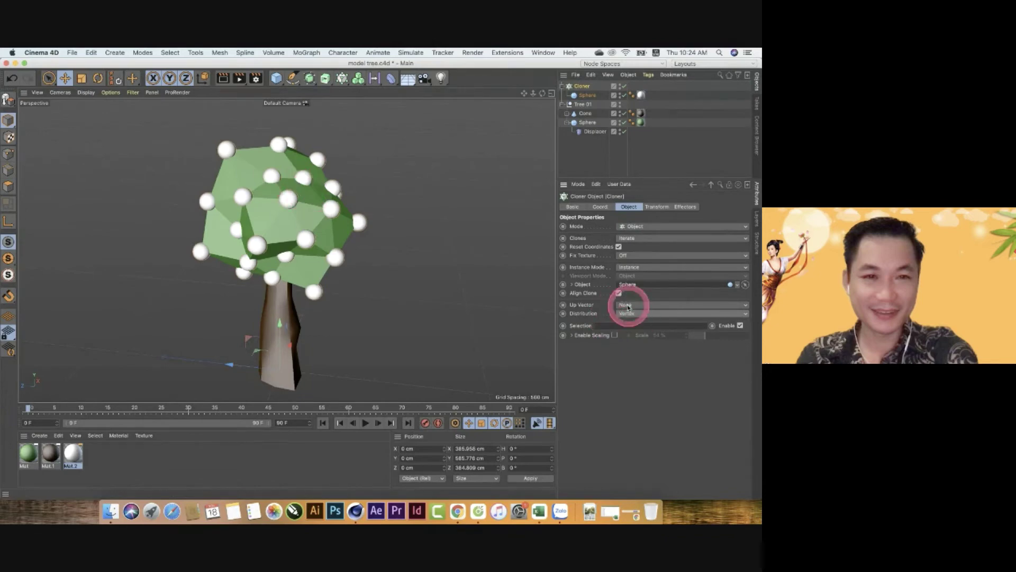
{"action": "left_click", "coordinate": [614, 335]}
{"action": "mouse_move", "coordinate": [699, 341]}
{"action": "left_mouse_down"}
{"action": "mouse_move", "coordinate": [671, 344]}
{"action": "mouse_move", "coordinate": [760, 333]}
{"action": "left_mouse_up"}
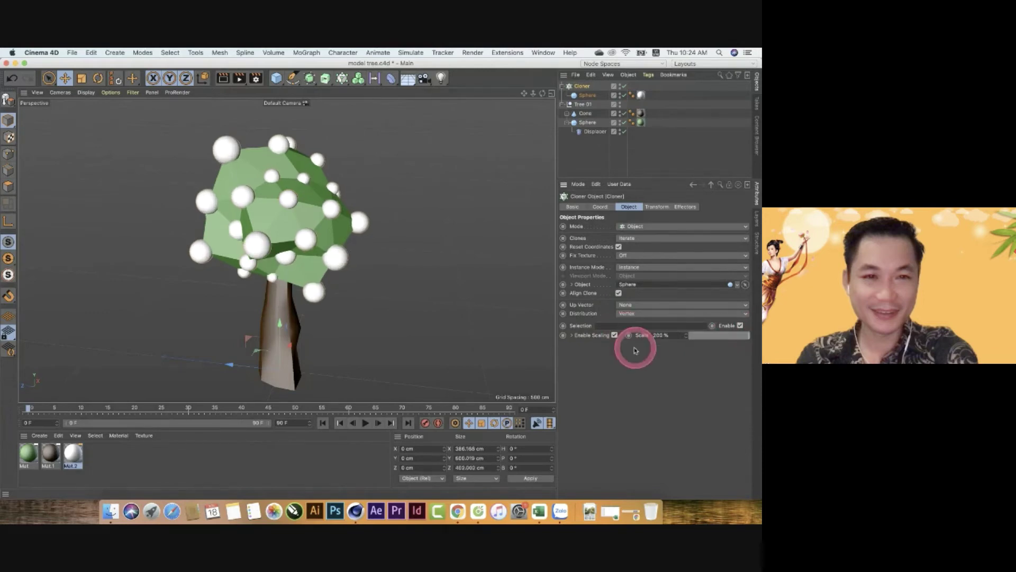
{"action": "left_click_drag", "start_coordinate": [648, 339], "coordinate": [678, 326]}
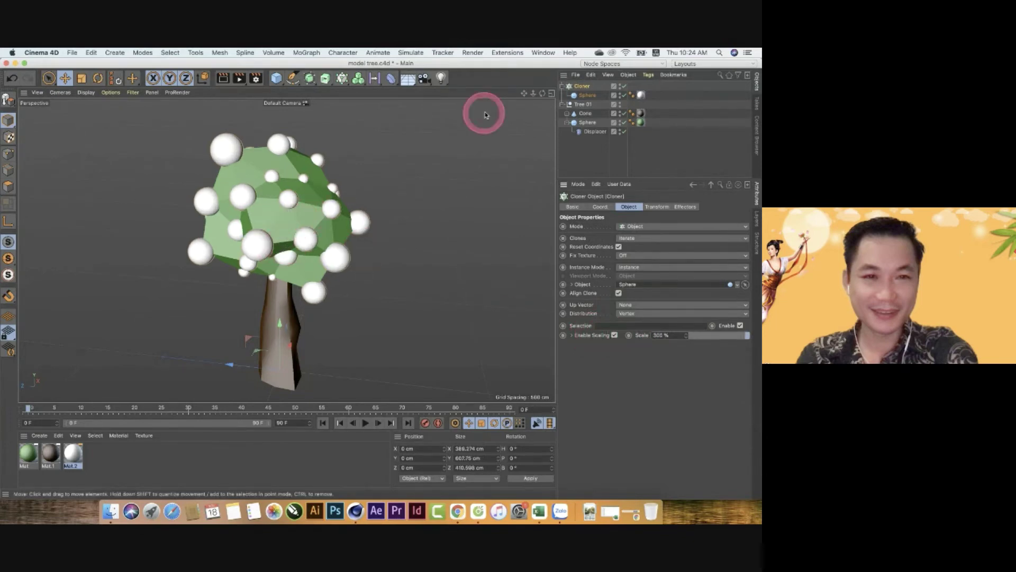
- Set the cloned sphere's radius to 10 cm, then reselect the Cloner
{"action": "left_click", "coordinate": [583, 96]}
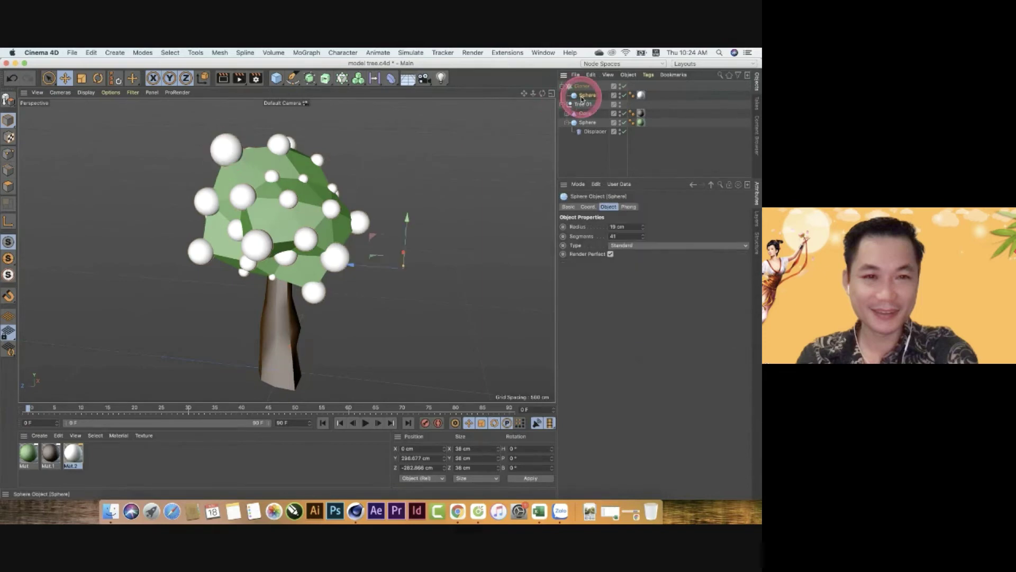
{"action": "mouse_move", "coordinate": [583, 99]}
{"action": "left_mouse_down"}
{"action": "mouse_move", "coordinate": [621, 218]}
{"action": "mouse_move", "coordinate": [644, 230]}
{"action": "left_mouse_up"}
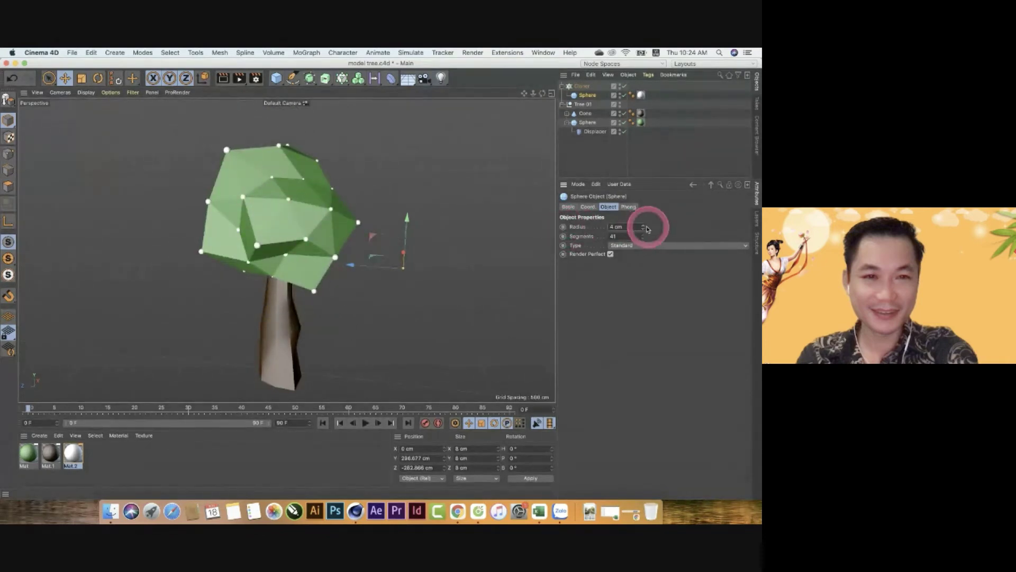
{"action": "left_click_drag", "start_coordinate": [644, 228], "coordinate": [644, 228]}
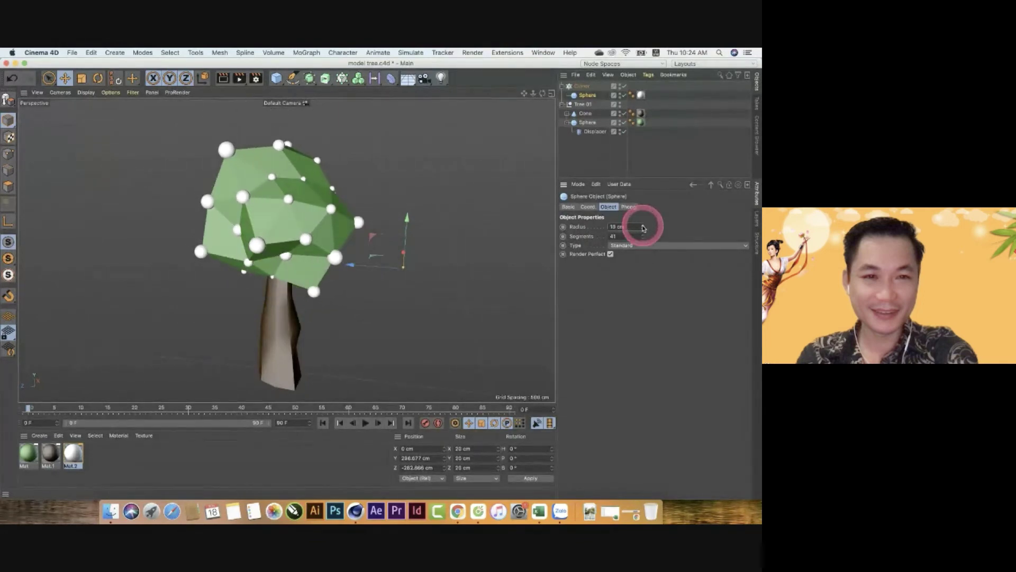
{"action": "left_click", "coordinate": [580, 88]}
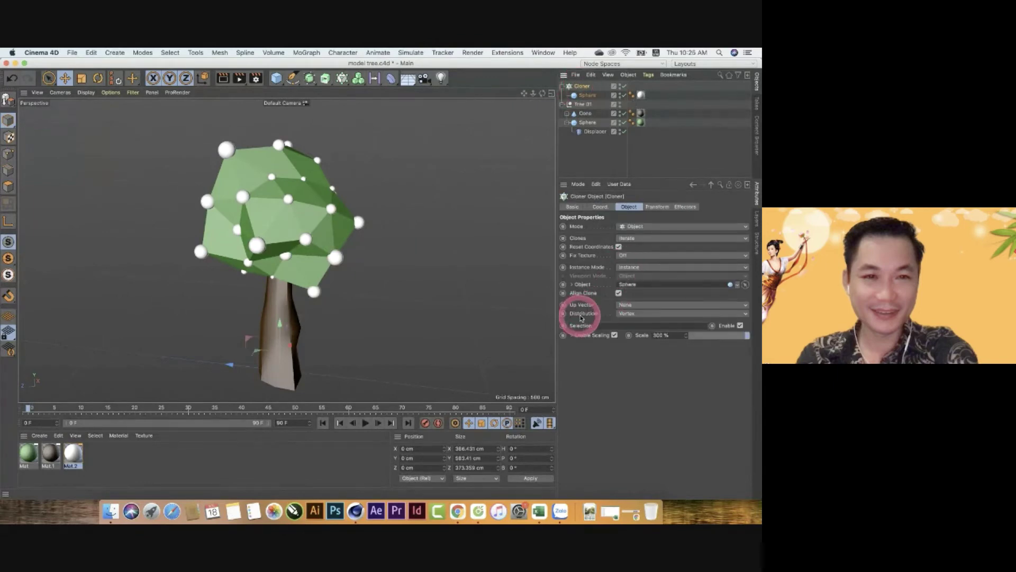
- Try Edge and Polygon Center distributions before returning to Vertex
{"action": "left_click", "coordinate": [629, 316]}
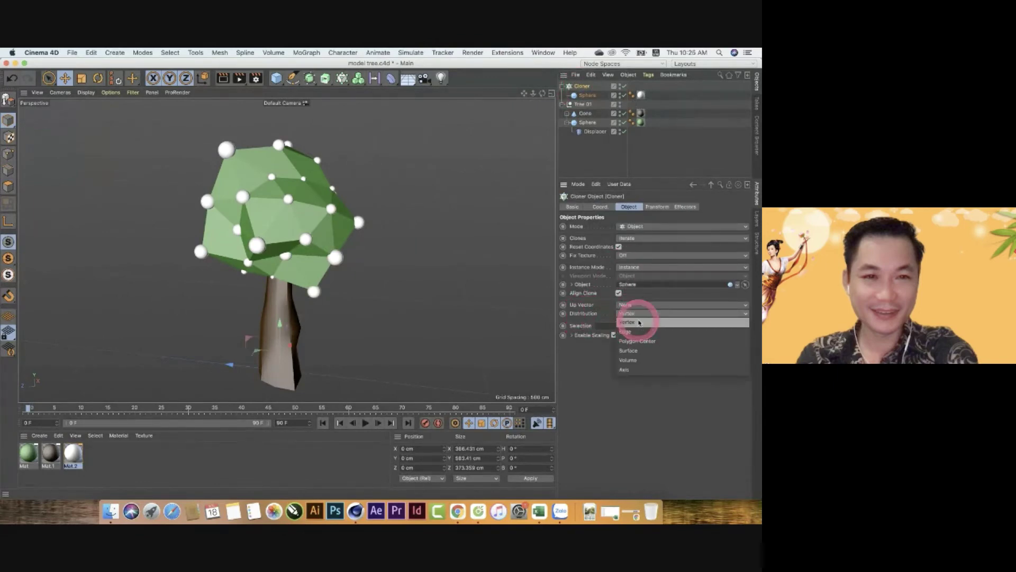
{"action": "left_click", "coordinate": [641, 329]}
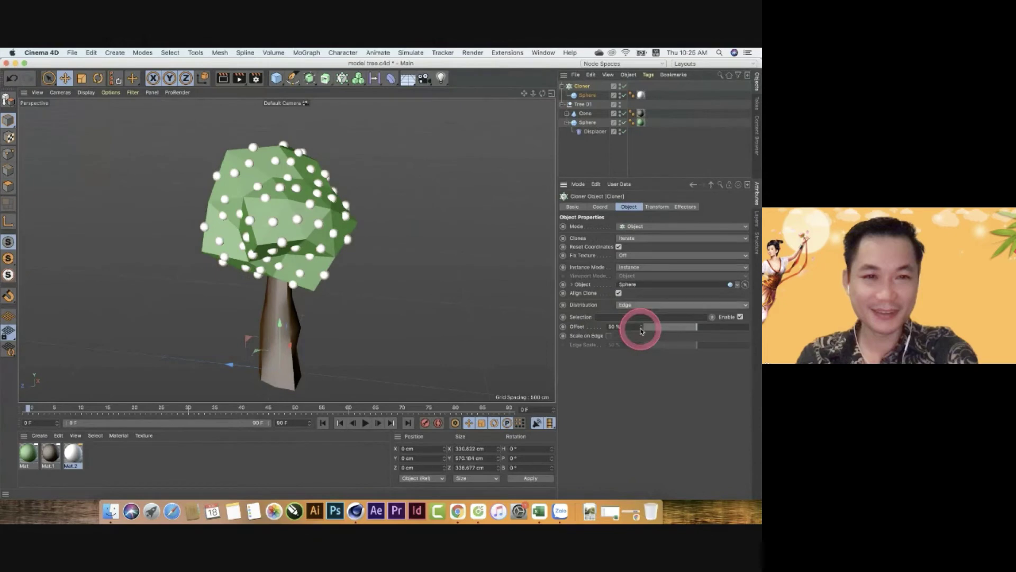
{"action": "left_click", "coordinate": [638, 305]}
{"action": "left_click", "coordinate": [639, 328]}
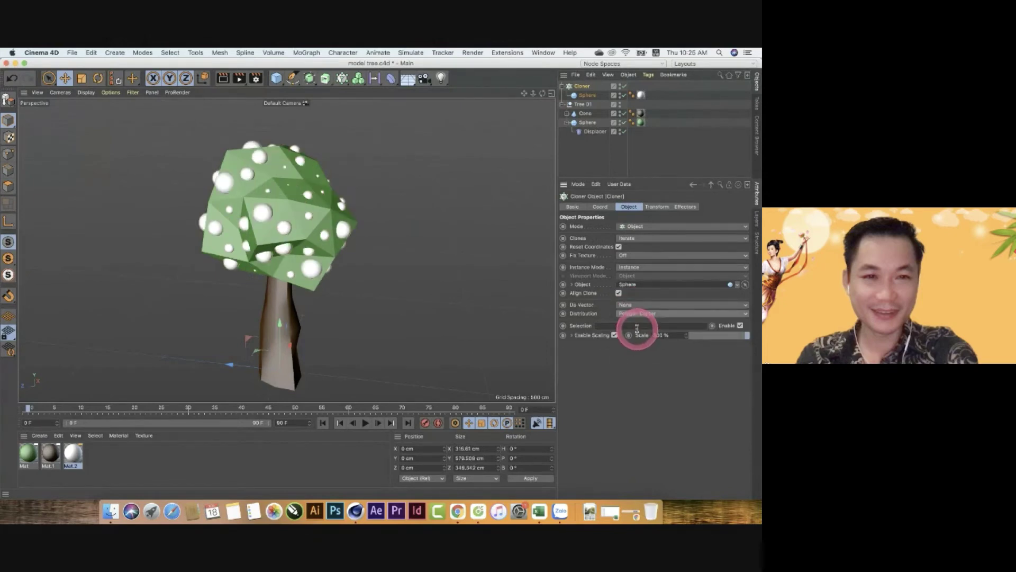
{"action": "left_click", "coordinate": [637, 312]}
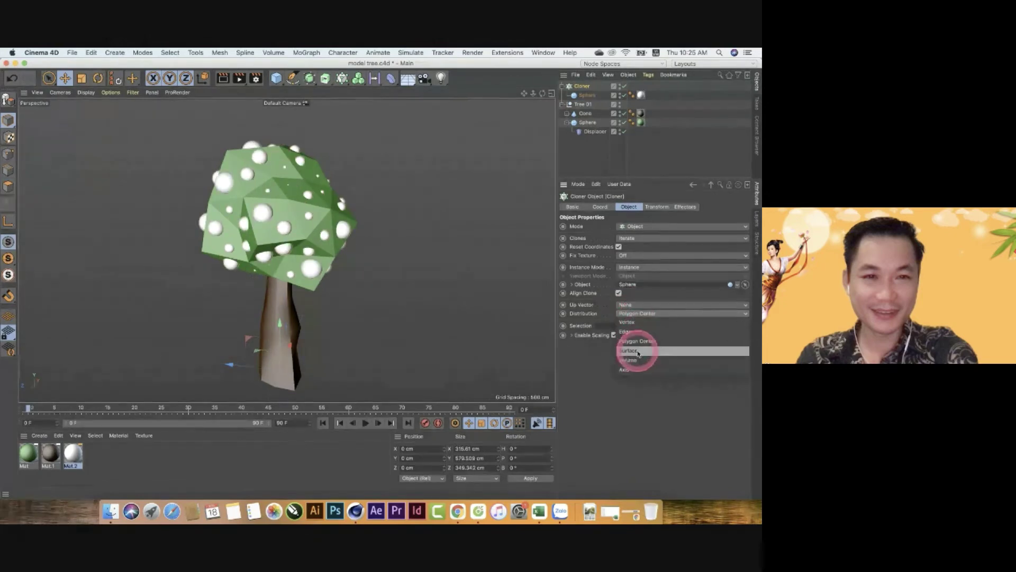
{"action": "left_click", "coordinate": [626, 323]}
- Try Edge distribution with offset and edge scaling, then set distribution to Surface
{"action": "left_click", "coordinate": [631, 315]}
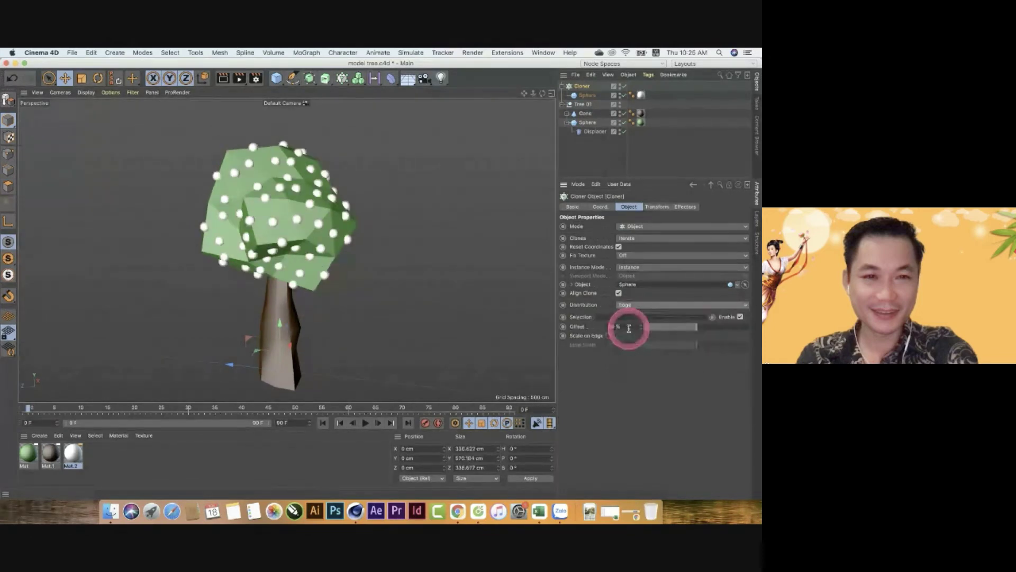
{"action": "mouse_move", "coordinate": [695, 327]}
{"action": "left_mouse_down"}
{"action": "mouse_move", "coordinate": [619, 332]}
{"action": "mouse_move", "coordinate": [689, 329]}
{"action": "left_mouse_up"}
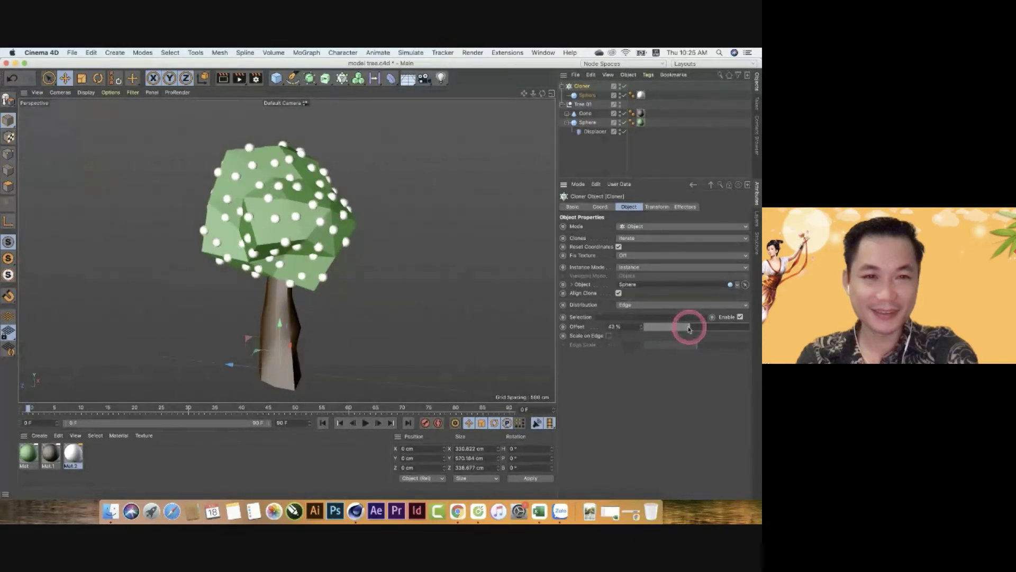
{"action": "left_click", "coordinate": [608, 336]}
{"action": "left_click_drag", "start_coordinate": [699, 345], "coordinate": [758, 345]}
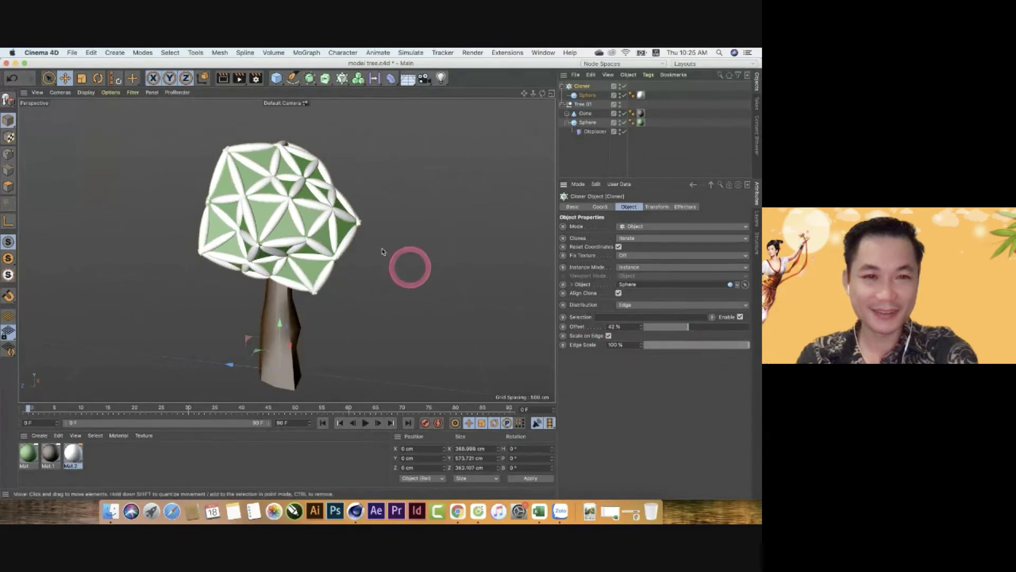
{"action": "left_click_drag", "start_coordinate": [672, 353], "coordinate": [671, 345]}
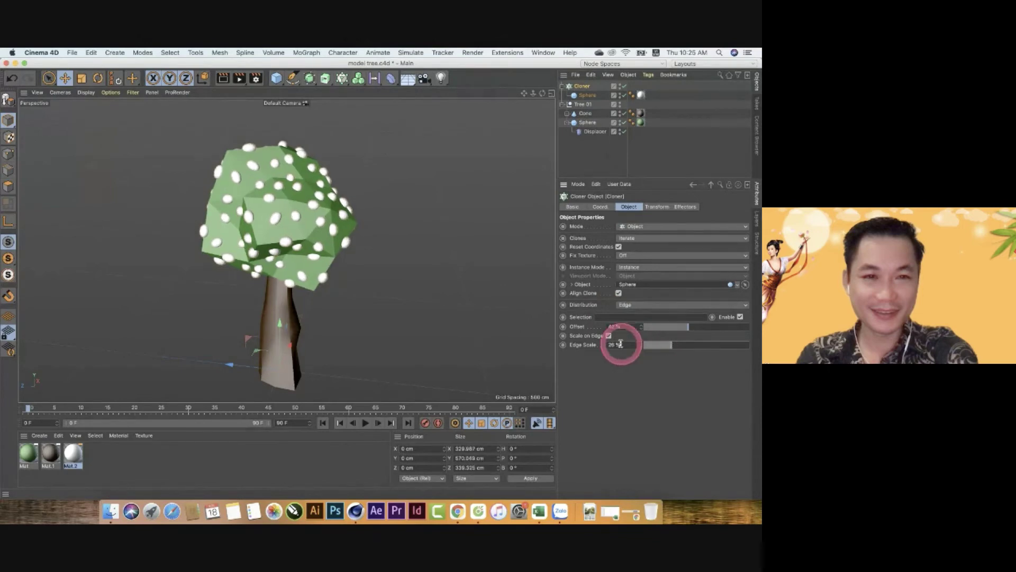
{"action": "left_click", "coordinate": [624, 305]}
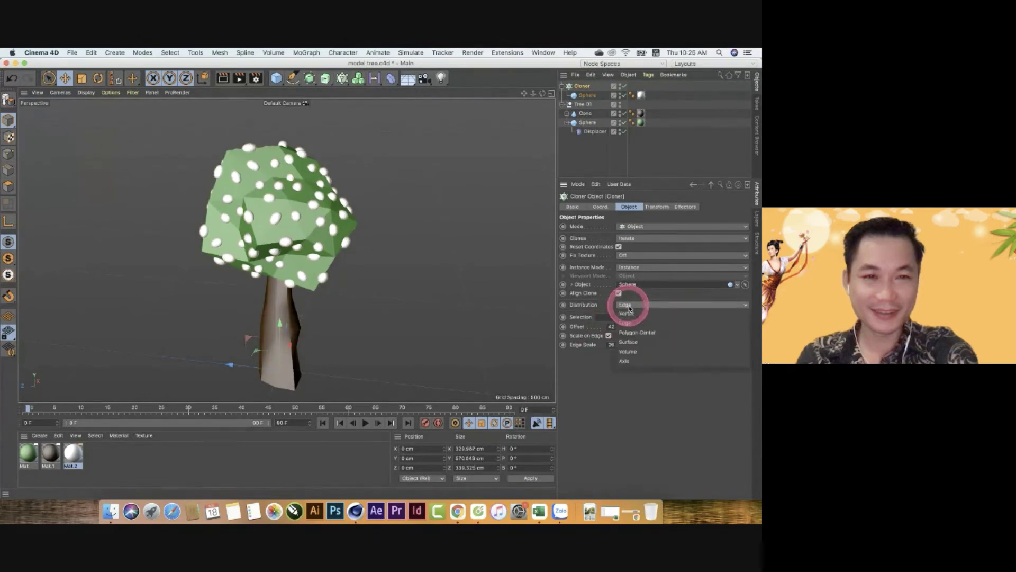
{"action": "left_click", "coordinate": [633, 337]}
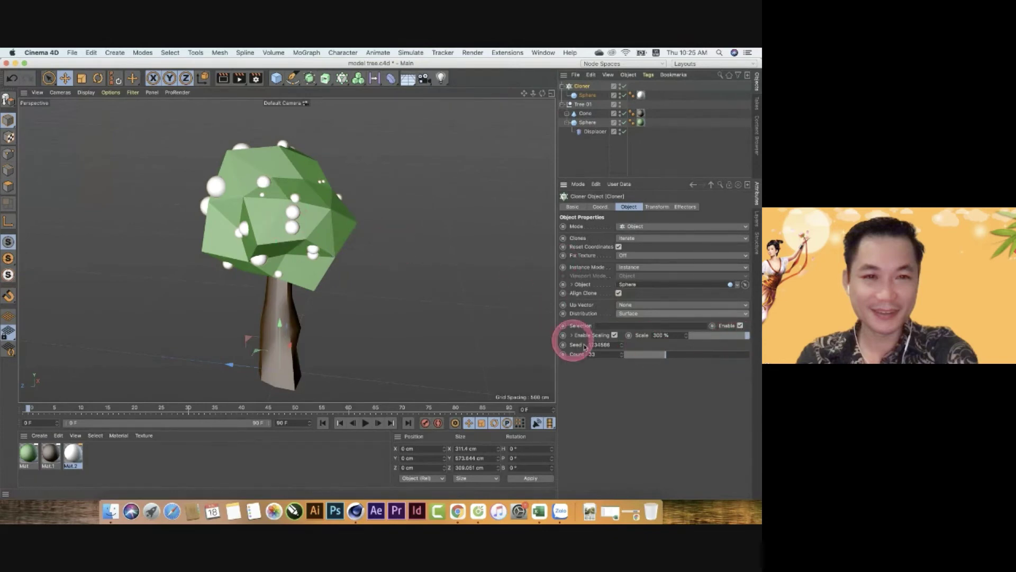
- Keyframe the Cloner count at 100 on frame 60
{"action": "mouse_move", "coordinate": [666, 355]}
{"action": "left_mouse_down"}
{"action": "mouse_move", "coordinate": [735, 361]}
{"action": "mouse_move", "coordinate": [621, 367]}
{"action": "left_mouse_up"}
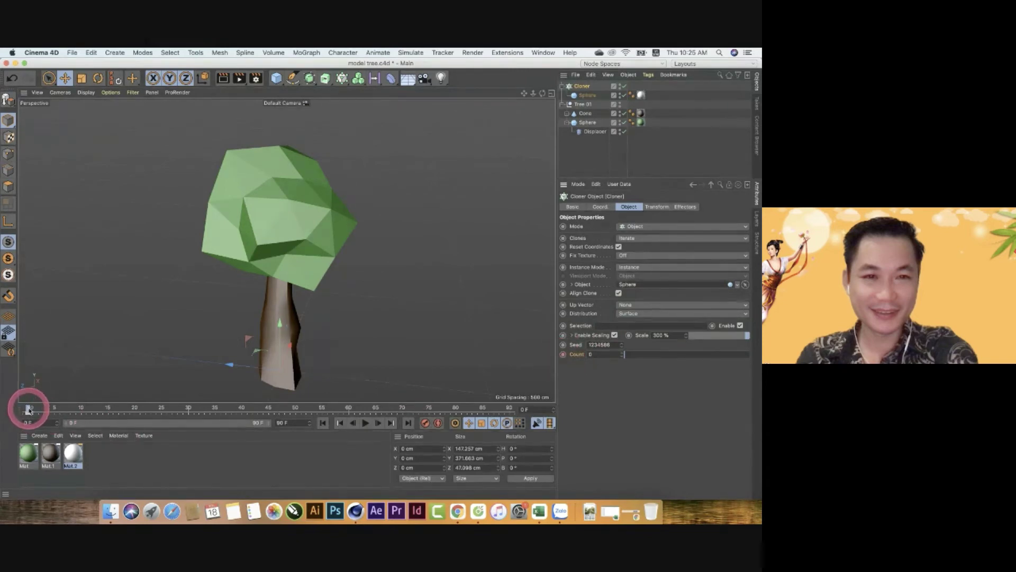
{"action": "left_click_drag", "start_coordinate": [28, 409], "coordinate": [348, 409]}
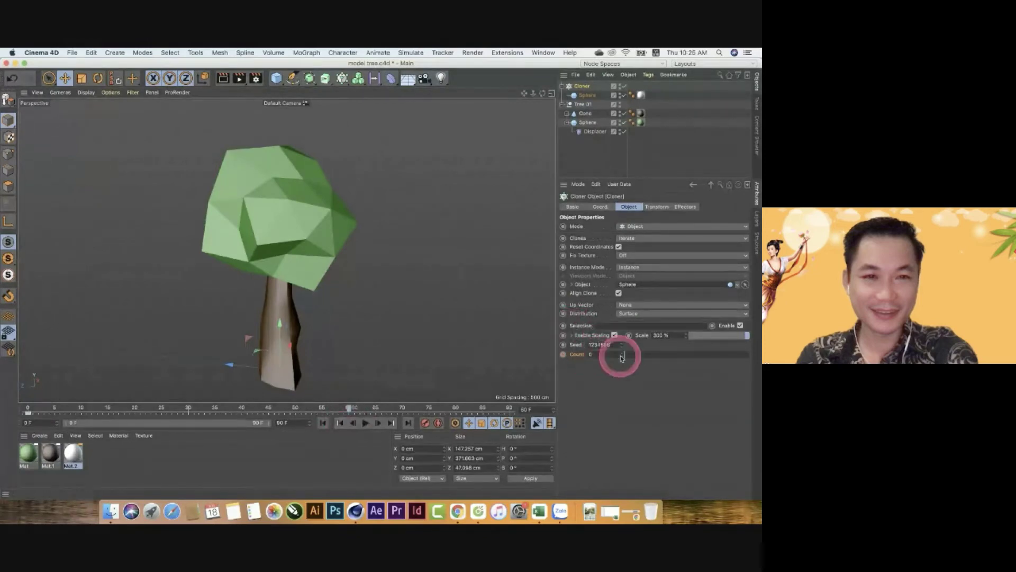
{"action": "left_click_drag", "start_coordinate": [625, 358], "coordinate": [755, 358]}
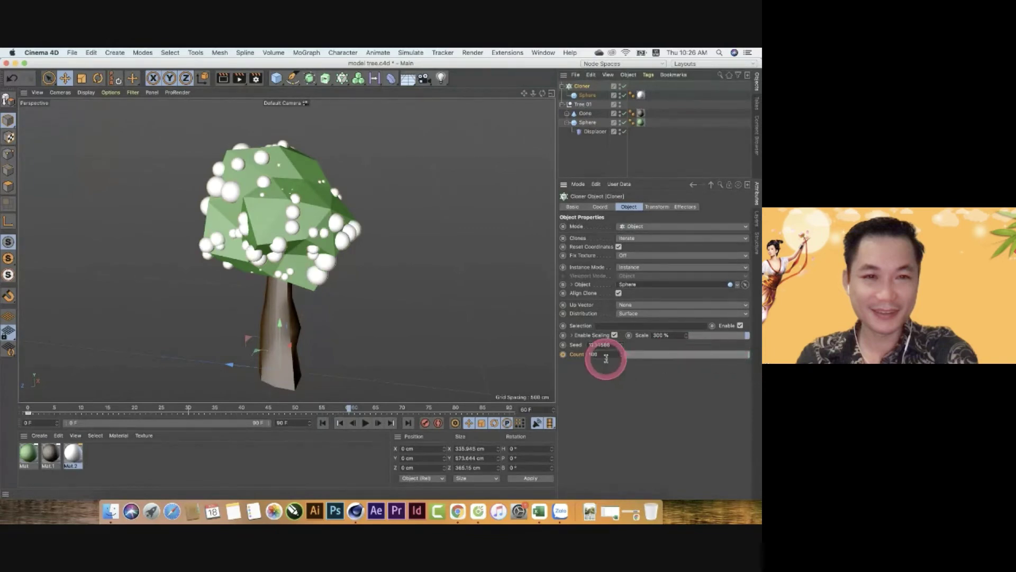
{"action": "left_click_drag", "start_coordinate": [605, 355], "coordinate": [562, 370]}
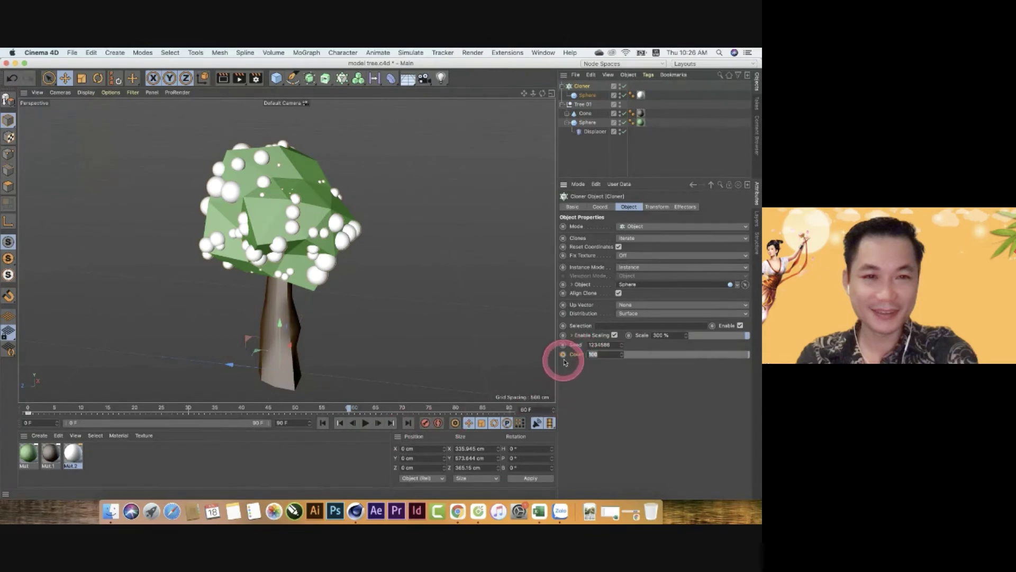
{"action": "left_click", "coordinate": [354, 412]}
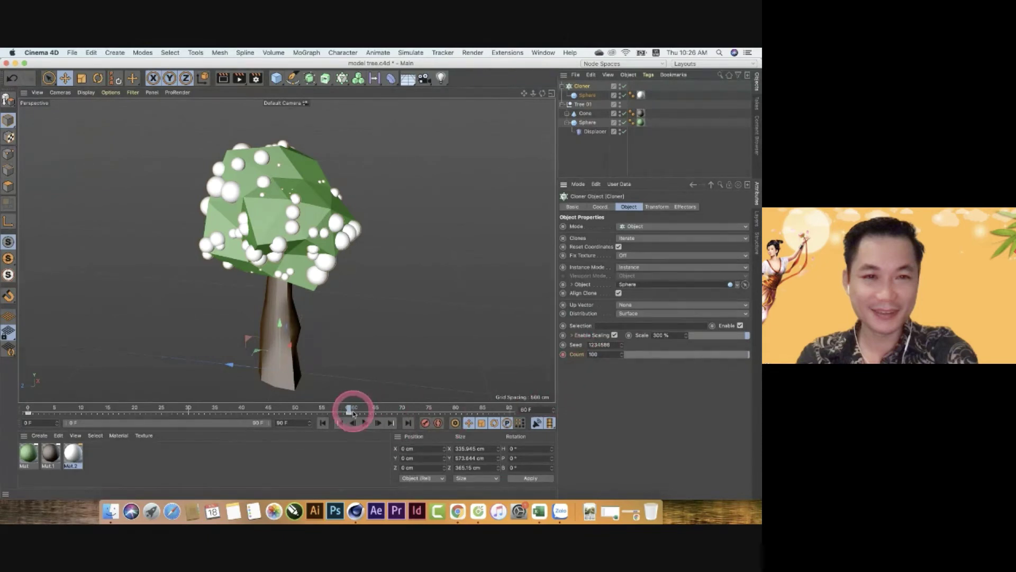
- Rewind and play back the animation to preview the growing blossoms
{"action": "left_click", "coordinate": [322, 422]}
{"action": "left_click", "coordinate": [365, 422]}
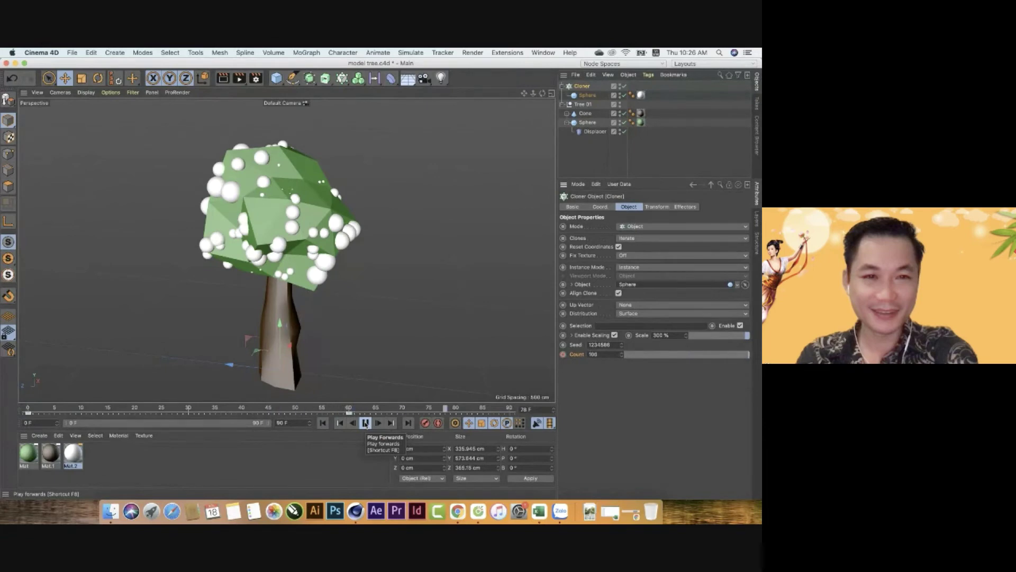
{"action": "left_click", "coordinate": [294, 211]}
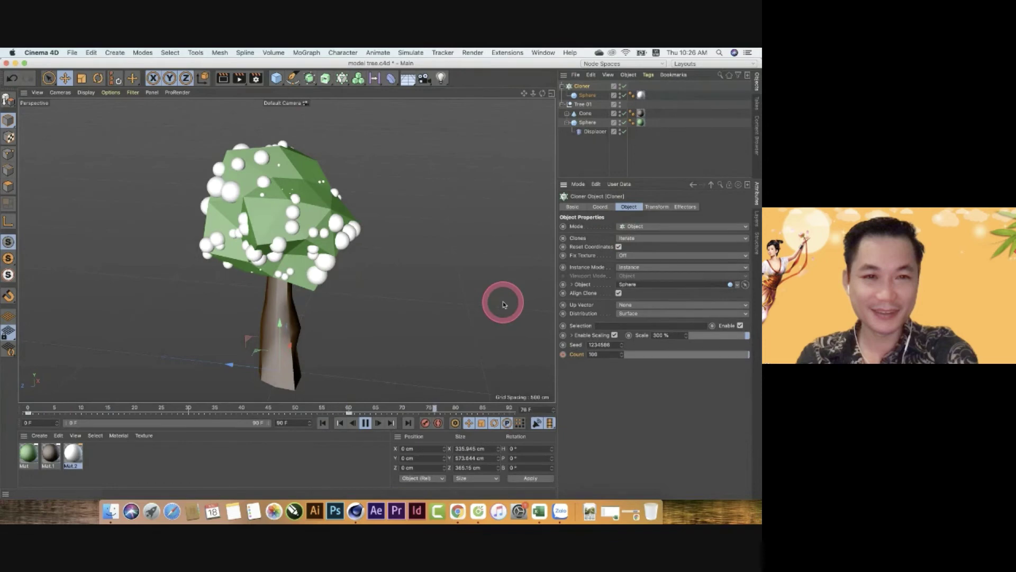
{"action": "left_click", "coordinate": [365, 422]}
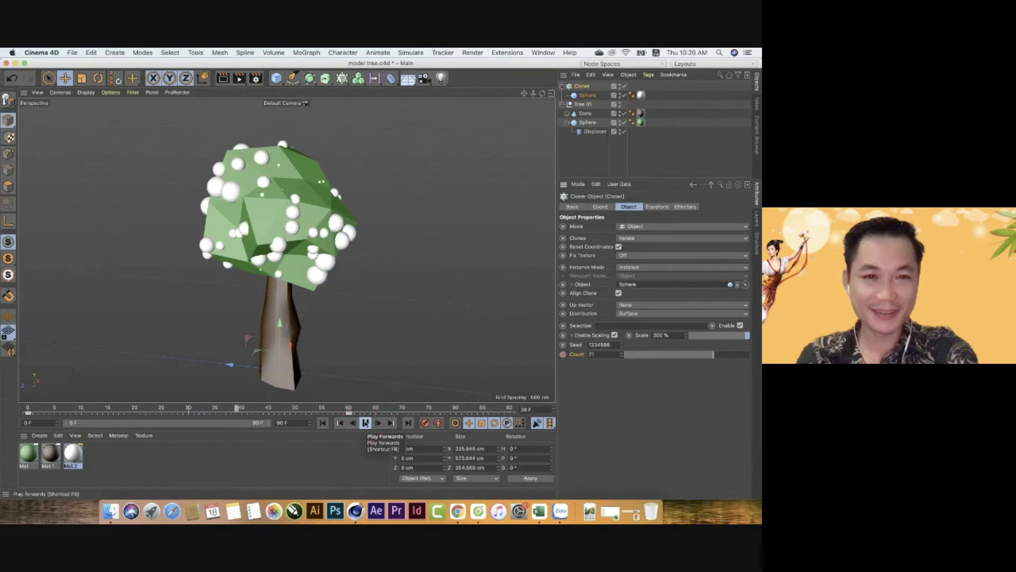
{"action": "left_click", "coordinate": [366, 421]}
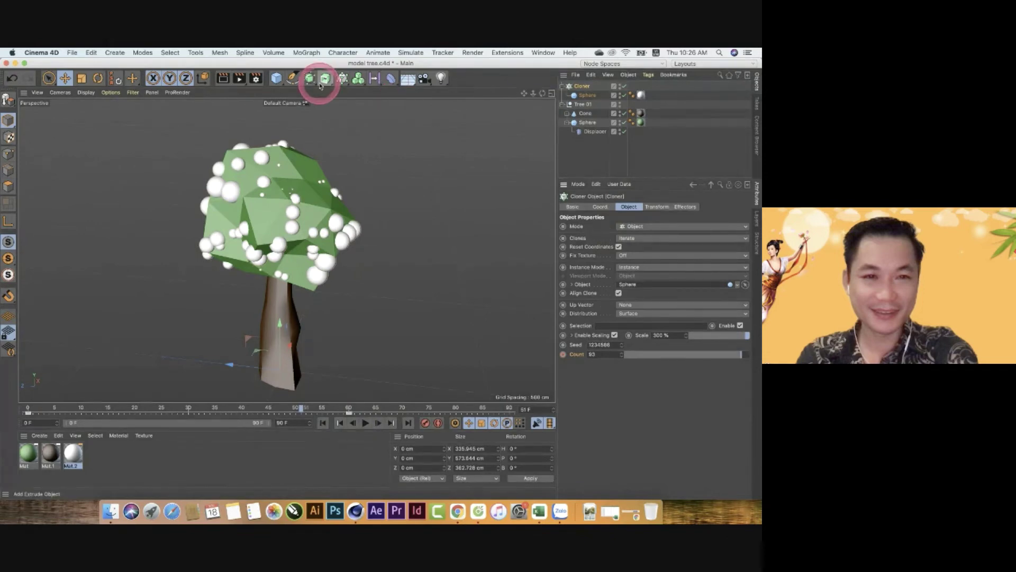
{"action": "double_click", "coordinate": [73, 459]}
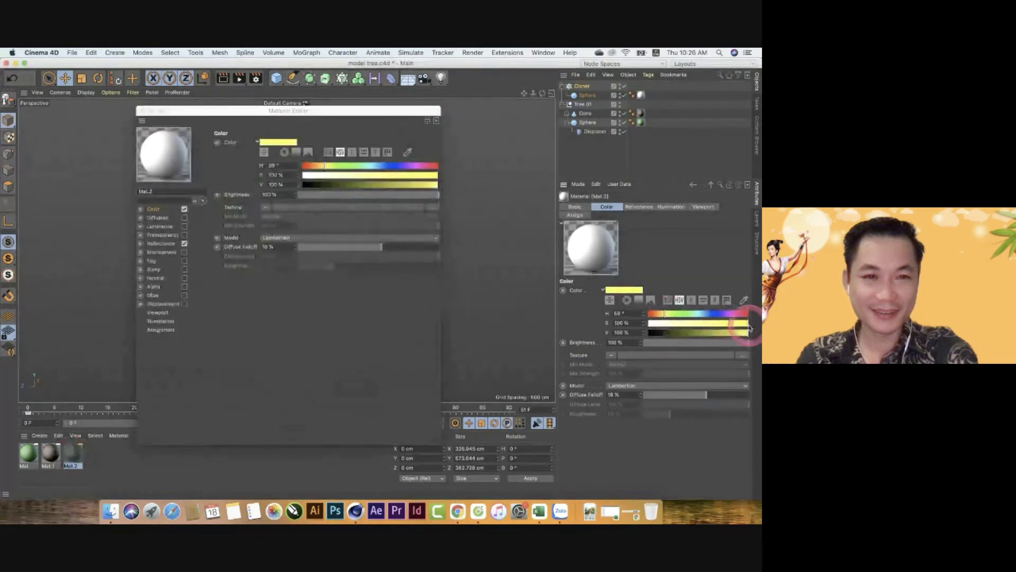
{"action": "left_click_drag", "start_coordinate": [748, 330], "coordinate": [745, 331]}
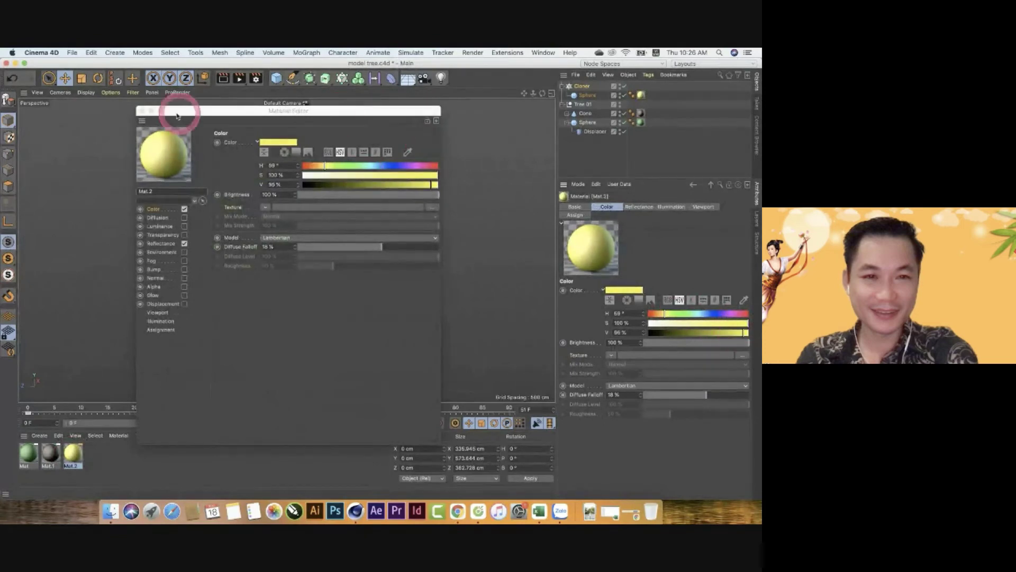
{"action": "left_click", "coordinate": [142, 111]}
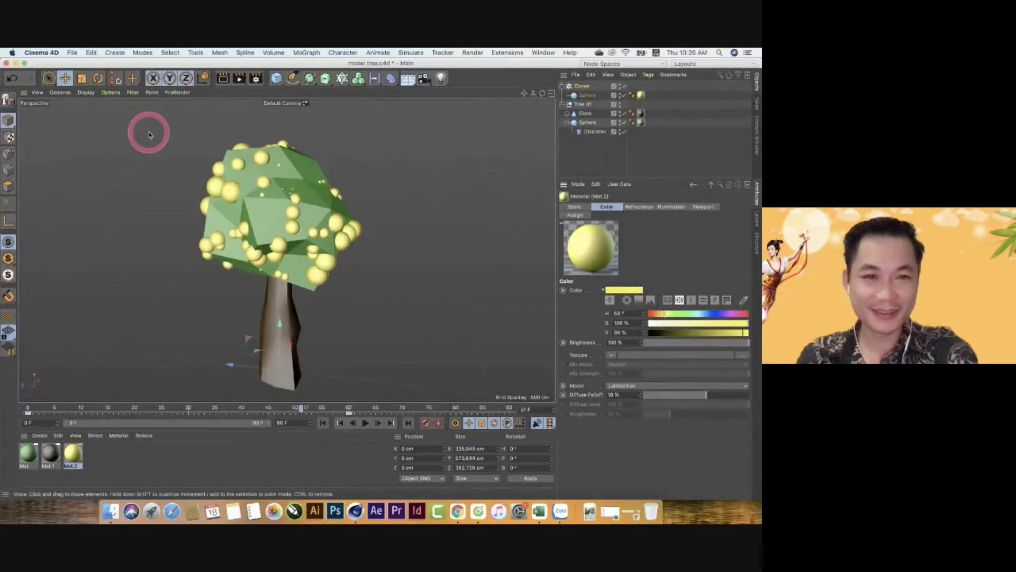
{"action": "key", "text": "ctrl+z"}
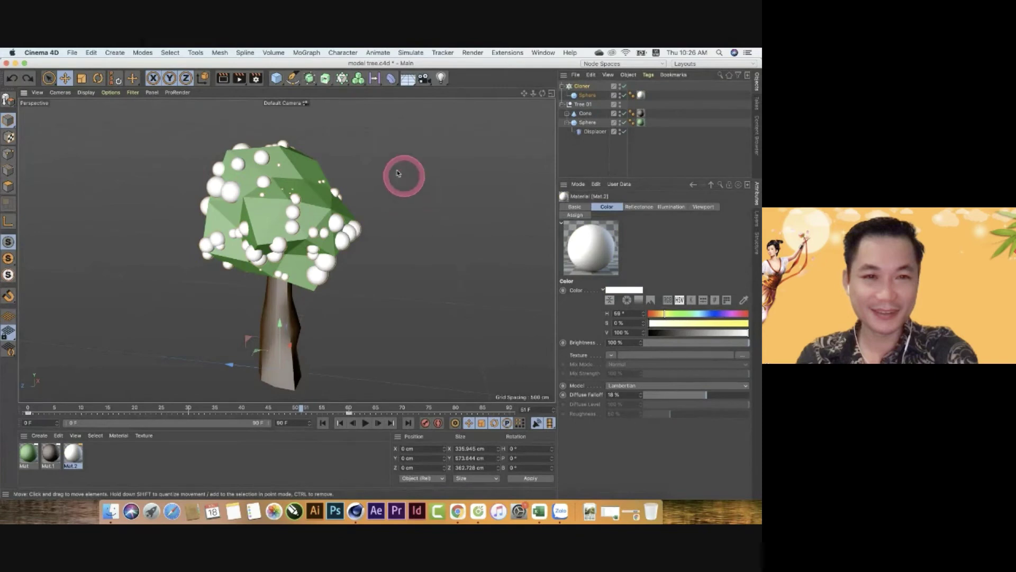
- Reduce the cloned Sphere's Segments to 12 at 10 cm radius, keeping the Standard type
{"action": "left_click", "coordinate": [587, 95]}
{"action": "left_click_drag", "start_coordinate": [643, 237], "coordinate": [643, 237]}
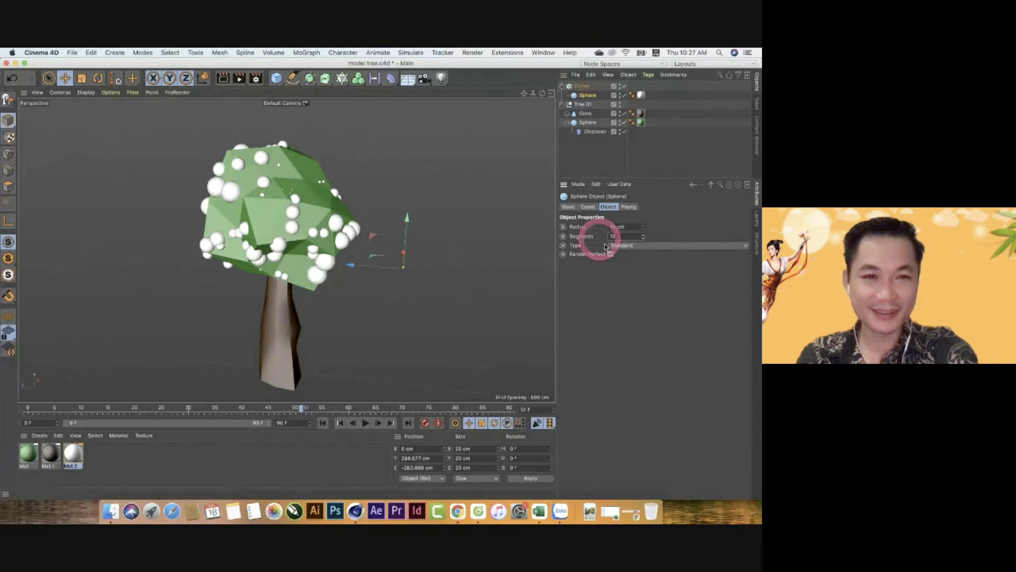
{"action": "left_click", "coordinate": [624, 245]}
{"action": "left_click", "coordinate": [629, 266]}
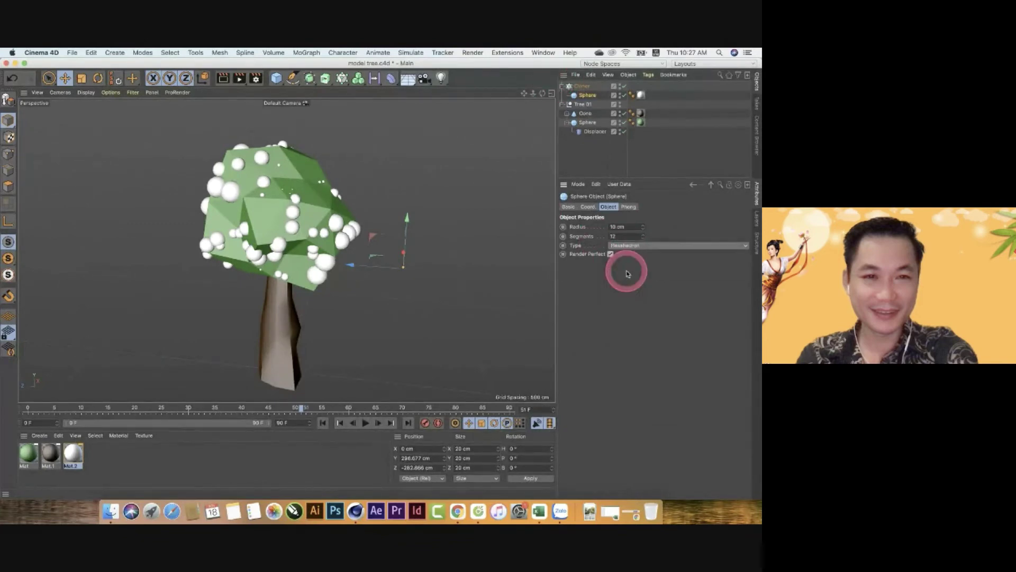
{"action": "left_click", "coordinate": [619, 246]}
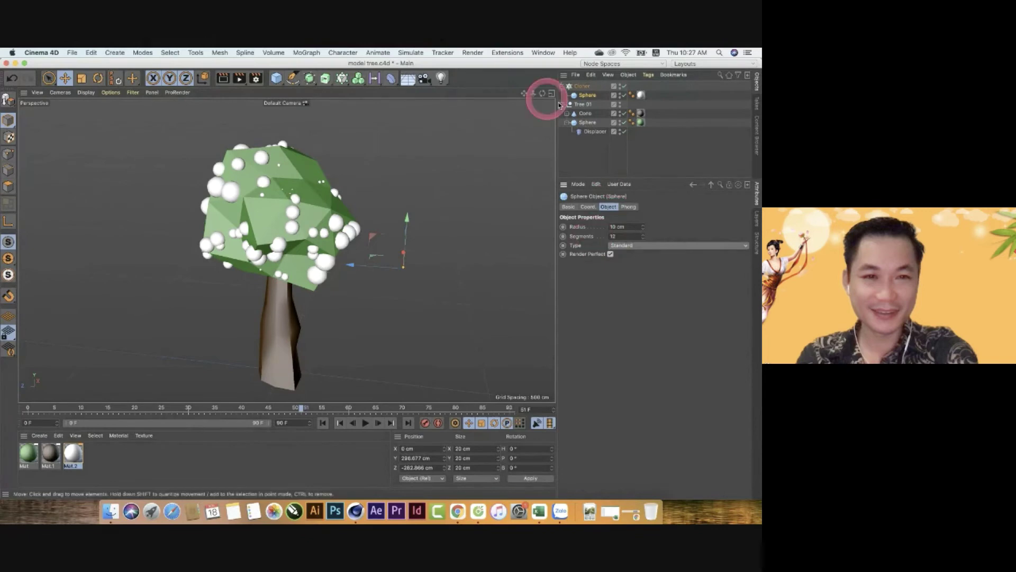
{"action": "left_click", "coordinate": [581, 86]}
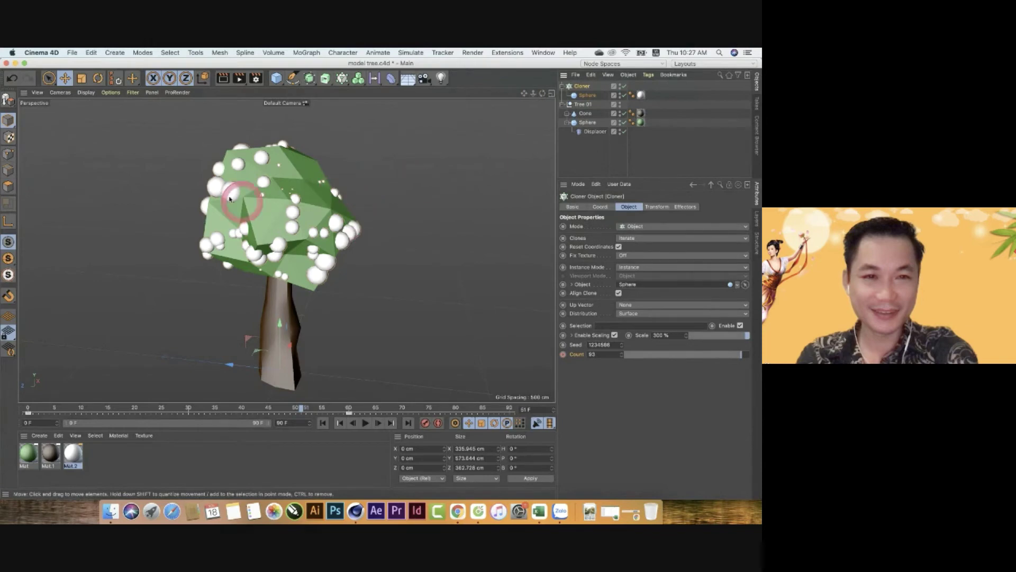
- Test-render the tree in the viewport, then add a Floor object beneath it
{"action": "left_click", "coordinate": [223, 77]}
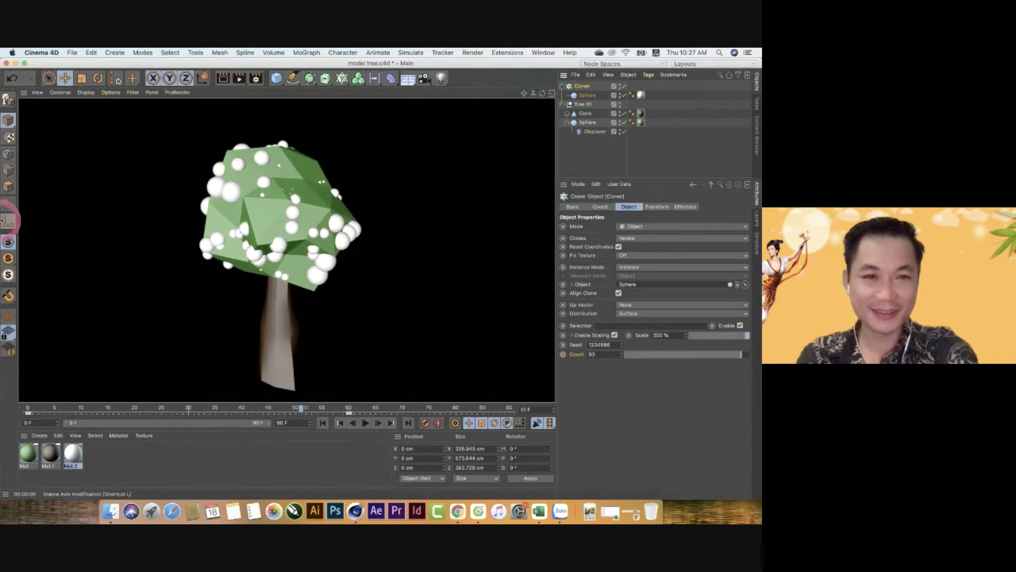
{"action": "left_click", "coordinate": [98, 223]}
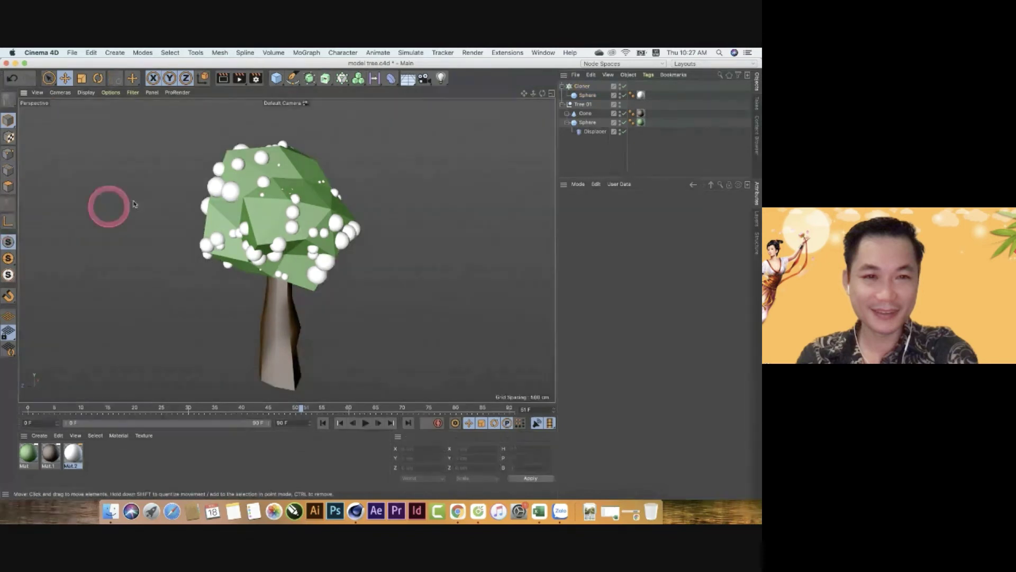
{"action": "left_click", "coordinate": [407, 93]}
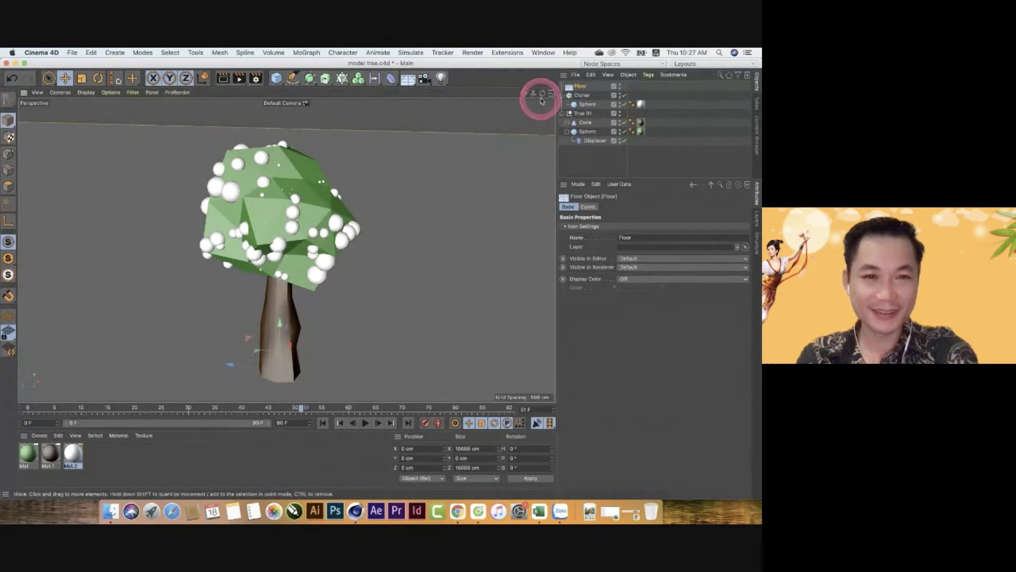
{"action": "left_click_drag", "start_coordinate": [541, 93], "coordinate": [389, 272]}
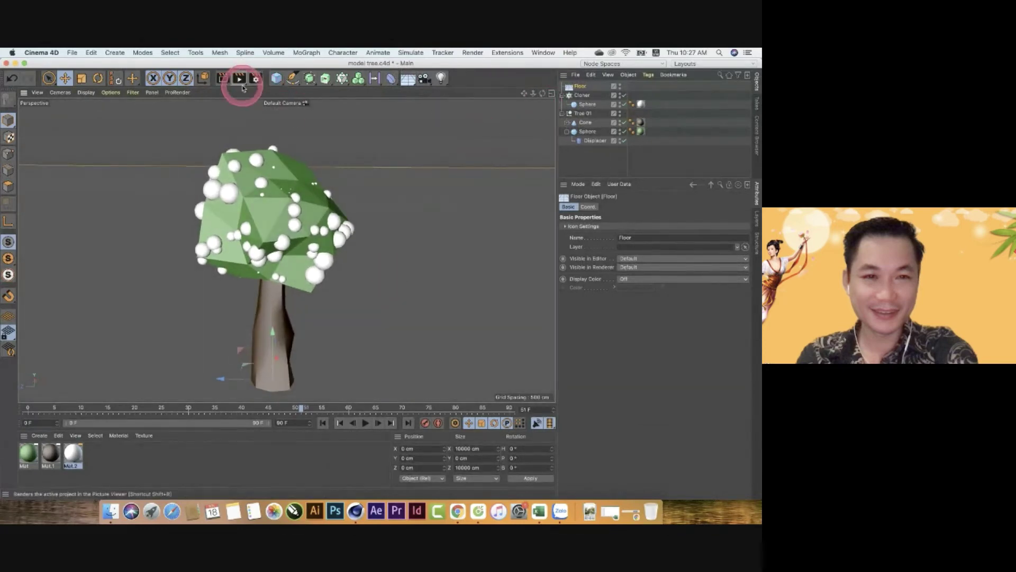
- Add Ambient Occlusion and Global Illumination effects in Render Settings
{"action": "left_click", "coordinate": [256, 78]}
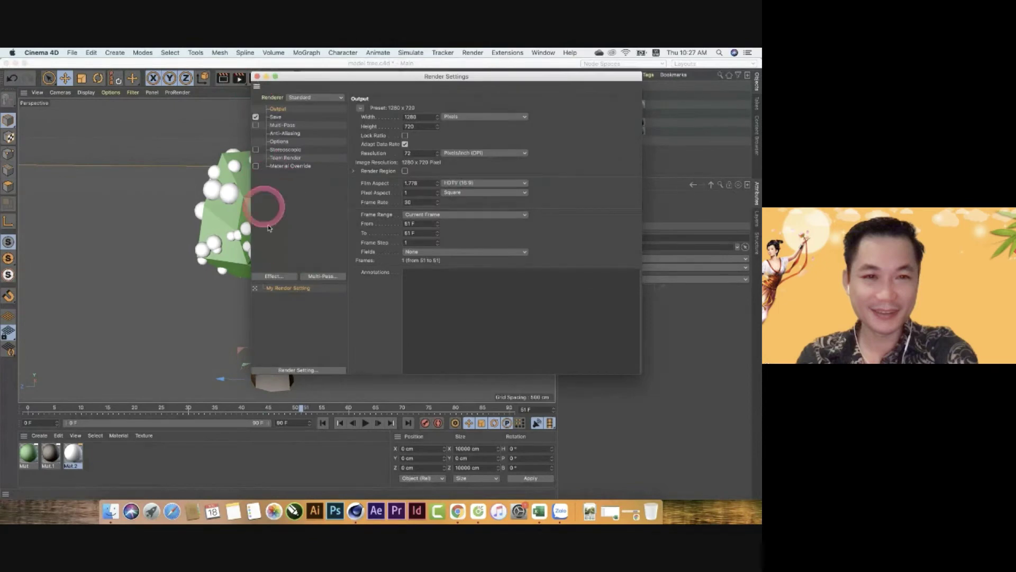
{"action": "left_click", "coordinate": [274, 277]}
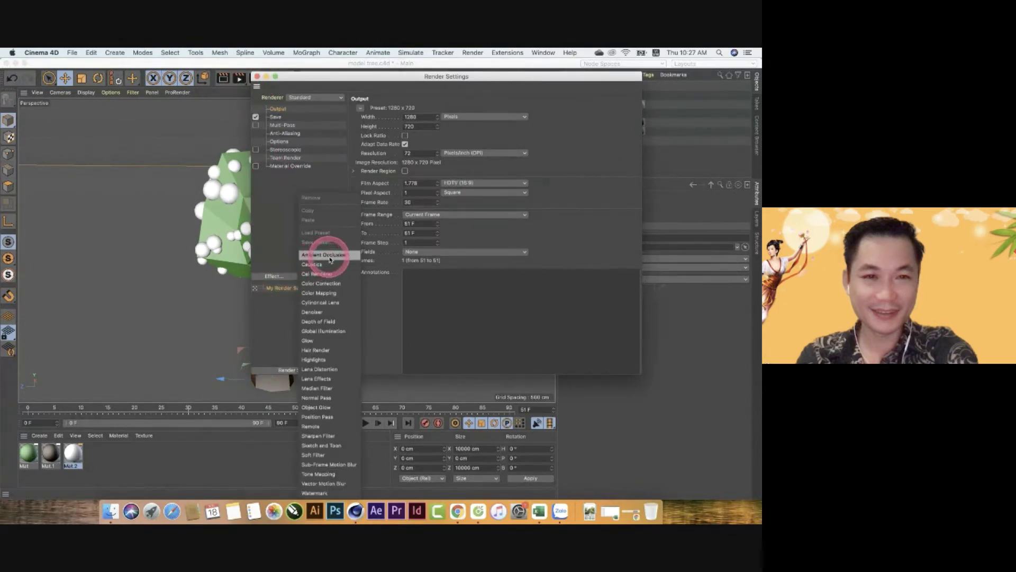
{"action": "left_click", "coordinate": [331, 256]}
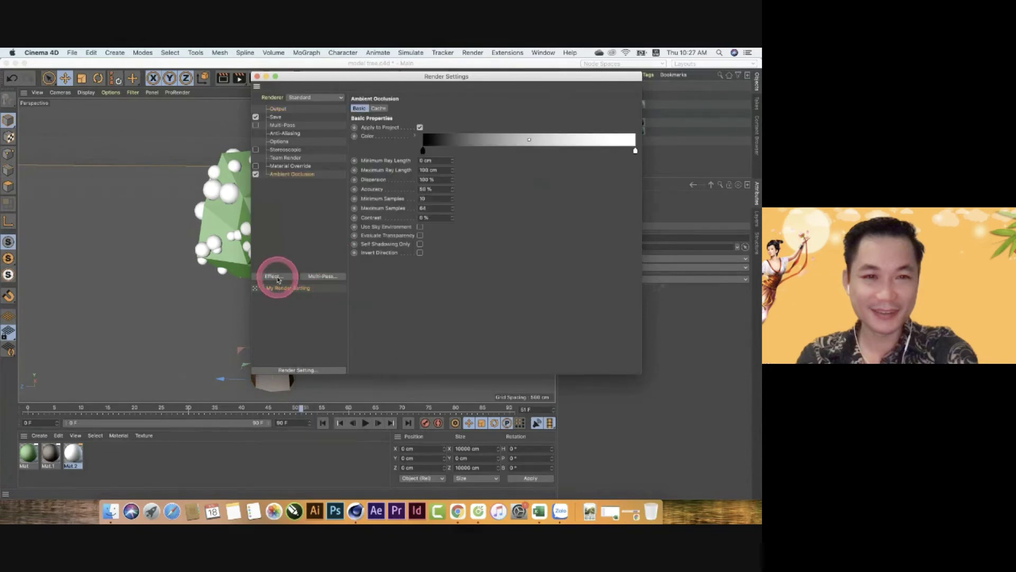
{"action": "left_click", "coordinate": [274, 277]}
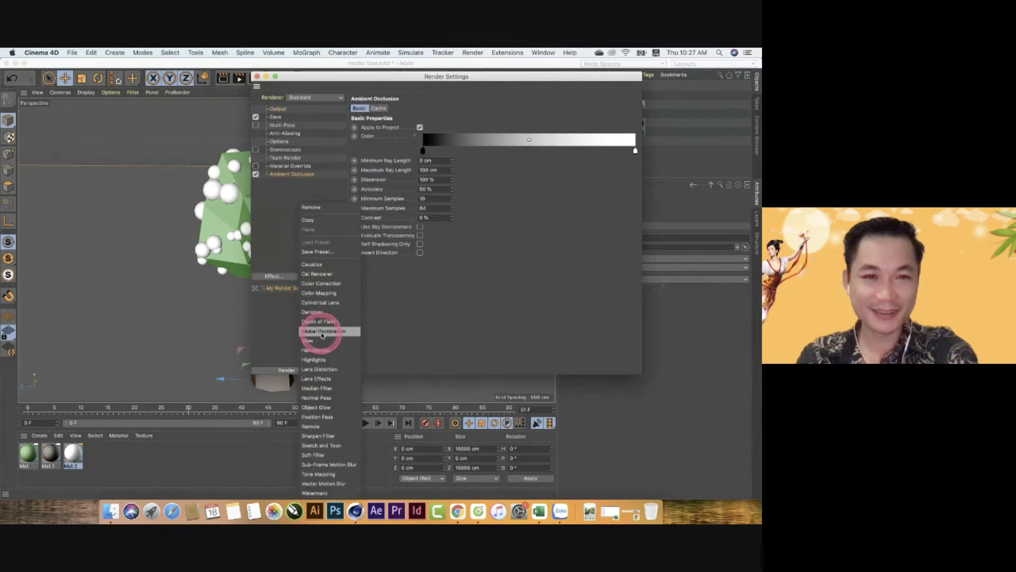
{"action": "left_click", "coordinate": [331, 331]}
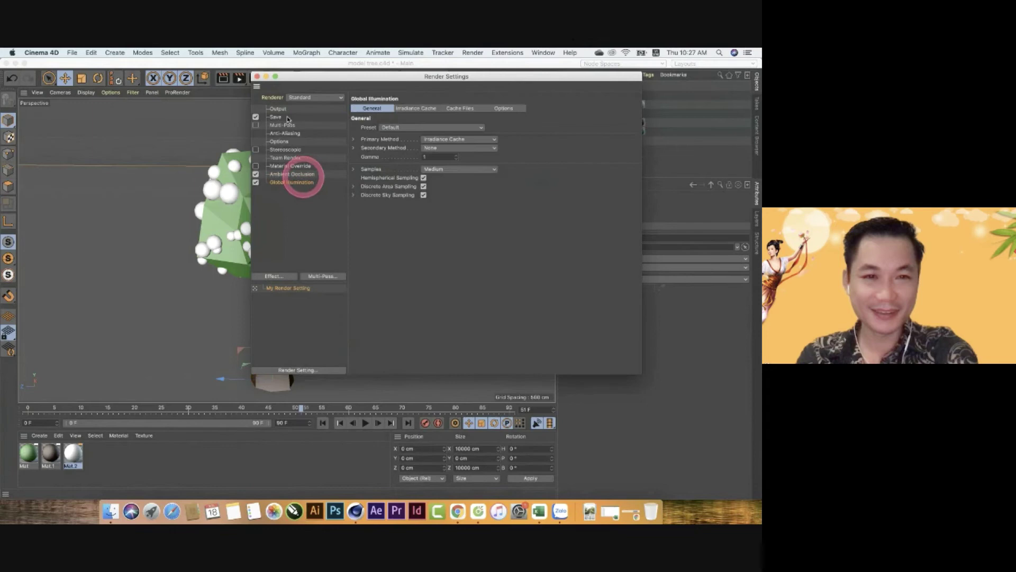
{"action": "left_click", "coordinate": [255, 79]}
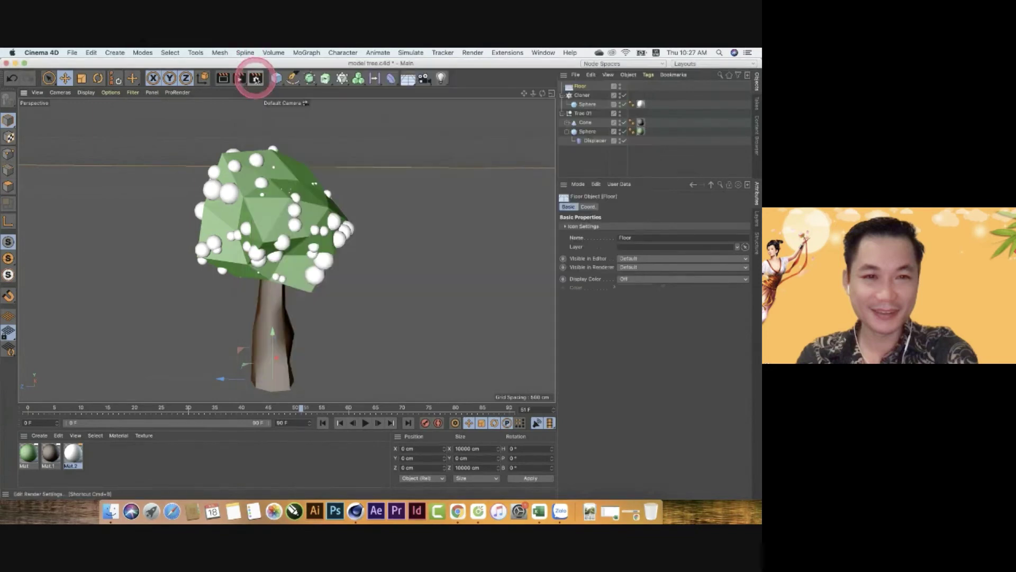
- Add a Physical Sky to the scene after a quick viewport test render
{"action": "left_click", "coordinate": [228, 80]}
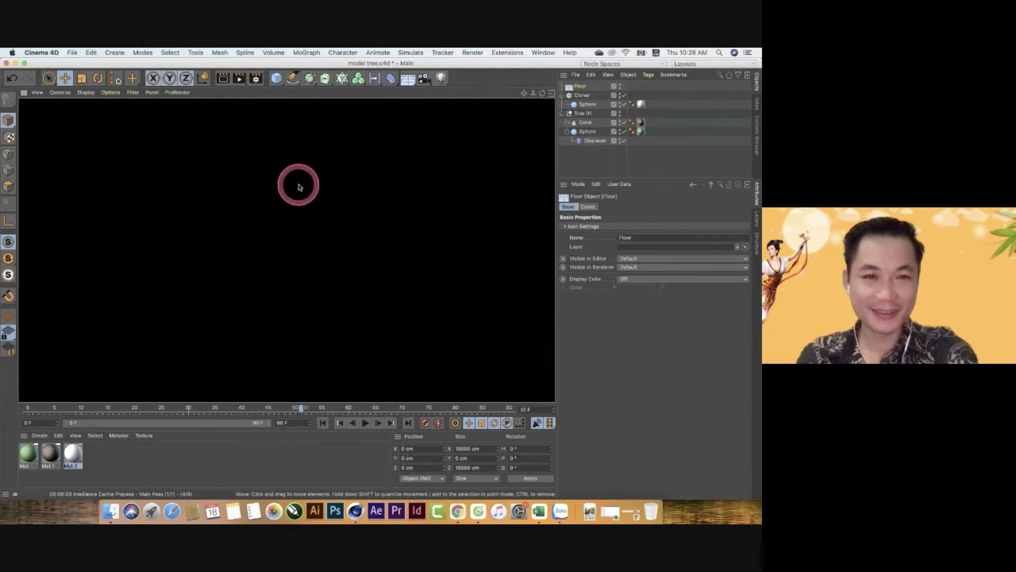
{"action": "left_click", "coordinate": [371, 193]}
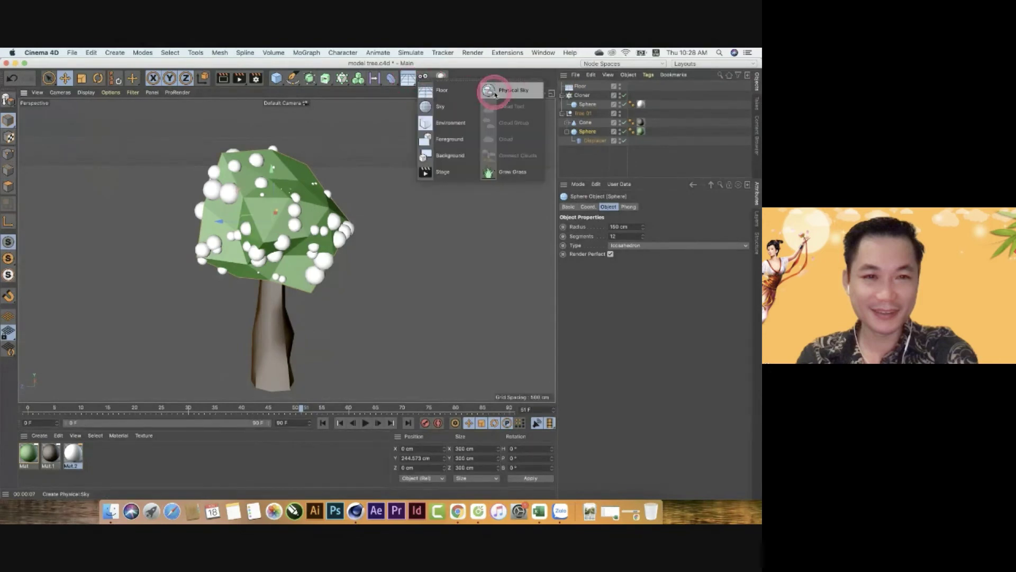
{"action": "left_click_drag", "start_coordinate": [424, 88], "coordinate": [495, 95]}
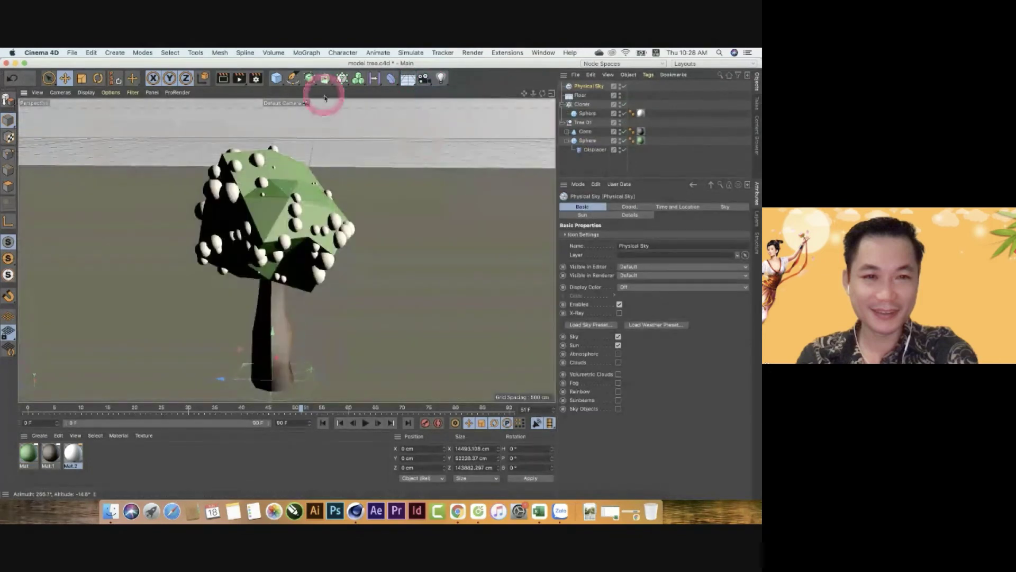
- Render the sky-lit scene in the viewport to preview the tree's shadow on the floor
{"action": "left_click", "coordinate": [239, 78]}
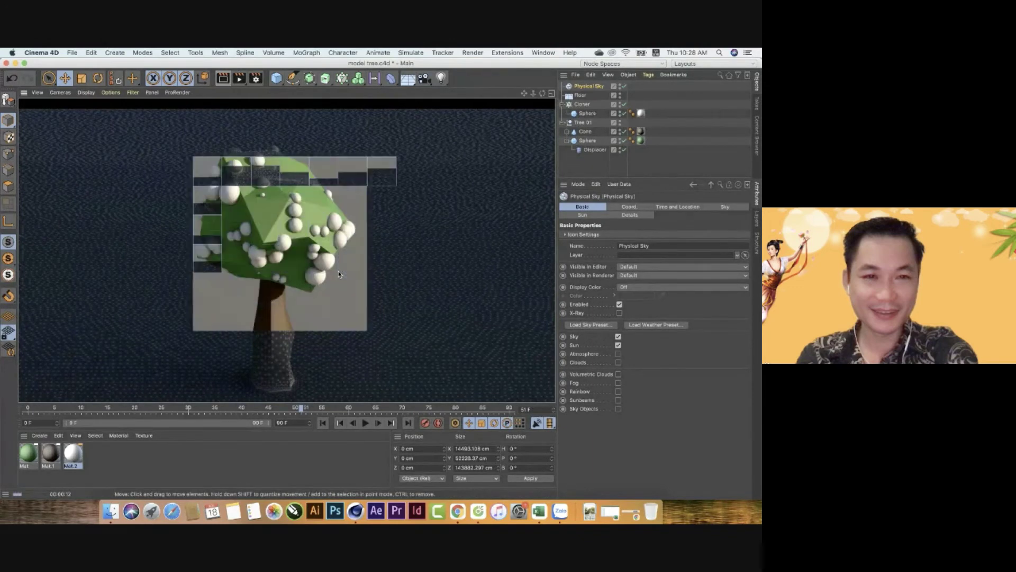
{"action": "left_click", "coordinate": [338, 273]}
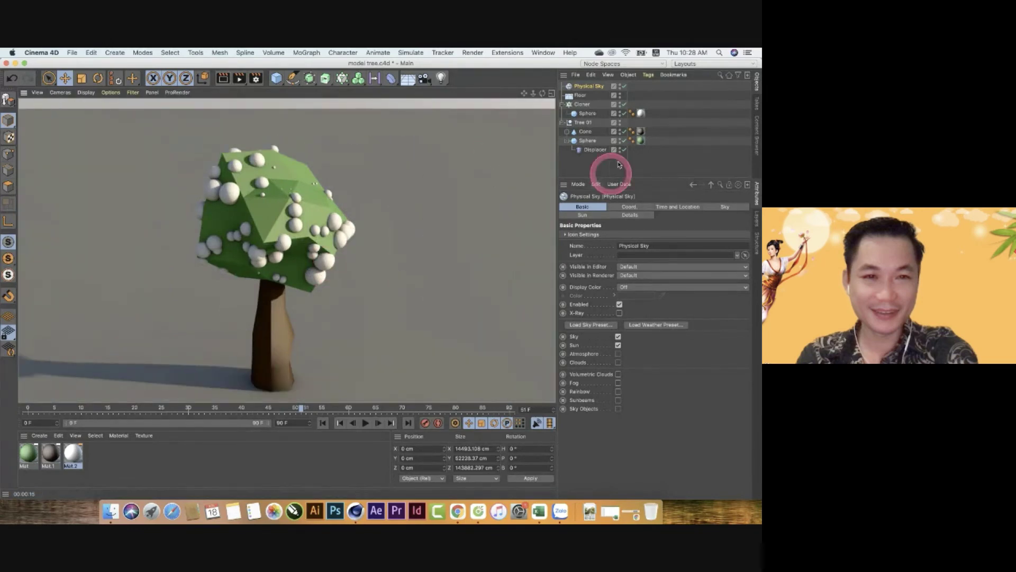
{"action": "left_click", "coordinate": [406, 208]}
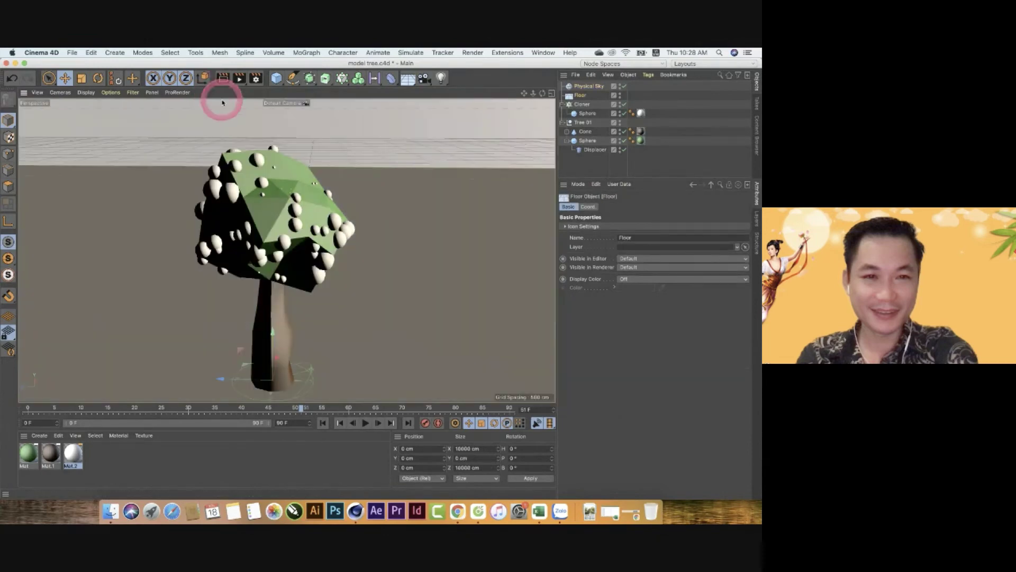
{"action": "left_click", "coordinate": [222, 79]}
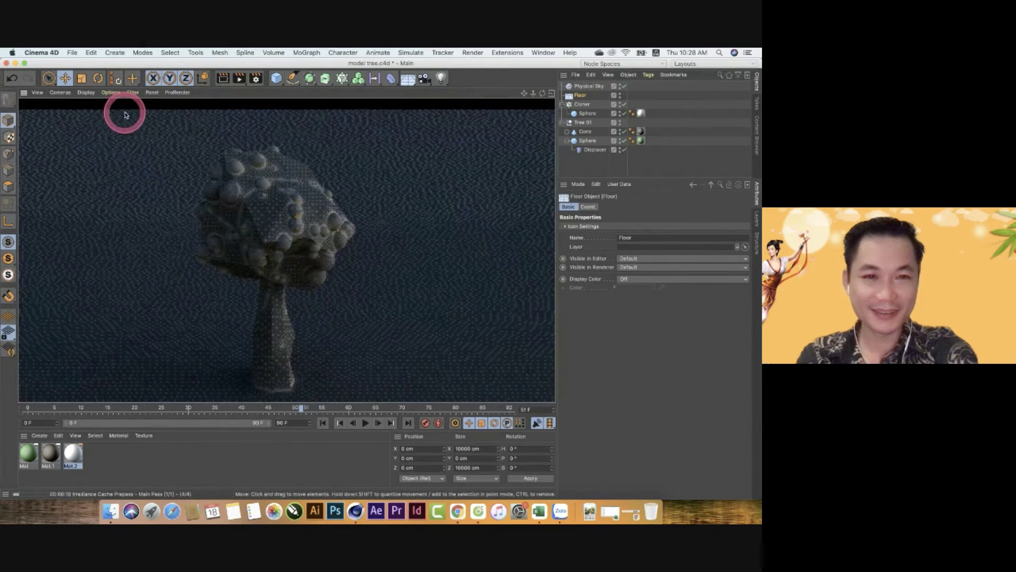
{"action": "left_click", "coordinate": [91, 82]}
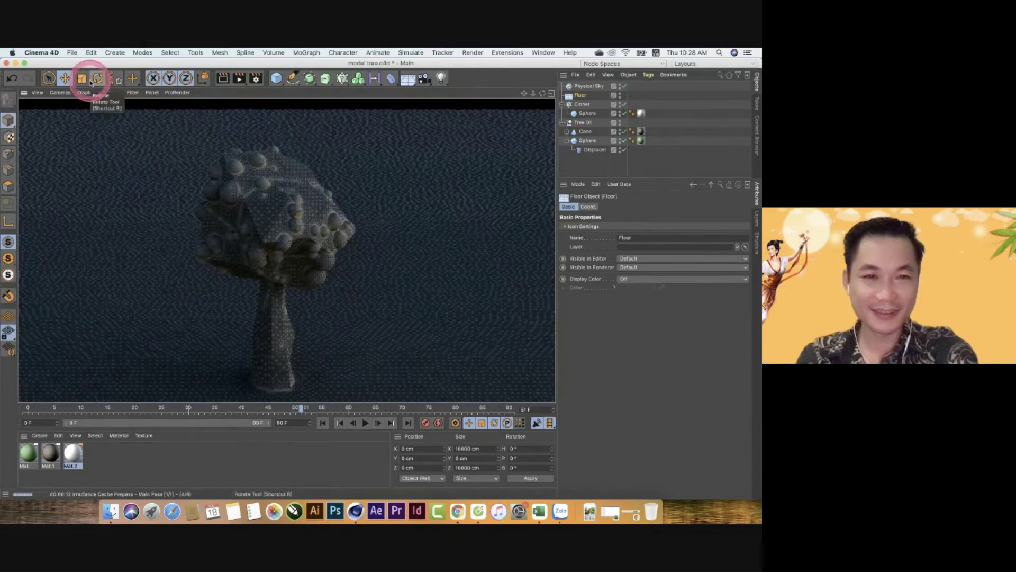
{"action": "left_click", "coordinate": [147, 183]}
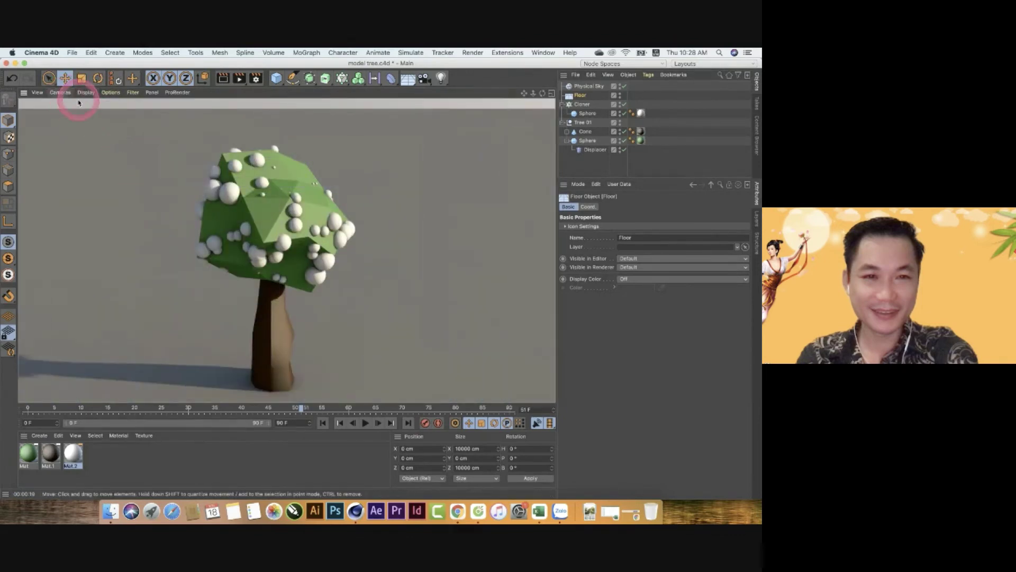
- Render the tree scene at 1280×720 into the Picture Viewer
{"action": "left_click", "coordinate": [71, 53]}
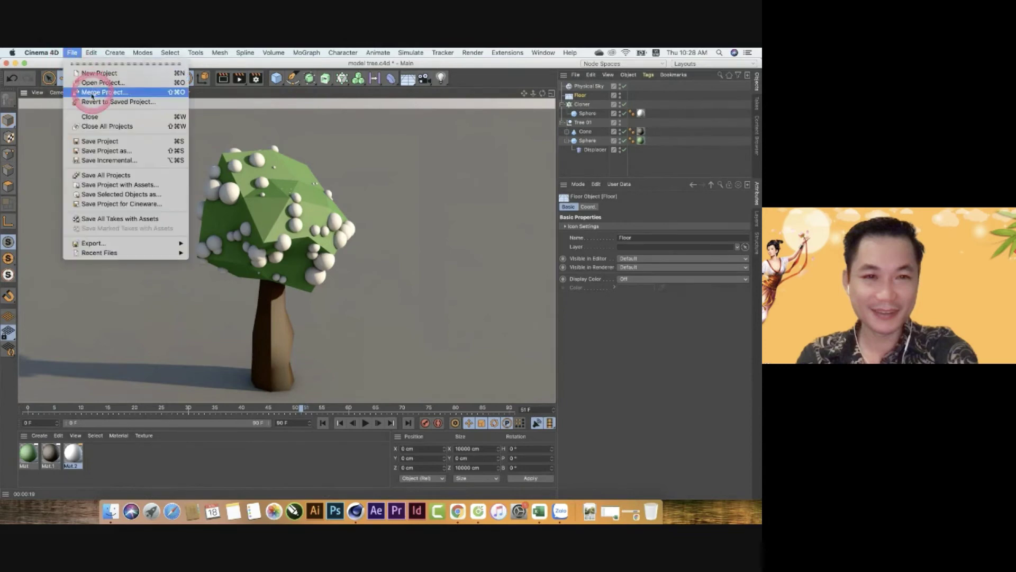
{"action": "left_click", "coordinate": [241, 95]}
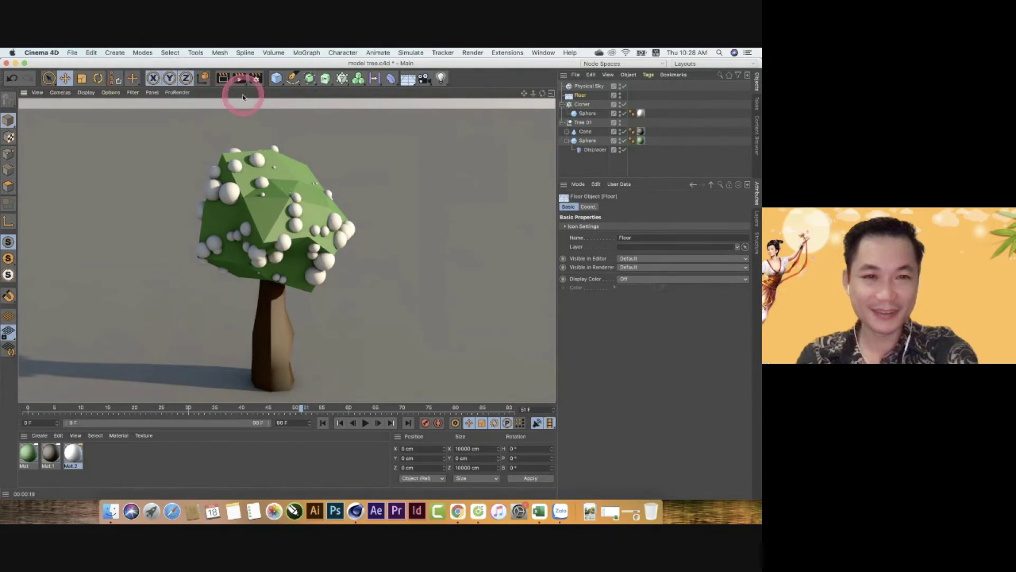
{"action": "left_click", "coordinate": [236, 84]}
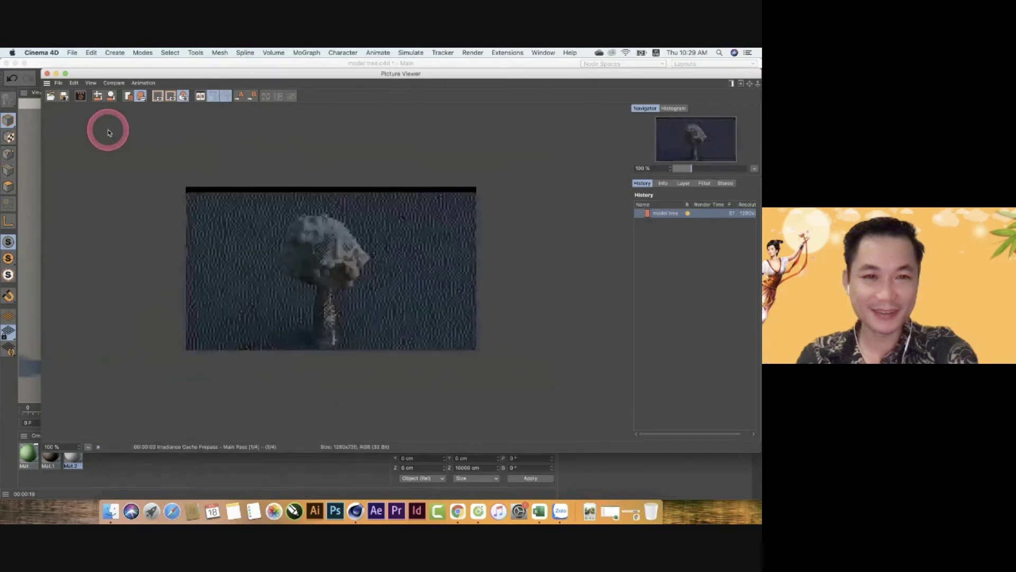
{"action": "left_click", "coordinate": [281, 80]}
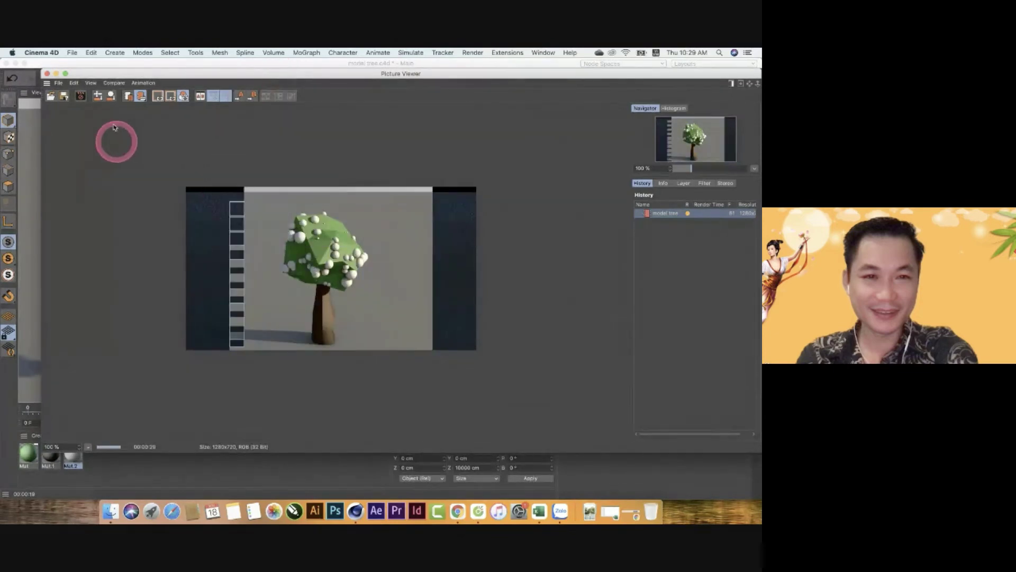
- Save the render as the TIF image 'model tree.tif' in Downloads
{"action": "left_click", "coordinate": [72, 54]}
{"action": "left_click", "coordinate": [244, 63]}
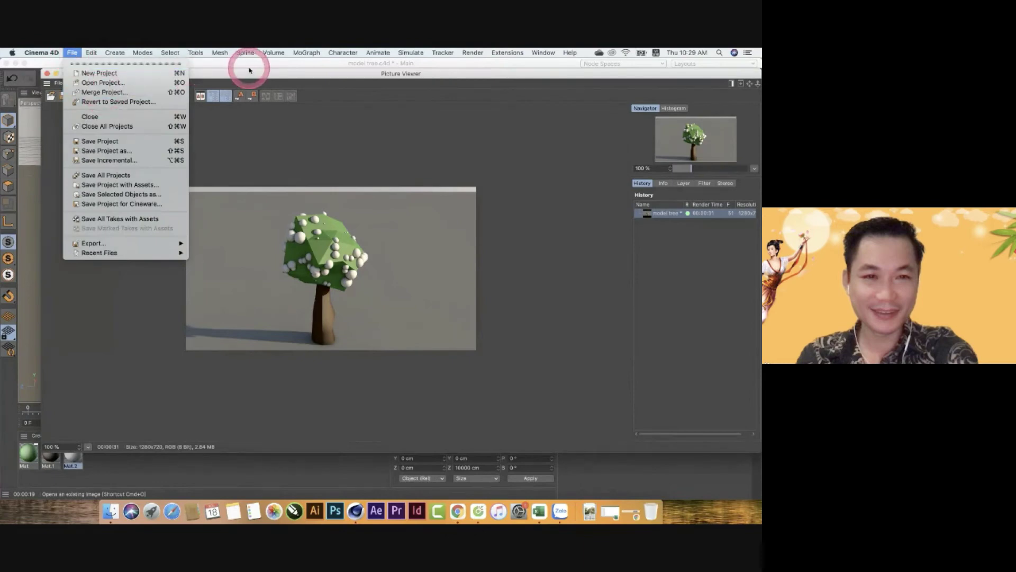
{"action": "left_click", "coordinate": [63, 95]}
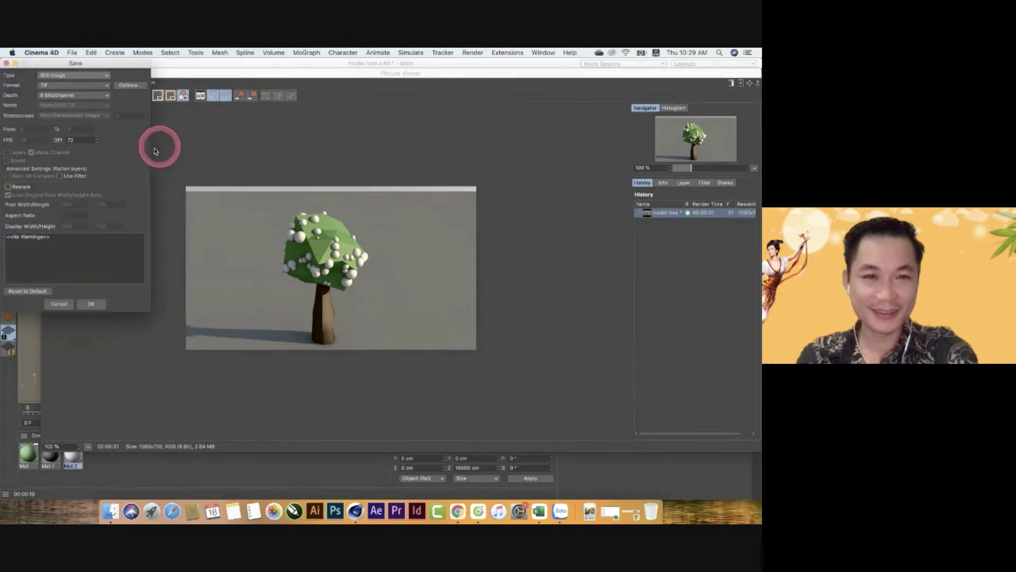
{"action": "left_click", "coordinate": [91, 303]}
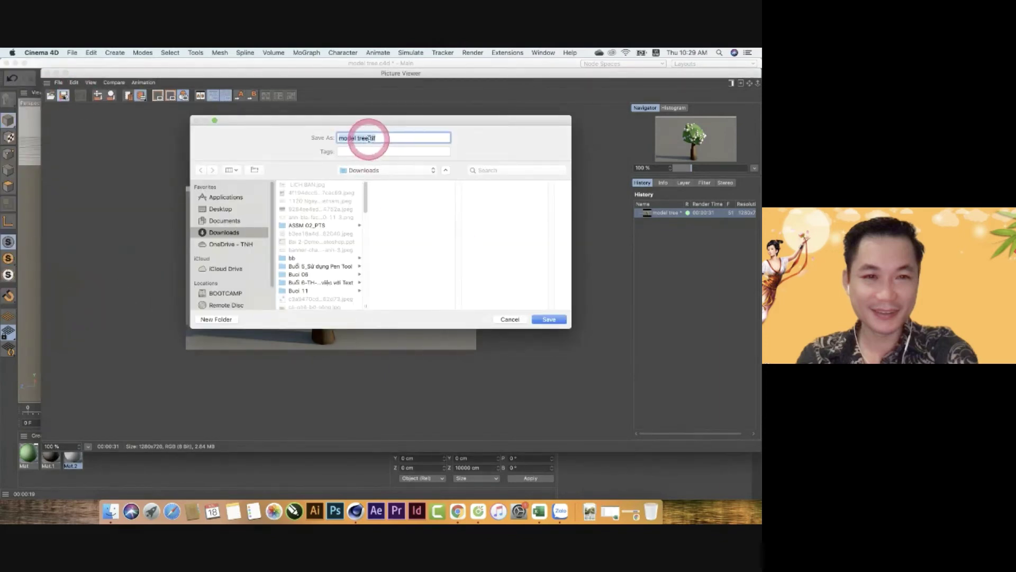
{"action": "left_click", "coordinate": [548, 319]}
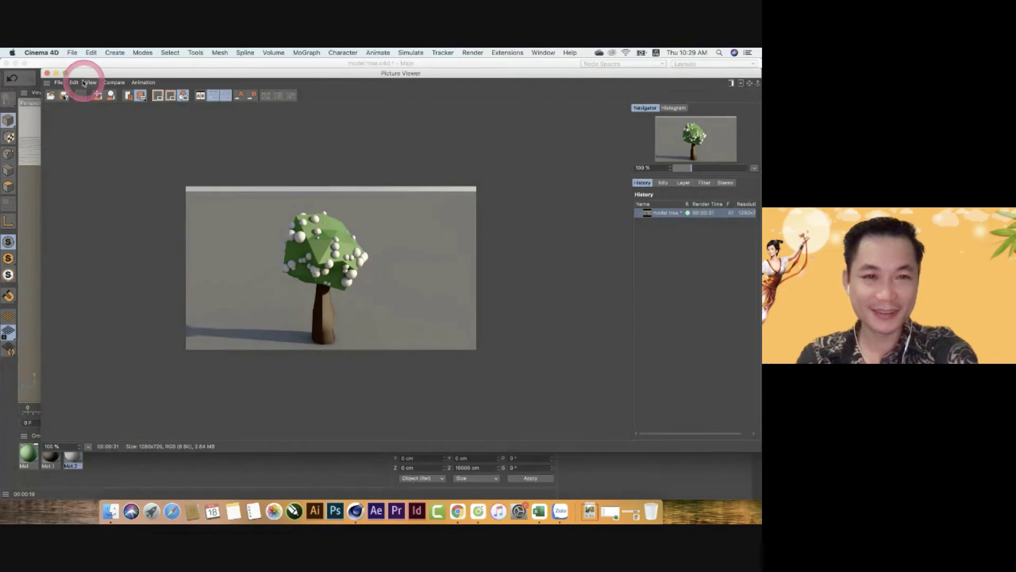
- Close the Picture Viewer and the tree project without saving changes
{"action": "left_click", "coordinate": [47, 73]}
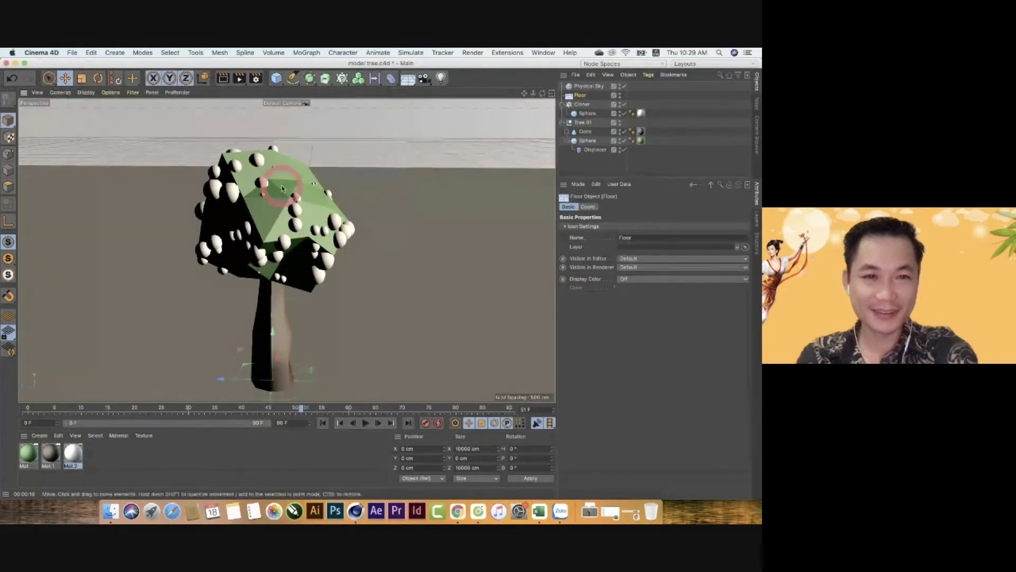
{"action": "left_click", "coordinate": [7, 63]}
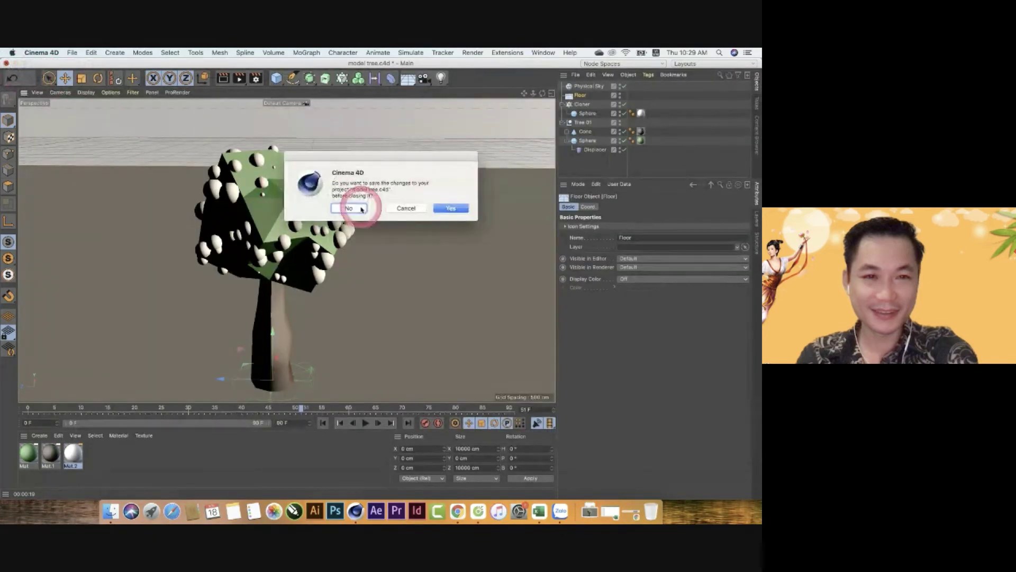
{"action": "left_click", "coordinate": [362, 208]}
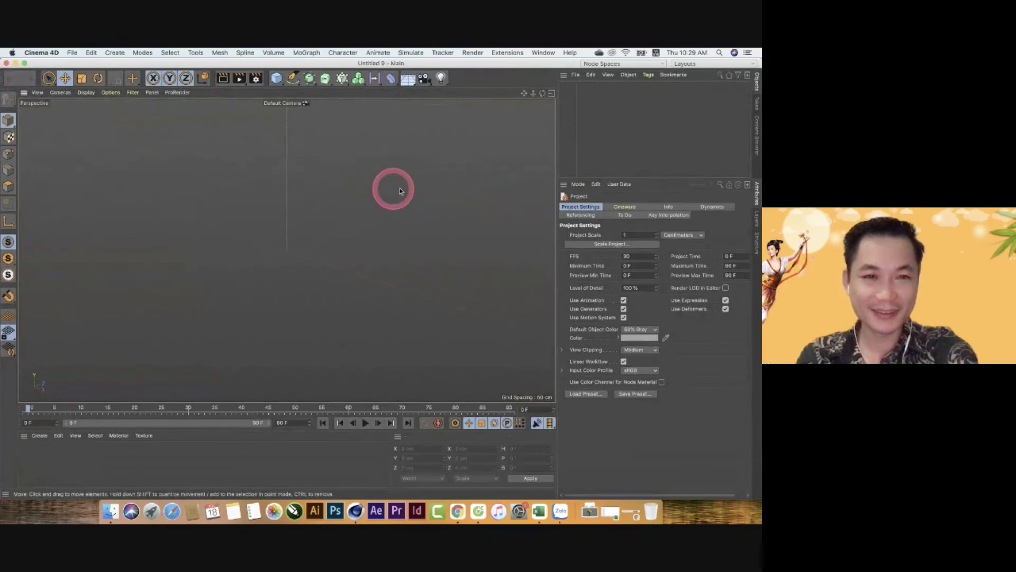
{"action": "left_click", "coordinate": [275, 80]}
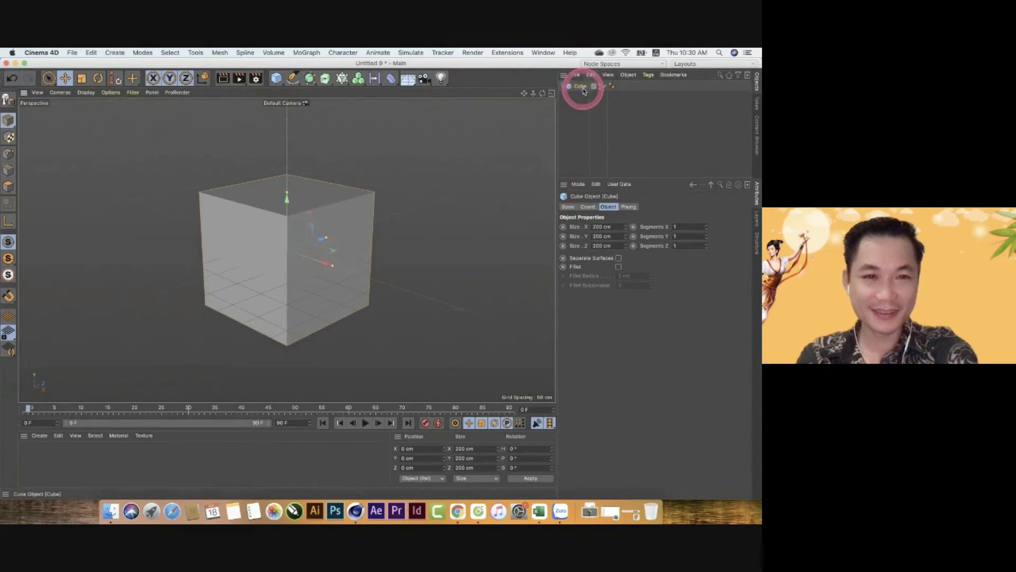
{"action": "left_click", "coordinate": [40, 434]}
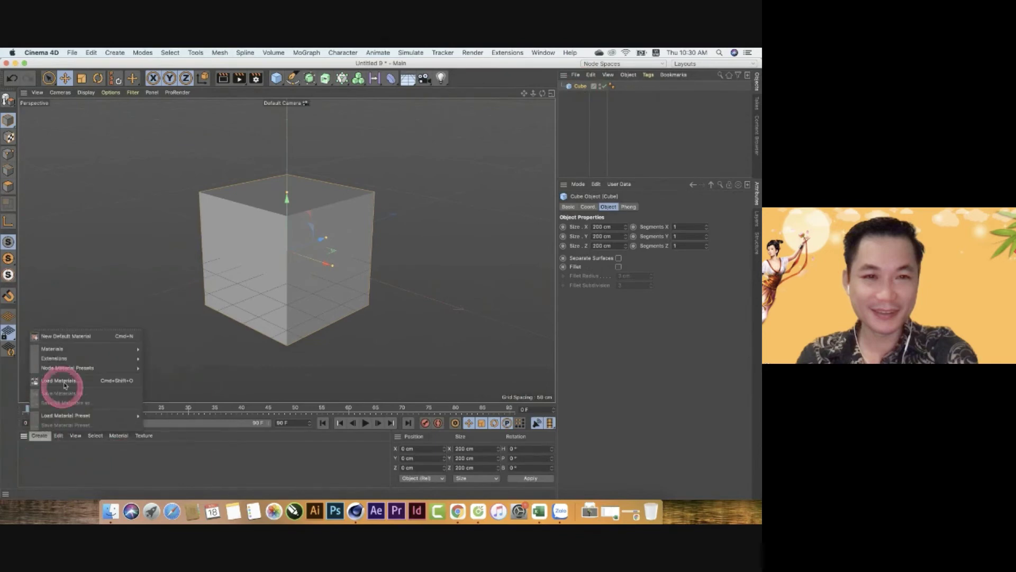
{"action": "mouse_move", "coordinate": [53, 349]}
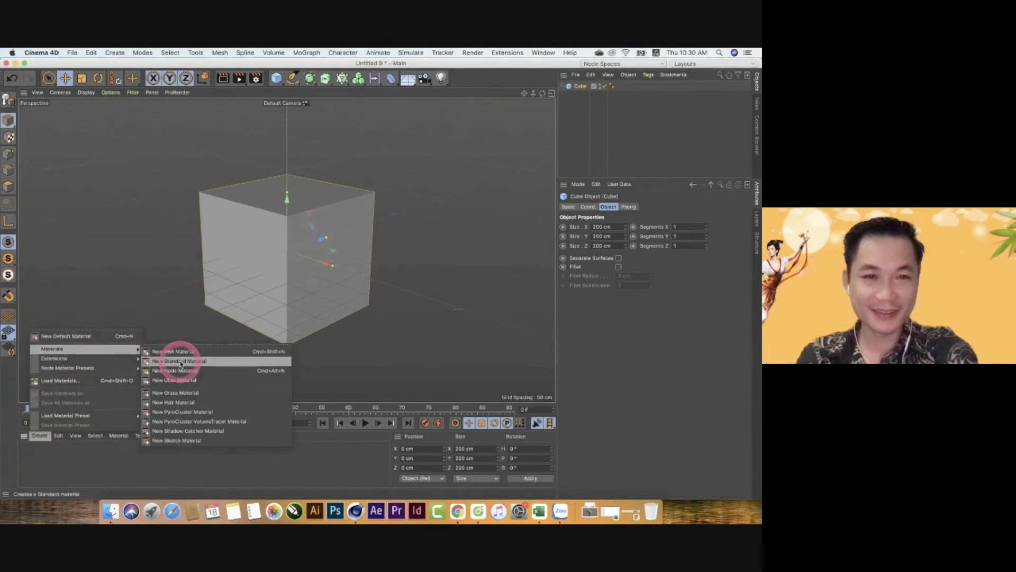
{"action": "left_click", "coordinate": [180, 363]}
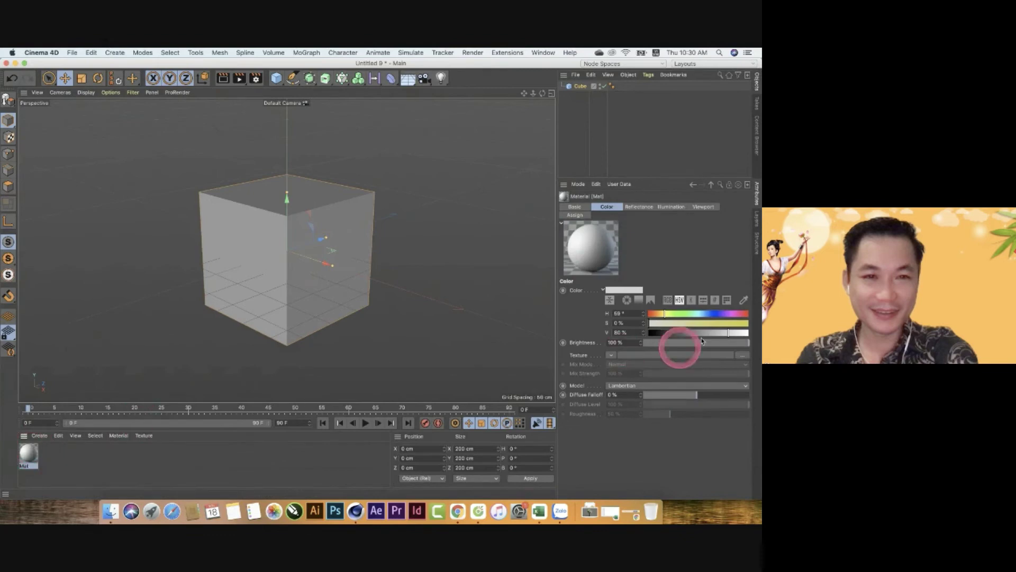
{"action": "left_click_drag", "start_coordinate": [728, 332], "coordinate": [748, 332]}
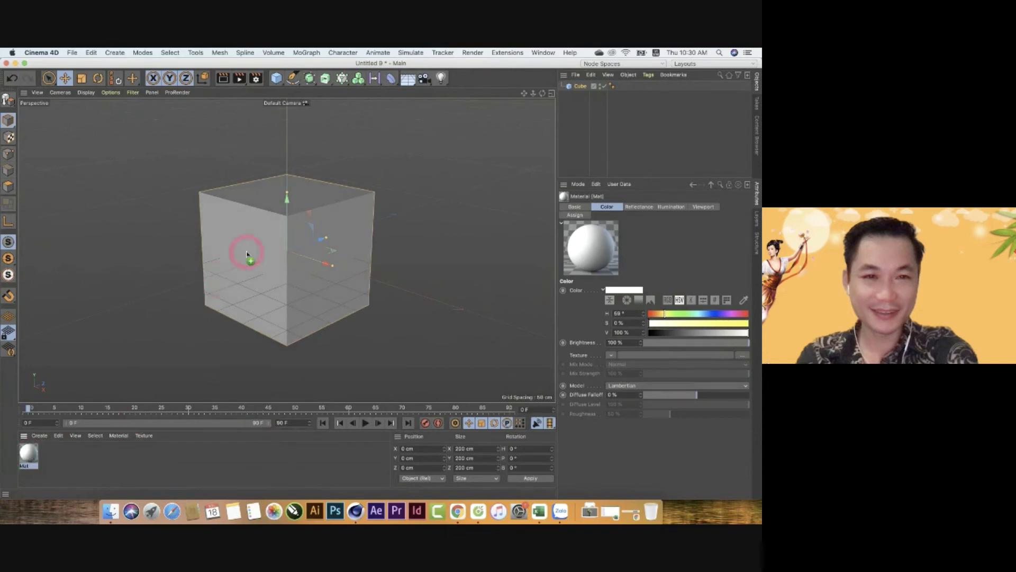
{"action": "left_click_drag", "start_coordinate": [247, 254], "coordinate": [247, 255]}
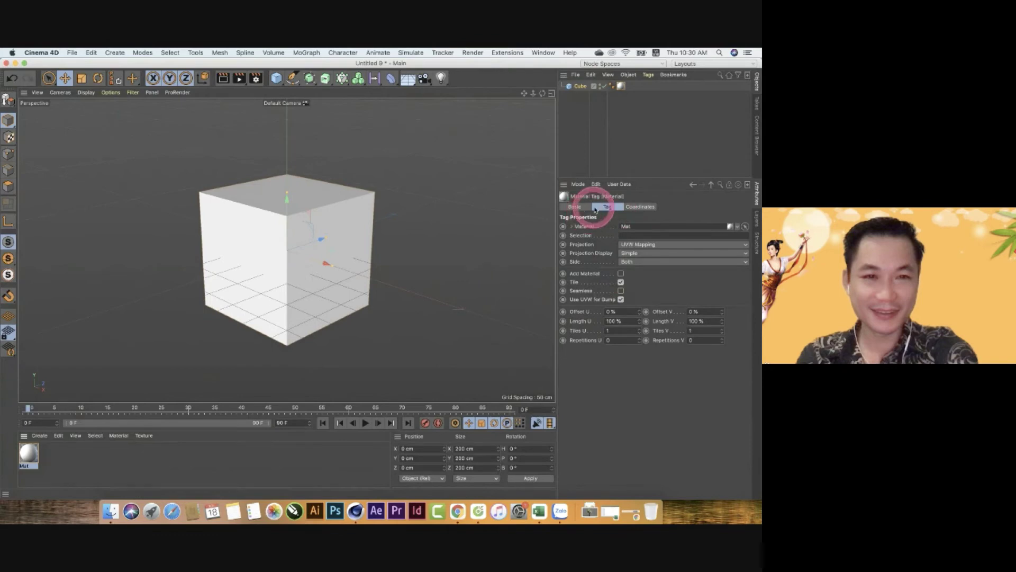
{"action": "left_click", "coordinate": [582, 87]}
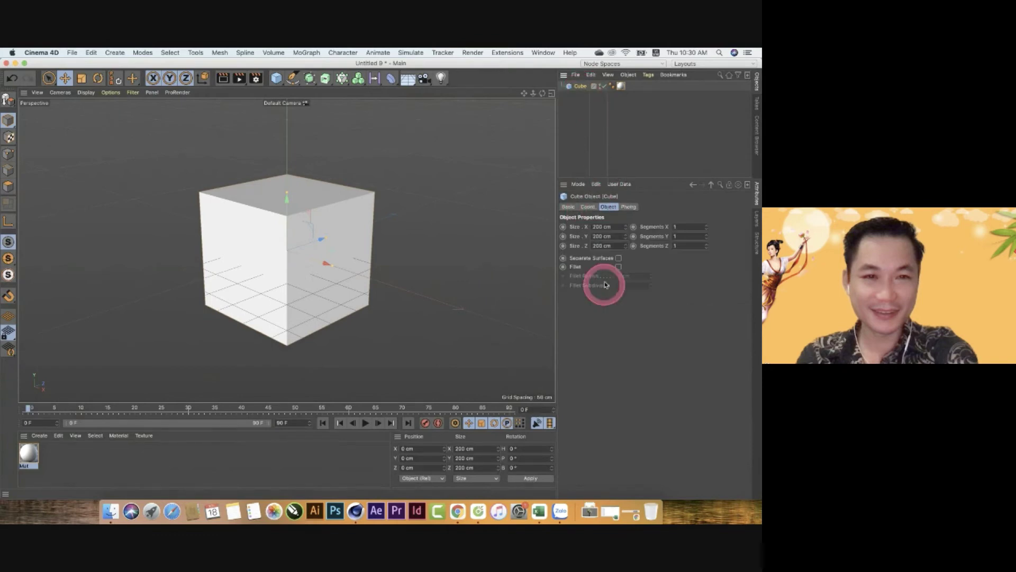
{"action": "left_click", "coordinate": [603, 228]}
{"action": "type", "text": "10"}
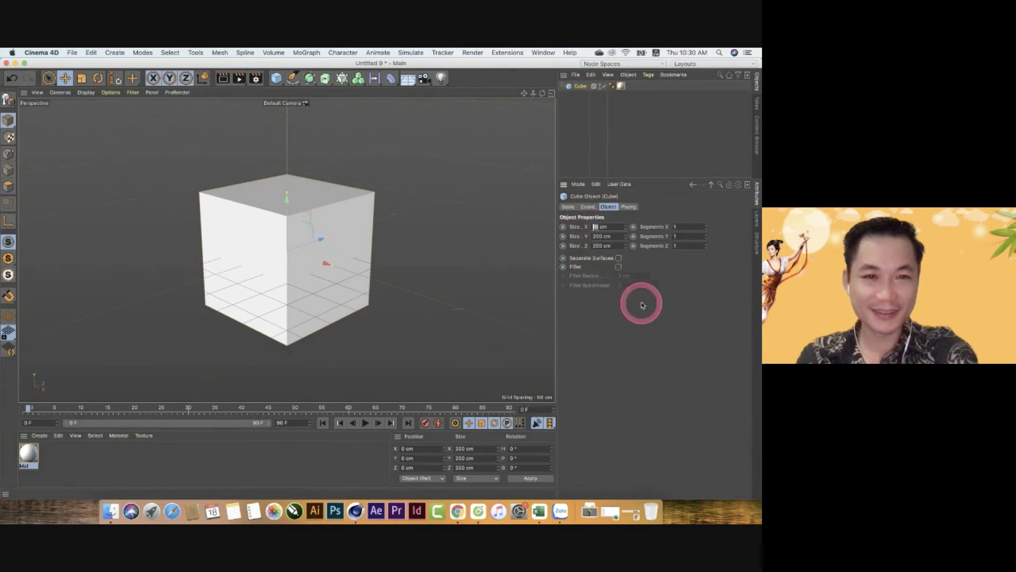
{"action": "left_click_drag", "start_coordinate": [602, 236], "coordinate": [578, 241]}
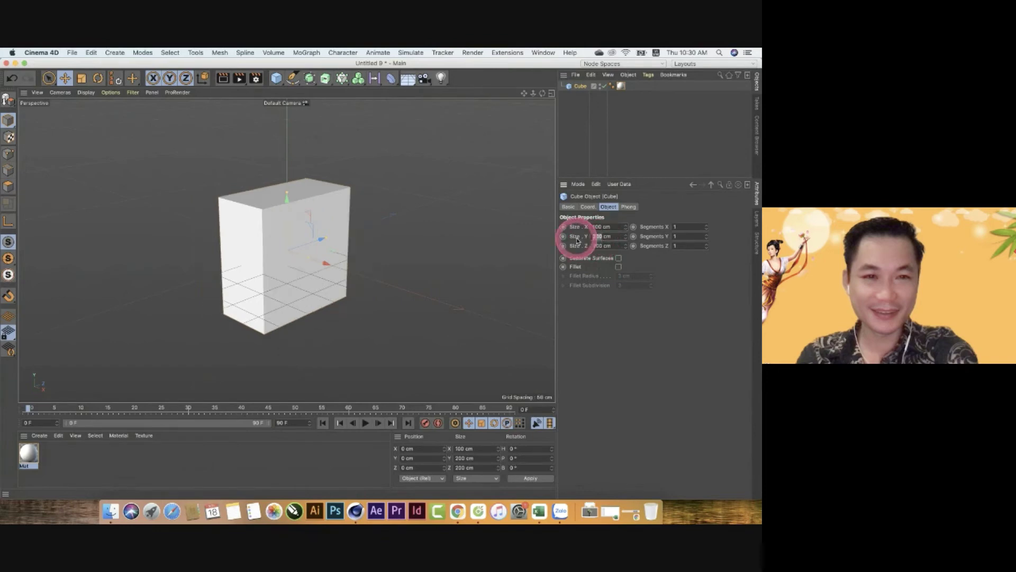
{"action": "left_click", "coordinate": [607, 242]}
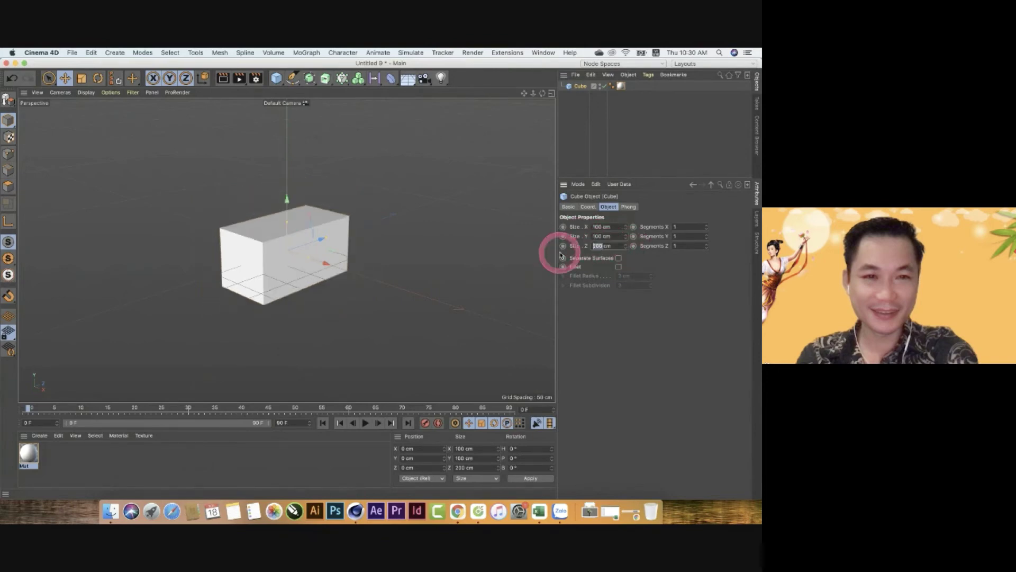
{"action": "type", "text": "100"}
{"action": "left_click", "coordinate": [662, 312]}
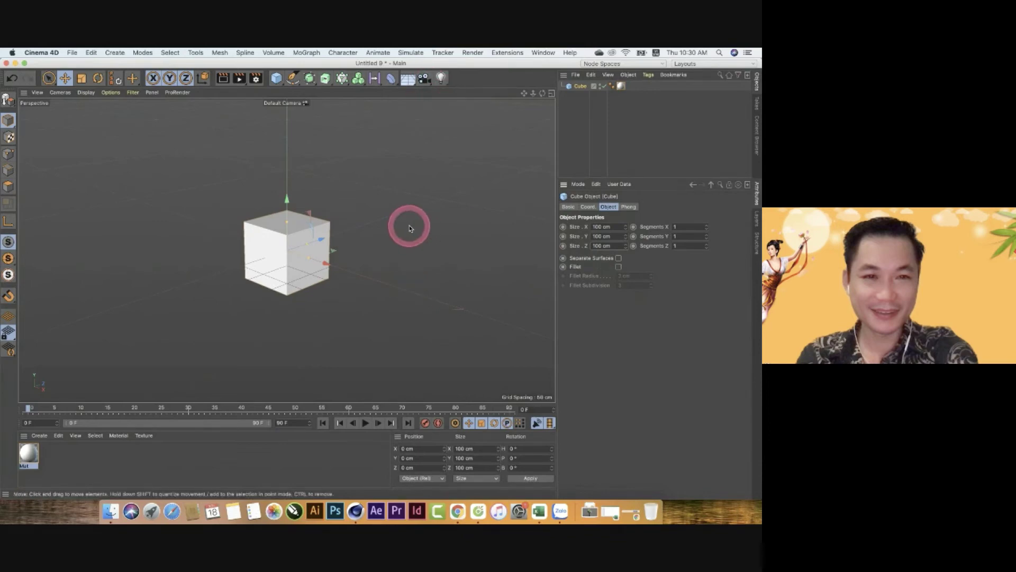
- Add a Cloner and nest the Cube in it, giving a 3×1×3 grid of nine cubes
{"action": "left_click", "coordinate": [343, 80]}
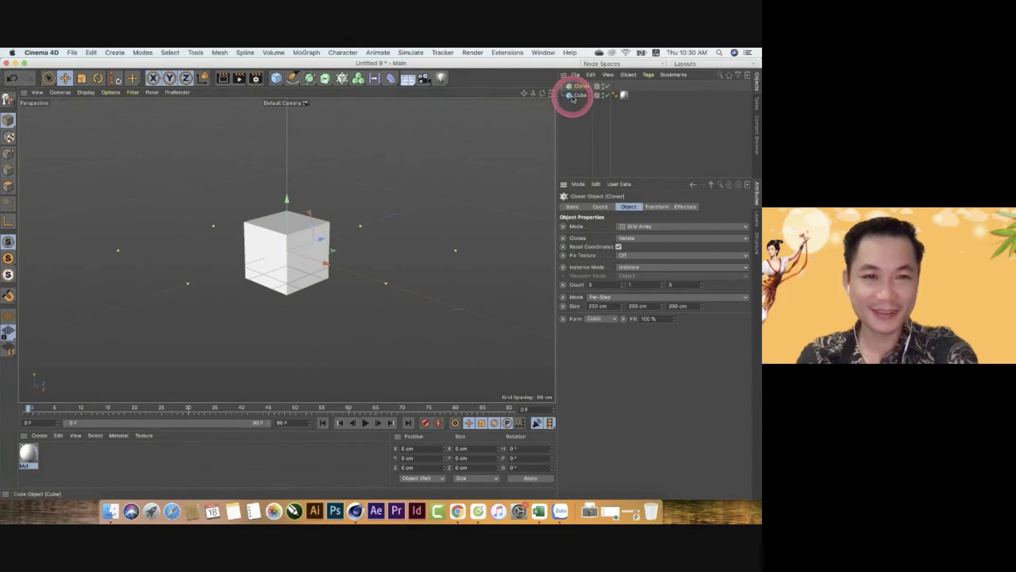
{"action": "left_click_drag", "start_coordinate": [580, 90], "coordinate": [579, 89]}
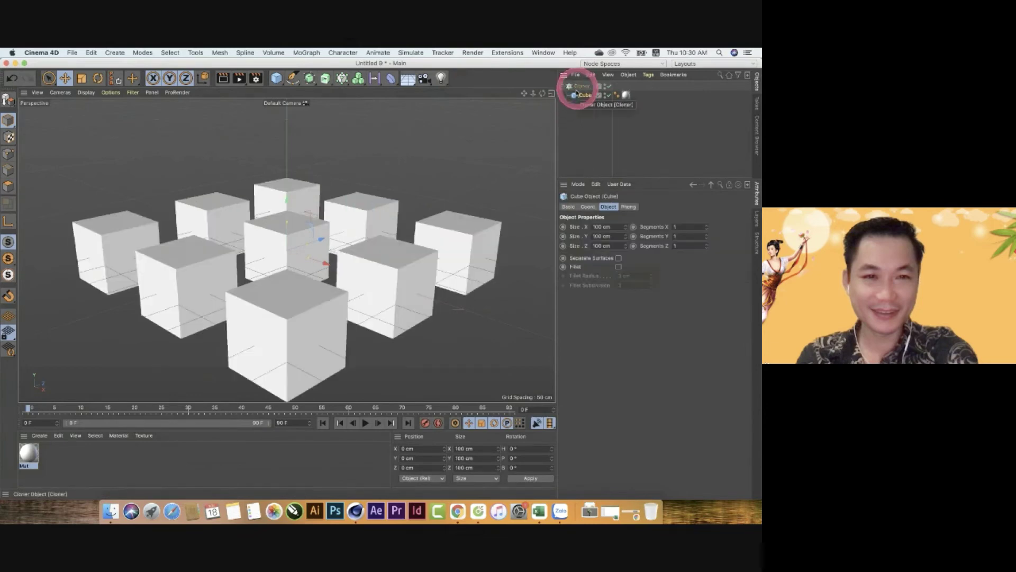
- Select the Cloner to show its Grid Array settings (3×1×3, 200 cm spacing)
{"action": "left_click", "coordinate": [581, 86]}
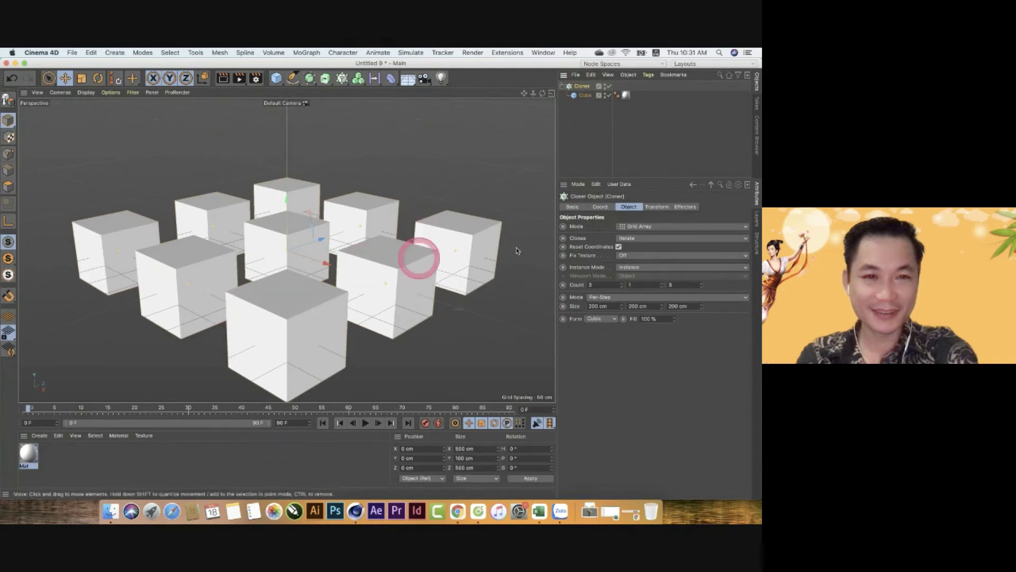
- Switch the Cloner to Radial mode with 10 cubes at about 516 cm radius
{"action": "left_click", "coordinate": [638, 226]}
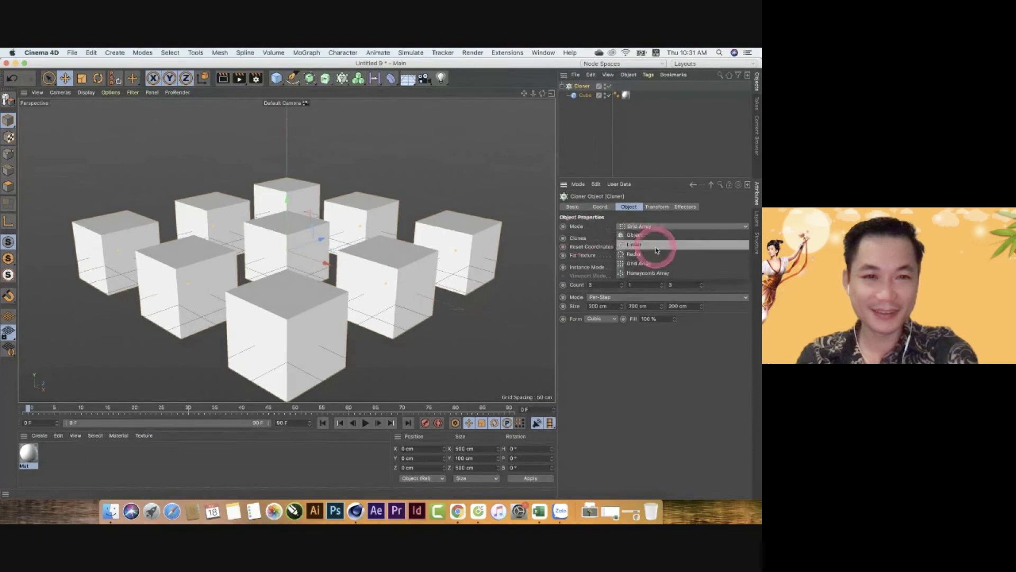
{"action": "left_click", "coordinate": [655, 255]}
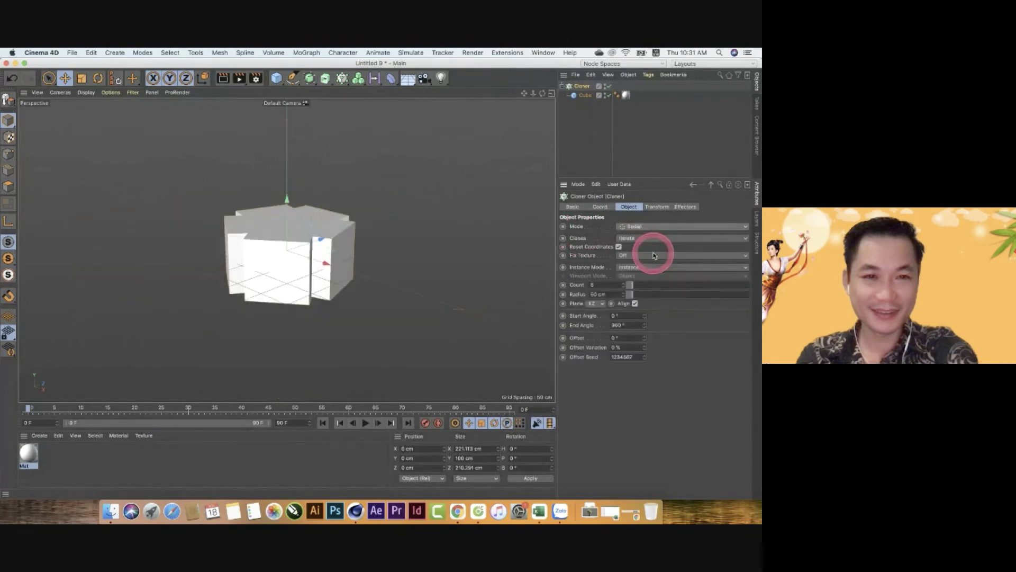
{"action": "left_click", "coordinate": [637, 284]}
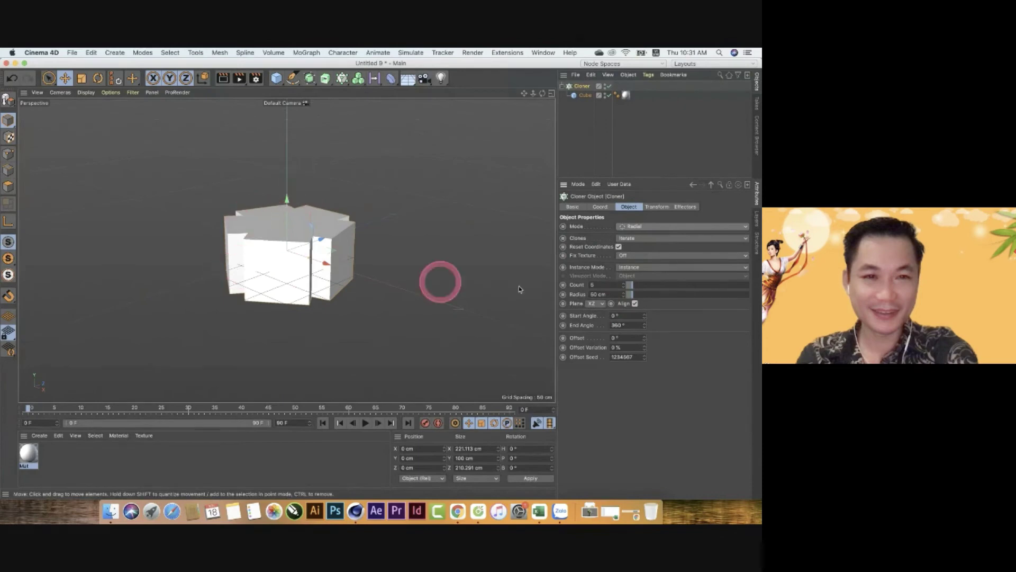
{"action": "left_click", "coordinate": [638, 299]}
{"action": "left_click_drag", "start_coordinate": [634, 300], "coordinate": [690, 299]}
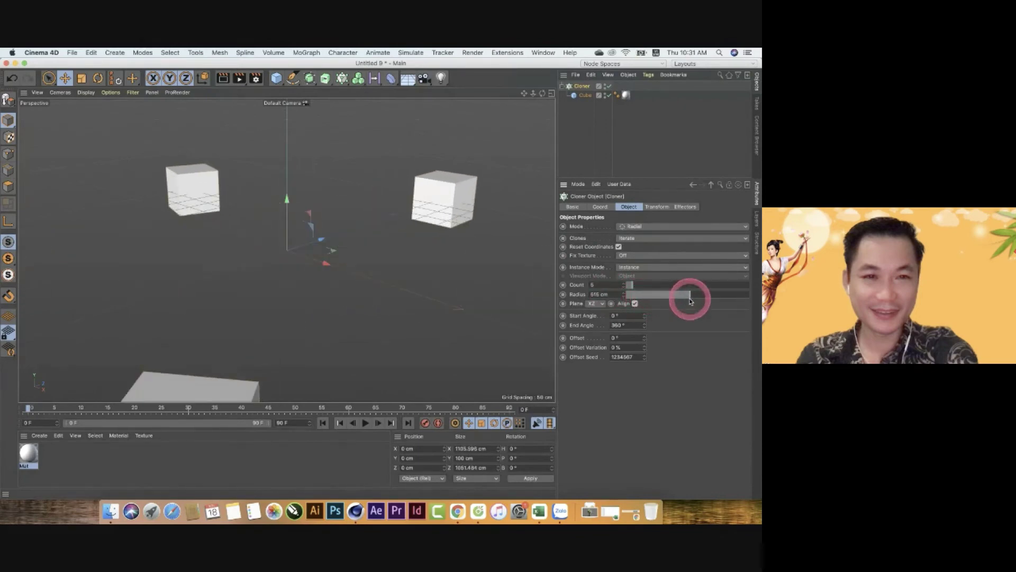
{"action": "left_click_drag", "start_coordinate": [527, 99], "coordinate": [367, 344]}
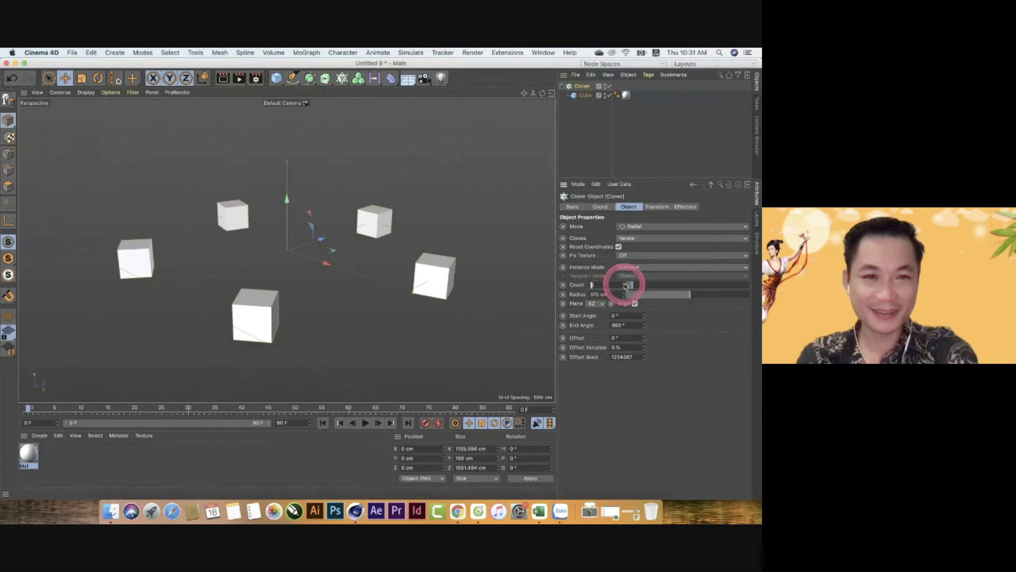
{"action": "left_click_drag", "start_coordinate": [624, 284], "coordinate": [625, 285]}
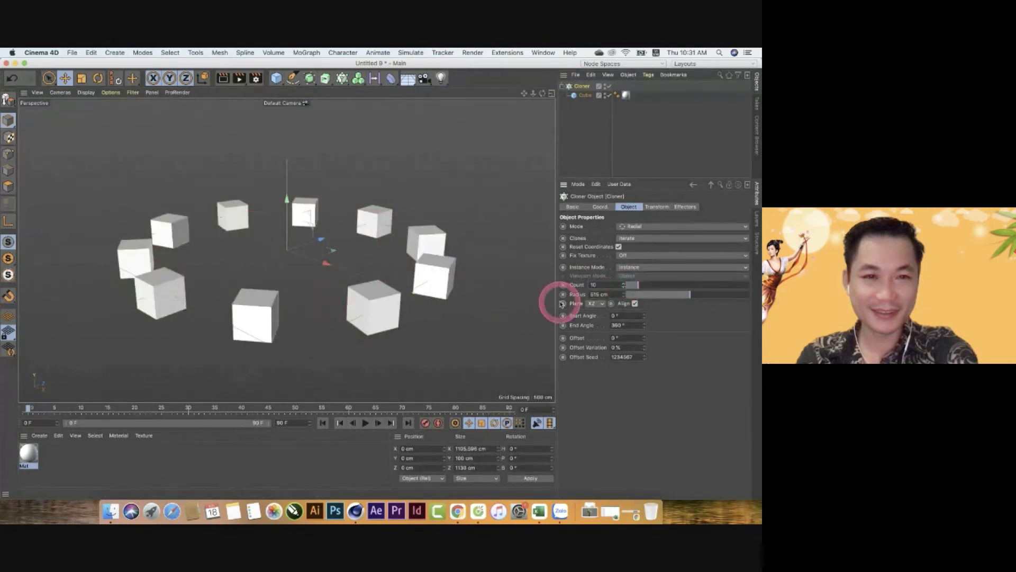
- Set the ring's Plane to ZY, radius to 511 cm, and key Offset at 0°
{"action": "left_click", "coordinate": [595, 303]}
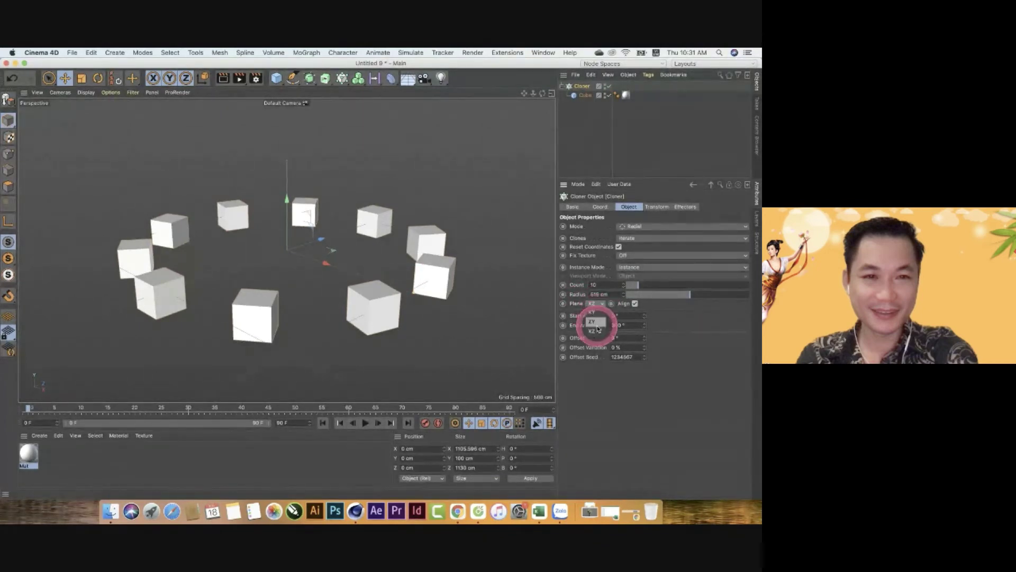
{"action": "left_click", "coordinate": [597, 313]}
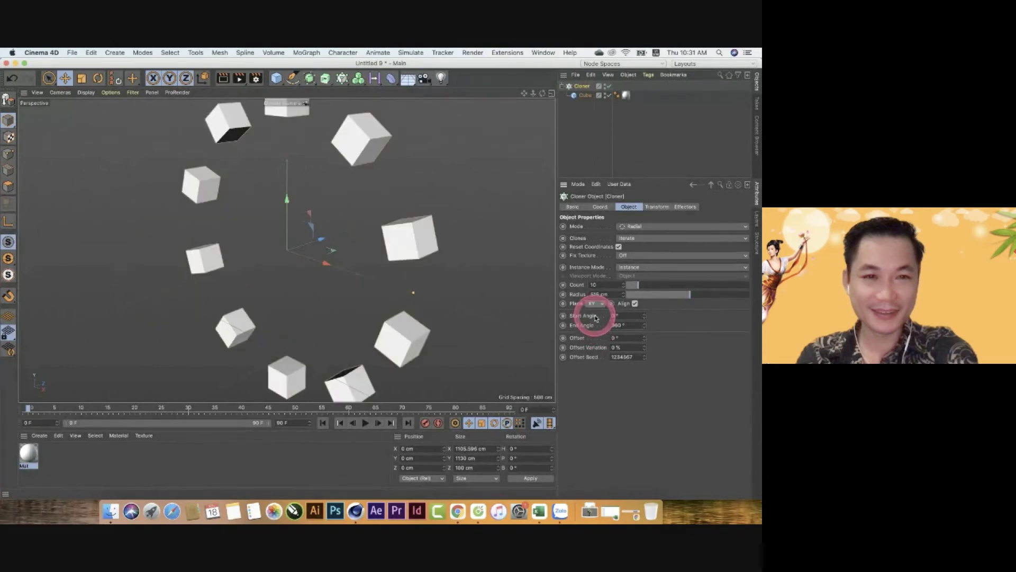
{"action": "left_click", "coordinate": [596, 304]}
{"action": "left_click", "coordinate": [596, 324]}
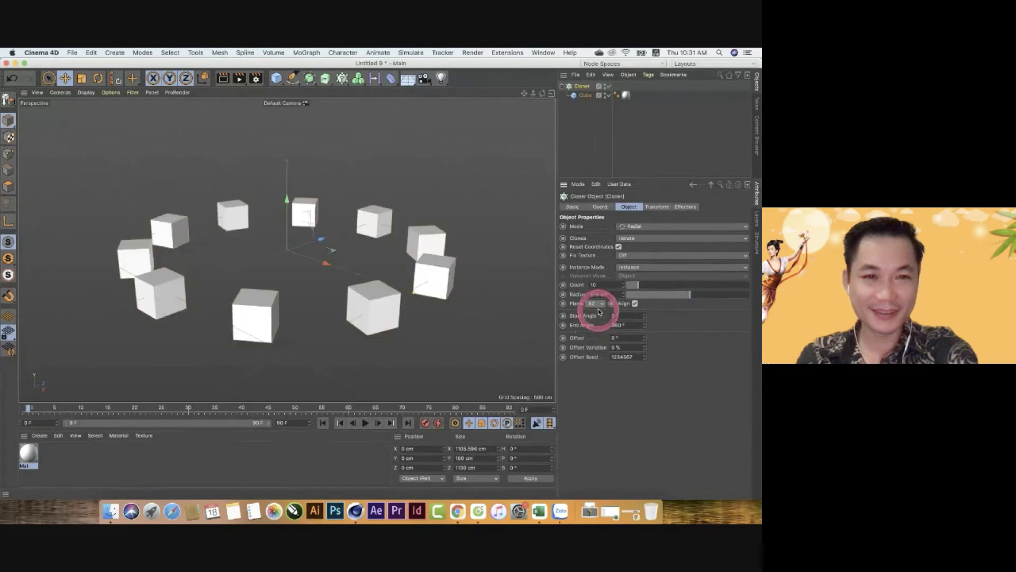
{"action": "left_click", "coordinate": [596, 304]}
{"action": "left_click", "coordinate": [597, 318]}
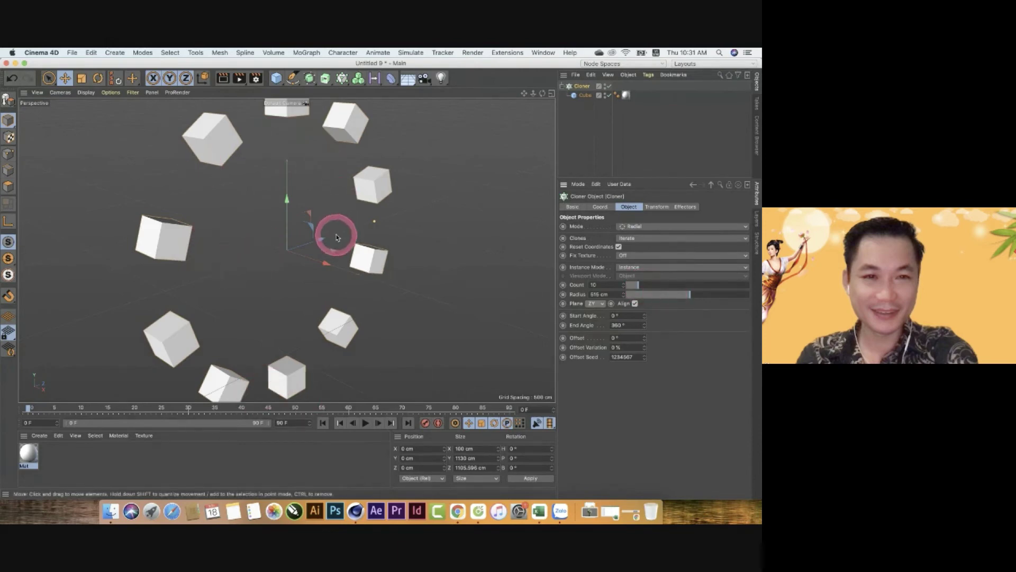
{"action": "mouse_move", "coordinate": [688, 293]}
{"action": "left_mouse_down"}
{"action": "mouse_move", "coordinate": [640, 297]}
{"action": "mouse_move", "coordinate": [635, 307]}
{"action": "mouse_move", "coordinate": [691, 304]}
{"action": "left_mouse_up"}
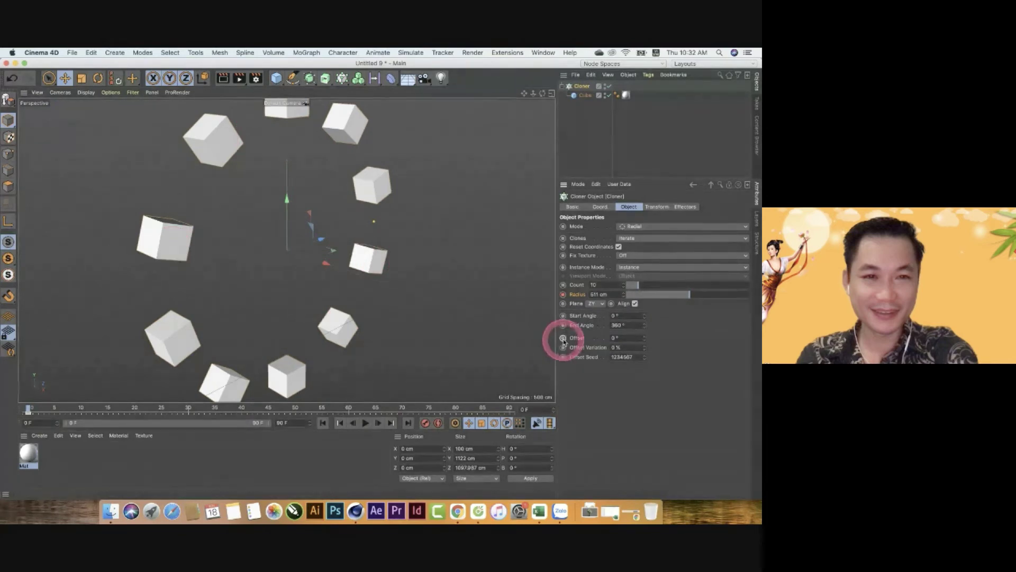
{"action": "left_click", "coordinate": [579, 341]}
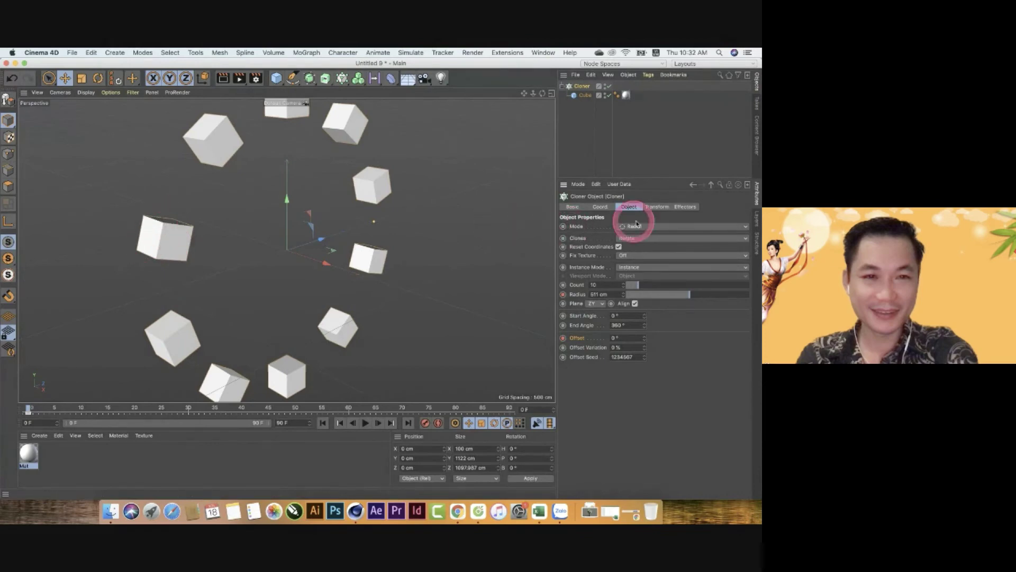
- Keyframe the cloner's Z position at its original value, leaving the 10-cube ring unchanged
{"action": "left_click", "coordinate": [656, 207]}
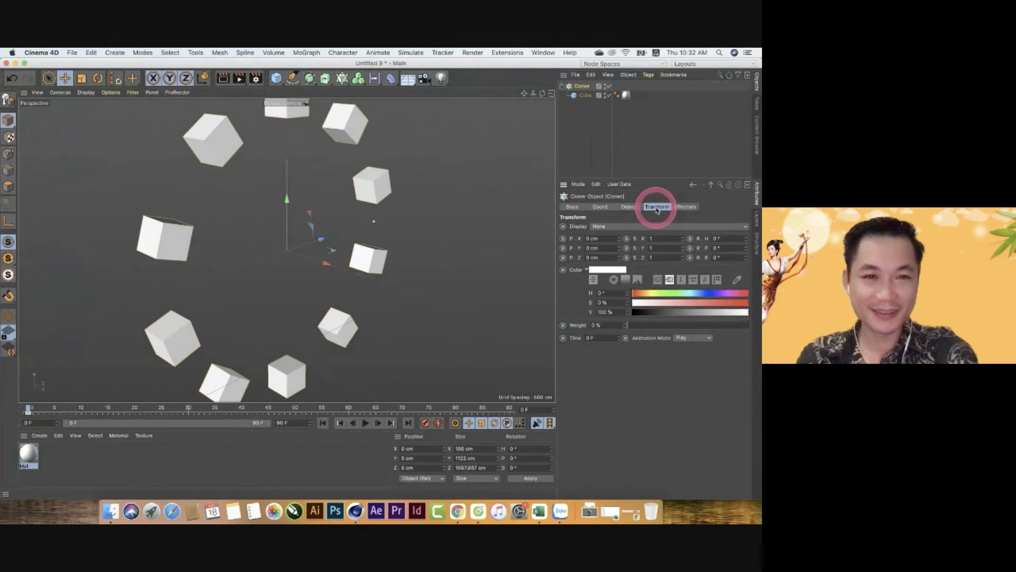
{"action": "left_click", "coordinate": [604, 249]}
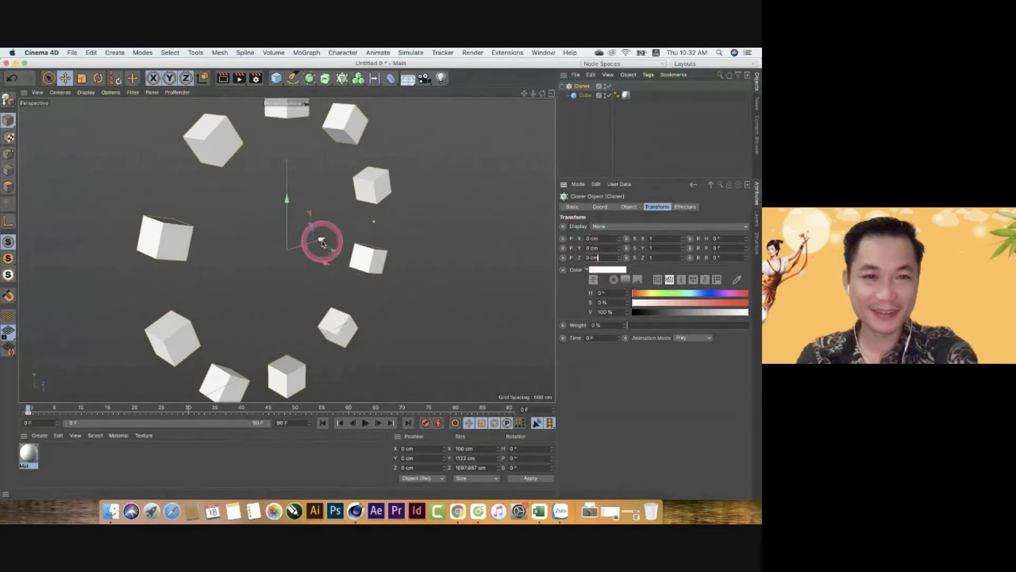
{"action": "left_click_drag", "start_coordinate": [620, 259], "coordinate": [621, 254]}
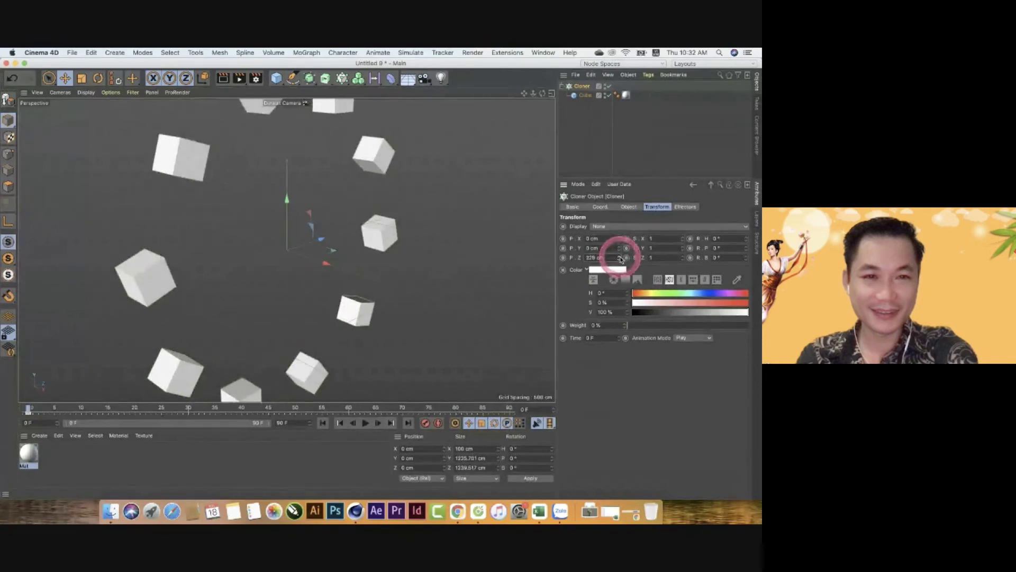
{"action": "key", "text": "ctrl+z"}
{"action": "left_click", "coordinate": [563, 259]}
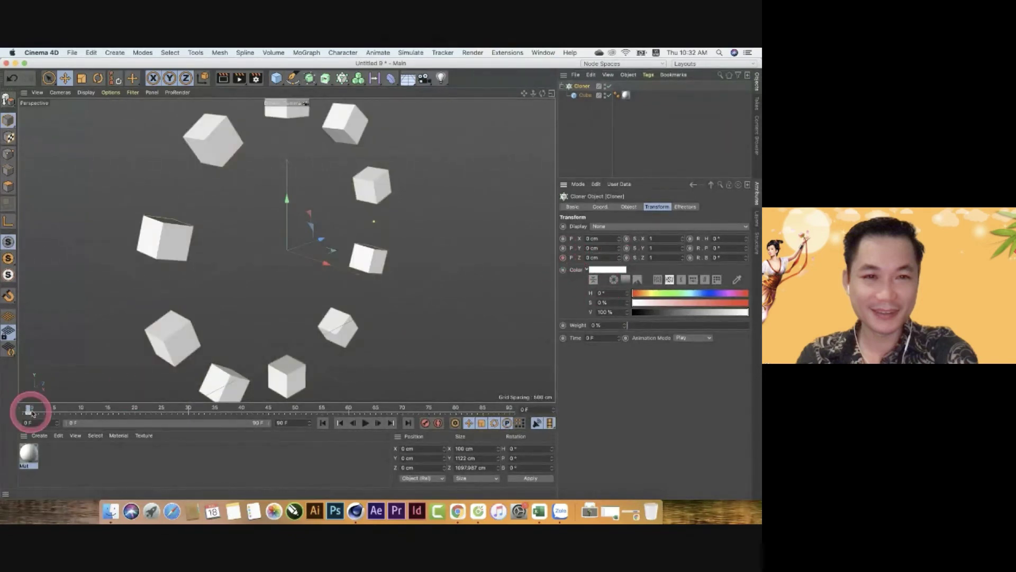
{"action": "left_click", "coordinate": [629, 207]}
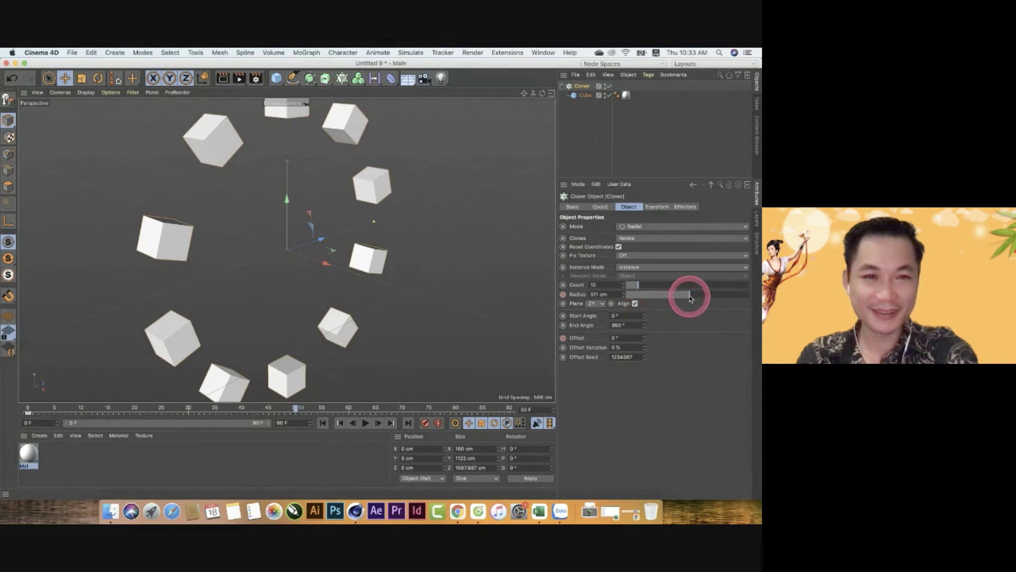
- At frame 50, set the ring radius to 218 cm, key a 30° Offset, and scrub to preview
{"action": "left_click_drag", "start_coordinate": [690, 298], "coordinate": [654, 299]}
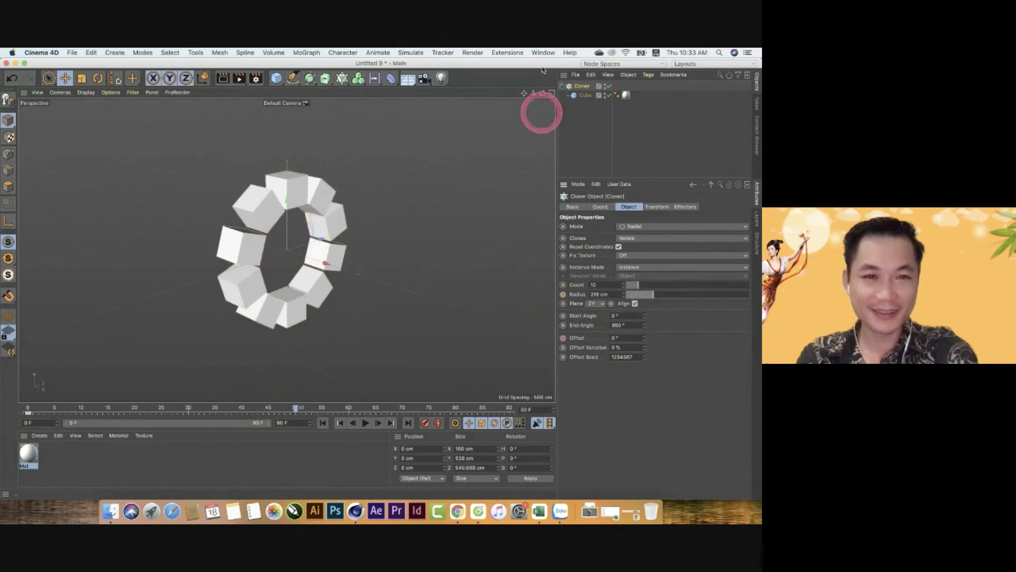
{"action": "mouse_move", "coordinate": [540, 97]}
{"action": "left_mouse_down"}
{"action": "mouse_move", "coordinate": [340, 272]}
{"action": "mouse_move", "coordinate": [374, 274]}
{"action": "left_mouse_up"}
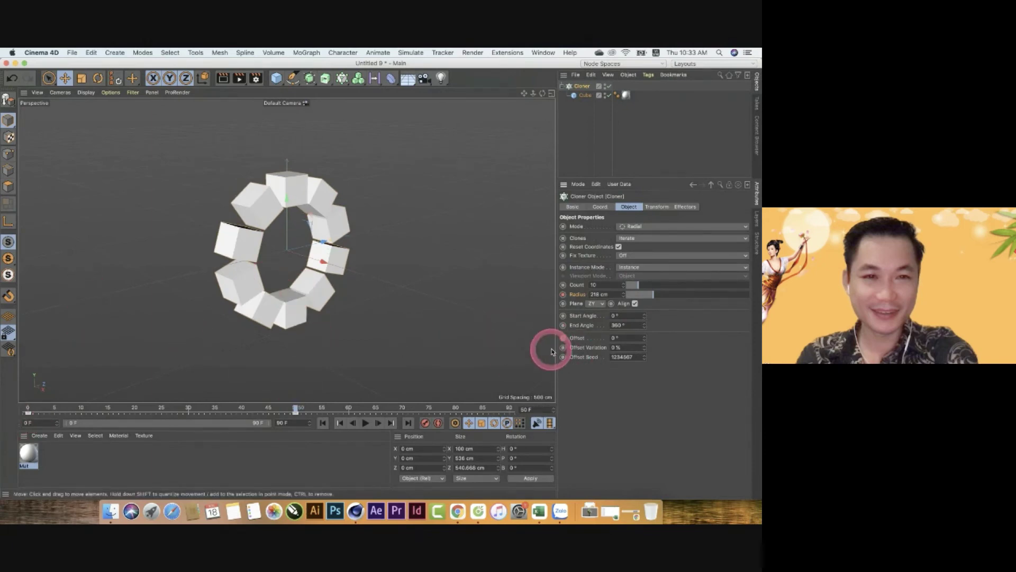
{"action": "left_click", "coordinate": [615, 337]}
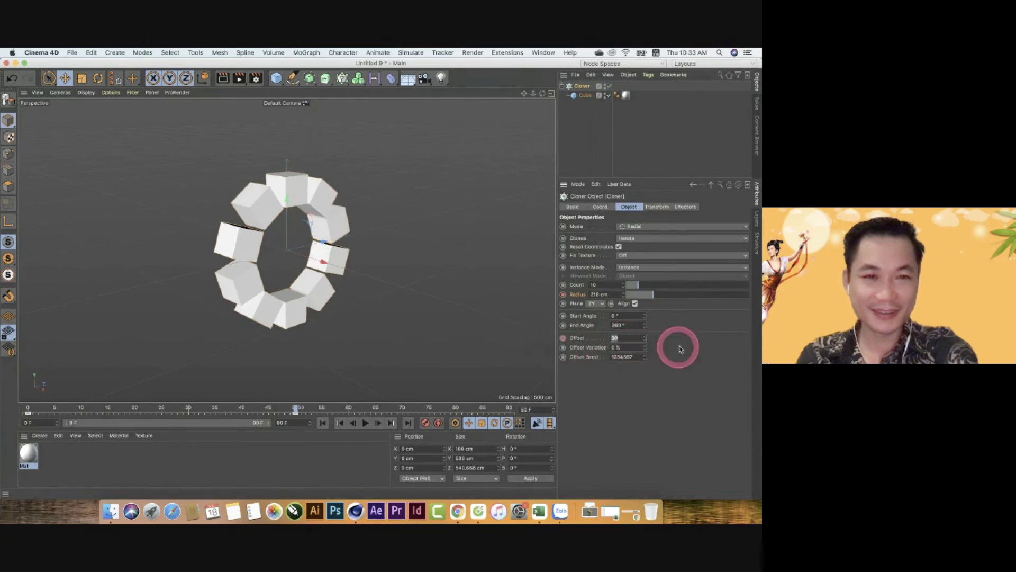
{"action": "type", "text": "0"}
{"action": "key", "text": "Return"}
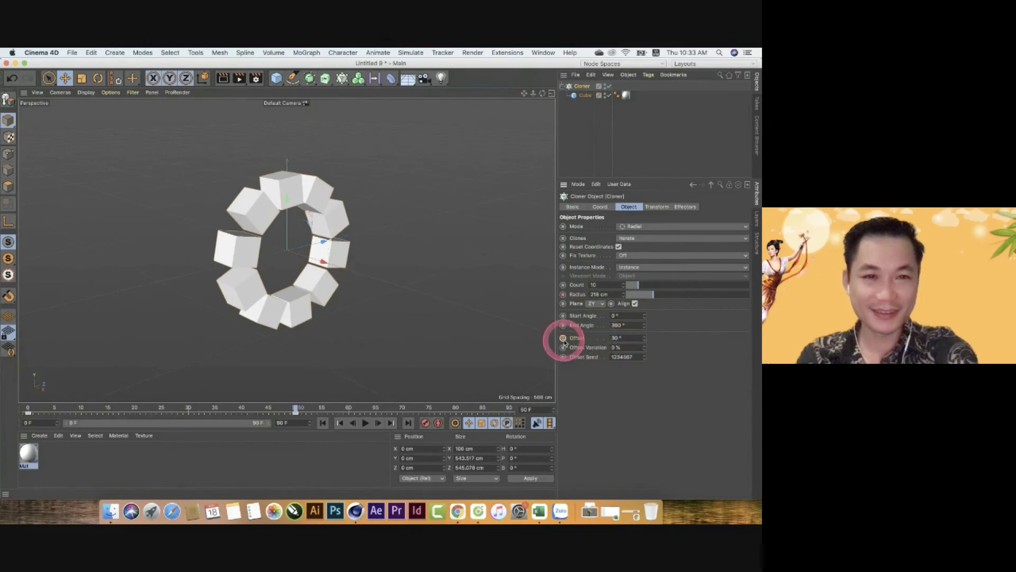
{"action": "left_click", "coordinate": [563, 337]}
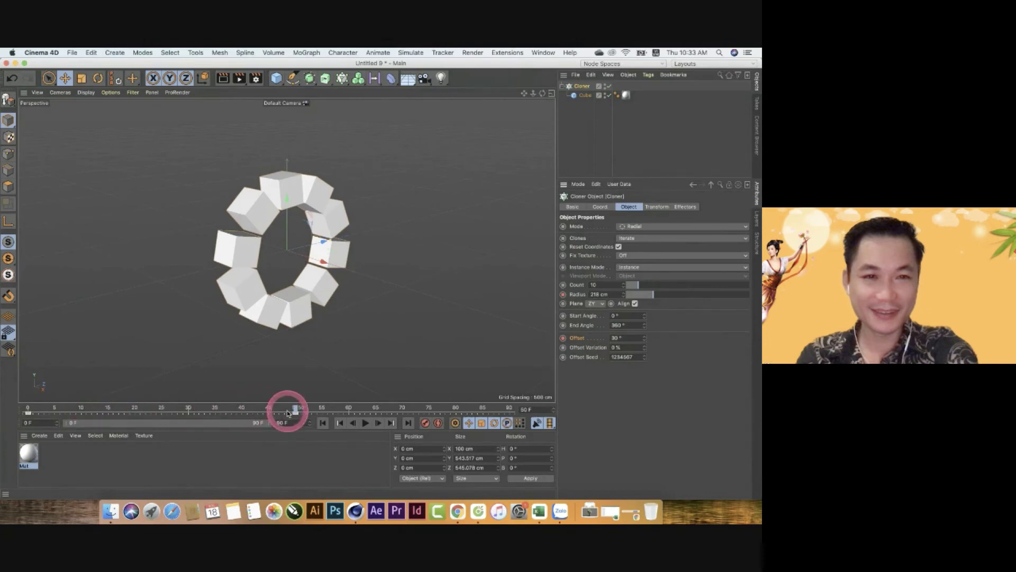
{"action": "mouse_move", "coordinate": [294, 410]}
{"action": "left_mouse_down"}
{"action": "mouse_move", "coordinate": [12, 419]}
{"action": "mouse_move", "coordinate": [487, 408]}
{"action": "mouse_move", "coordinate": [510, 381]}
{"action": "mouse_move", "coordinate": [472, 402]}
{"action": "mouse_move", "coordinate": [510, 435]}
{"action": "left_mouse_up"}
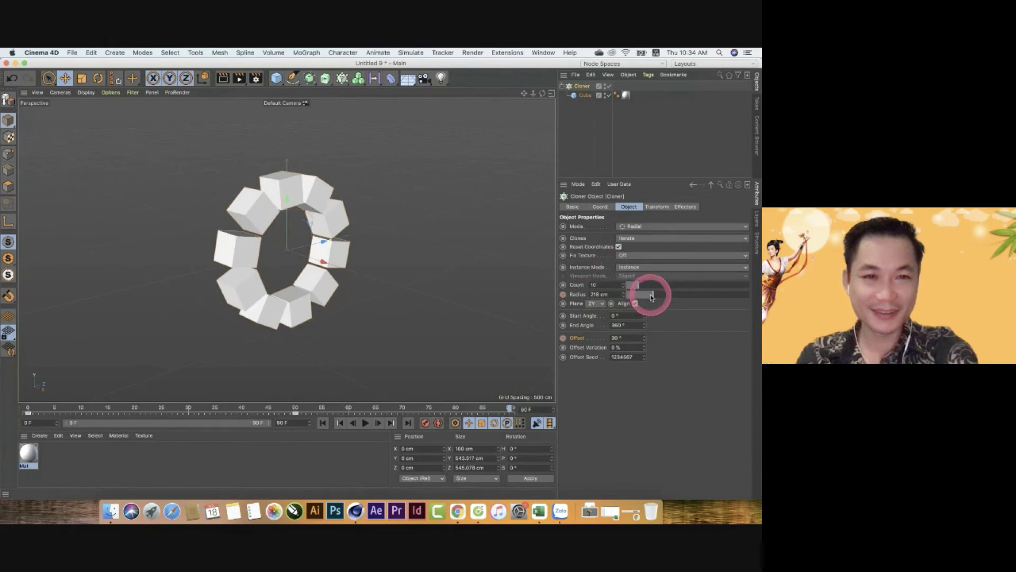
- At frame 90, widen the ring radius to 584 cm and set Offset to -30°
{"action": "left_click_drag", "start_coordinate": [649, 294], "coordinate": [699, 296]}
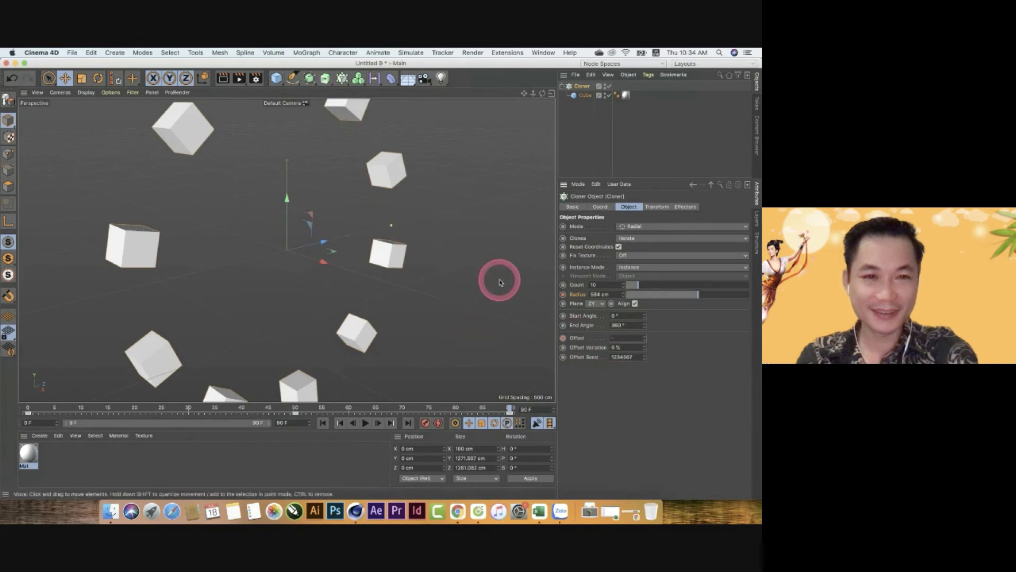
{"action": "type", "text": "30"}
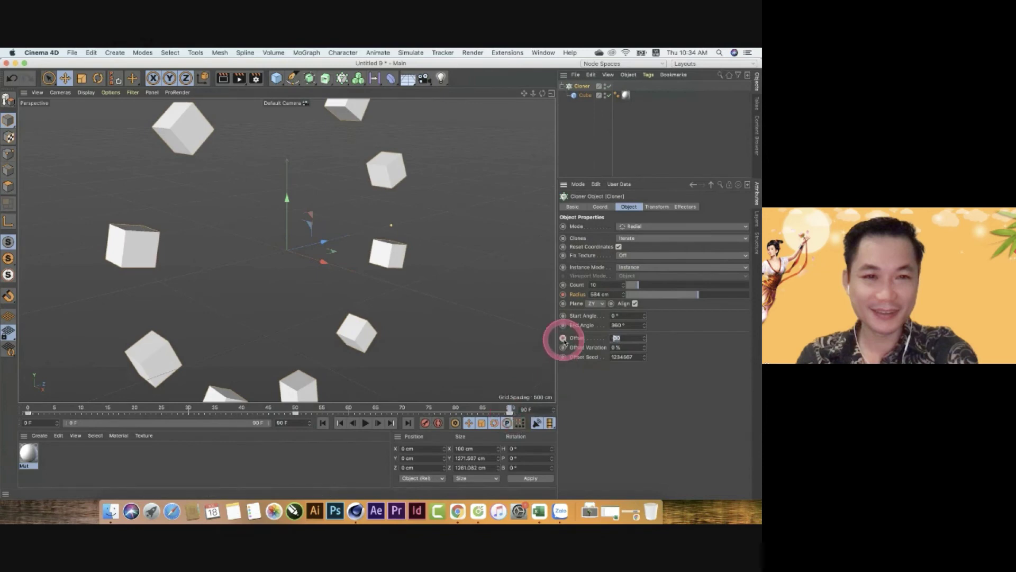
{"action": "key", "text": "Return"}
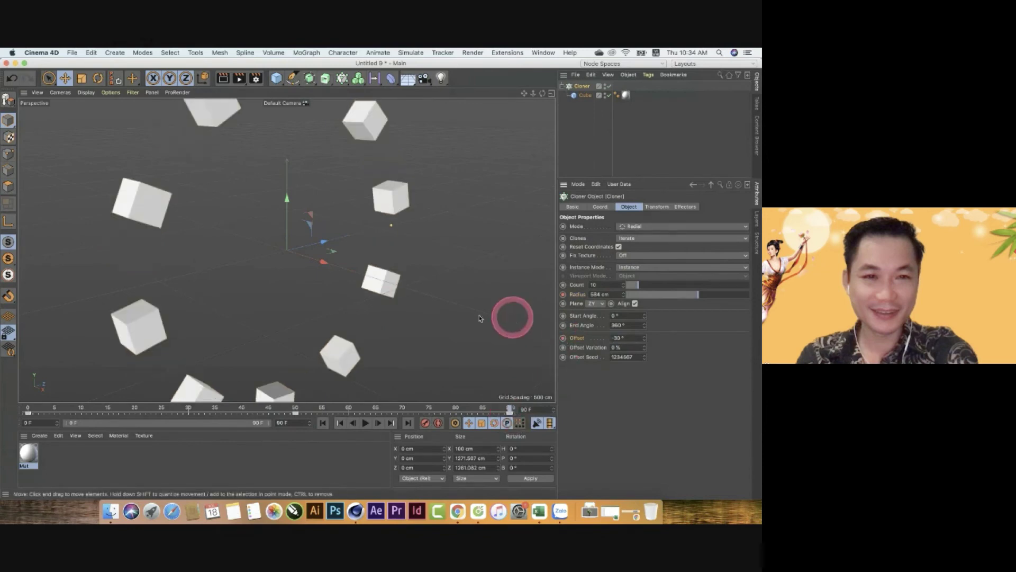
{"action": "left_click", "coordinate": [136, 320]}
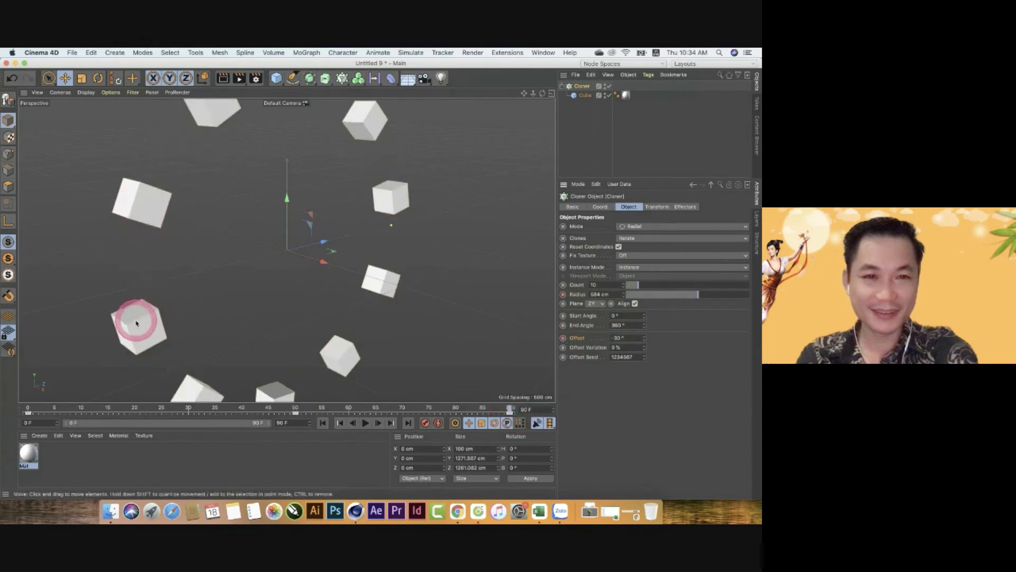
- Shift the cloner's Z position to -110 cm and clear its heading rotation back to 0°
{"action": "left_click", "coordinate": [655, 207]}
{"action": "left_click", "coordinate": [617, 258]}
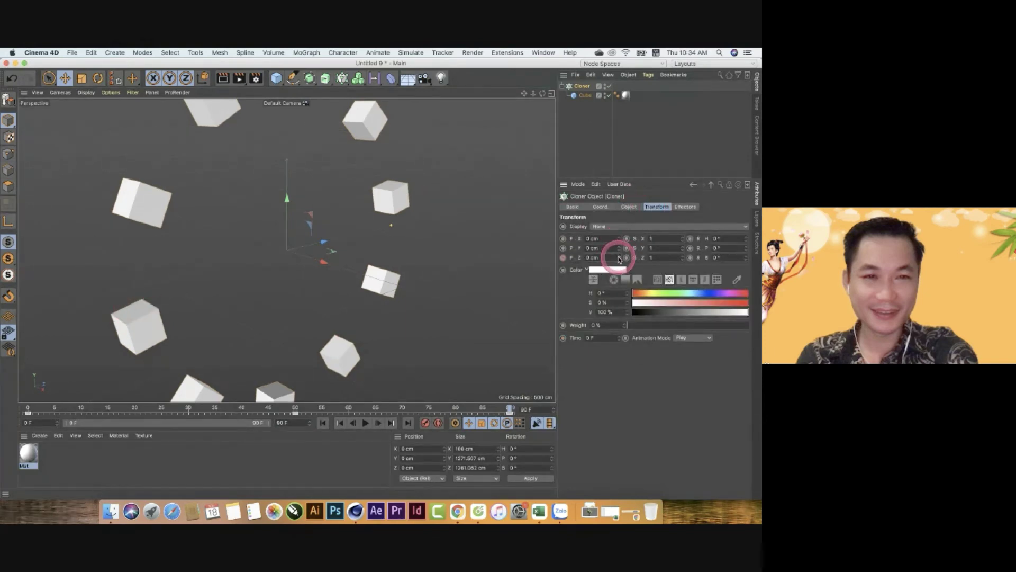
{"action": "left_click_drag", "start_coordinate": [620, 259], "coordinate": [619, 259]}
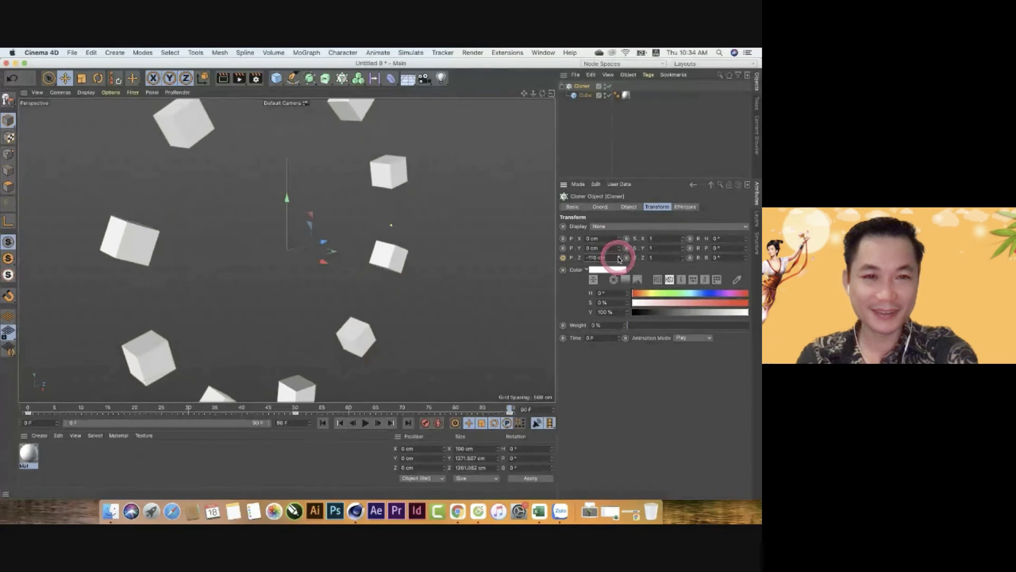
{"action": "left_click", "coordinate": [723, 239]}
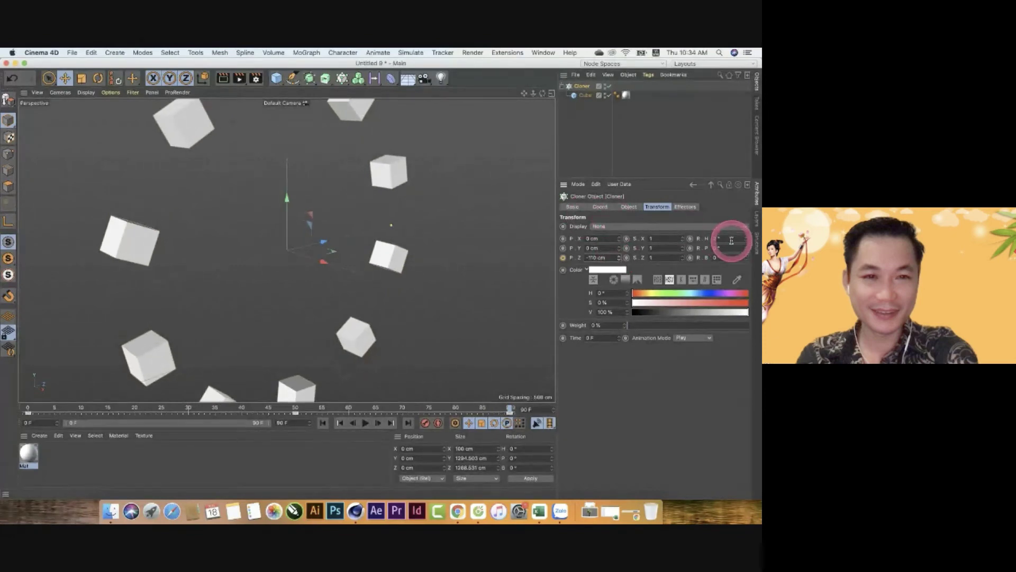
{"action": "left_click", "coordinate": [750, 241]}
{"action": "left_click_drag", "start_coordinate": [747, 240], "coordinate": [748, 232]}
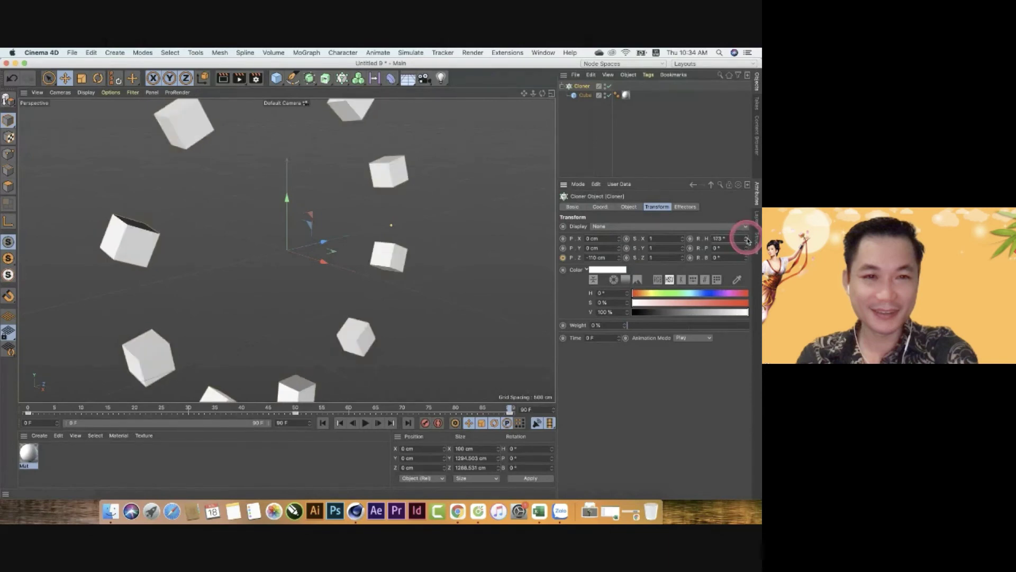
{"action": "left_click_drag", "start_coordinate": [748, 232], "coordinate": [746, 234]}
{"action": "left_click", "coordinate": [727, 248]}
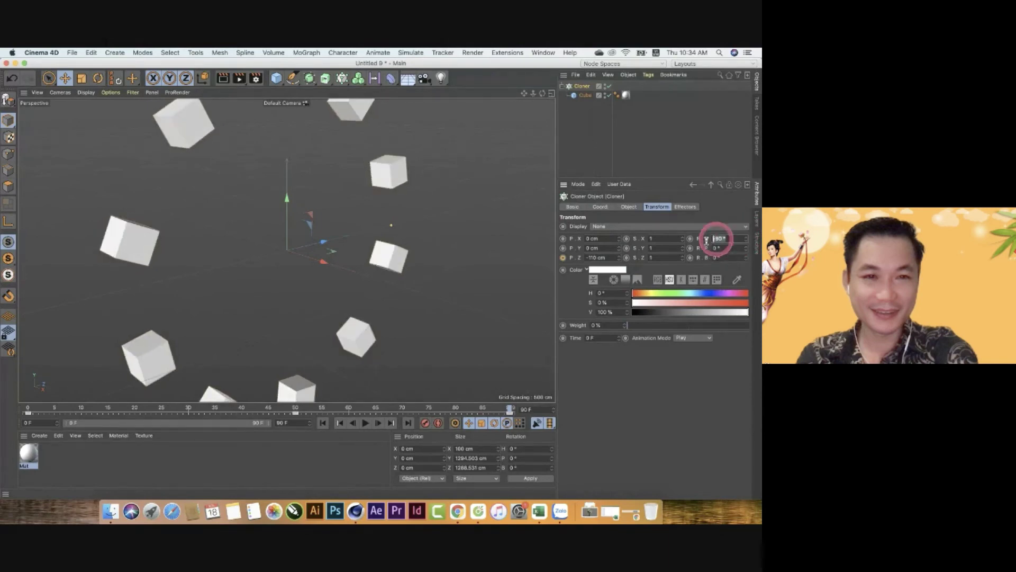
{"action": "key", "text": "BackSpace"}
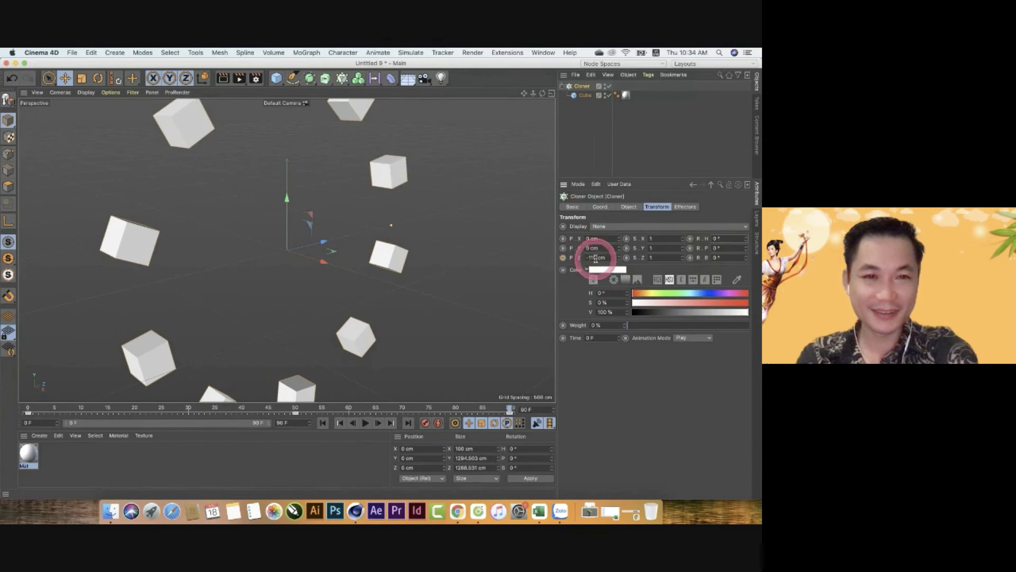
- Push the cloner's Z position to -232 cm and keyframe it
{"action": "left_click", "coordinate": [619, 259]}
{"action": "left_click_drag", "start_coordinate": [621, 258], "coordinate": [620, 258]}
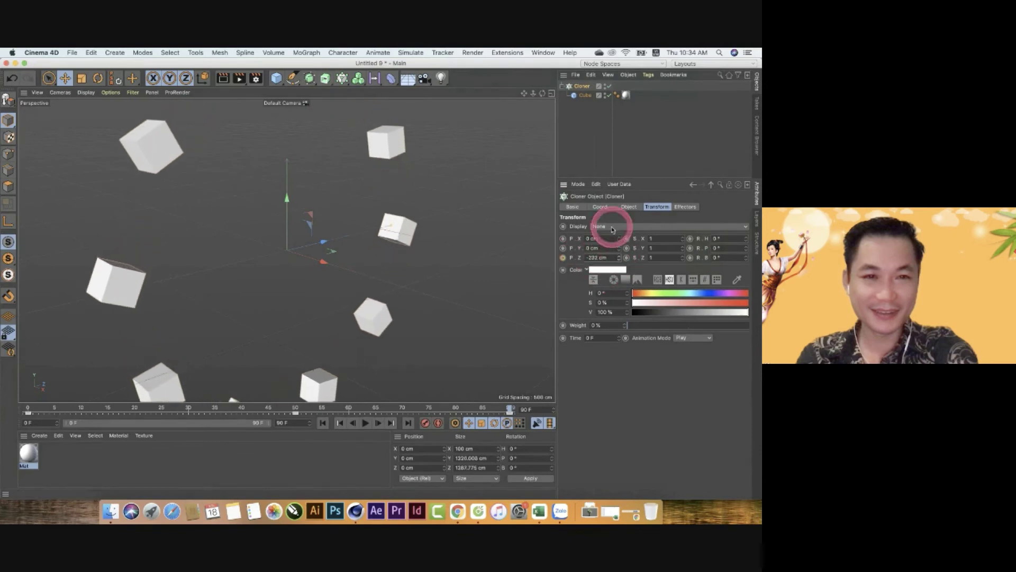
{"action": "left_click", "coordinate": [563, 257]}
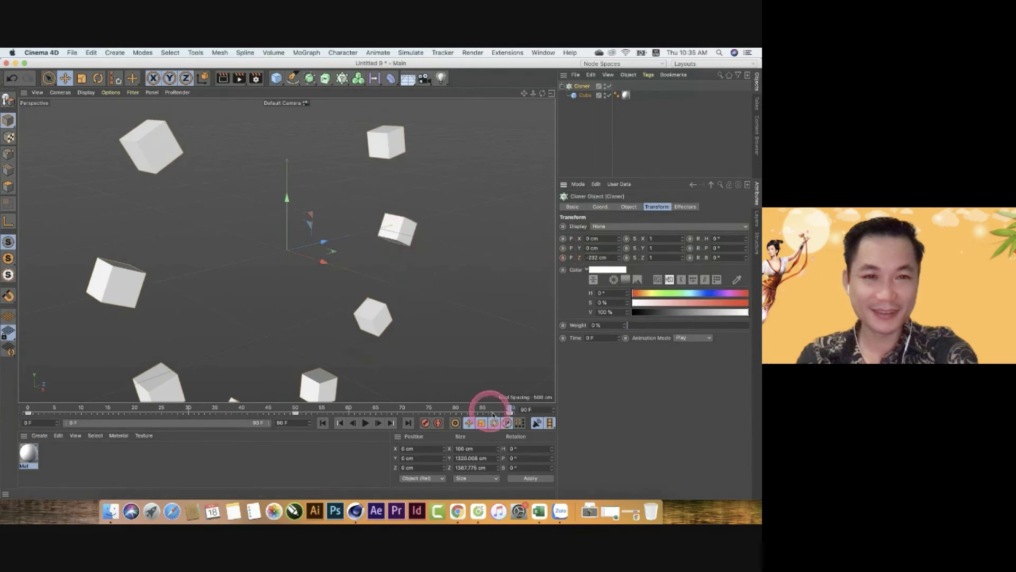
- Scrub the timeline to preview the animation, then zoom and pan to frame the whole ring
{"action": "mouse_move", "coordinate": [509, 409]}
{"action": "left_mouse_down"}
{"action": "mouse_move", "coordinate": [18, 426]}
{"action": "mouse_move", "coordinate": [294, 409]}
{"action": "left_mouse_up"}
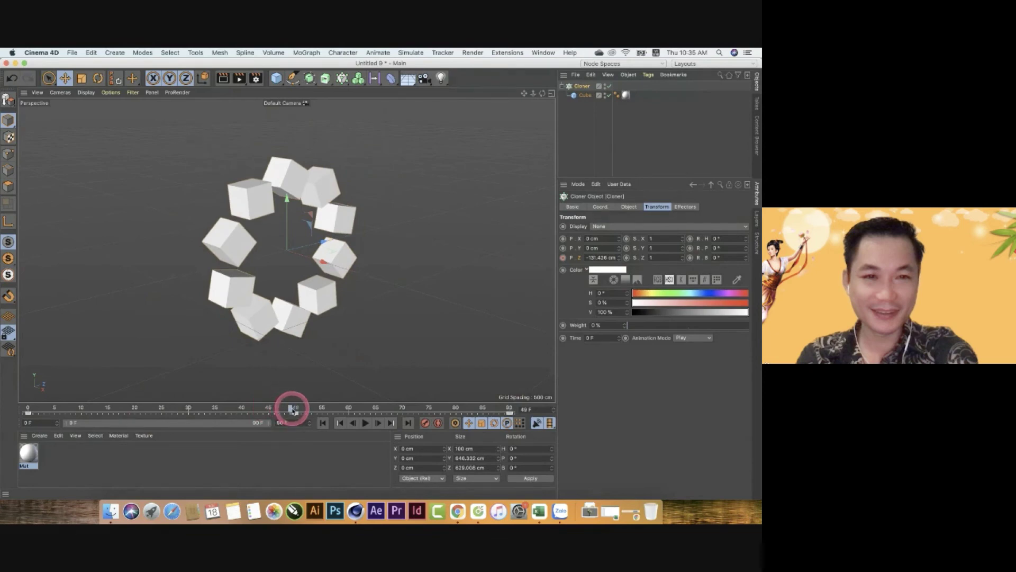
{"action": "left_click_drag", "start_coordinate": [293, 411], "coordinate": [519, 409]}
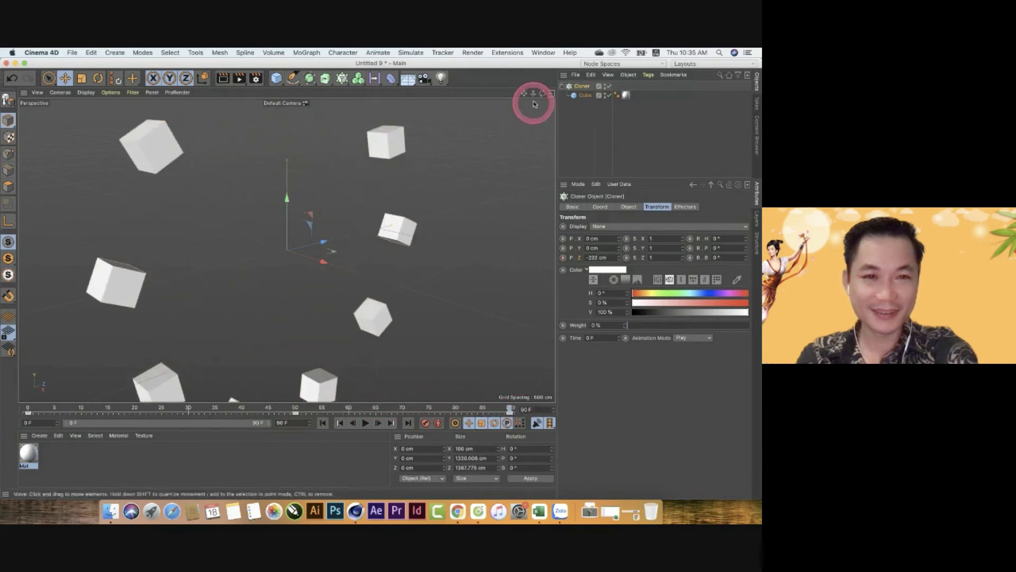
{"action": "mouse_move", "coordinate": [533, 93]}
{"action": "left_mouse_down"}
{"action": "mouse_move", "coordinate": [379, 284]}
{"action": "mouse_move", "coordinate": [380, 312]}
{"action": "left_mouse_up"}
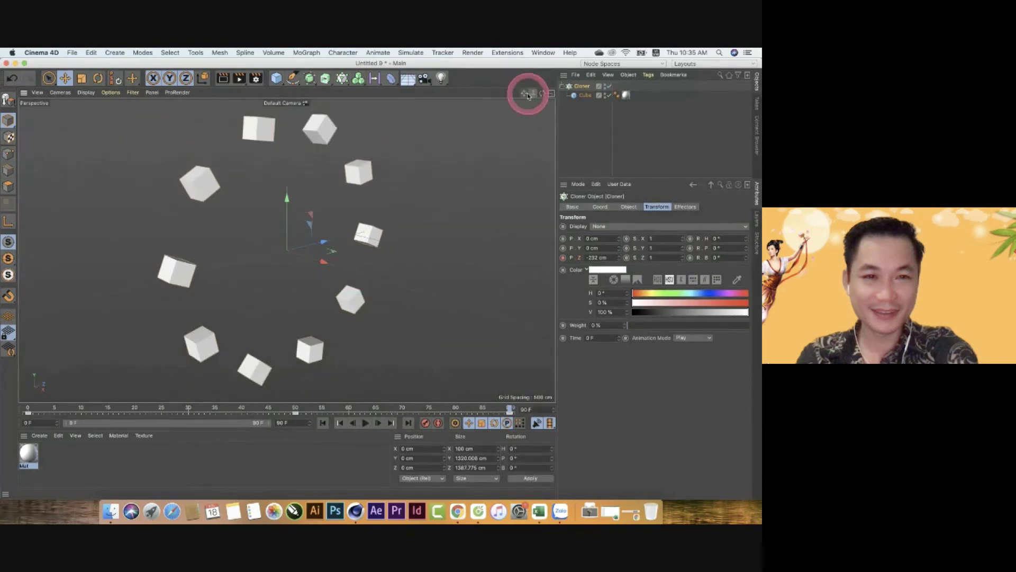
{"action": "left_click_drag", "start_coordinate": [524, 94], "coordinate": [360, 281]}
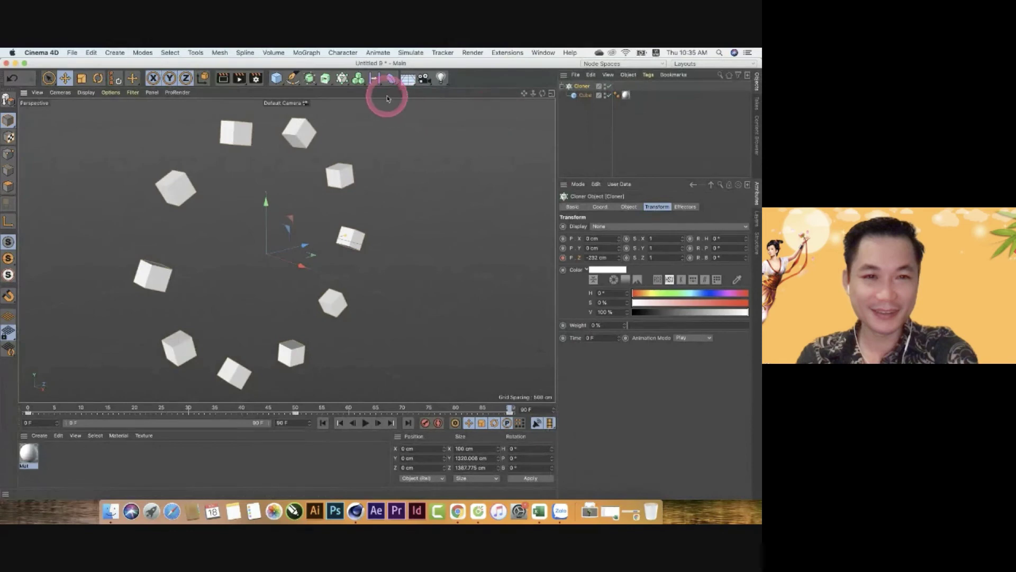
- Add a MoInstance below the Cloner in the hierarchy and play the animation to see trails
{"action": "left_click", "coordinate": [306, 54]}
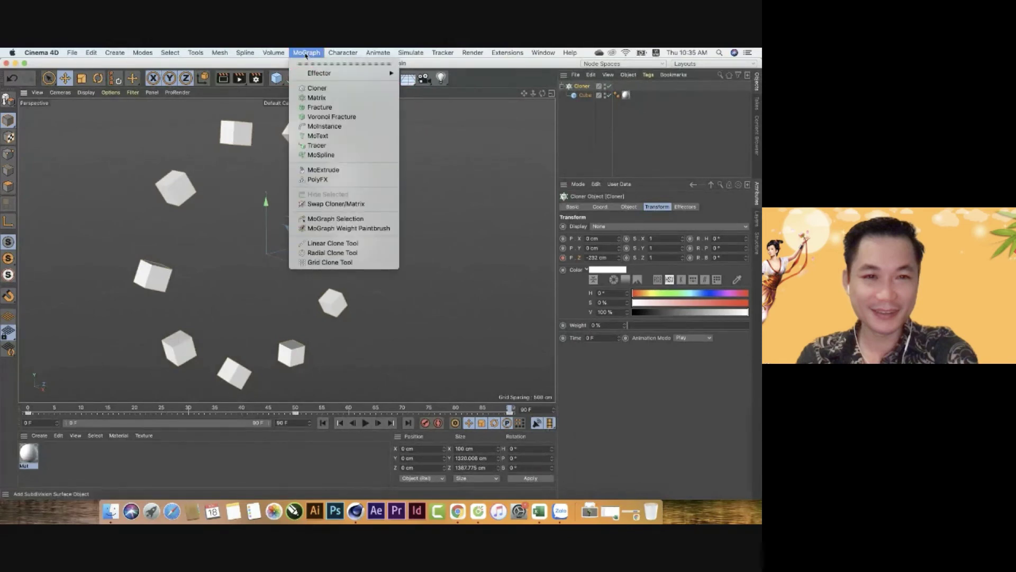
{"action": "left_click", "coordinate": [318, 90]}
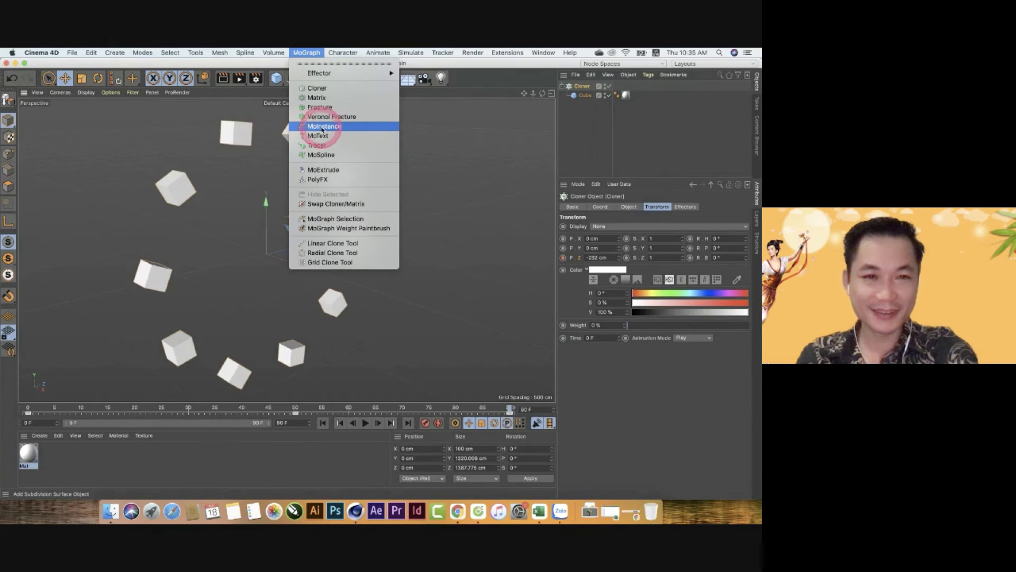
{"action": "left_click", "coordinate": [323, 127]}
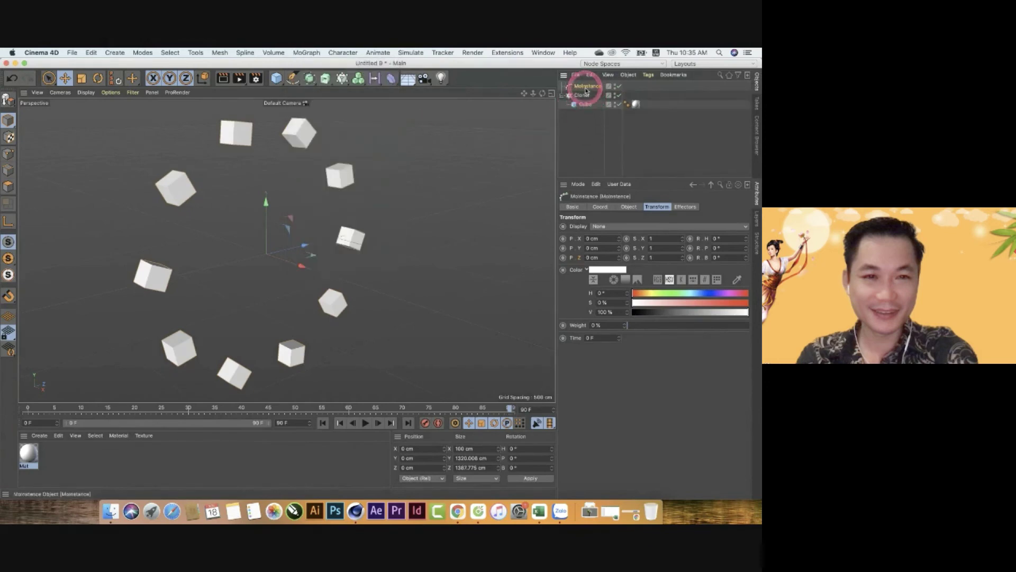
{"action": "left_click_drag", "start_coordinate": [584, 119], "coordinate": [584, 120]}
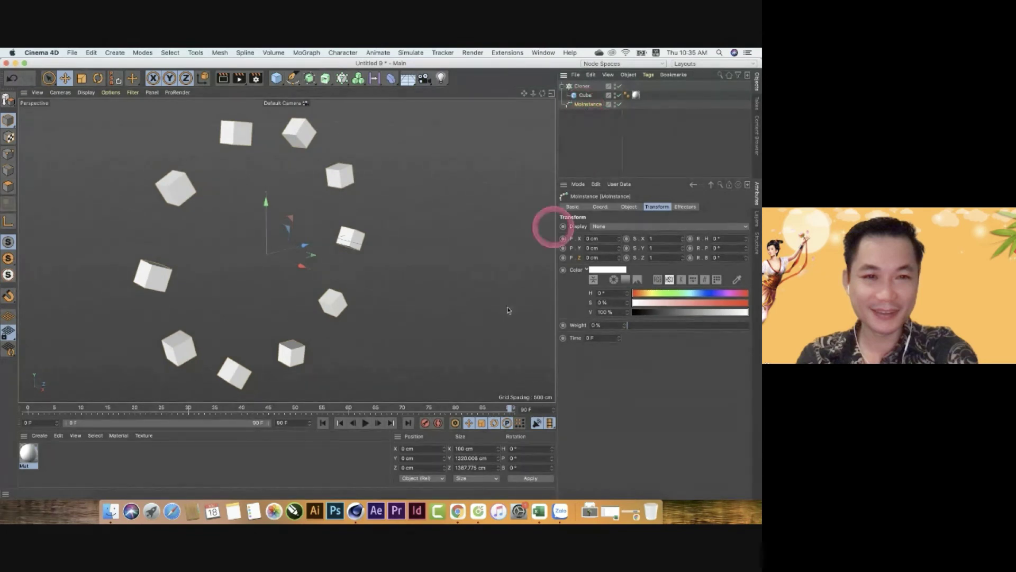
{"action": "left_click", "coordinate": [365, 423]}
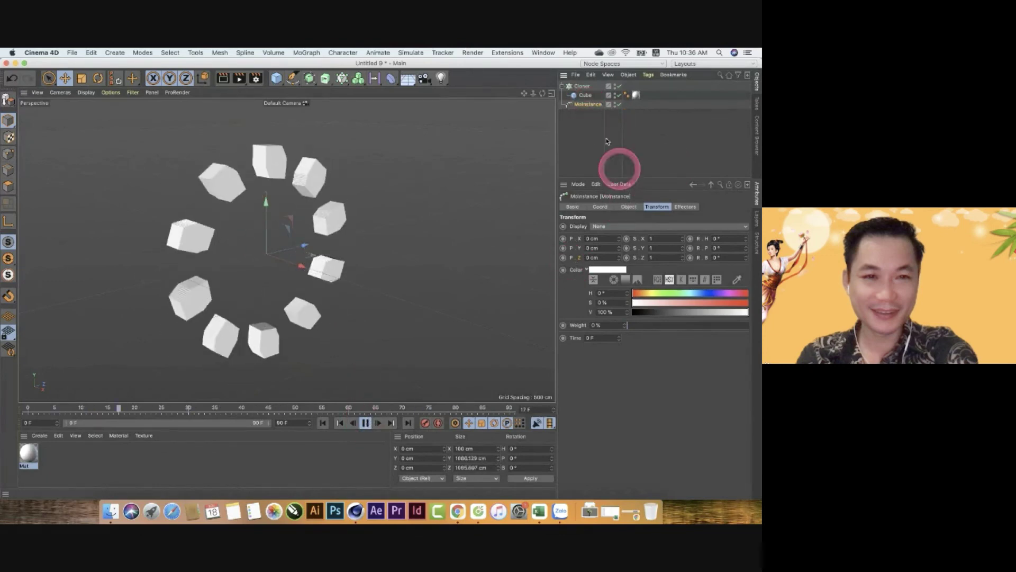
{"action": "left_click", "coordinate": [629, 208]}
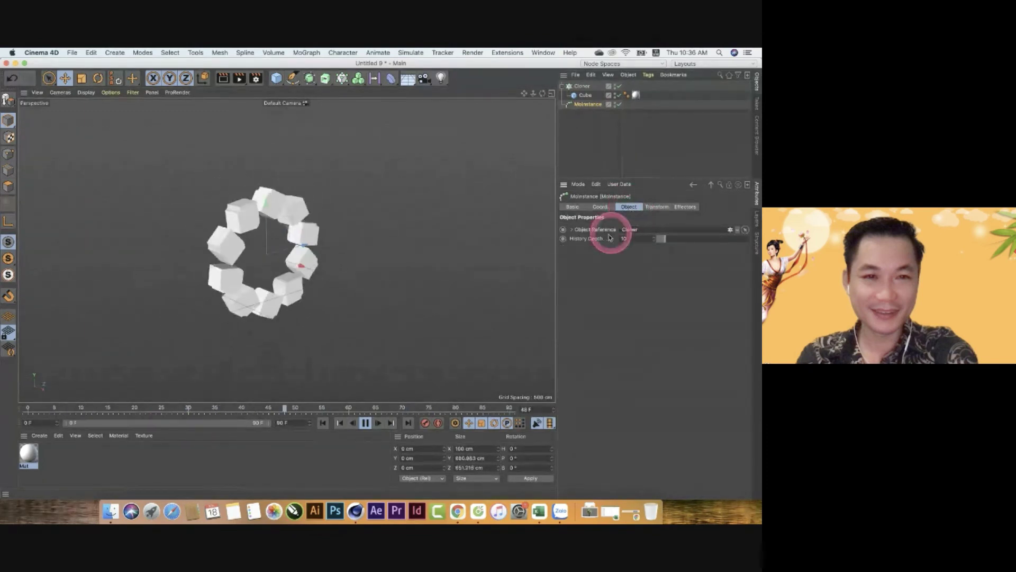
- Raise the MoInstance History Depth to 33, then bring it down to 22
{"action": "left_click", "coordinate": [625, 238]}
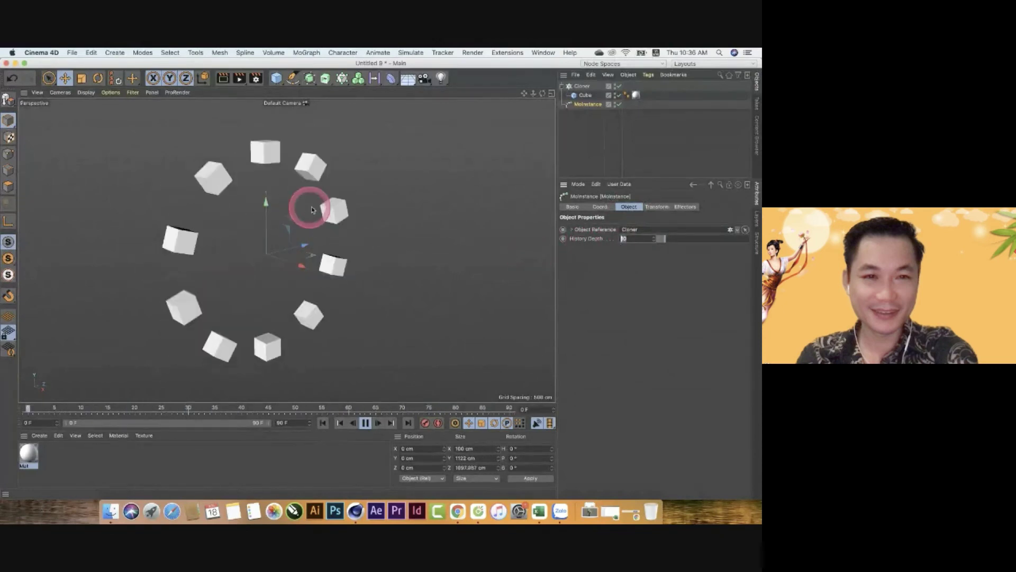
{"action": "left_click", "coordinate": [660, 239]}
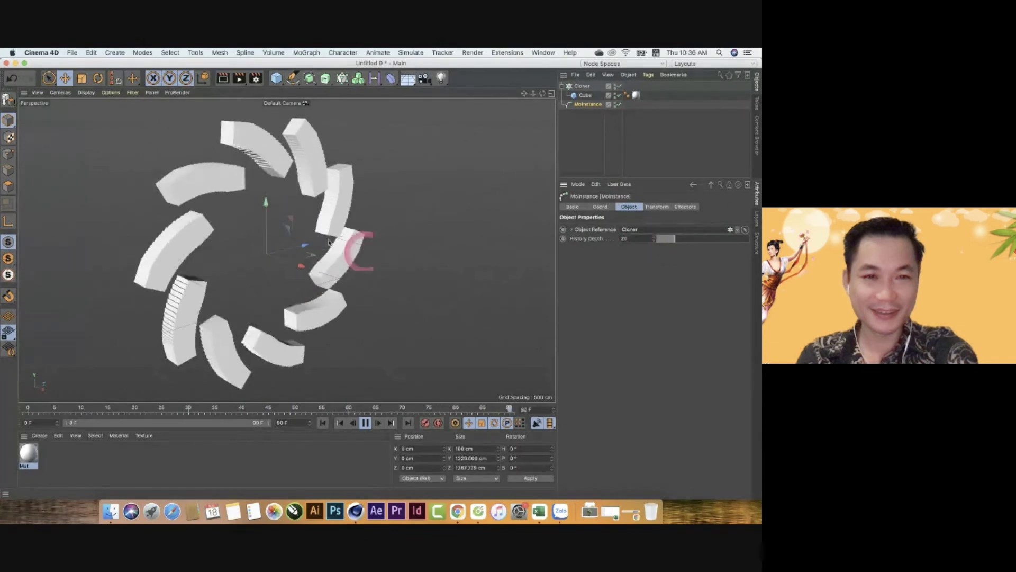
{"action": "left_click", "coordinate": [277, 170]}
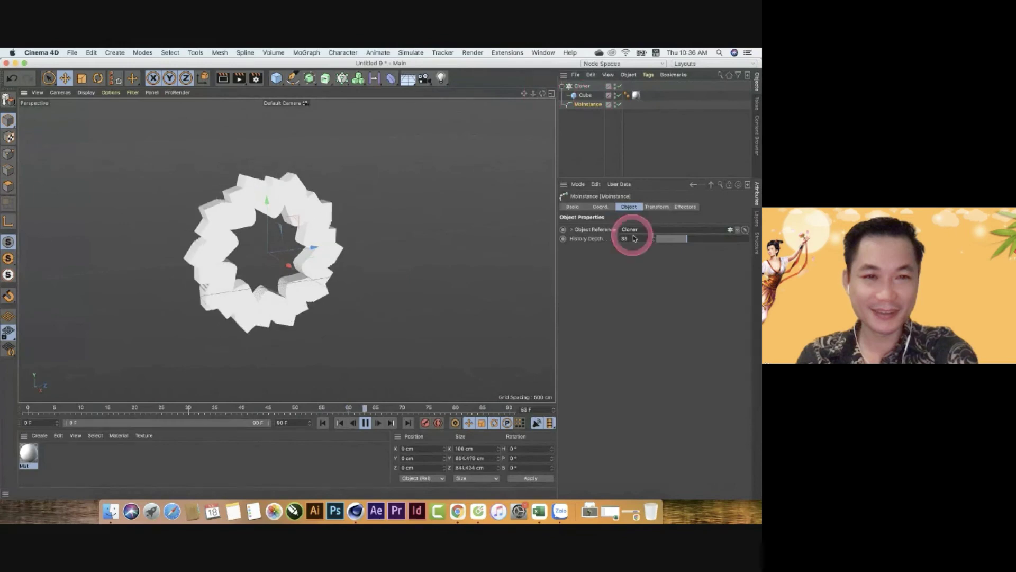
{"action": "left_click", "coordinate": [675, 239]}
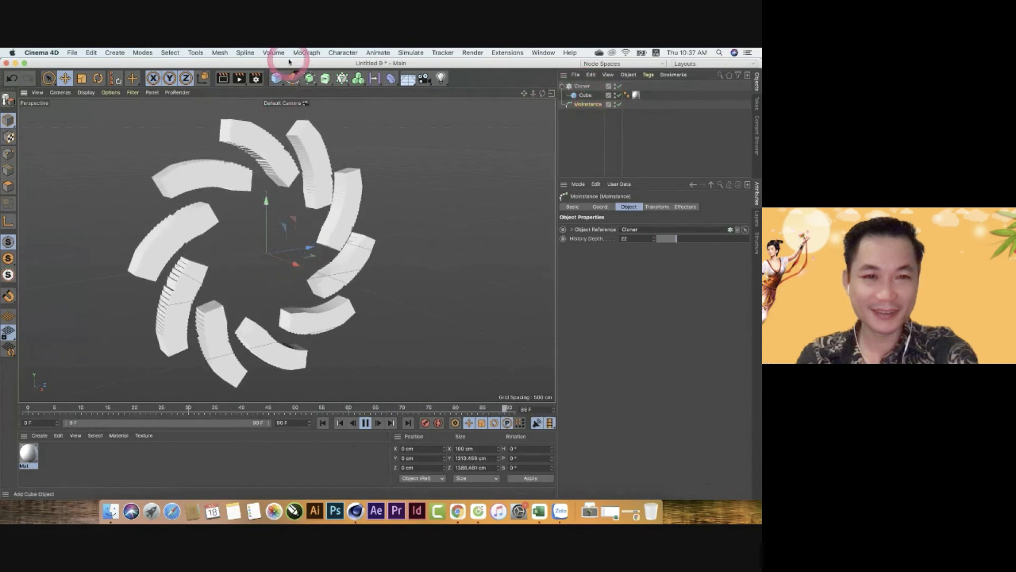
- Add a Step effector, try Strength at 46% and 14%, then settle on 100%
{"action": "left_click", "coordinate": [306, 52]}
{"action": "mouse_move", "coordinate": [319, 73]}
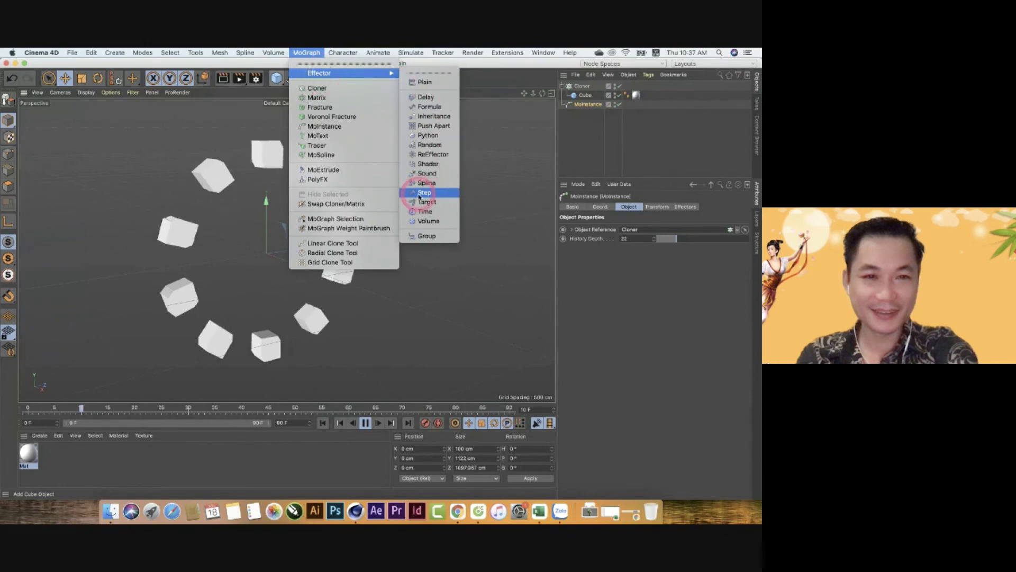
{"action": "left_click", "coordinate": [424, 192]}
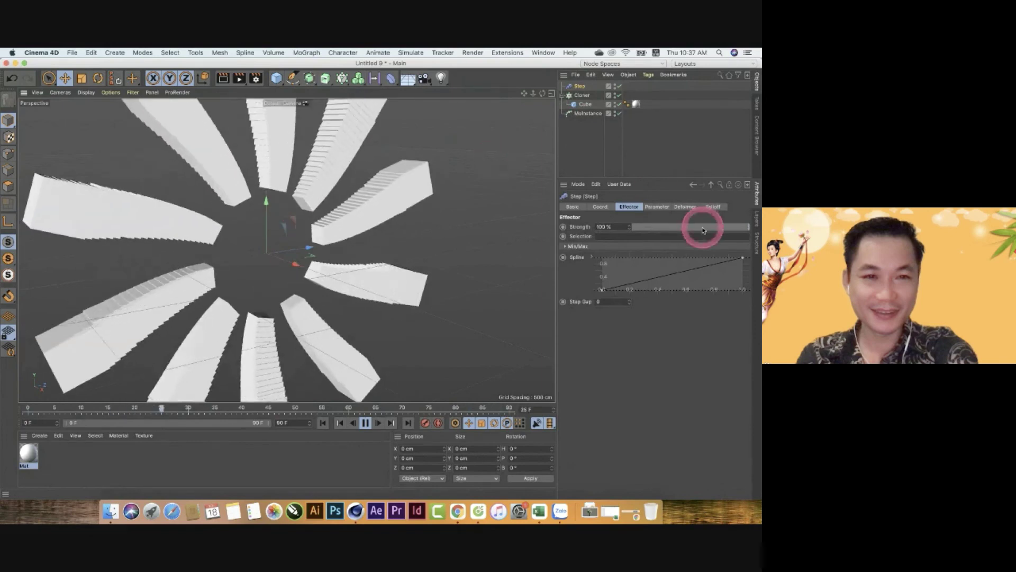
{"action": "double_click", "coordinate": [599, 226]}
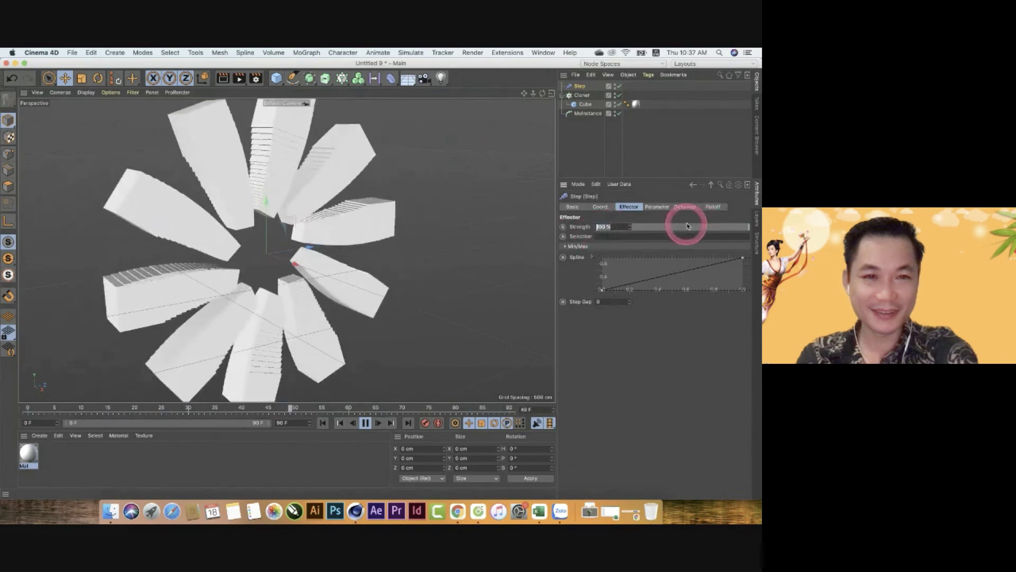
{"action": "left_click_drag", "start_coordinate": [688, 227], "coordinate": [685, 229]}
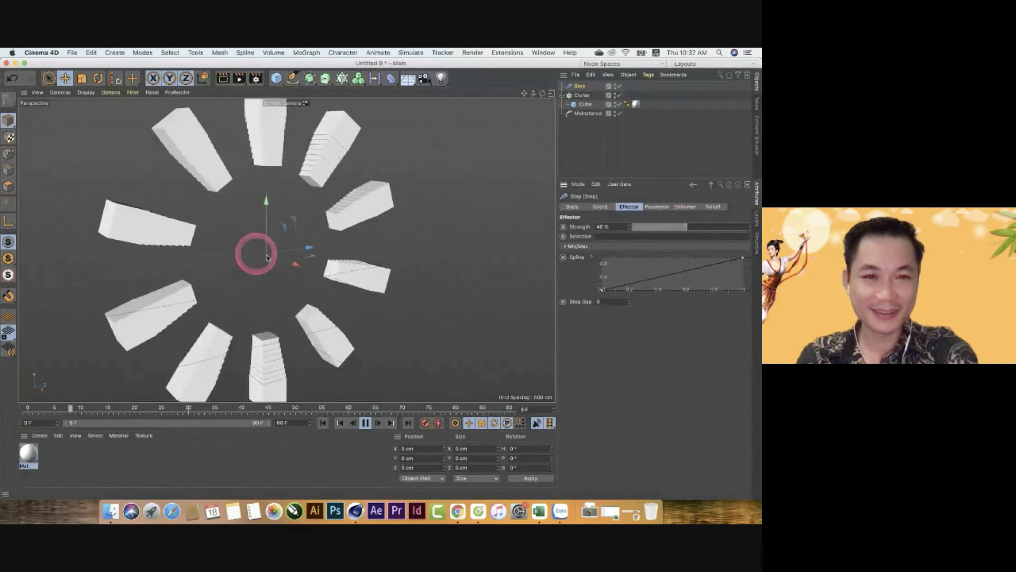
{"action": "left_click", "coordinate": [648, 227]}
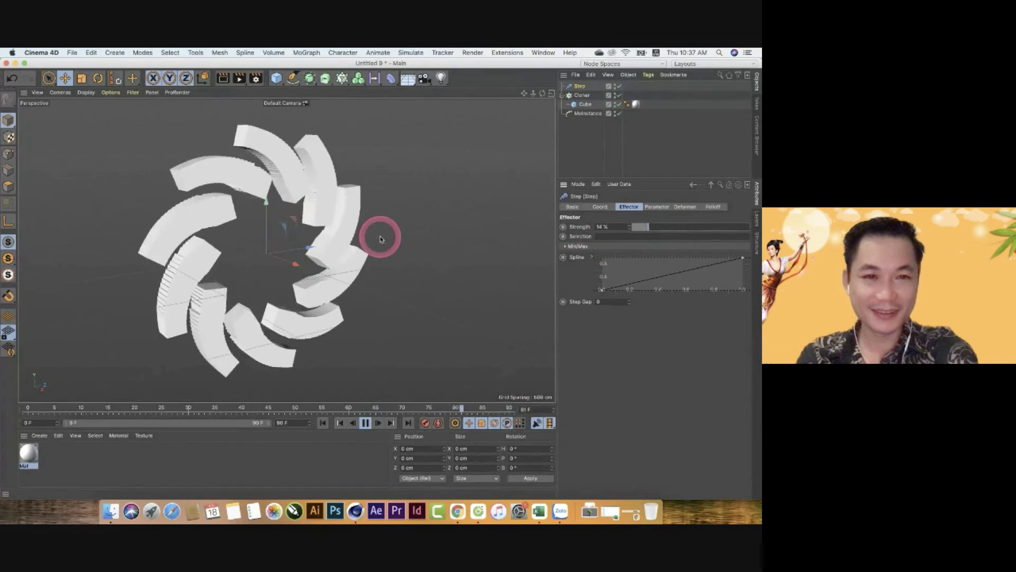
{"action": "left_click_drag", "start_coordinate": [685, 226], "coordinate": [757, 230]}
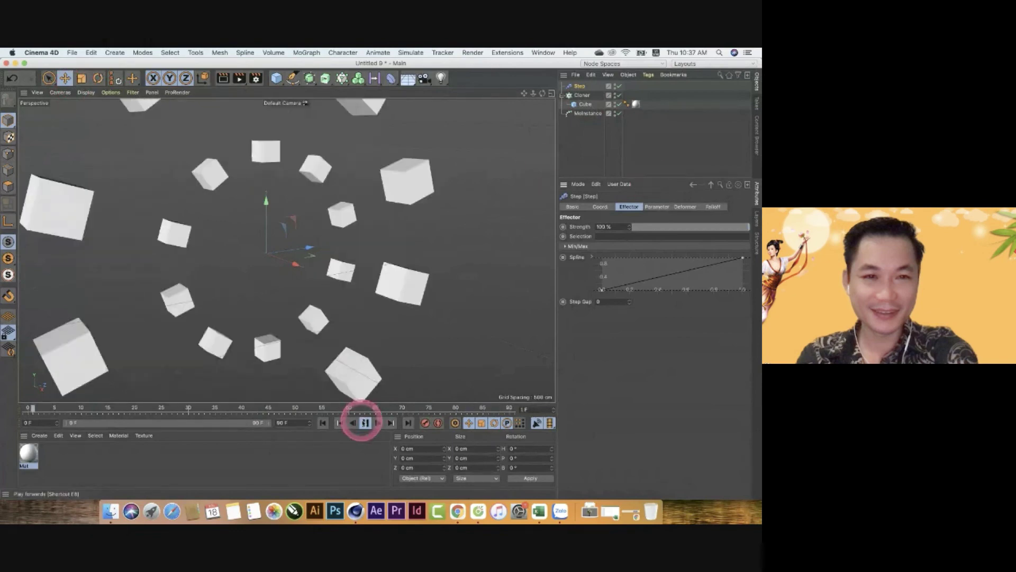
{"action": "left_click", "coordinate": [364, 422]}
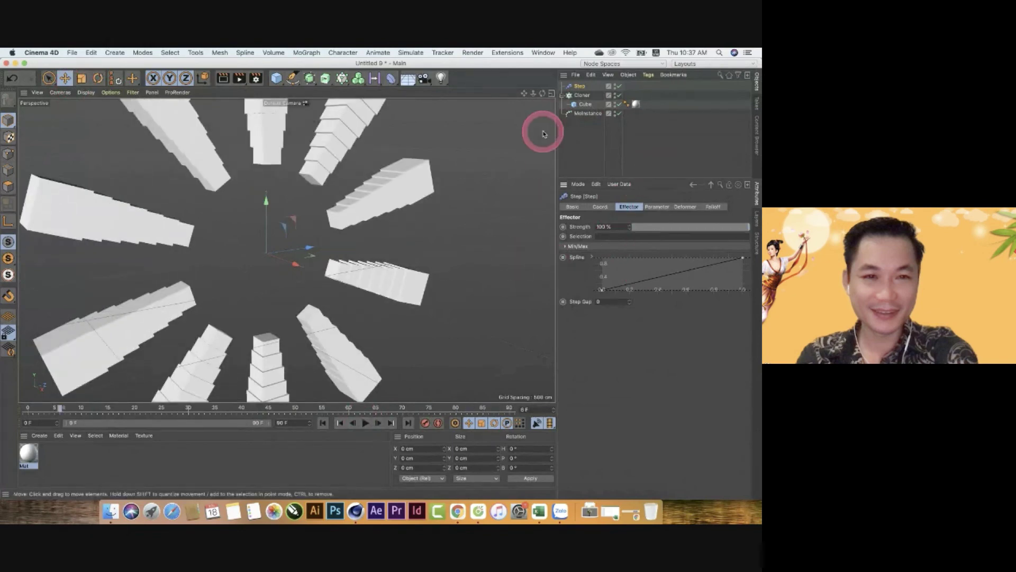
- Delete all scene objects and add a new cube with the material applied
{"action": "left_click_drag", "start_coordinate": [572, 121], "coordinate": [577, 82]}
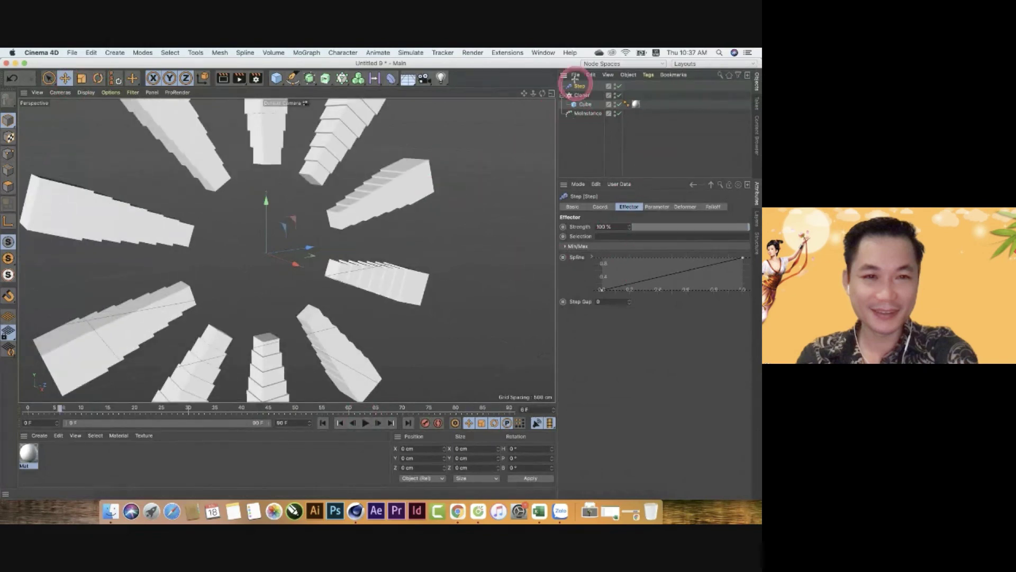
{"action": "key", "text": "Delete"}
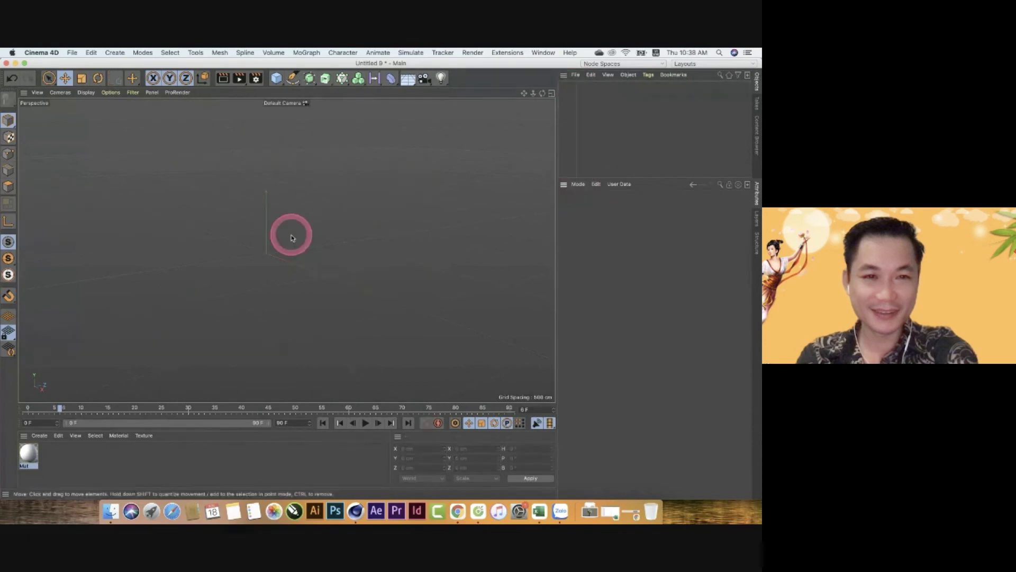
{"action": "left_click", "coordinate": [277, 78]}
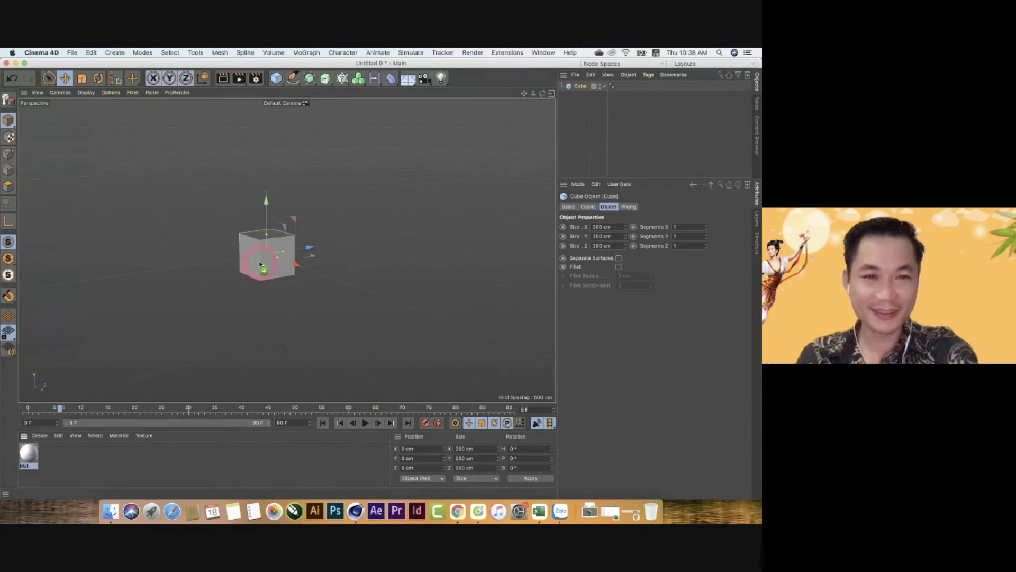
{"action": "left_click_drag", "start_coordinate": [260, 264], "coordinate": [262, 264]}
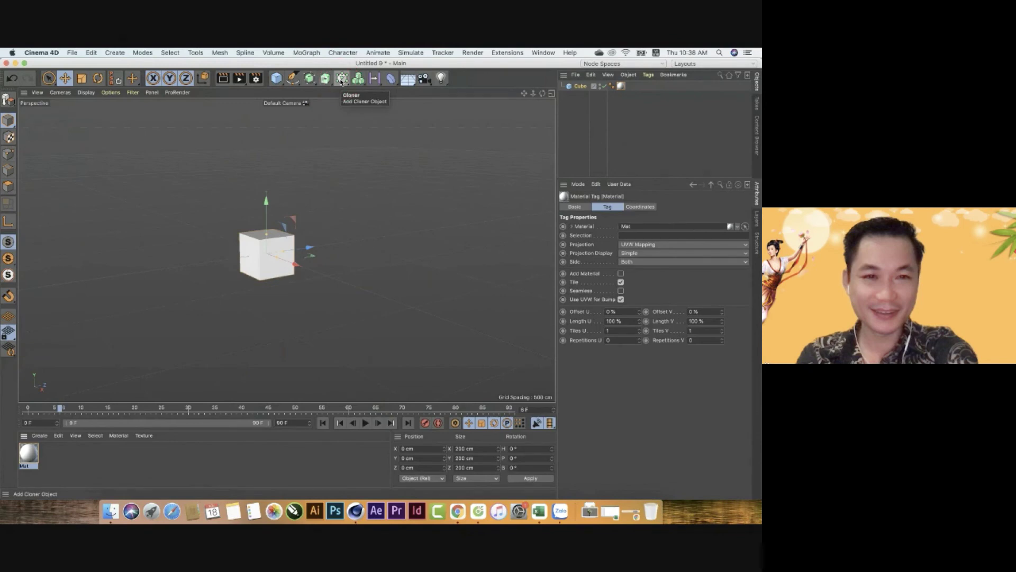
- Place the cube under a new Cloner in Grid Array mode with Count Y set to 3
{"action": "left_click", "coordinate": [342, 80]}
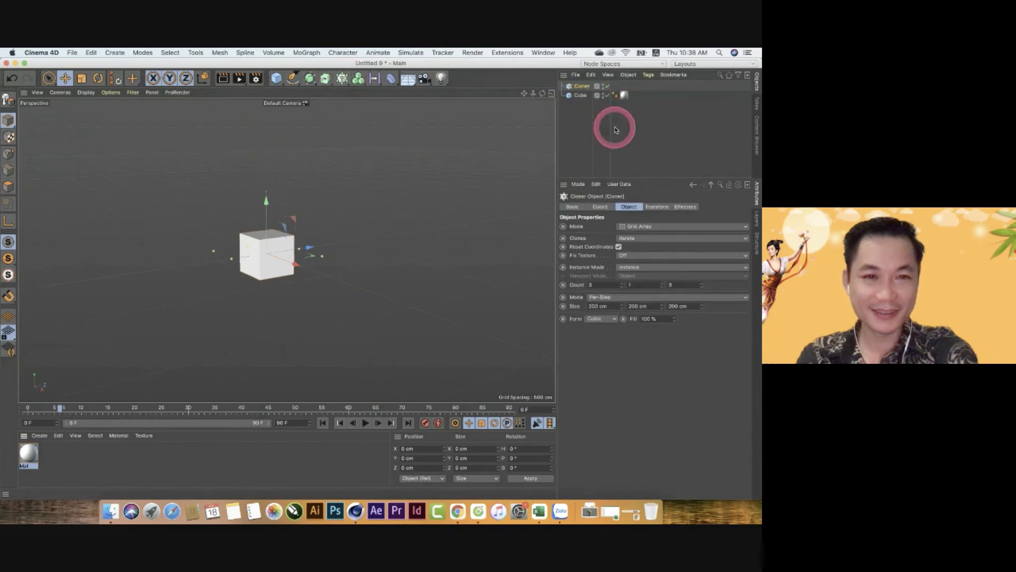
{"action": "left_click_drag", "start_coordinate": [581, 95], "coordinate": [579, 88]}
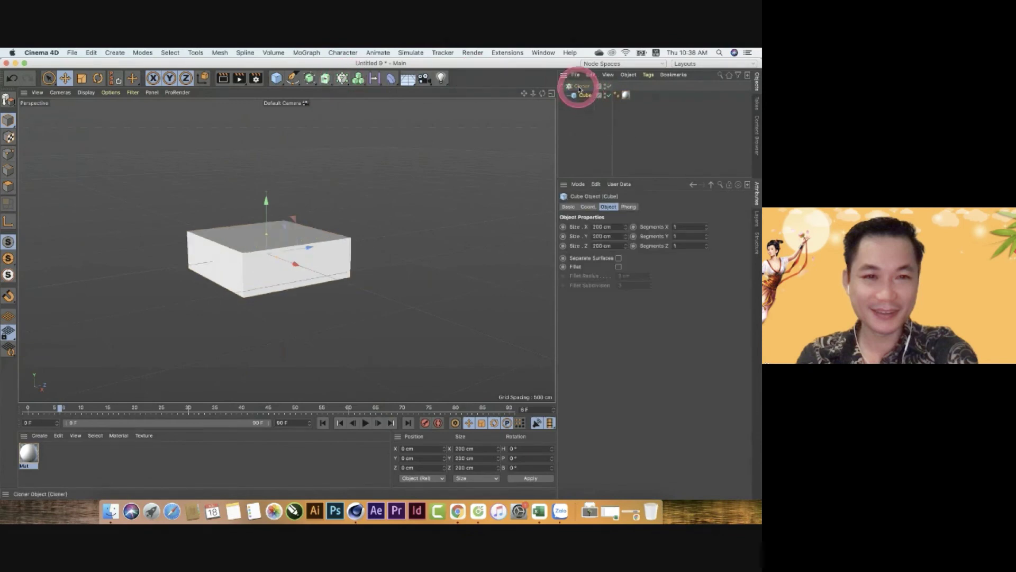
{"action": "left_click", "coordinate": [581, 86]}
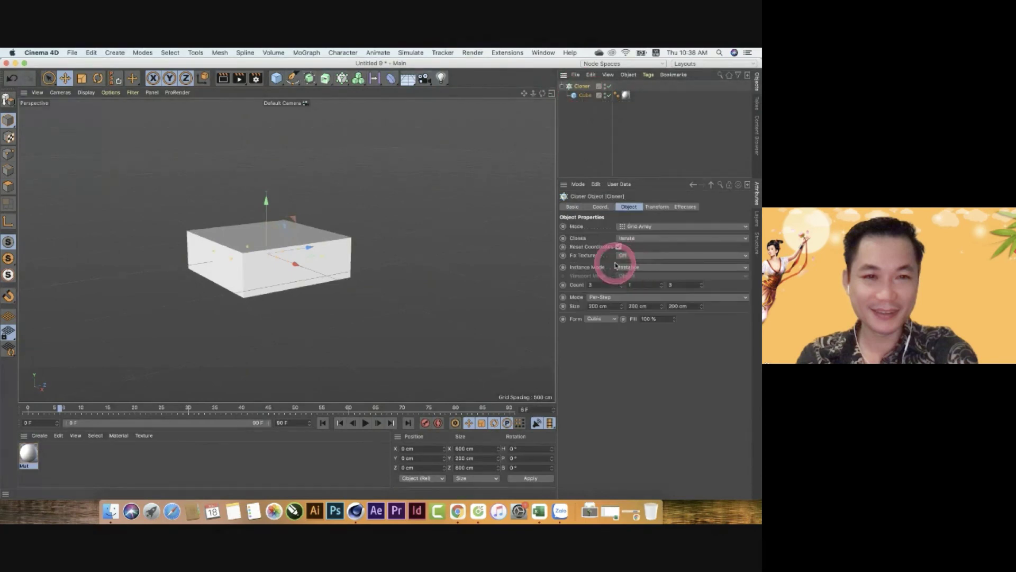
{"action": "left_click_drag", "start_coordinate": [649, 229], "coordinate": [623, 265]}
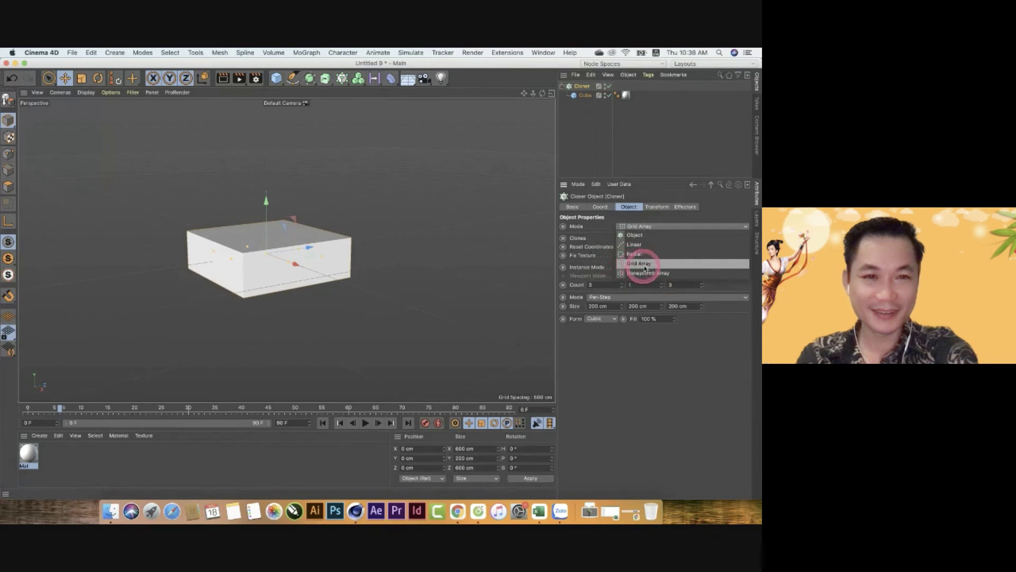
{"action": "left_click", "coordinate": [645, 263]}
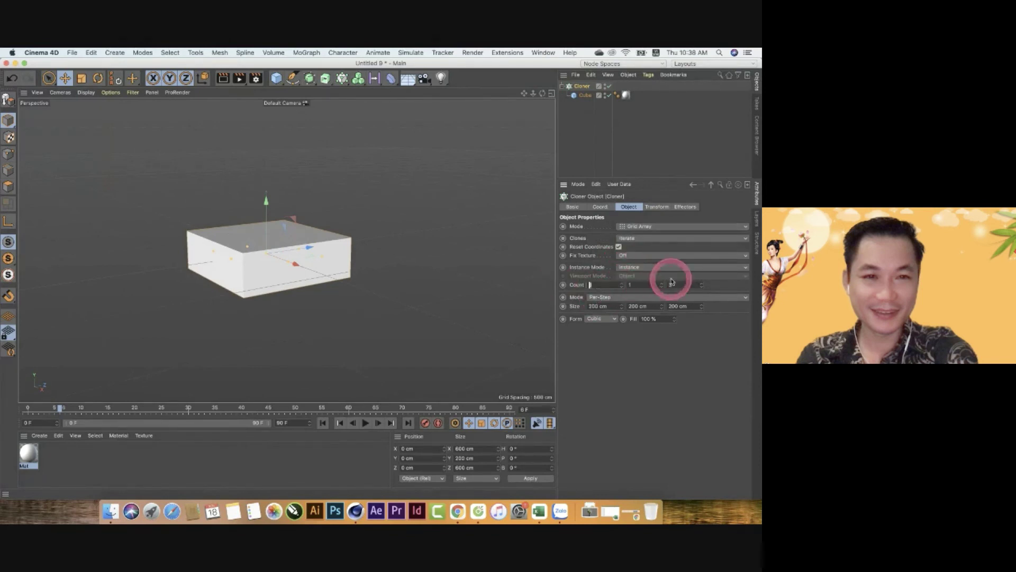
{"action": "left_click", "coordinate": [662, 284]}
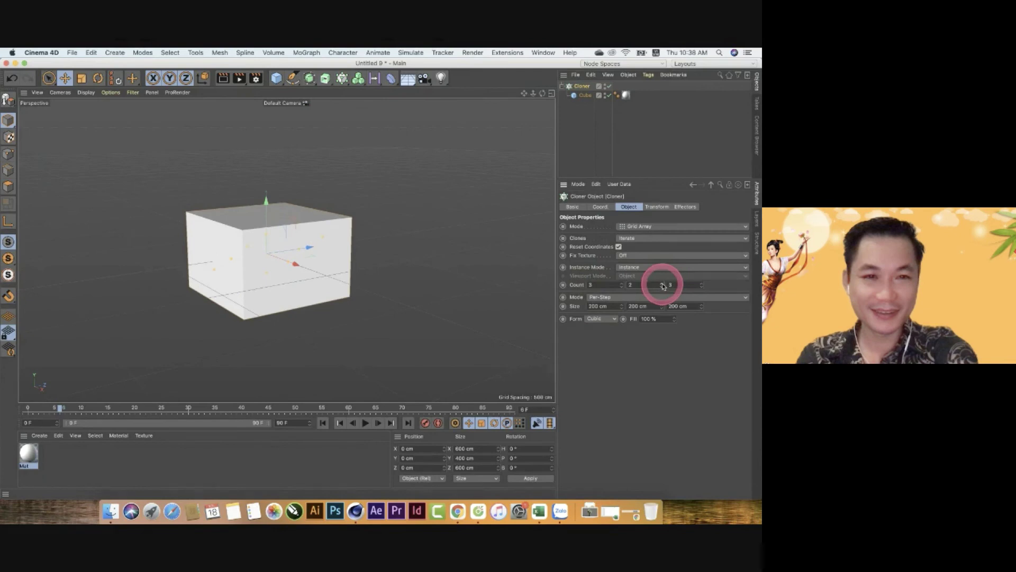
{"action": "left_click", "coordinate": [662, 284]}
- Switch the viewport display to Gouraud Shading (Lines)
{"action": "left_click", "coordinate": [87, 93]}
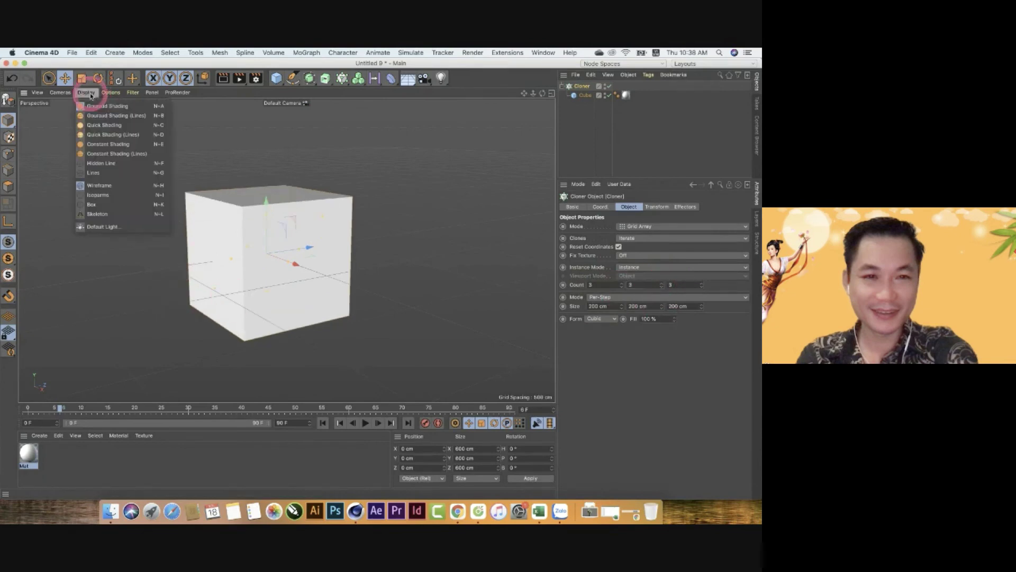
{"action": "left_click", "coordinate": [106, 116]}
{"action": "left_click", "coordinate": [298, 318]}
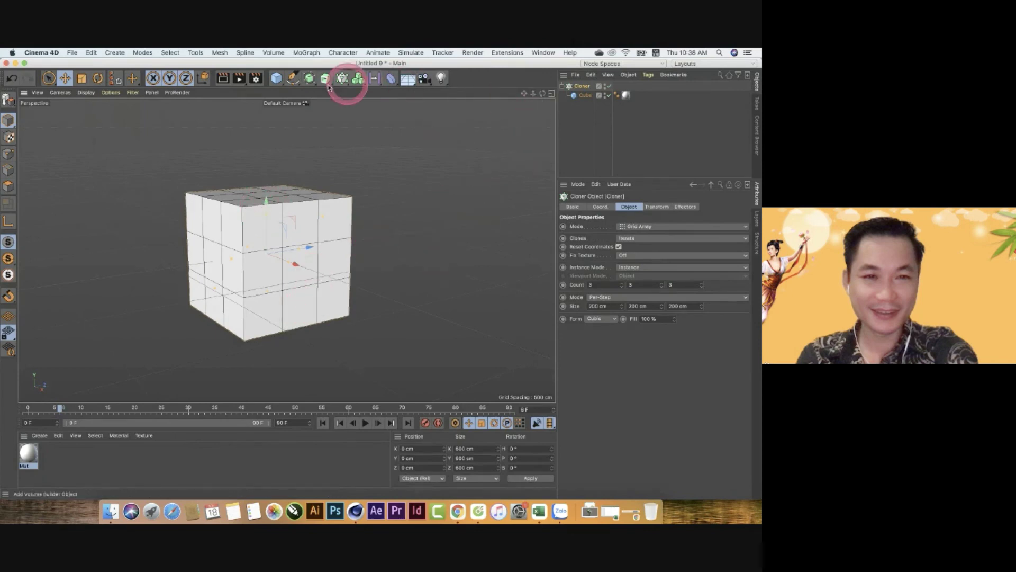
- Add a Floor object, try a 100 cm Y position and undo it, then select the Cloner
{"action": "left_click", "coordinate": [408, 79]}
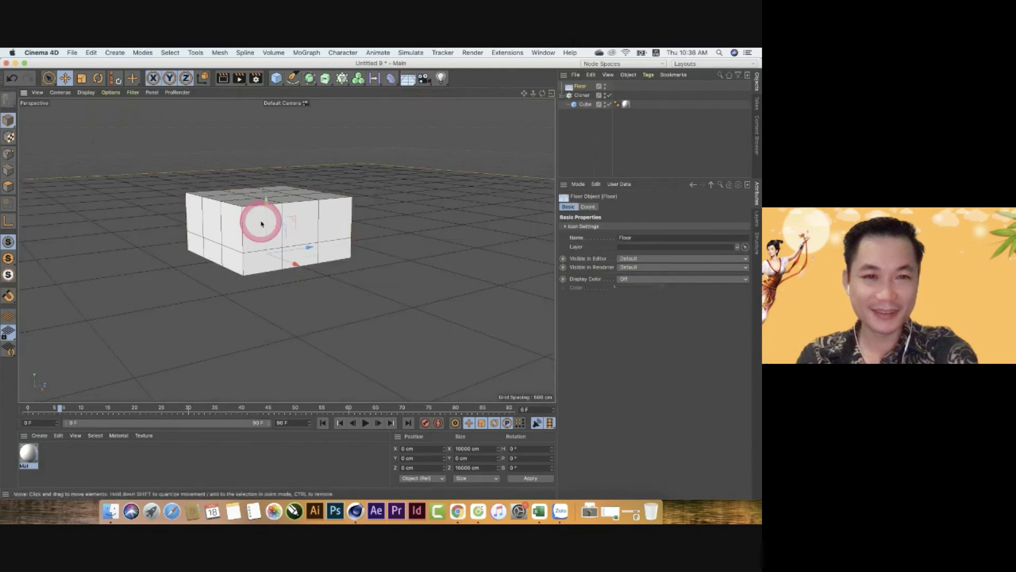
{"action": "left_click_drag", "start_coordinate": [430, 461], "coordinate": [356, 462]}
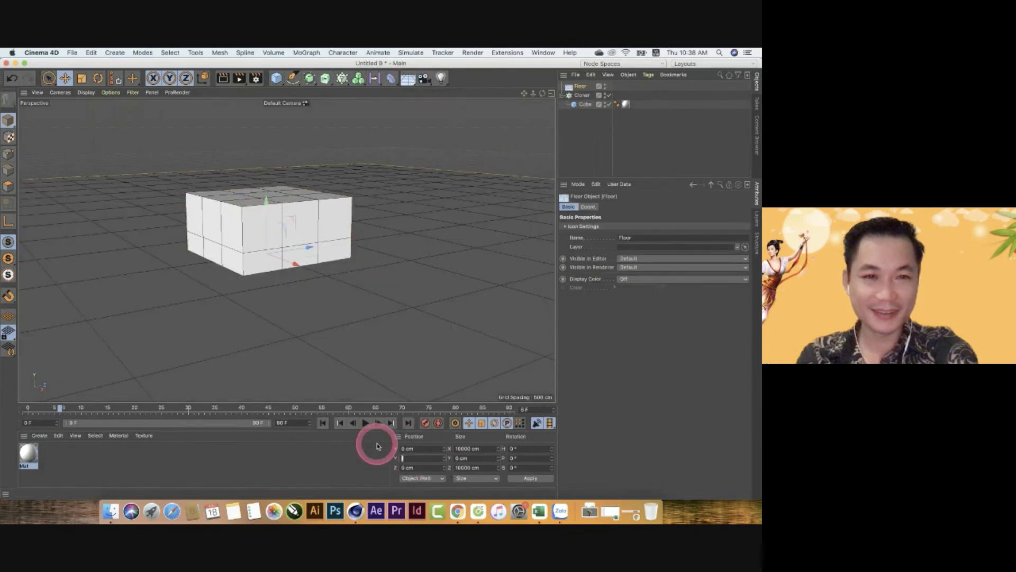
{"action": "type", "text": "100"}
{"action": "left_click", "coordinate": [292, 361]}
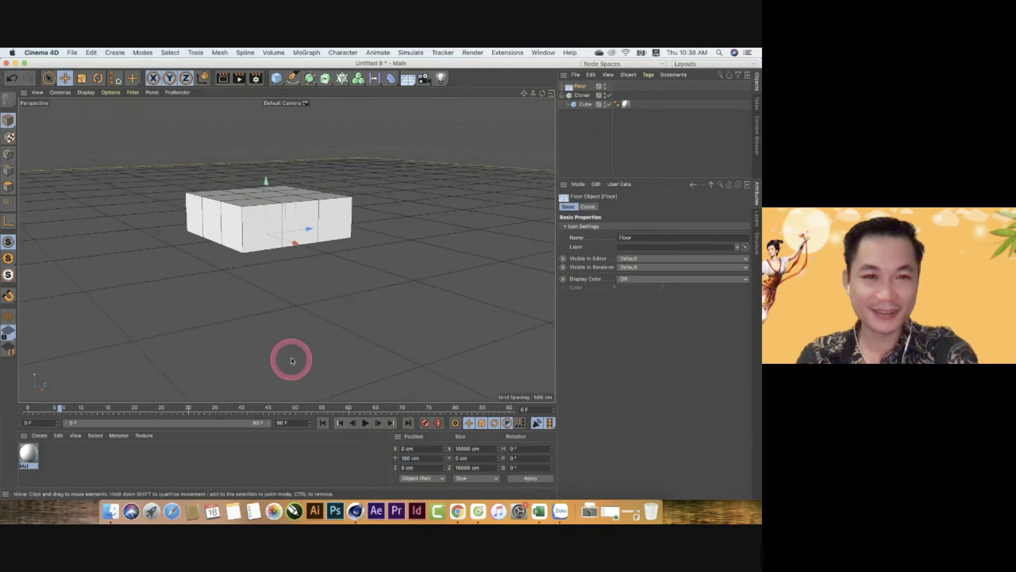
{"action": "key", "text": "ctrl+z"}
{"action": "left_click", "coordinate": [591, 100]}
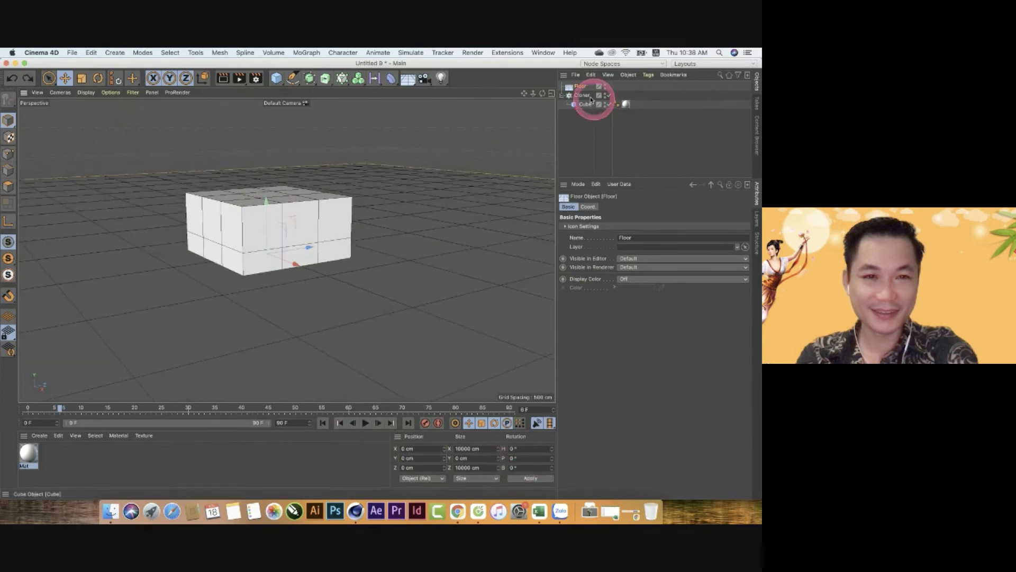
{"action": "left_click", "coordinate": [580, 96]}
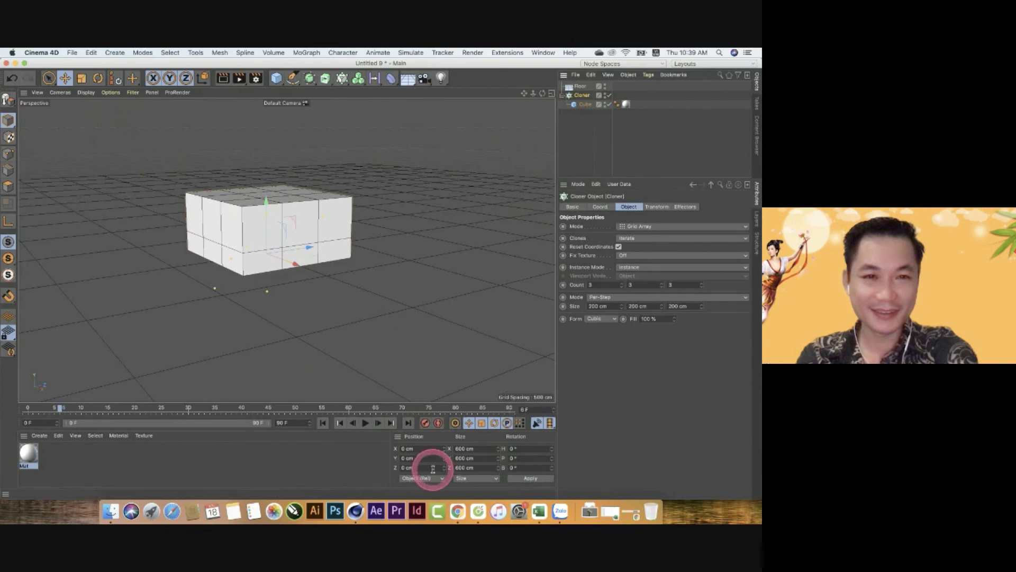
- Try a Cloner height of 100 cm, then undo the change
{"action": "double_click", "coordinate": [408, 458]}
{"action": "type", "text": "100"}
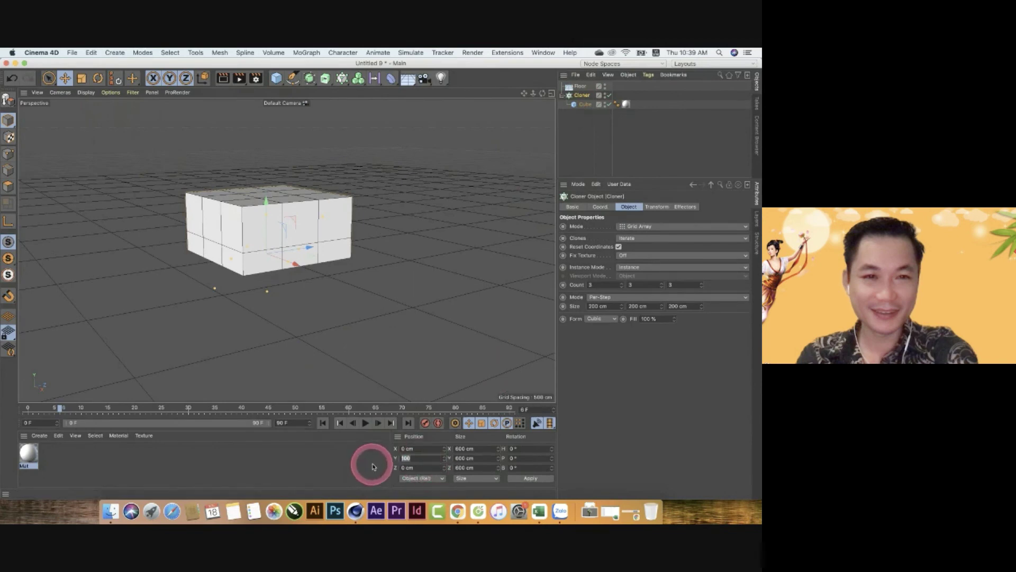
{"action": "key", "text": "Return"}
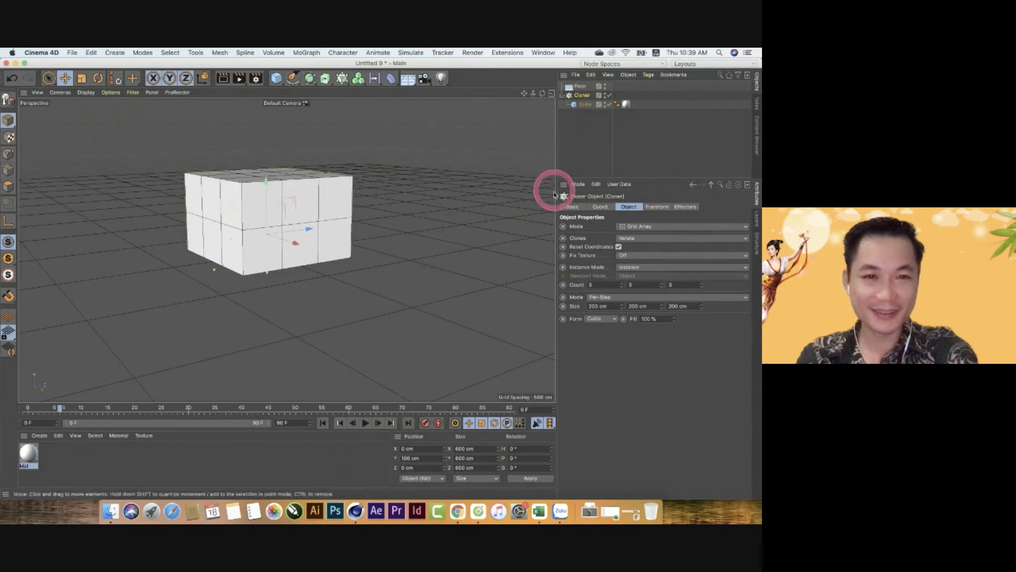
{"action": "left_click", "coordinate": [583, 104]}
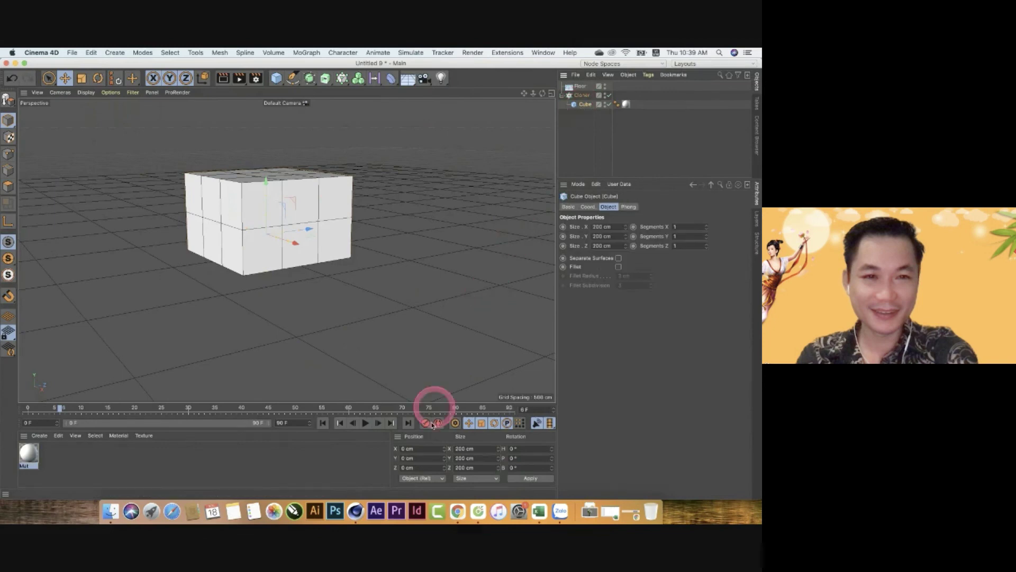
{"action": "key", "text": "ctrl+z"}
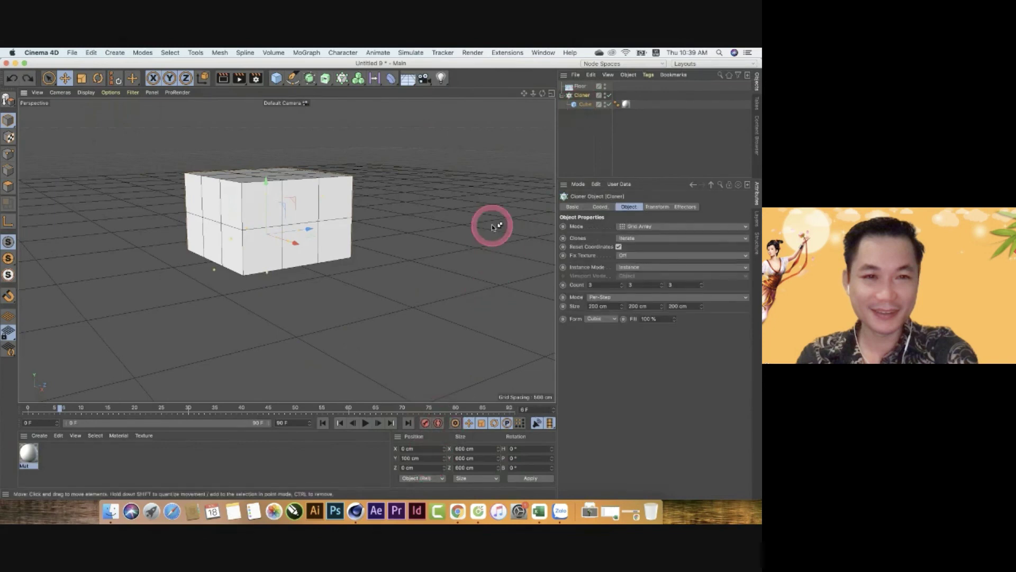
{"action": "key", "text": "ctrl+z"}
{"action": "left_click", "coordinate": [582, 104]}
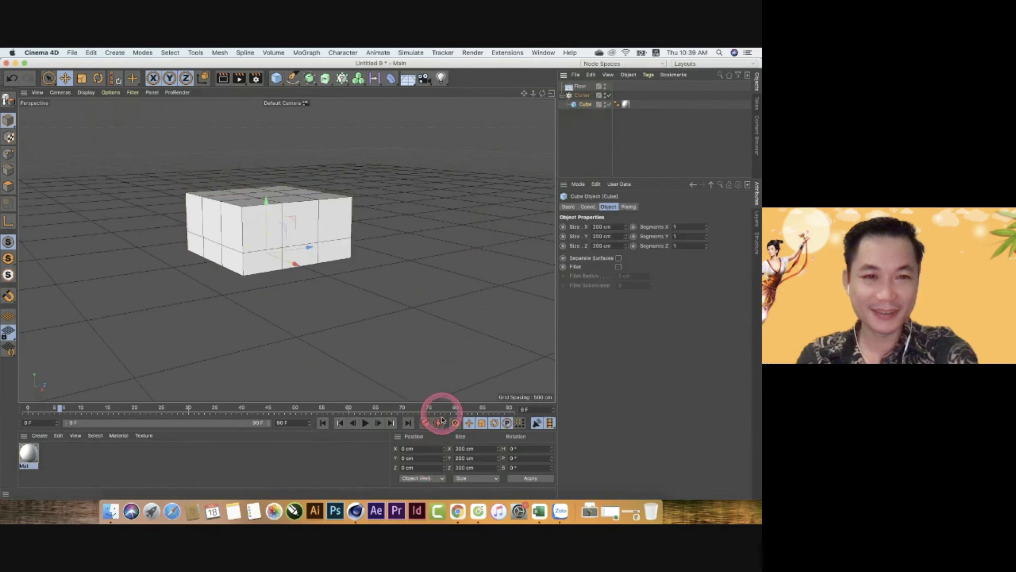
- Raise the Cloner to about Y 3680 cm, zooming out to keep it in view
{"action": "left_click", "coordinate": [581, 96]}
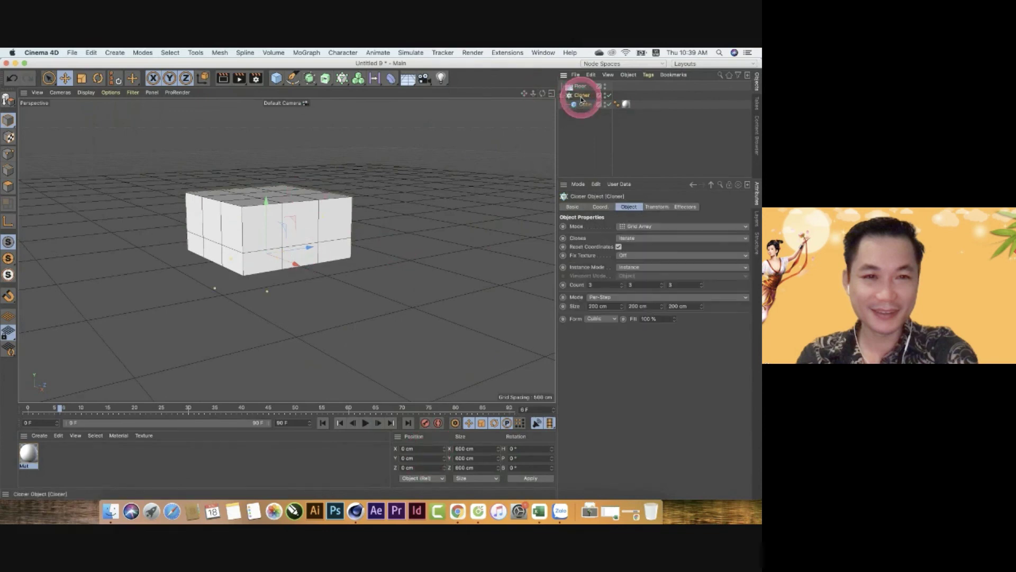
{"action": "left_click_drag", "start_coordinate": [266, 208], "coordinate": [290, 144]}
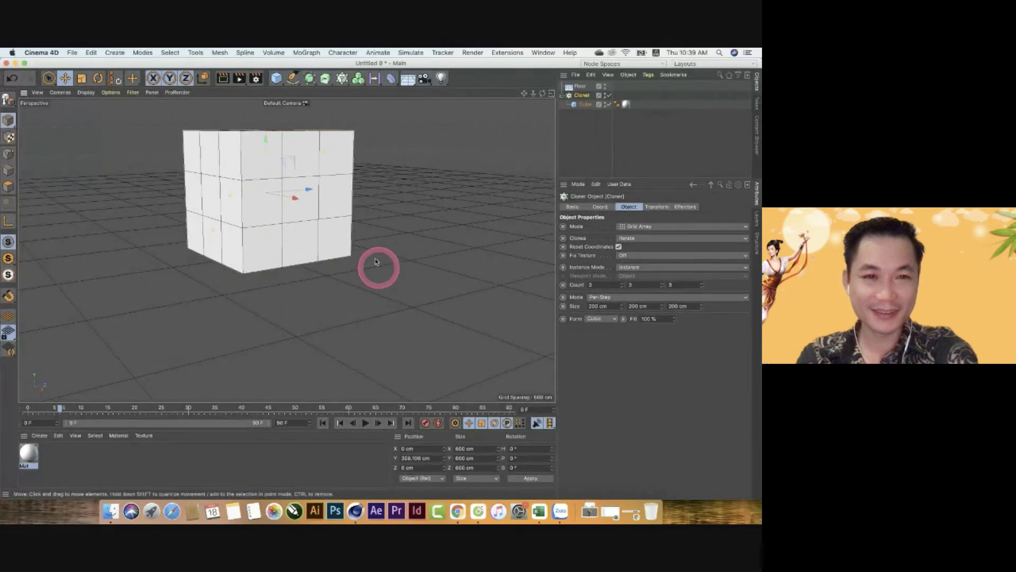
{"action": "mouse_move", "coordinate": [375, 261]}
{"action": "left_mouse_down", "text": "alt"}
{"action": "mouse_move", "coordinate": [302, 261]}
{"action": "mouse_move", "coordinate": [408, 242]}
{"action": "mouse_move", "coordinate": [380, 247]}
{"action": "left_mouse_up", "text": "alt"}
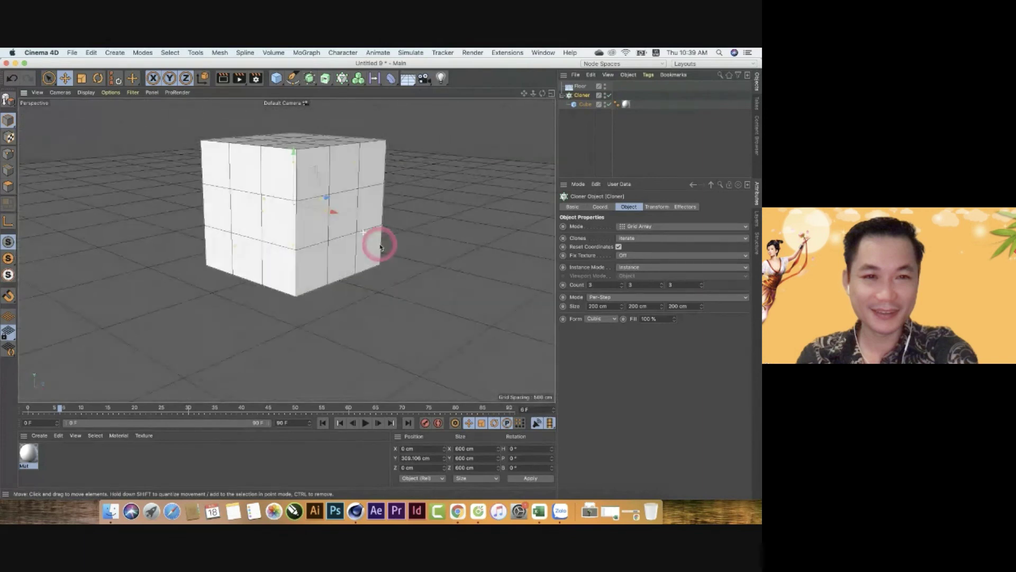
{"action": "left_click", "coordinate": [535, 95]}
{"action": "mouse_move", "coordinate": [381, 282]}
{"action": "left_mouse_down"}
{"action": "mouse_move", "coordinate": [536, 96]}
{"action": "mouse_move", "coordinate": [395, 338]}
{"action": "mouse_move", "coordinate": [522, 49]}
{"action": "left_mouse_up"}
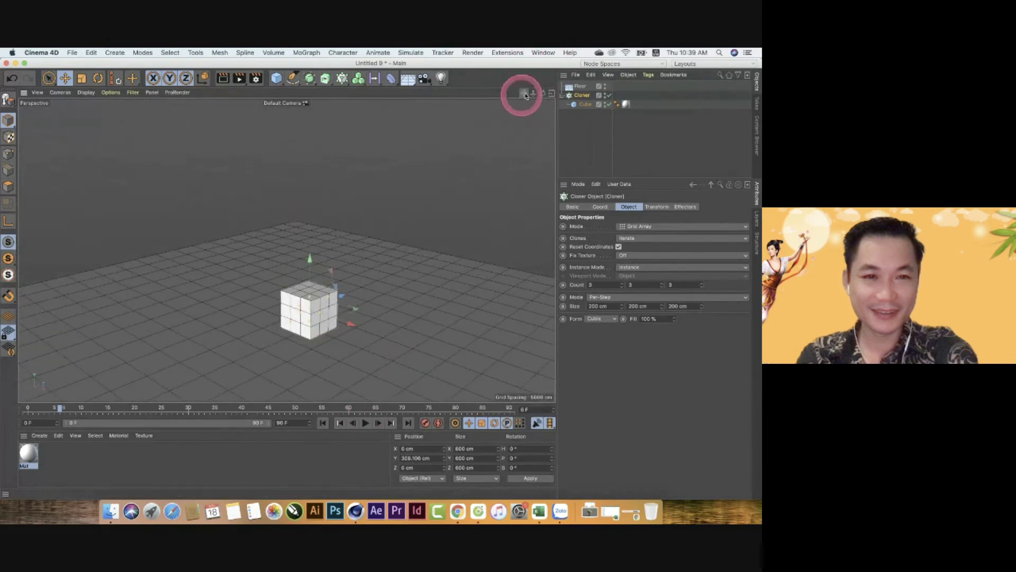
{"action": "mouse_move", "coordinate": [526, 96]}
{"action": "left_mouse_down"}
{"action": "mouse_move", "coordinate": [363, 277]}
{"action": "mouse_move", "coordinate": [353, 269]}
{"action": "left_mouse_up"}
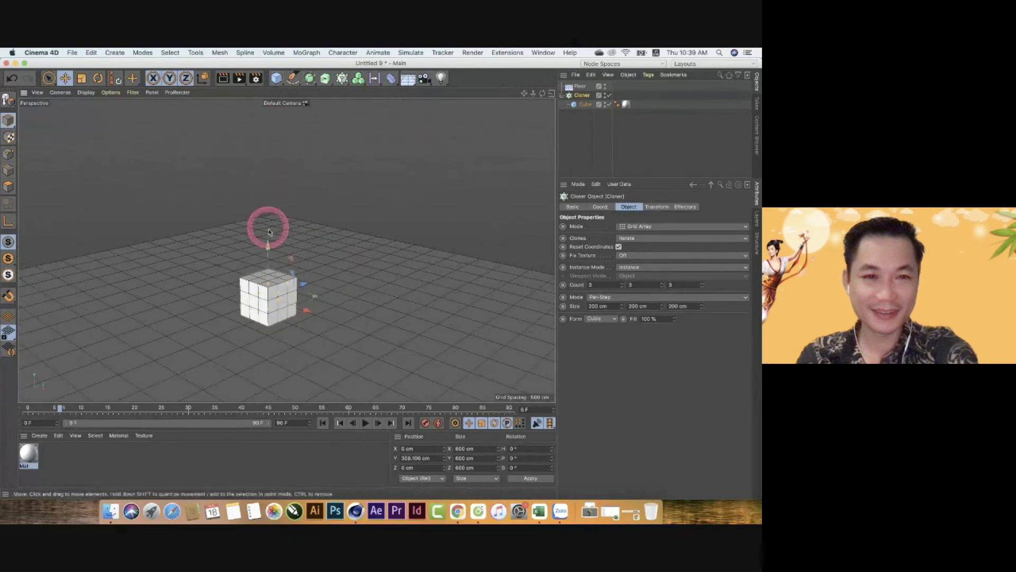
{"action": "left_click_drag", "start_coordinate": [267, 242], "coordinate": [272, 239]}
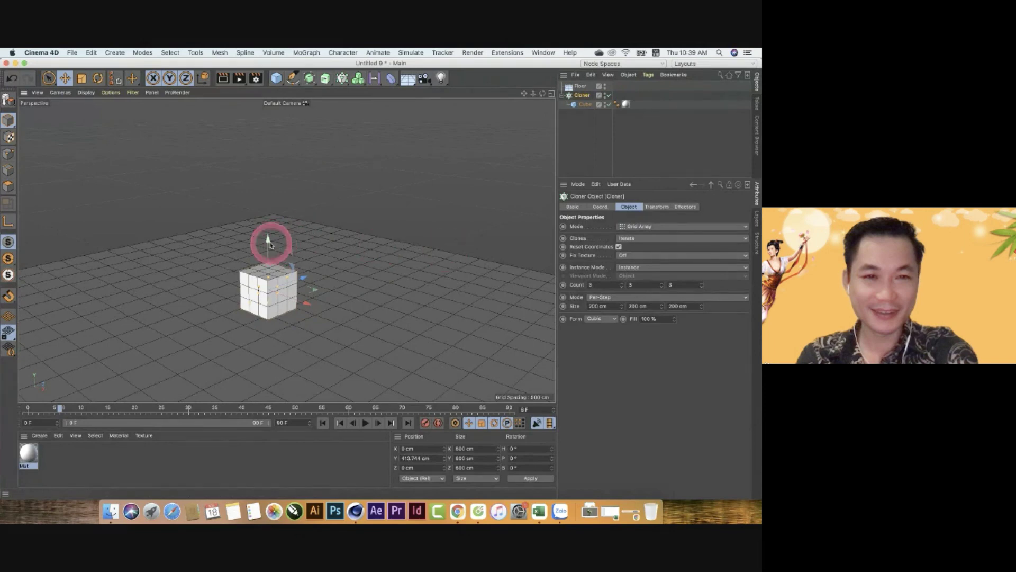
{"action": "mouse_move", "coordinate": [268, 237]}
{"action": "left_mouse_down"}
{"action": "mouse_move", "coordinate": [381, 280]}
{"action": "mouse_move", "coordinate": [326, 222]}
{"action": "left_mouse_up"}
{"action": "mouse_move", "coordinate": [524, 93]}
{"action": "left_mouse_down"}
{"action": "mouse_move", "coordinate": [373, 329]}
{"action": "mouse_move", "coordinate": [375, 318]}
{"action": "left_mouse_up"}
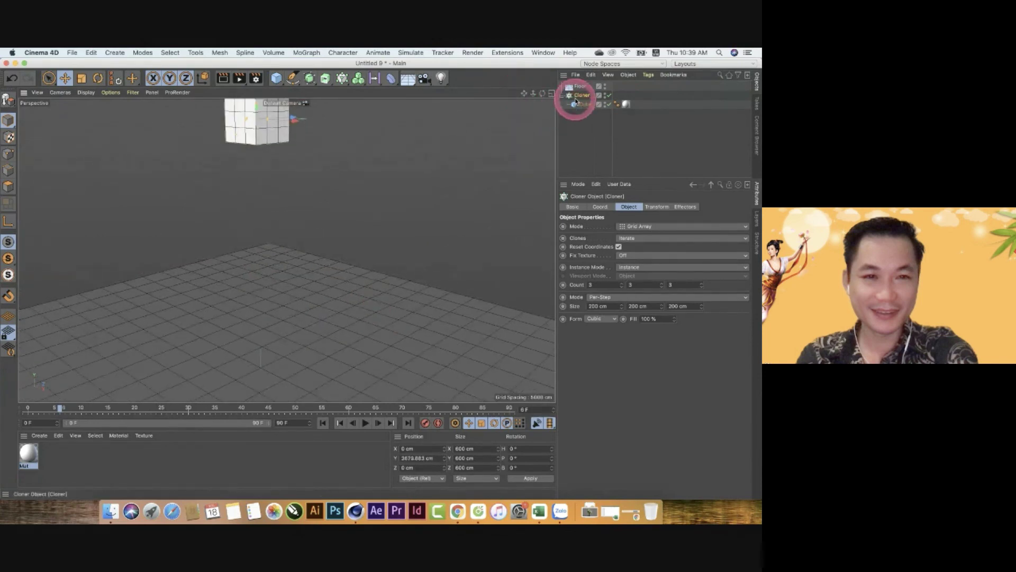
- Move Floor below Cloner in the object list and give it a Collider Body tag
{"action": "left_click", "coordinate": [579, 87]}
{"action": "left_click_drag", "start_coordinate": [579, 91], "coordinate": [579, 145]}
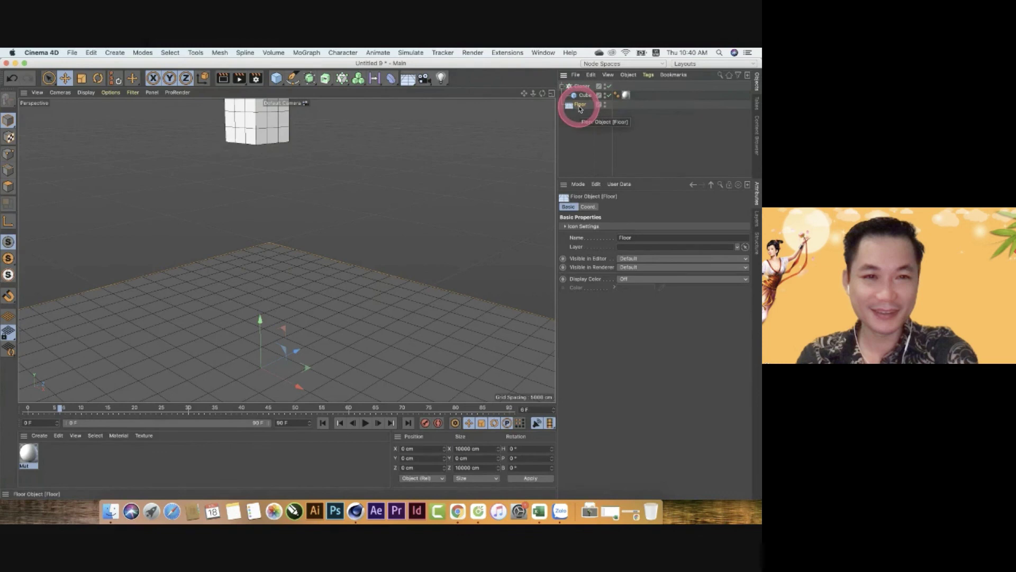
{"action": "right_click", "coordinate": [580, 109]}
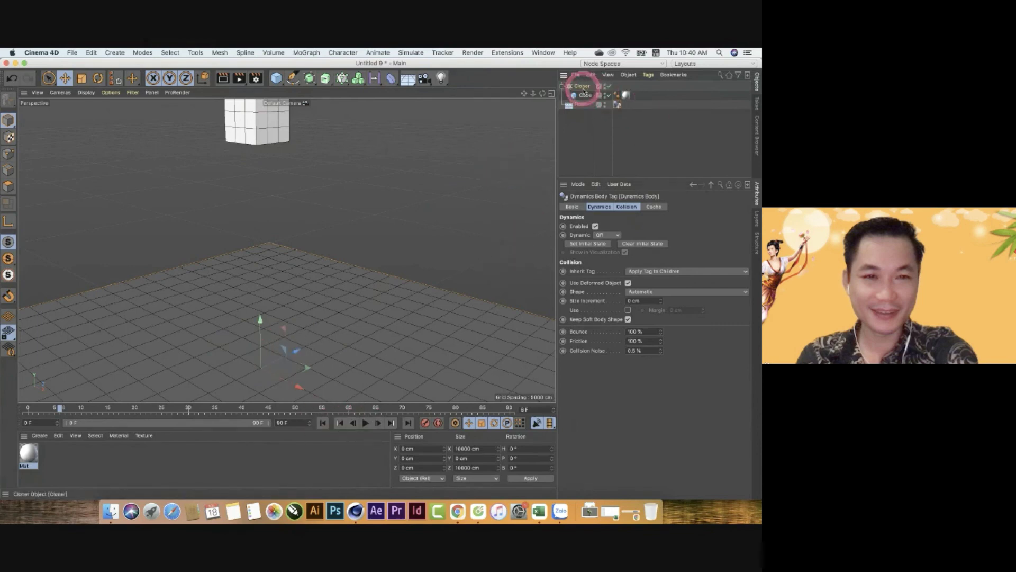
{"action": "left_click", "coordinate": [583, 87]}
{"action": "right_click", "coordinate": [580, 89]}
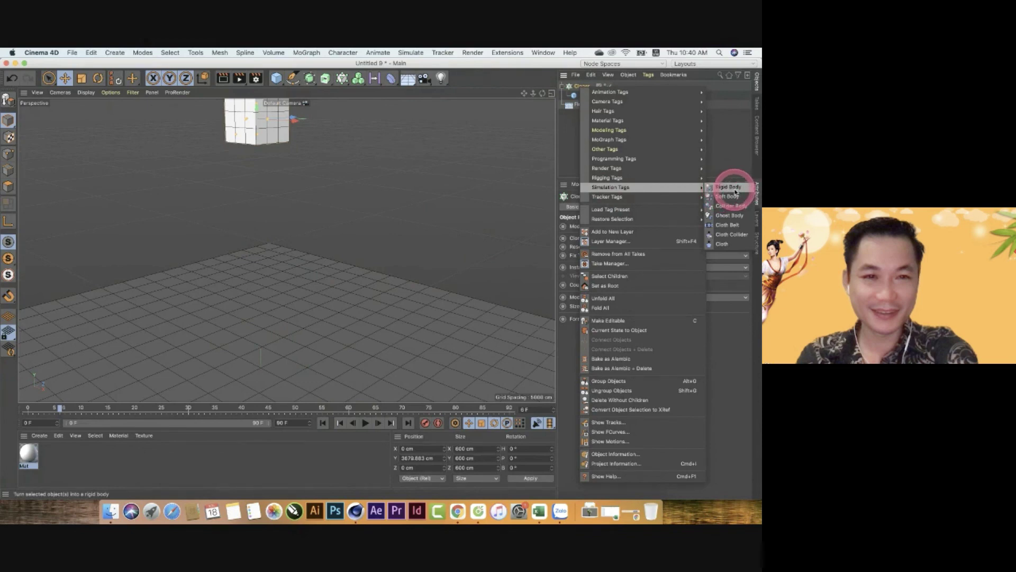
- Give the Cloner a Rigid Body tag and play the simulation to watch the fall
{"action": "left_click", "coordinate": [735, 189]}
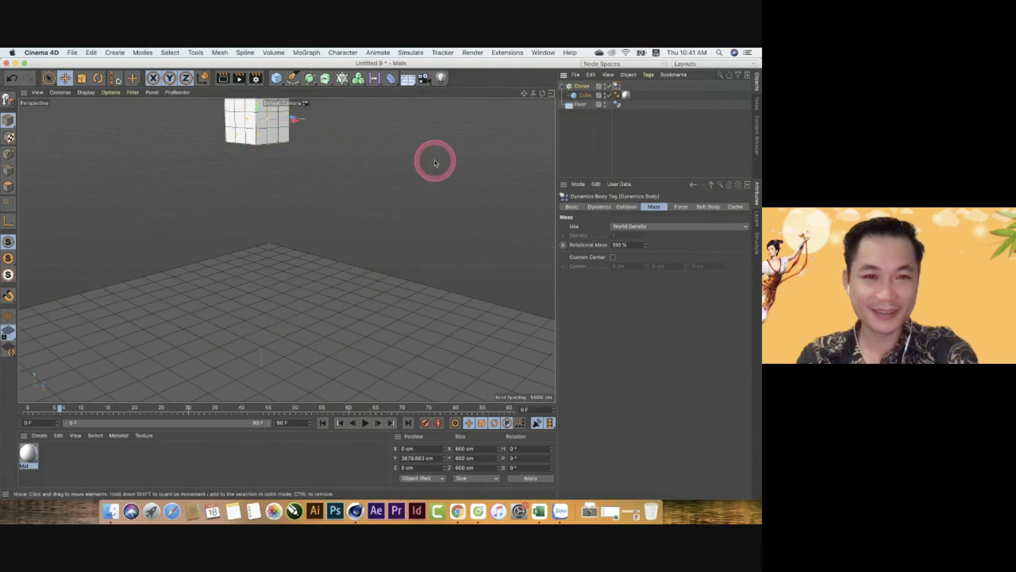
{"action": "left_click", "coordinate": [365, 423]}
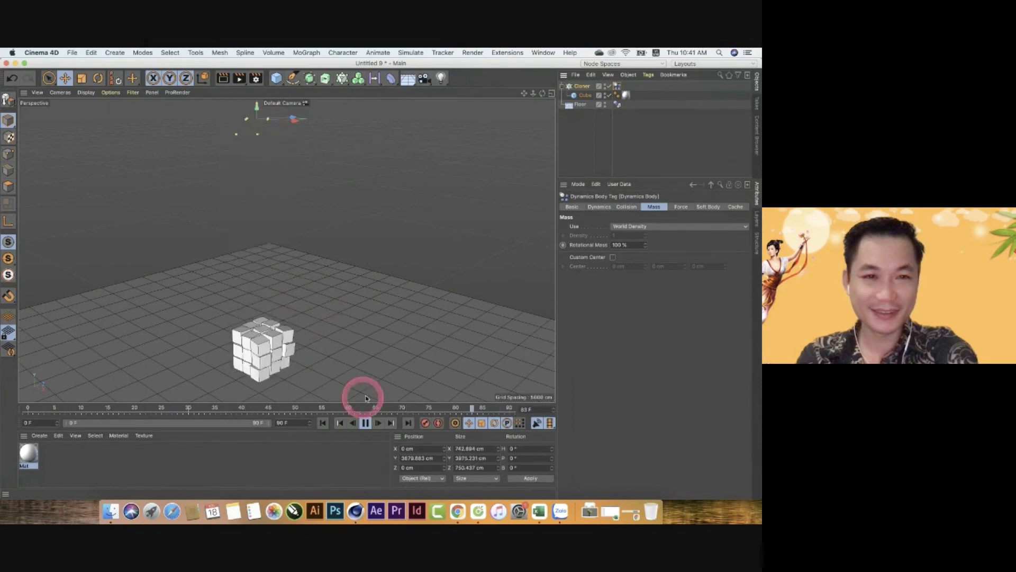
{"action": "left_click", "coordinate": [365, 422]}
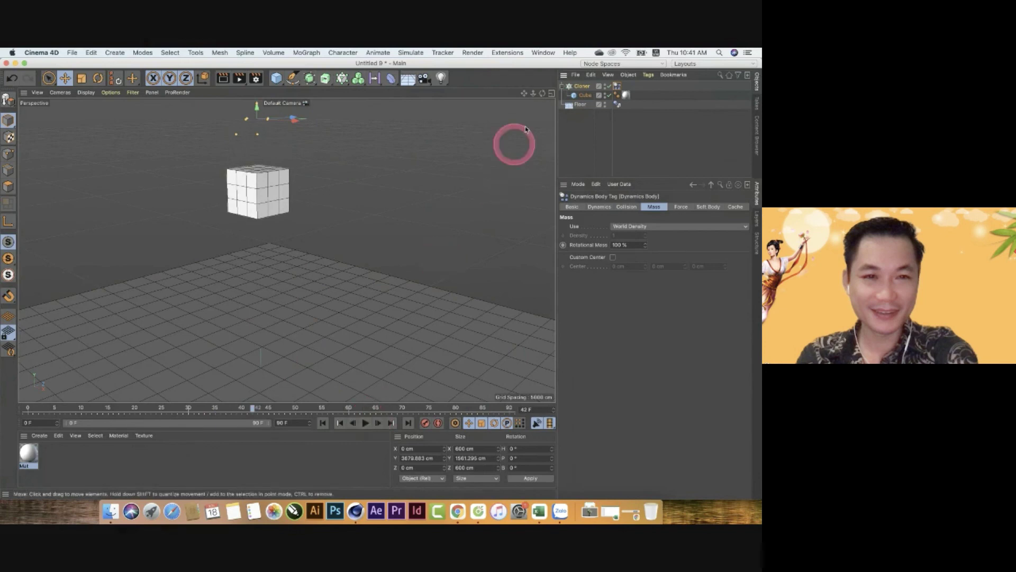
- Zoom in and scrub the timeline from frame 0 to review the cubes' fall
{"action": "mouse_move", "coordinate": [533, 101]}
{"action": "left_mouse_down"}
{"action": "mouse_move", "coordinate": [381, 268]}
{"action": "mouse_move", "coordinate": [384, 259]}
{"action": "left_mouse_up"}
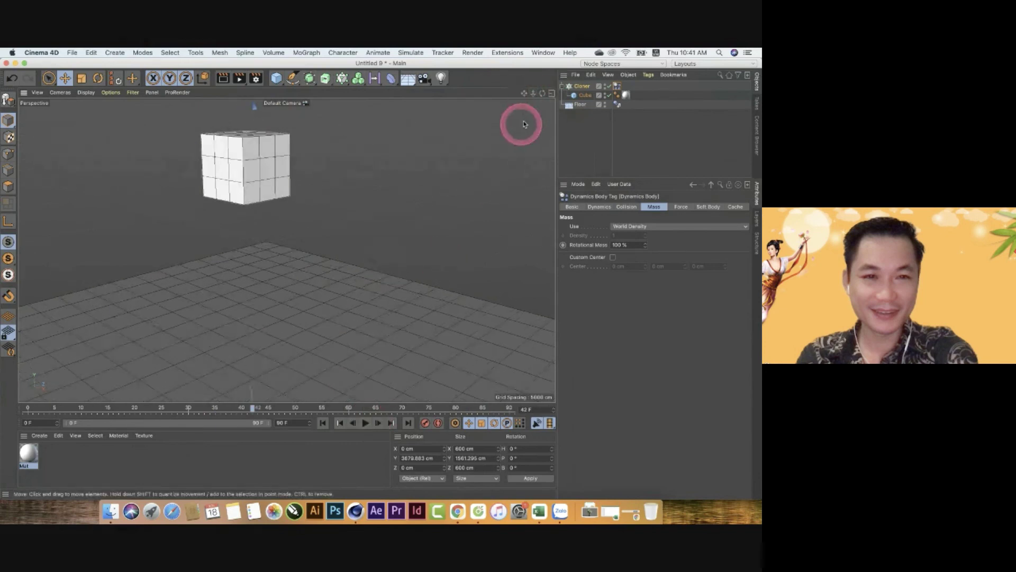
{"action": "left_click_drag", "start_coordinate": [120, 414], "coordinate": [16, 416]}
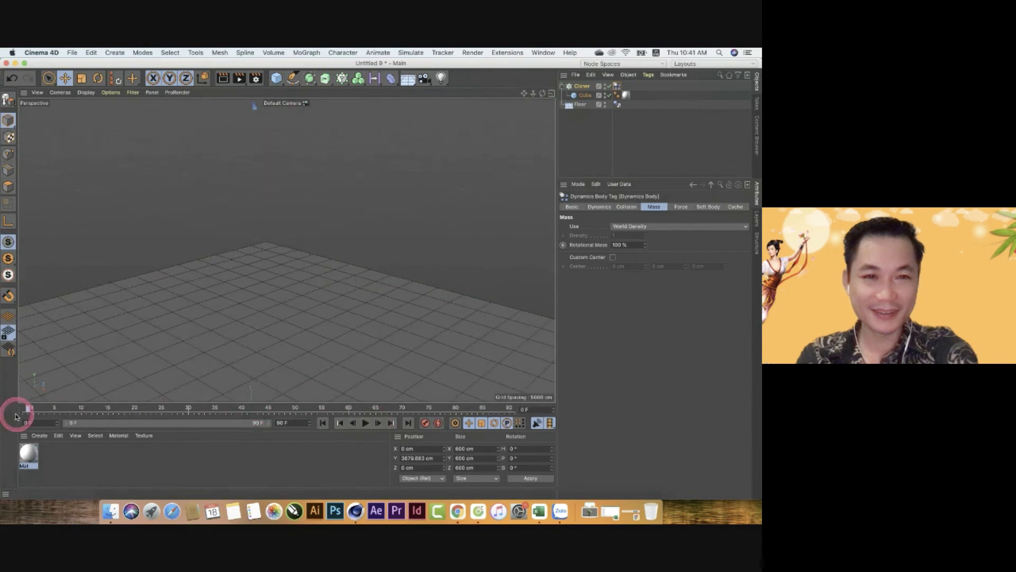
{"action": "left_click_drag", "start_coordinate": [90, 414], "coordinate": [528, 412]}
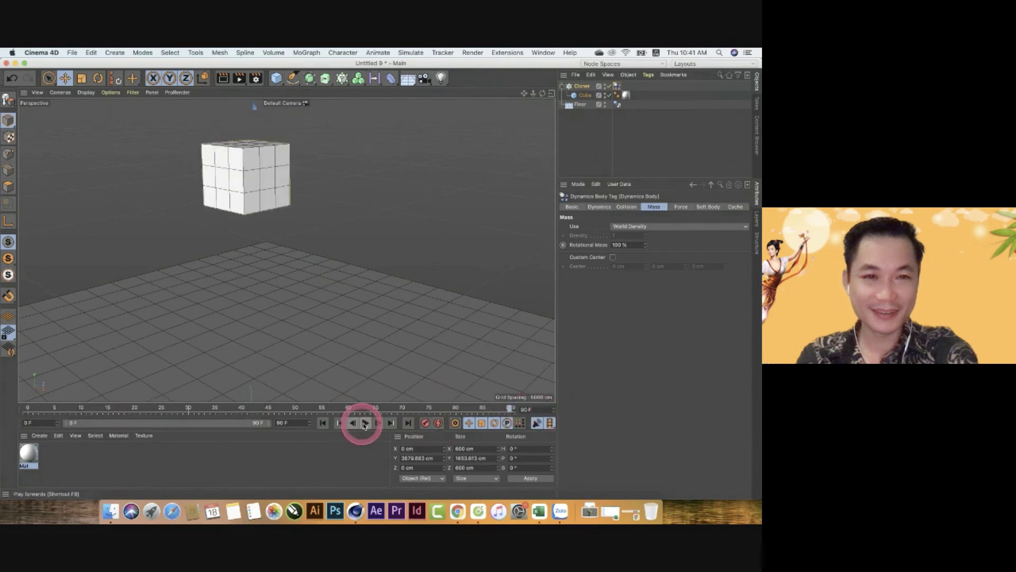
{"action": "mouse_move", "coordinate": [356, 414]}
{"action": "left_mouse_down"}
{"action": "mouse_move", "coordinate": [348, 413]}
{"action": "mouse_move", "coordinate": [577, 411]}
{"action": "left_mouse_up"}
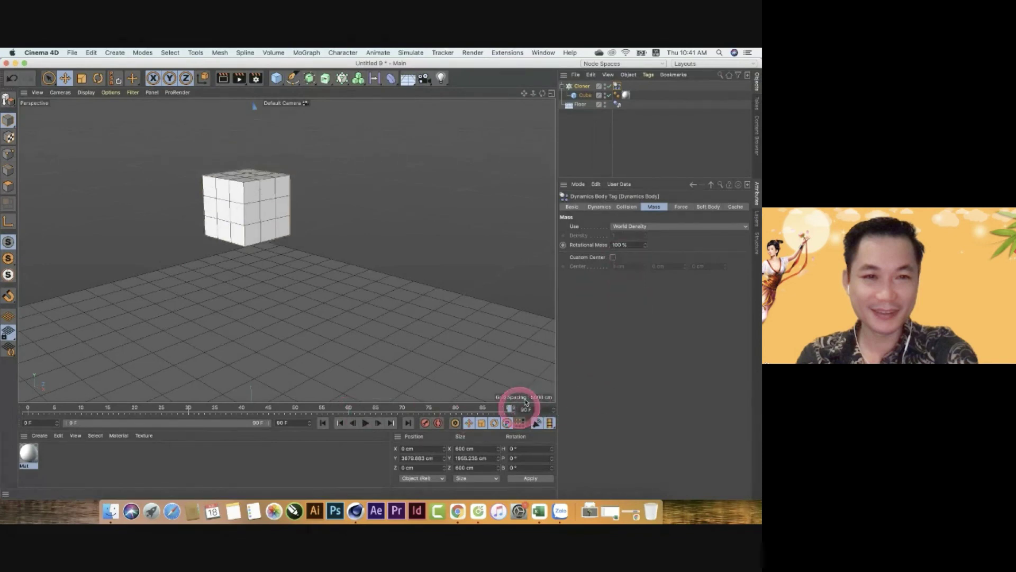
{"action": "left_click", "coordinate": [581, 88]}
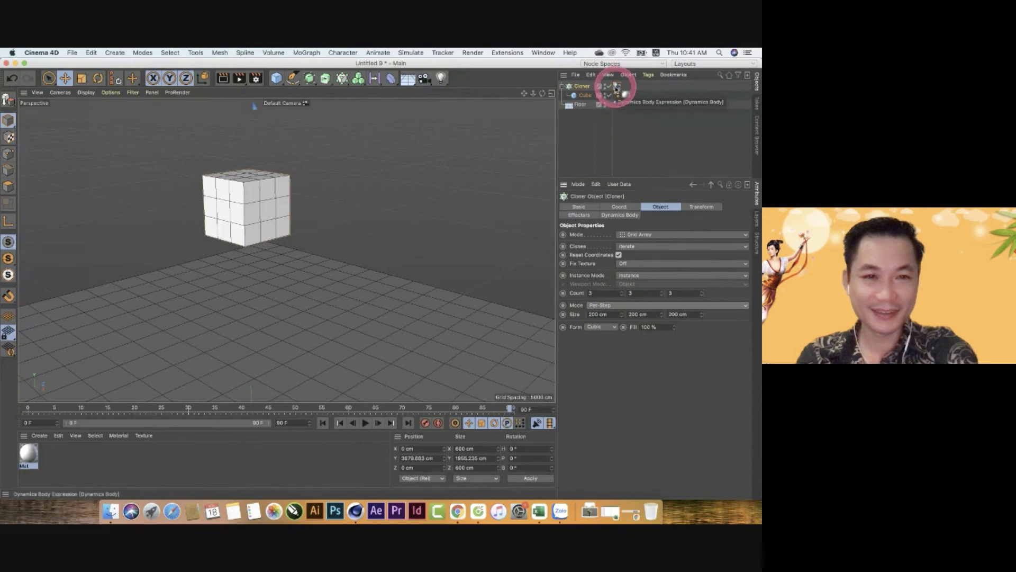
- Lower the Dynamics Body tag's Collision Size Increment to 3 cm and restart the simulation
{"action": "left_click_drag", "start_coordinate": [616, 88], "coordinate": [615, 104]}
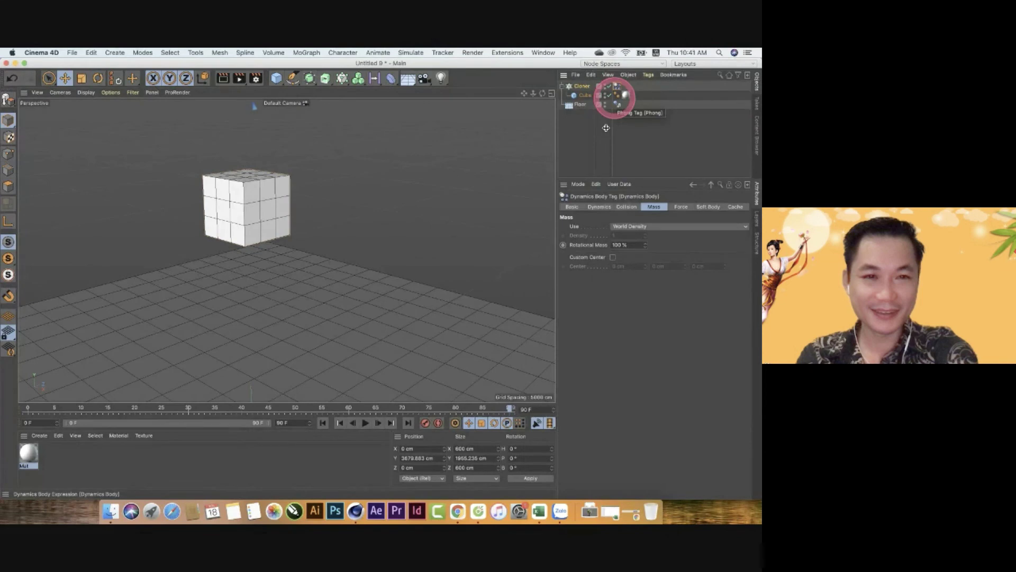
{"action": "left_click", "coordinate": [630, 211]}
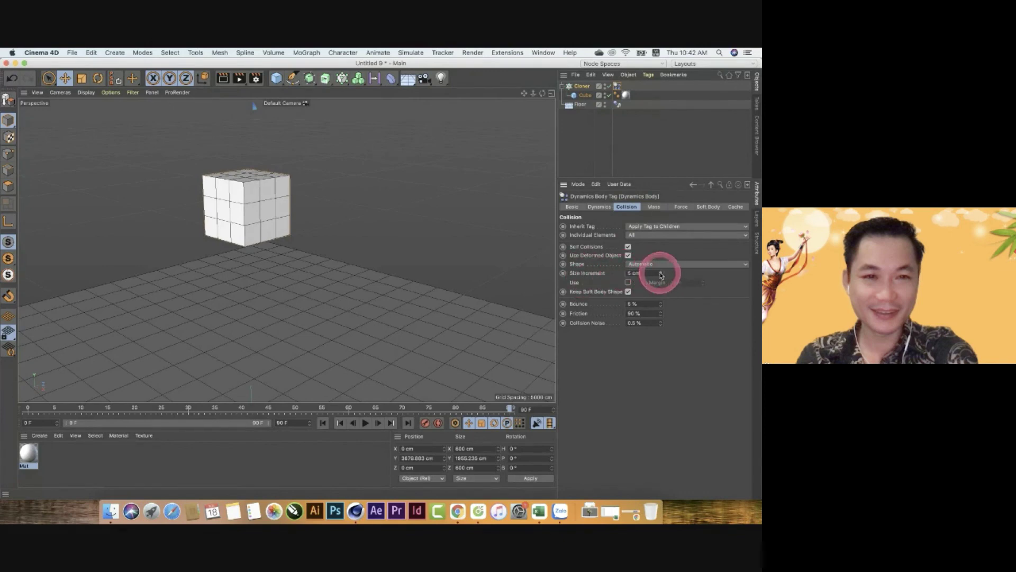
{"action": "left_click", "coordinate": [323, 423]}
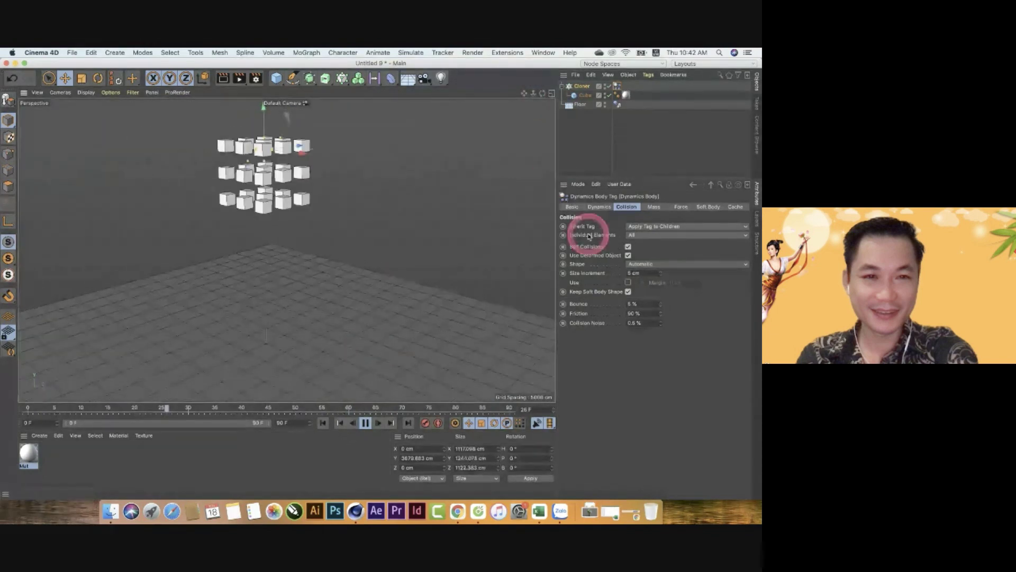
{"action": "left_click", "coordinate": [661, 272]}
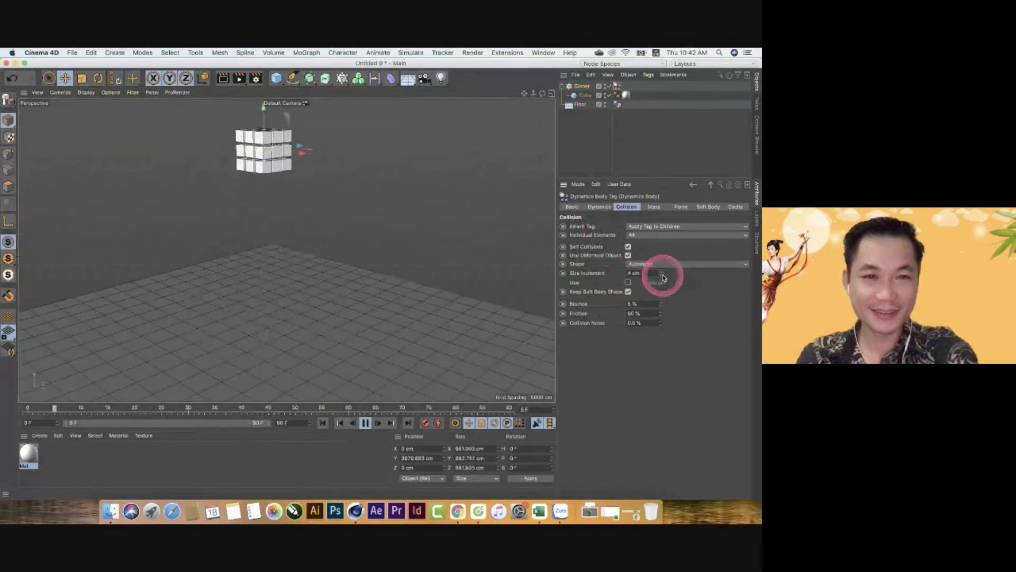
{"action": "left_click_drag", "start_coordinate": [663, 276], "coordinate": [674, 299]}
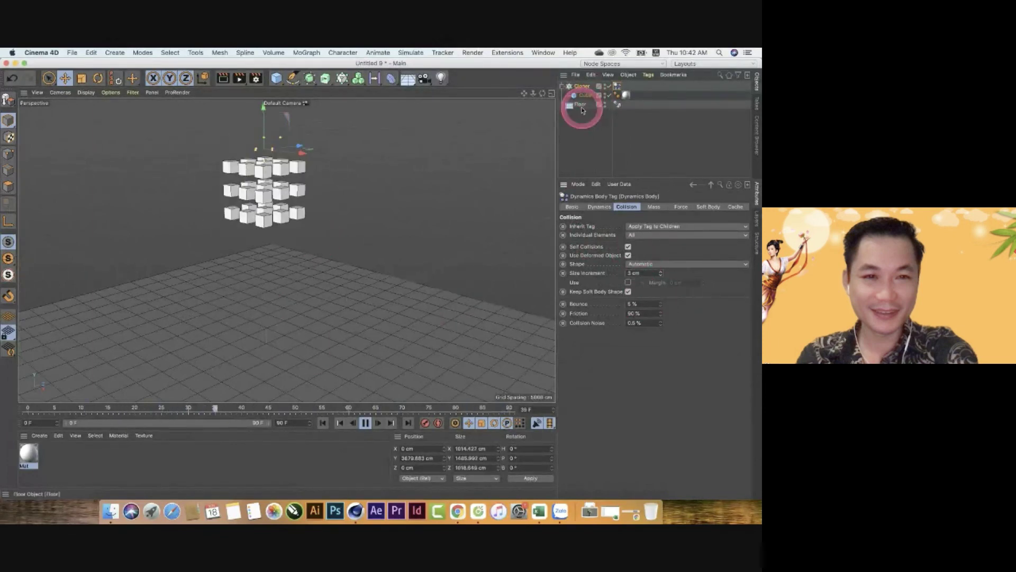
- Set the Cloner grid Count to 4, 4, 4 and Size X to 187 cm
{"action": "left_click", "coordinate": [581, 86]}
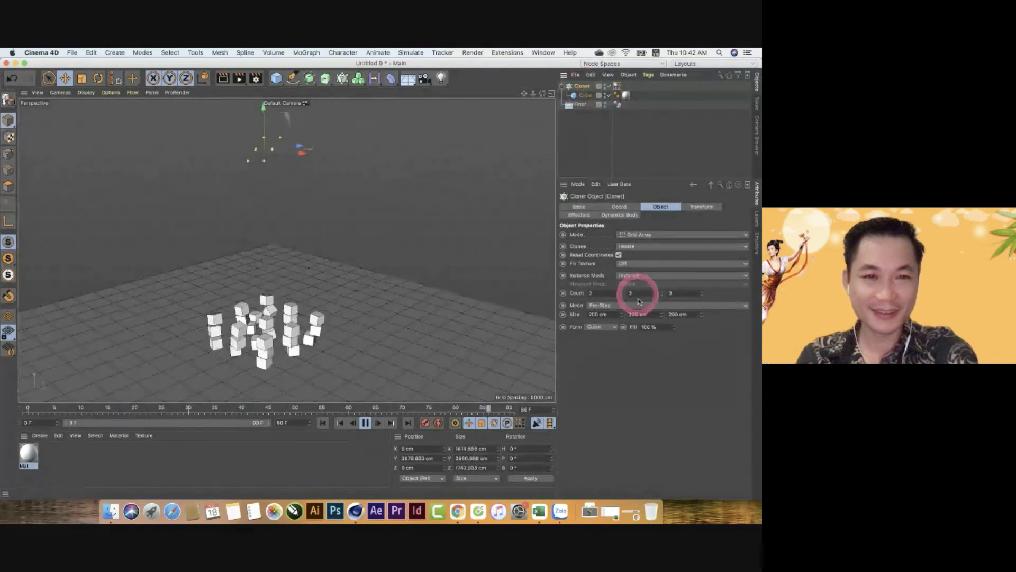
{"action": "left_click", "coordinate": [639, 315]}
{"action": "left_click", "coordinate": [621, 293]}
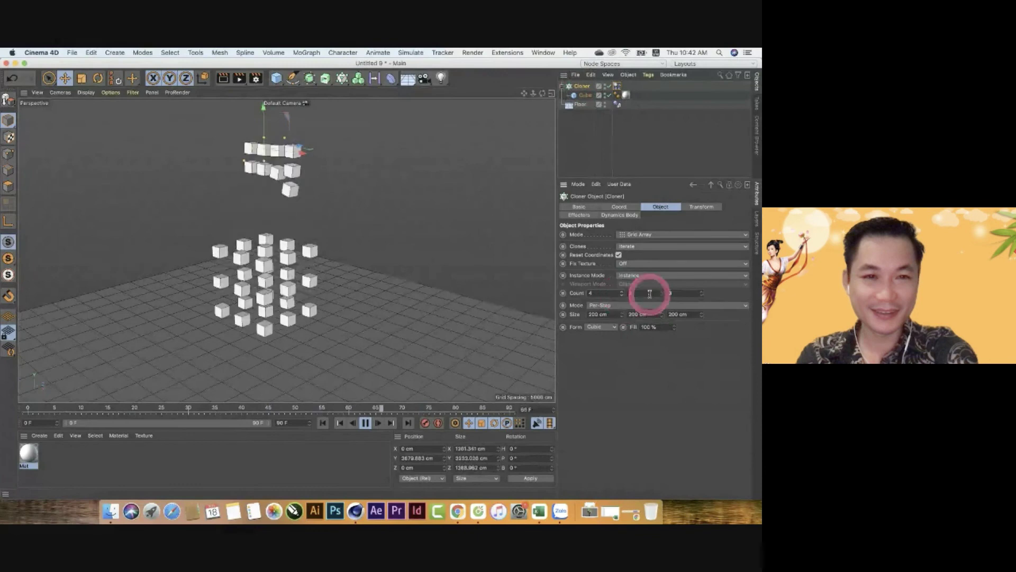
{"action": "left_click", "coordinate": [661, 293]}
{"action": "left_click", "coordinate": [700, 291]}
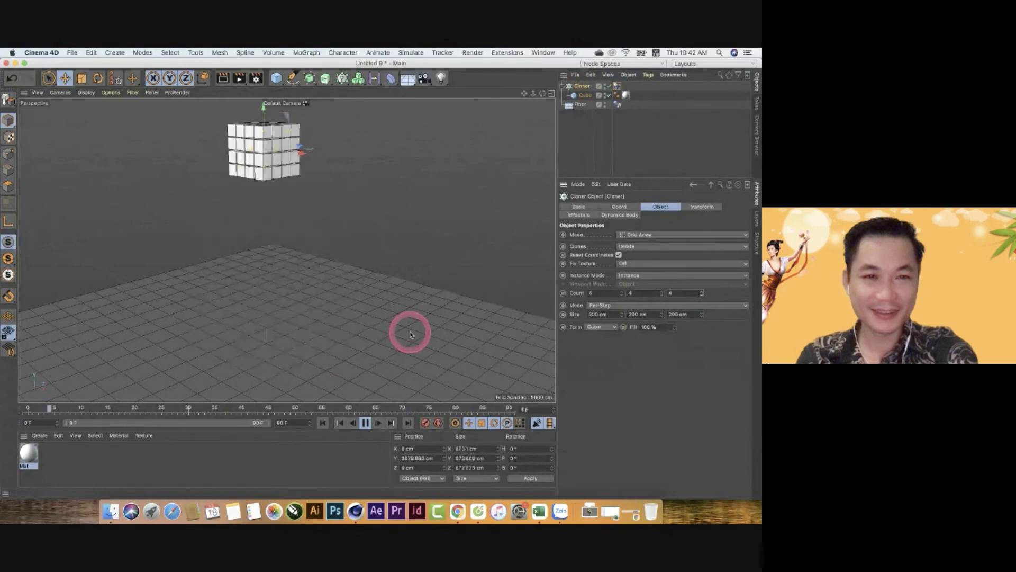
{"action": "left_click_drag", "start_coordinate": [588, 316], "coordinate": [622, 318]}
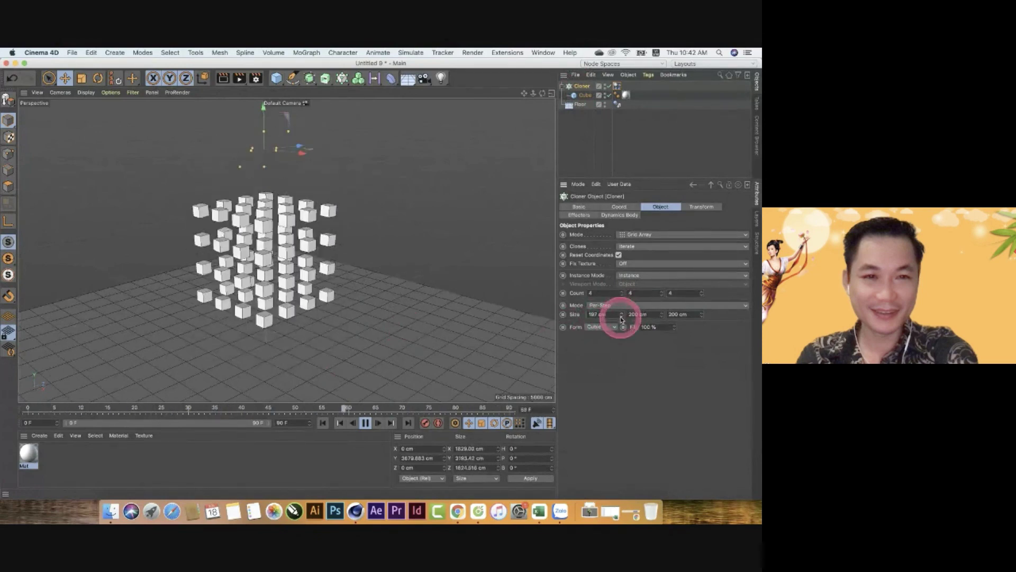
{"action": "left_click", "coordinate": [597, 313]}
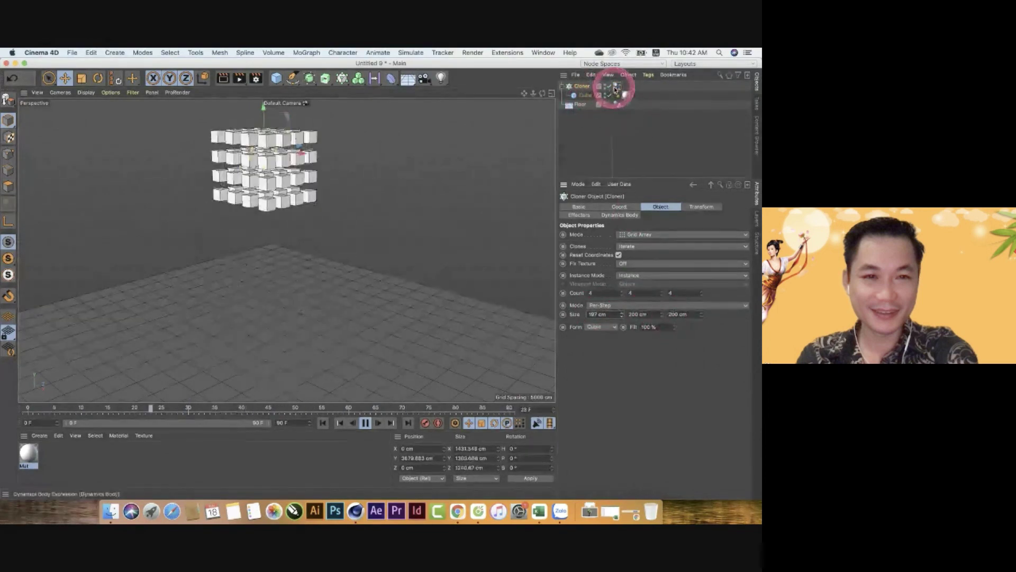
- Try Collision Size Increments of 4, 5, 28 and 9 cm, settling on -3 cm, then replay
{"action": "left_click", "coordinate": [617, 86]}
{"action": "left_click", "coordinate": [661, 275]}
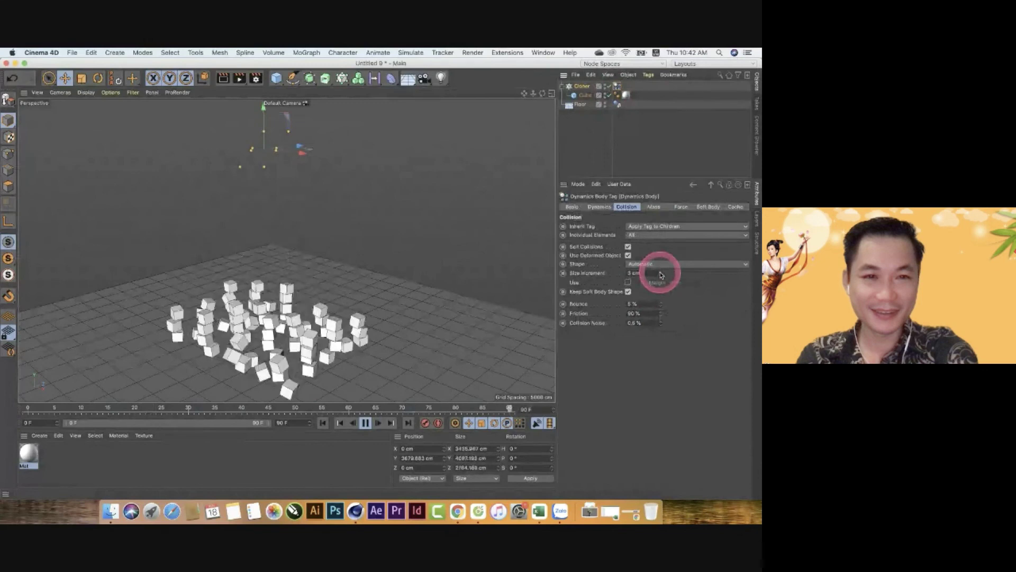
{"action": "left_click", "coordinate": [661, 273]}
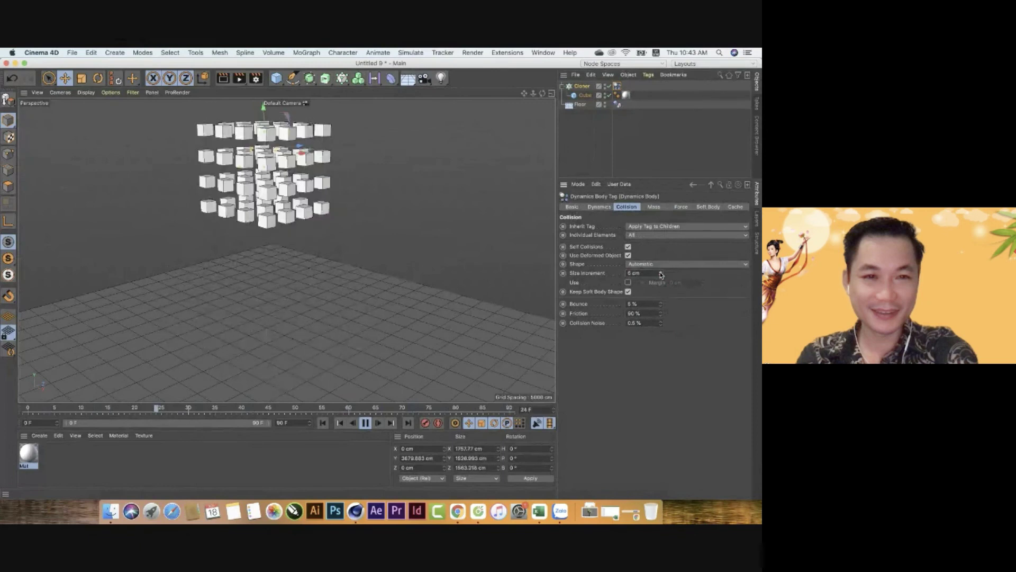
{"action": "left_click_drag", "start_coordinate": [661, 274], "coordinate": [659, 284]}
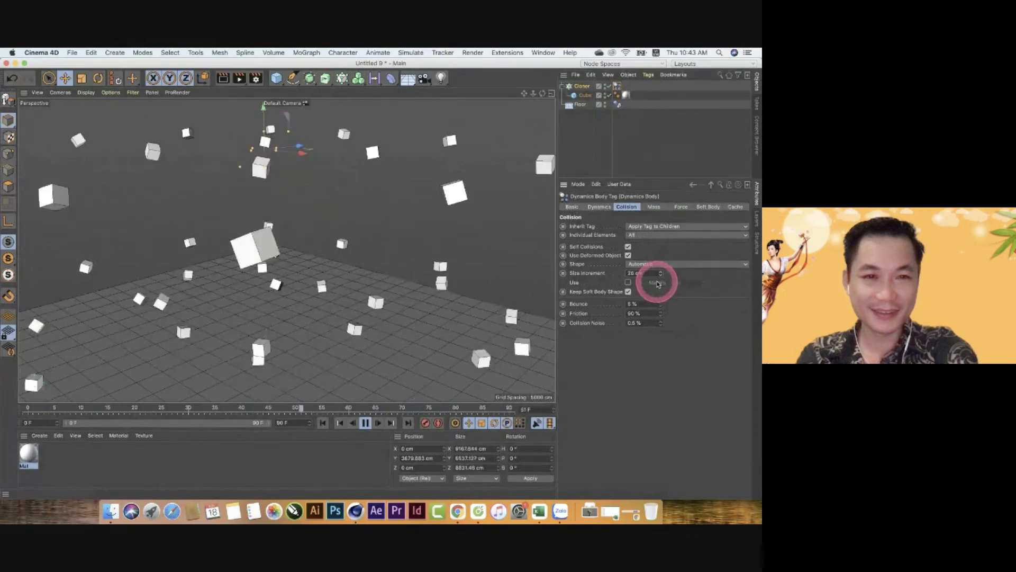
{"action": "left_click", "coordinate": [640, 274]}
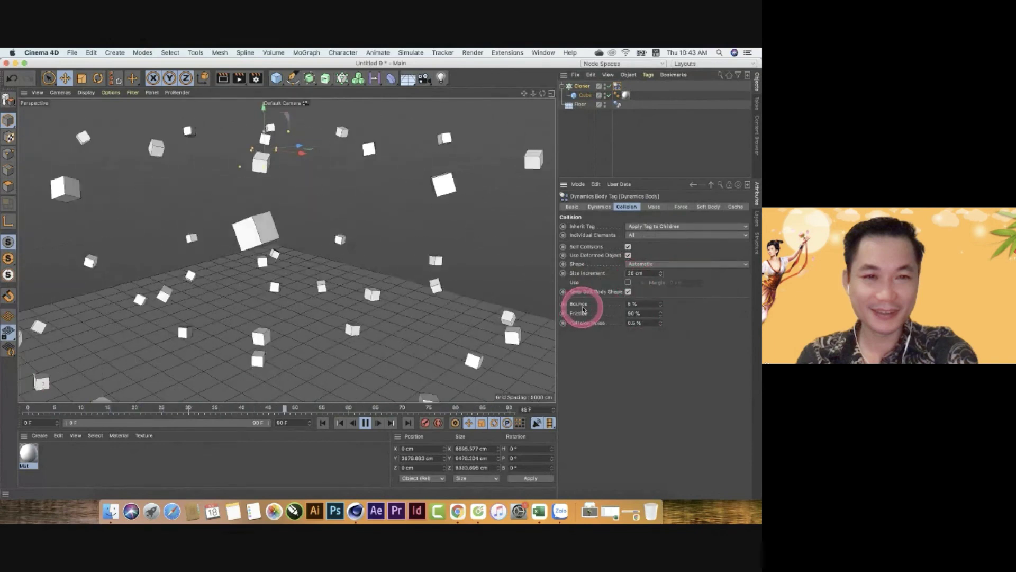
{"action": "left_click", "coordinate": [635, 304]}
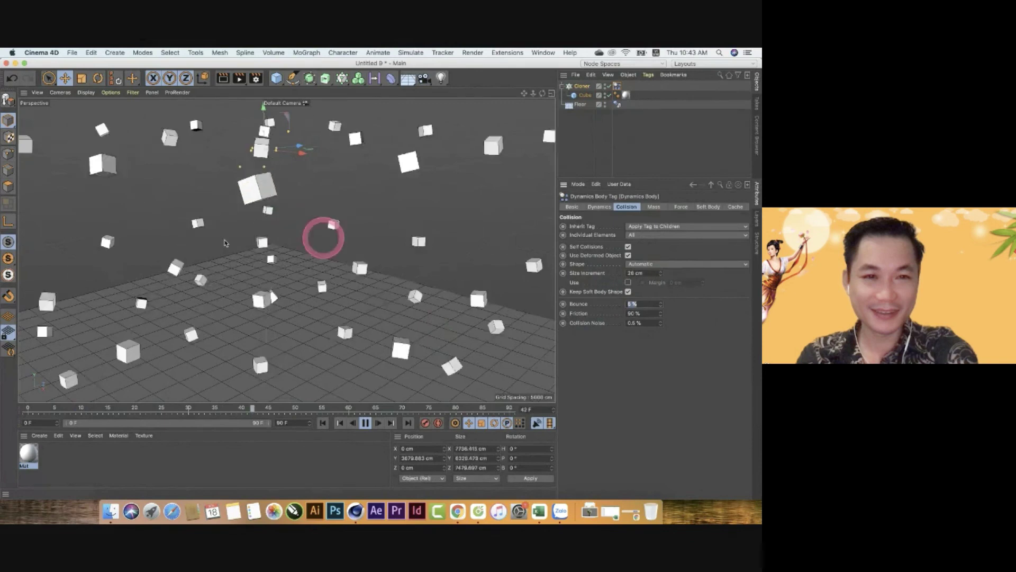
{"action": "left_click_drag", "start_coordinate": [664, 274], "coordinate": [662, 275]}
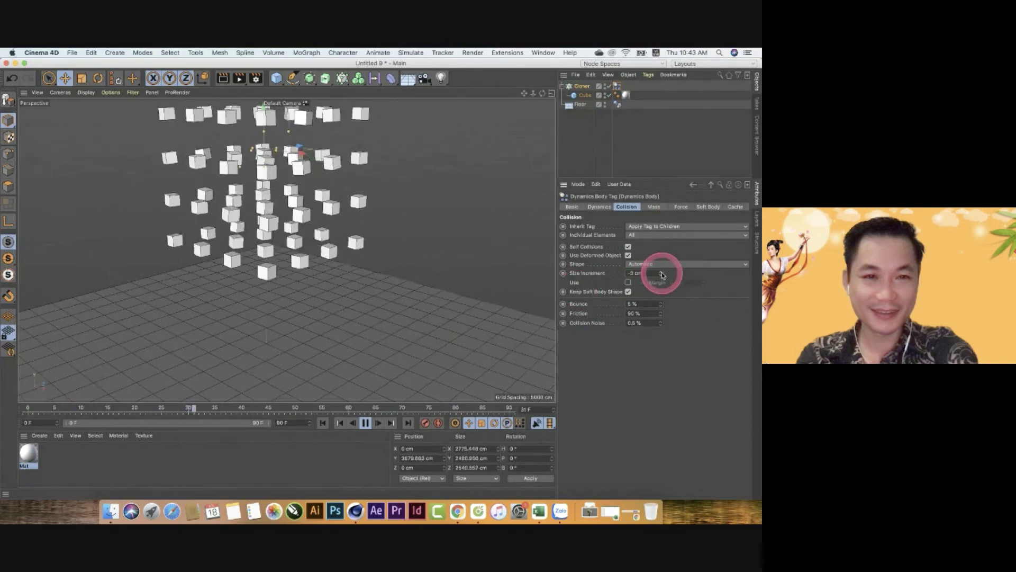
{"action": "left_click", "coordinate": [267, 319]}
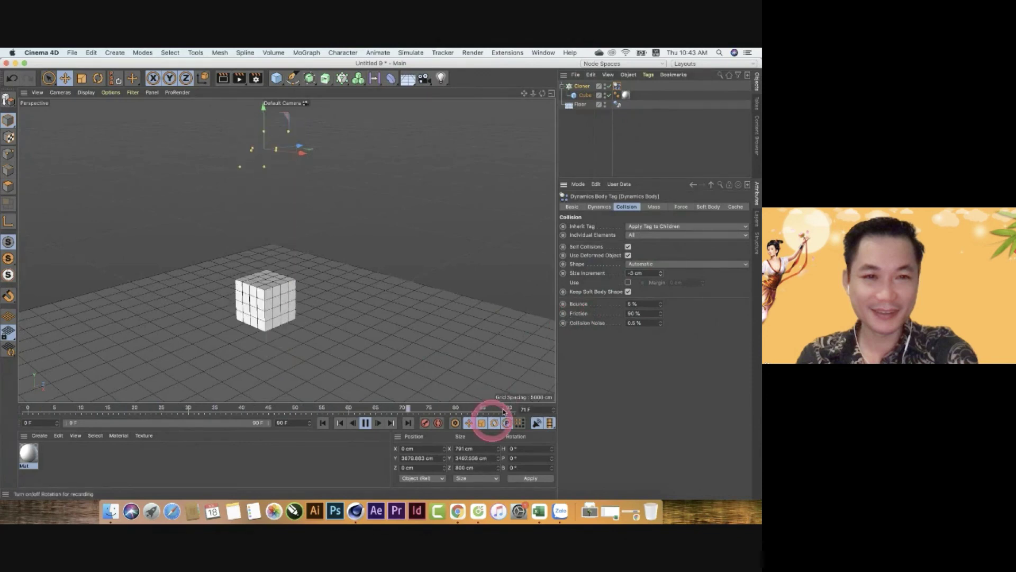
- Try a Box collision shape, revert to Automatic, then review the body tag's Mass and Dynamics settings
{"action": "left_click", "coordinate": [365, 422]}
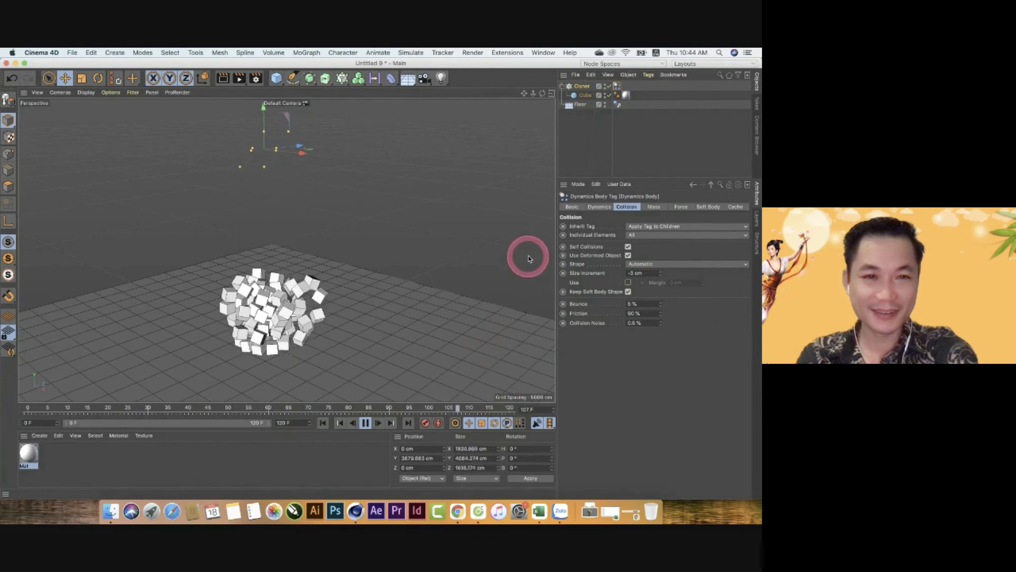
{"action": "left_click", "coordinate": [644, 264]}
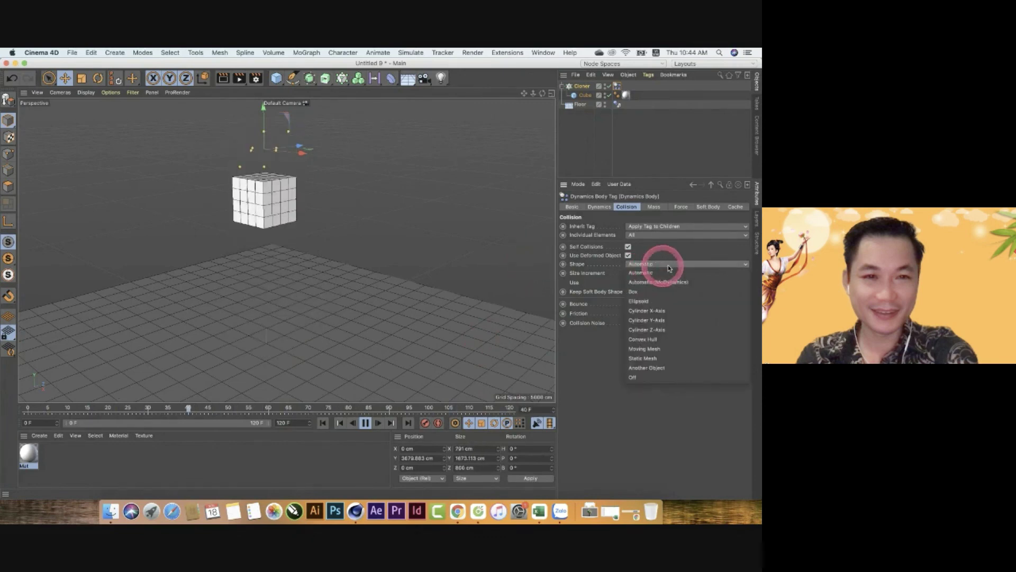
{"action": "left_click", "coordinate": [681, 292]}
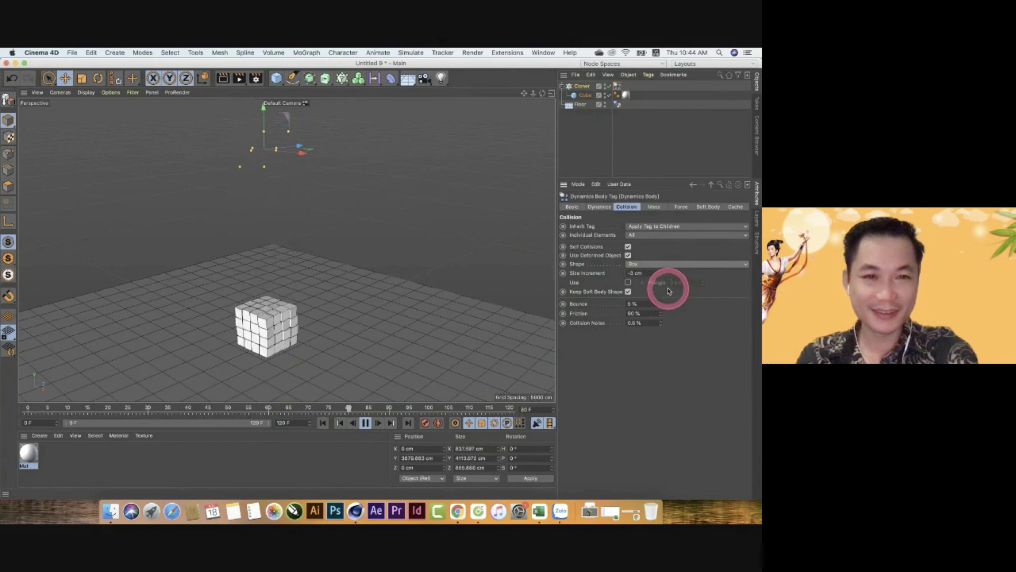
{"action": "left_click", "coordinate": [655, 264]}
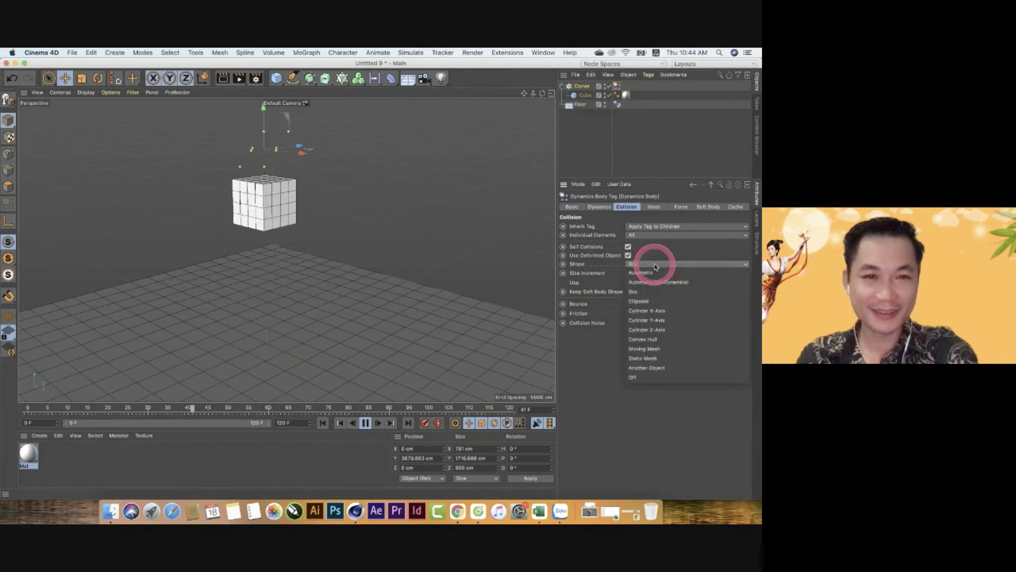
{"action": "left_click", "coordinate": [653, 273]}
{"action": "left_click", "coordinate": [654, 206]}
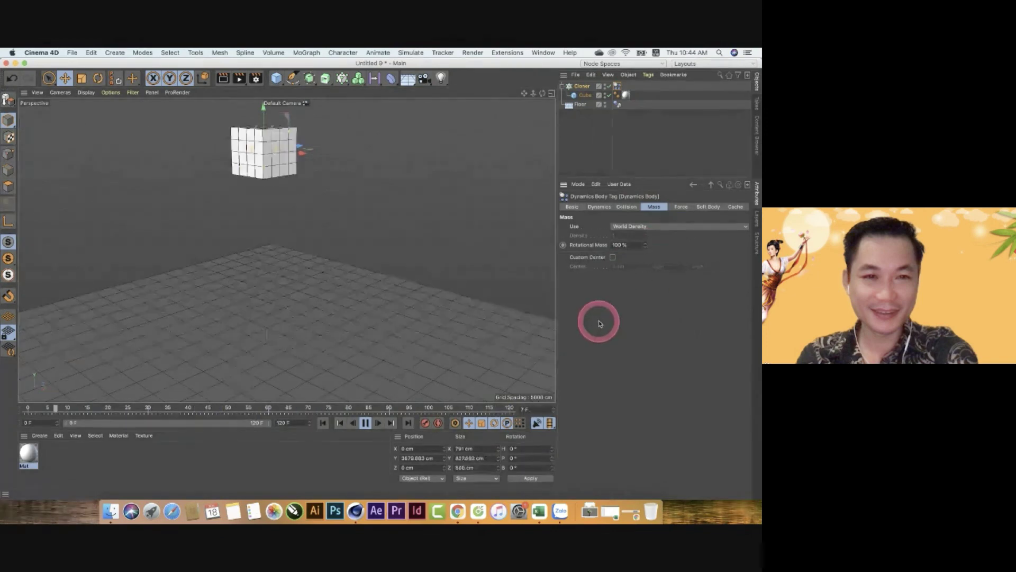
{"action": "left_click", "coordinate": [599, 207]}
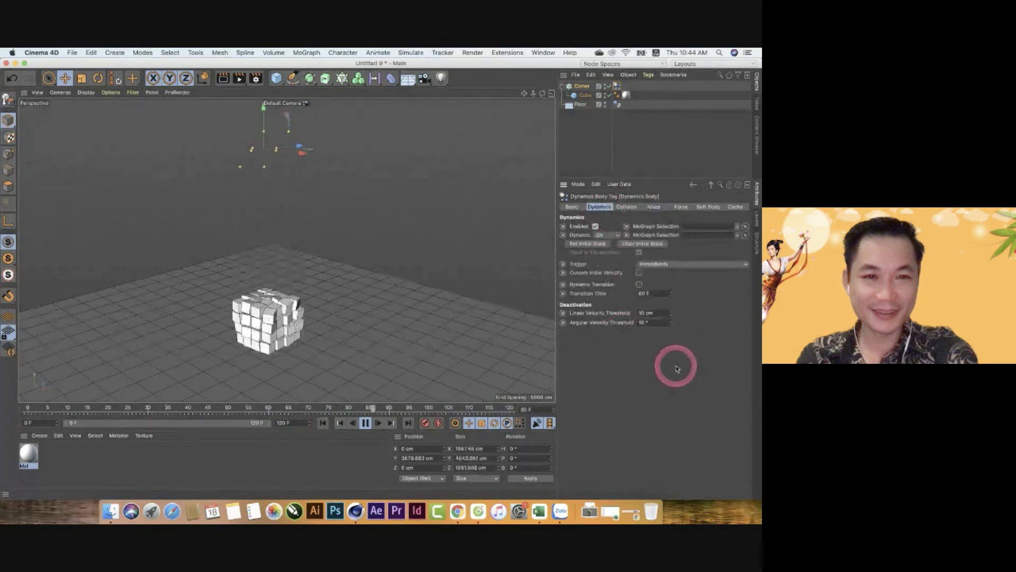